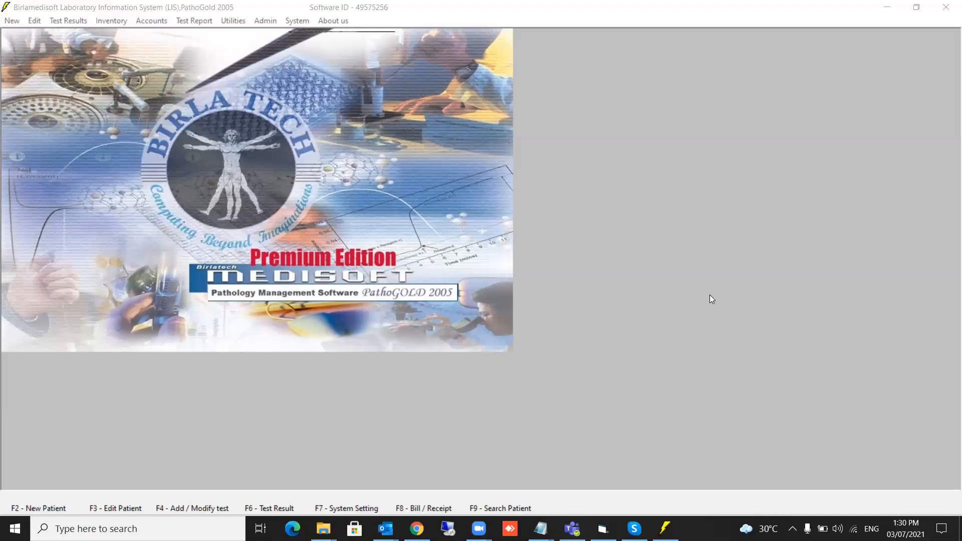
# Open the test rate editor at the Biochemistry heading and go to Plasma GLUCOSE, Fasting.
pyautogui.click(297, 21)
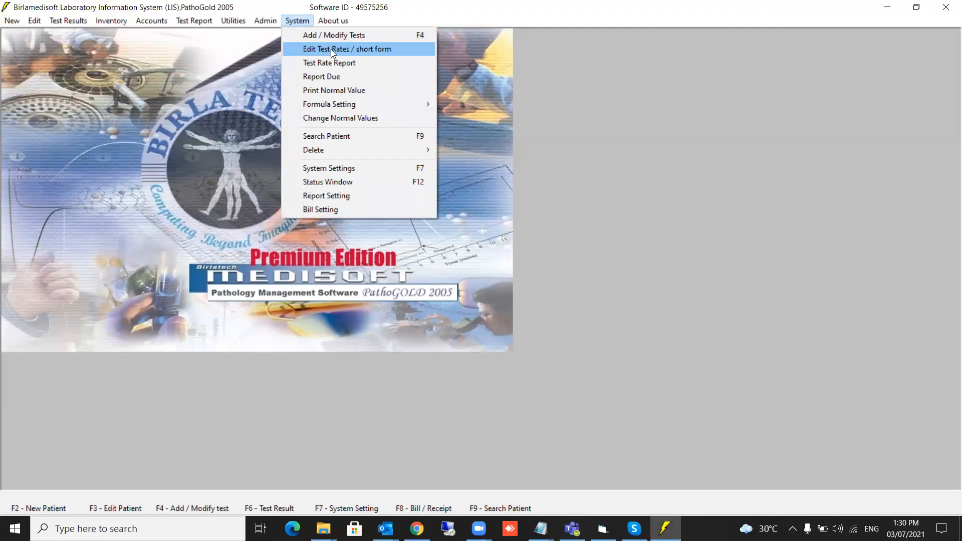
pyautogui.click(331, 49)
pyautogui.click(329, 84)
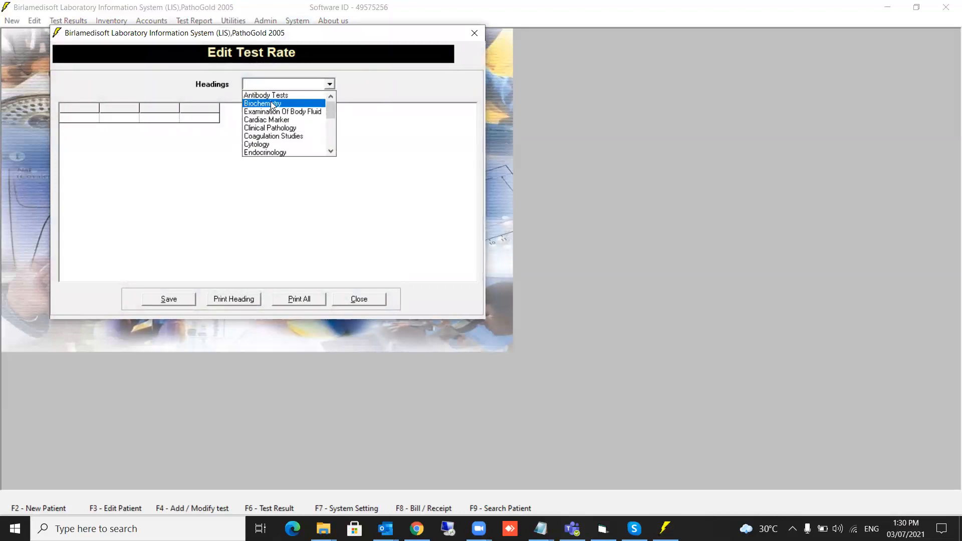
pyautogui.click(272, 104)
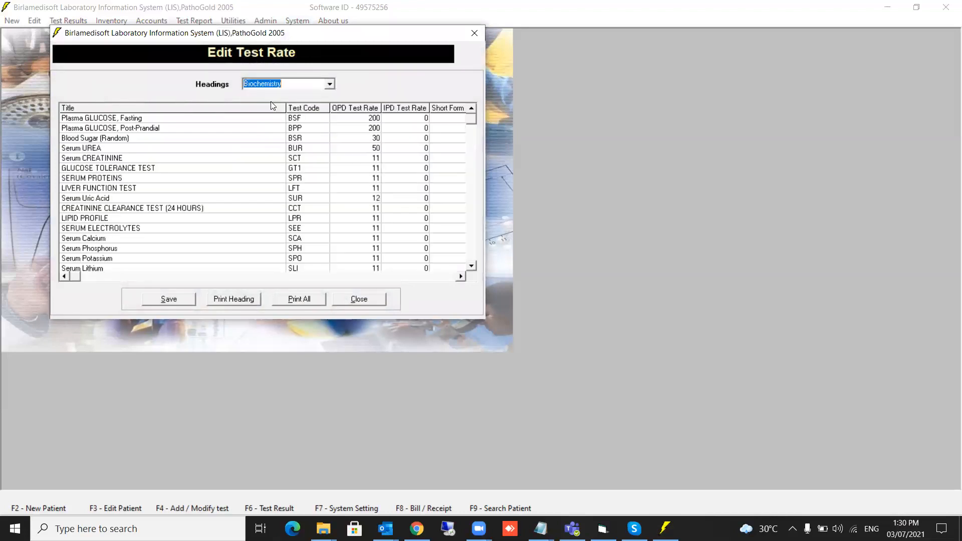
pyautogui.click(362, 139)
pyautogui.click(362, 118)
pyautogui.click(401, 120)
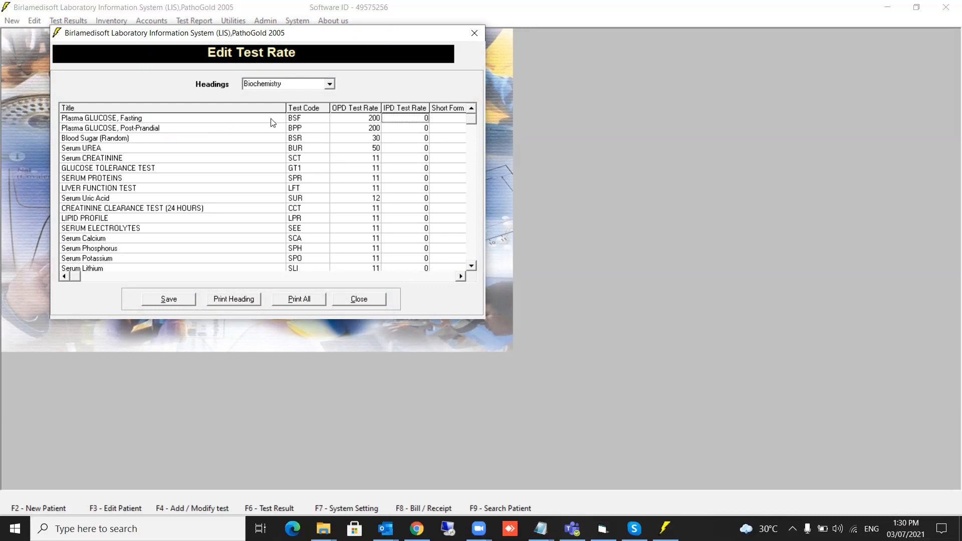
# Change the Plasma GLUCOSE, Fasting rates to 250 OPD and 300 IPD.
pyautogui.click(367, 120)
pyautogui.press('Return')
pyautogui.hotkey('shift', 'End')
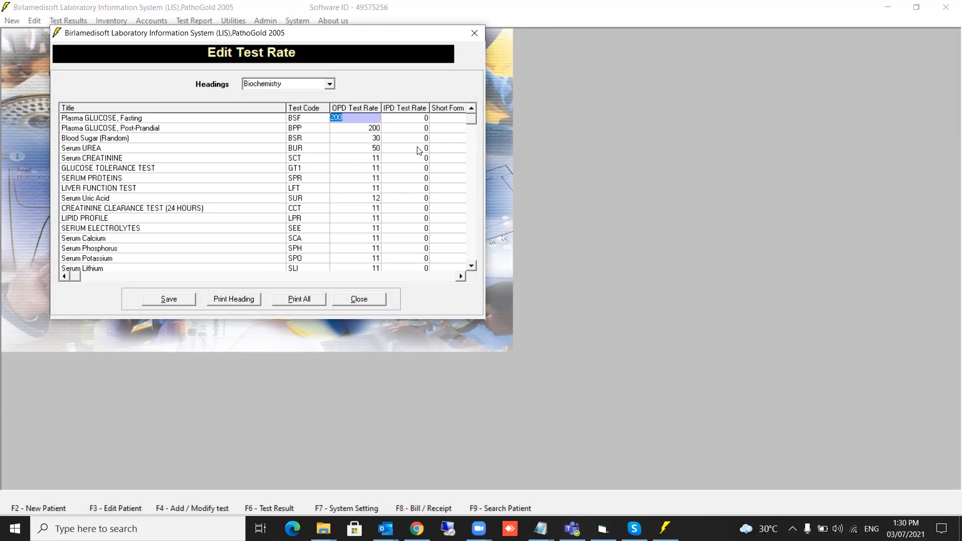
pyautogui.write('250')
pyautogui.press('Return')
pyautogui.click(416, 120)
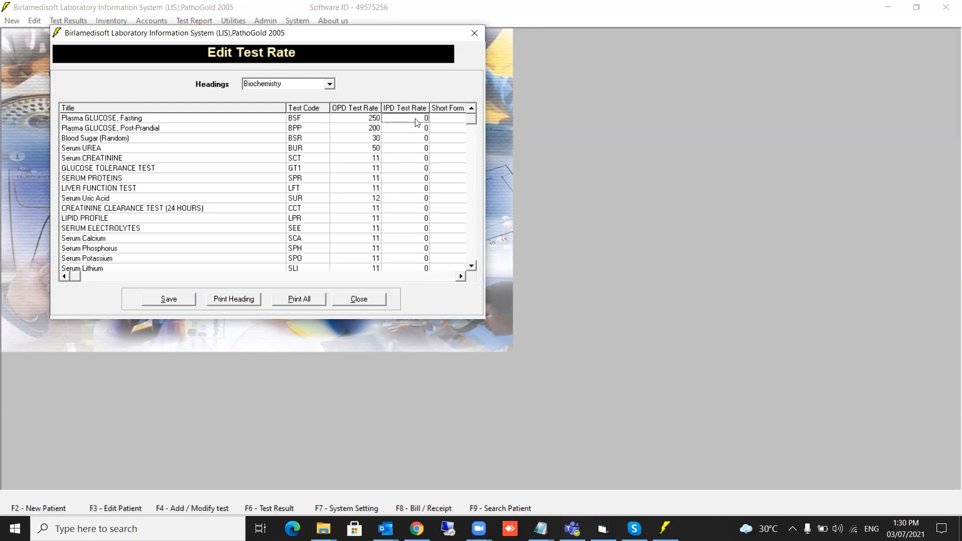
pyautogui.write('000')
pyautogui.press('BackSpace')
pyautogui.write('300')
pyautogui.press('Return')
# Save the updated test rates, acknowledge the confirmation, and close the rate editor.
pyautogui.click(162, 299)
pyautogui.click(513, 300)
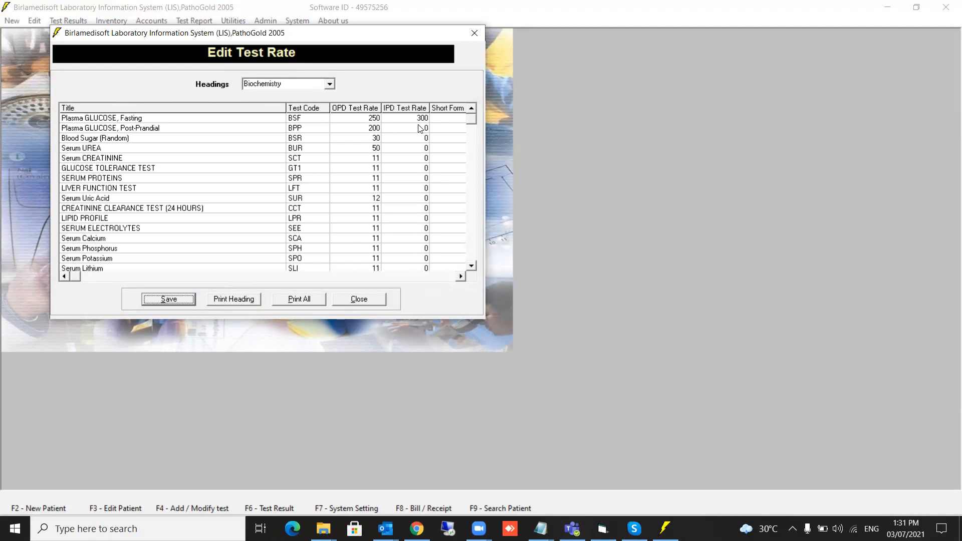
pyautogui.click(359, 299)
# Start a new patient registration with the patient type kept as OPD.
pyautogui.click(44, 500)
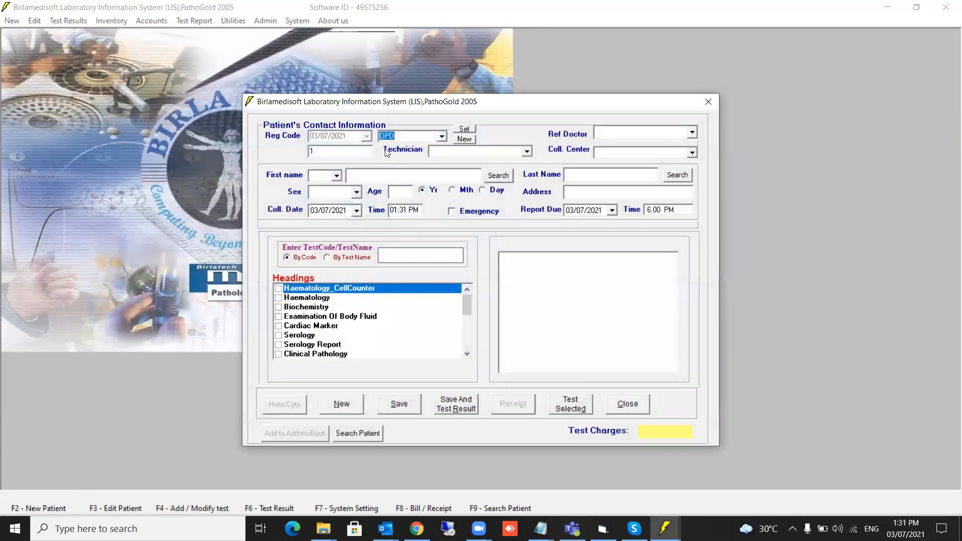
pyautogui.click(443, 137)
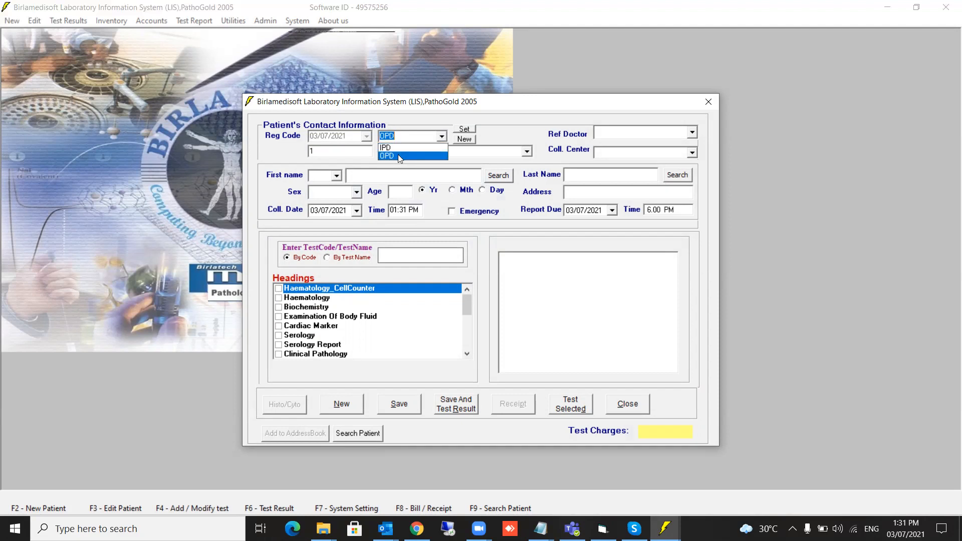
pyautogui.click(398, 154)
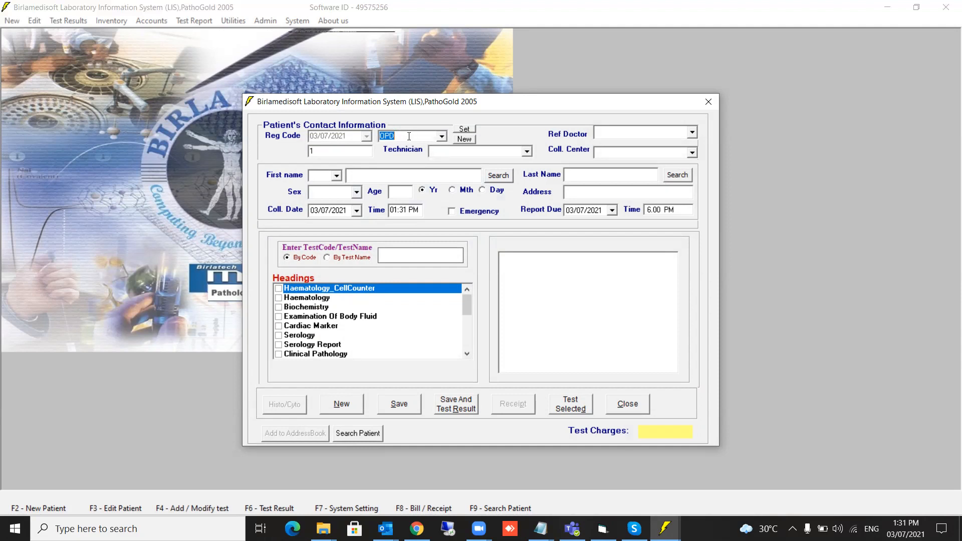
pyautogui.click(405, 134)
# Enter the unlisted referring doctor's full name in the Ref Doctor field.
pyautogui.click(633, 134)
pyautogui.click(692, 133)
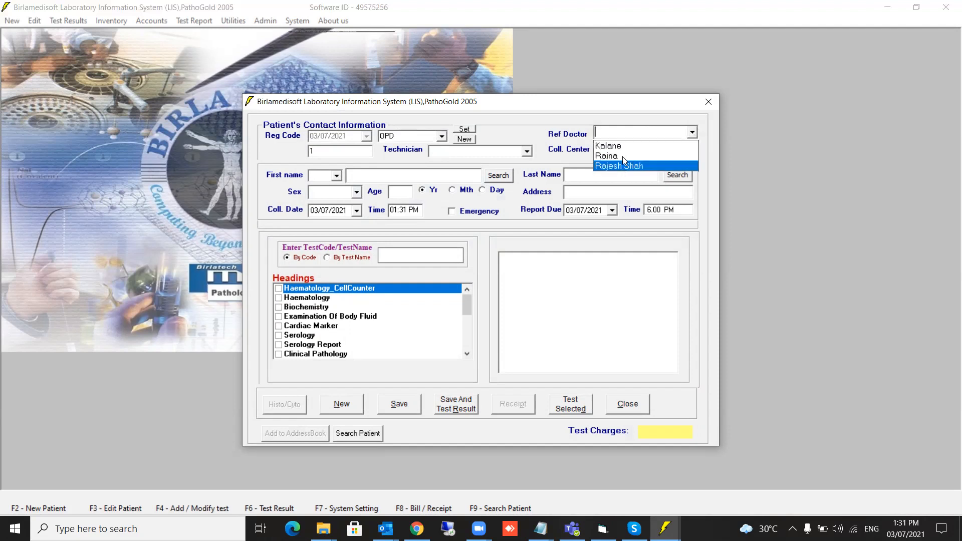
pyautogui.click(630, 132)
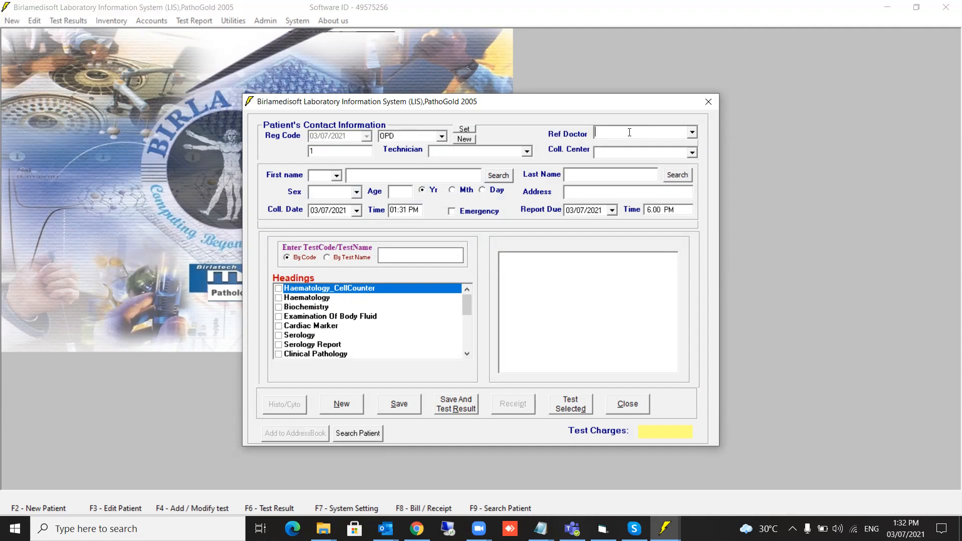
pyautogui.press('Return')
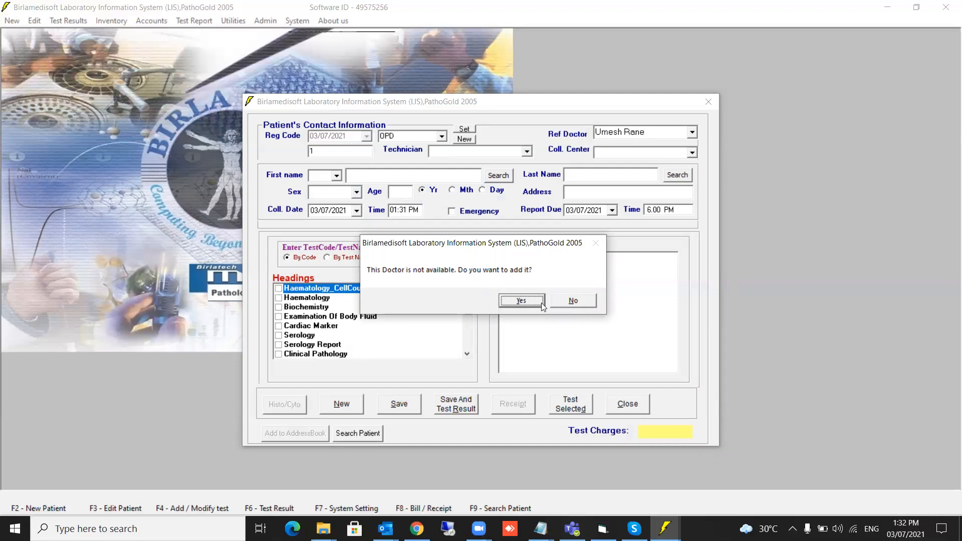
# Agree to add the new doctor and give the record code 010.
pyautogui.click(521, 301)
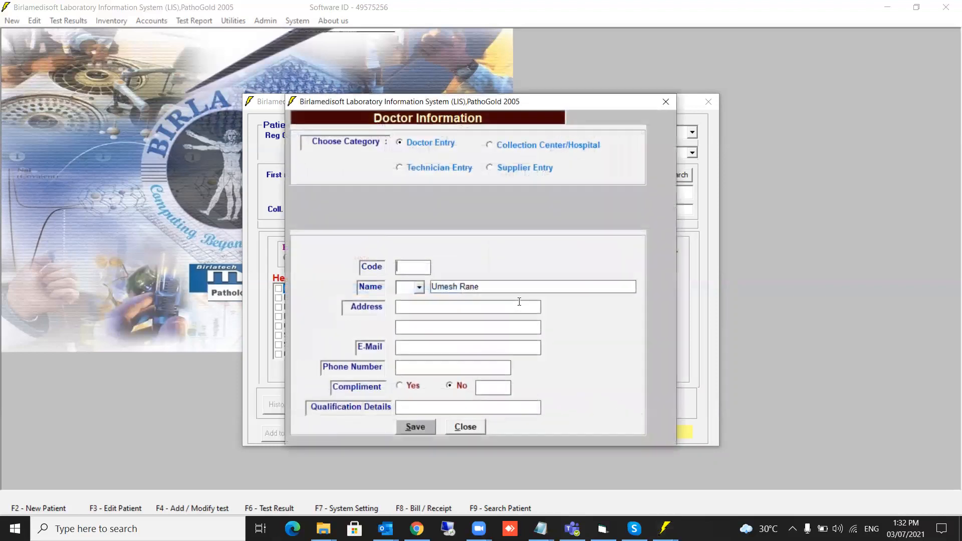
pyautogui.click(424, 267)
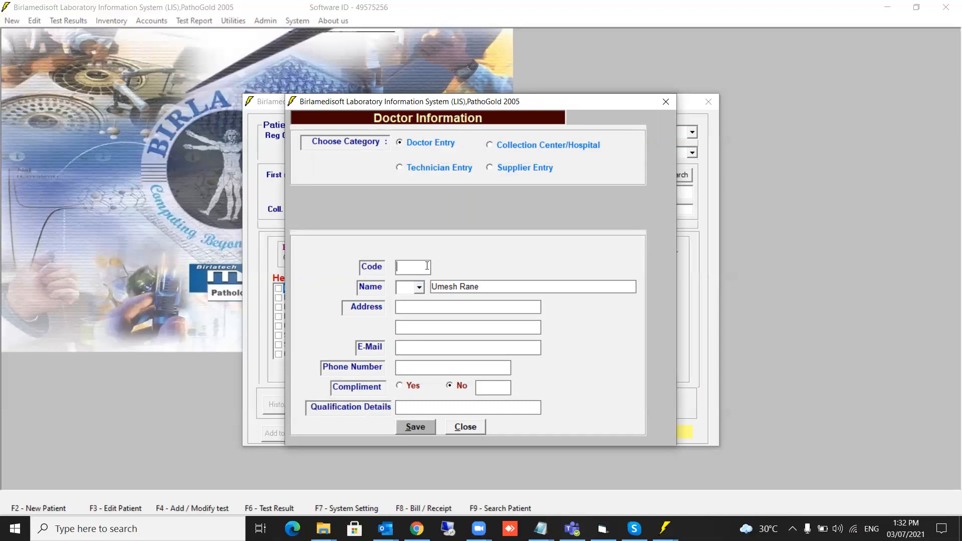
pyautogui.write('010')
pyautogui.moveTo(427, 266); pyautogui.dragTo(382, 266)
pyautogui.write('DUR')
pyautogui.press('BackSpace')
pyautogui.press('BackSpace')
pyautogui.press('BackSpace')
pyautogui.write('010')
# Set the doctor's title to Dr, append ', MBBS' to the name, save, and close.
pyautogui.click(418, 287)
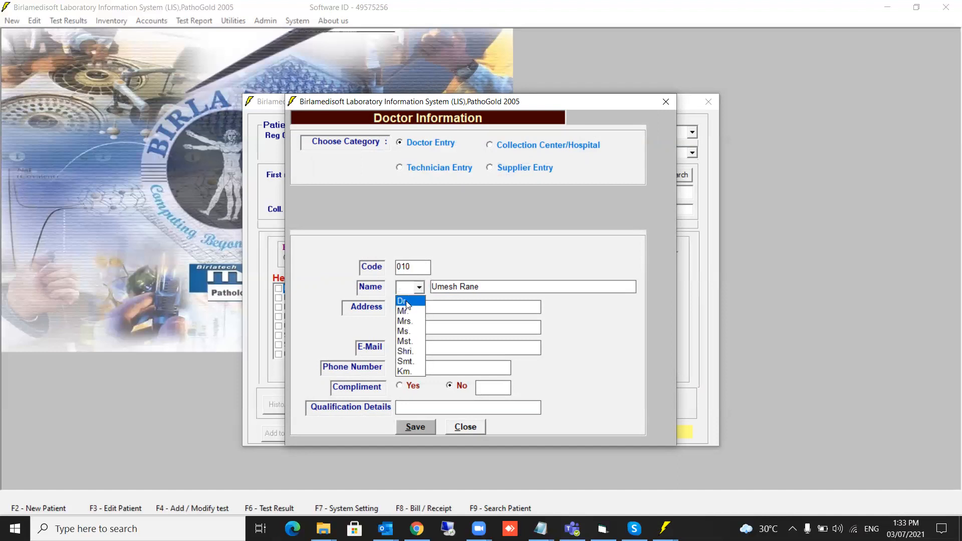
pyautogui.click(406, 302)
pyautogui.click(497, 288)
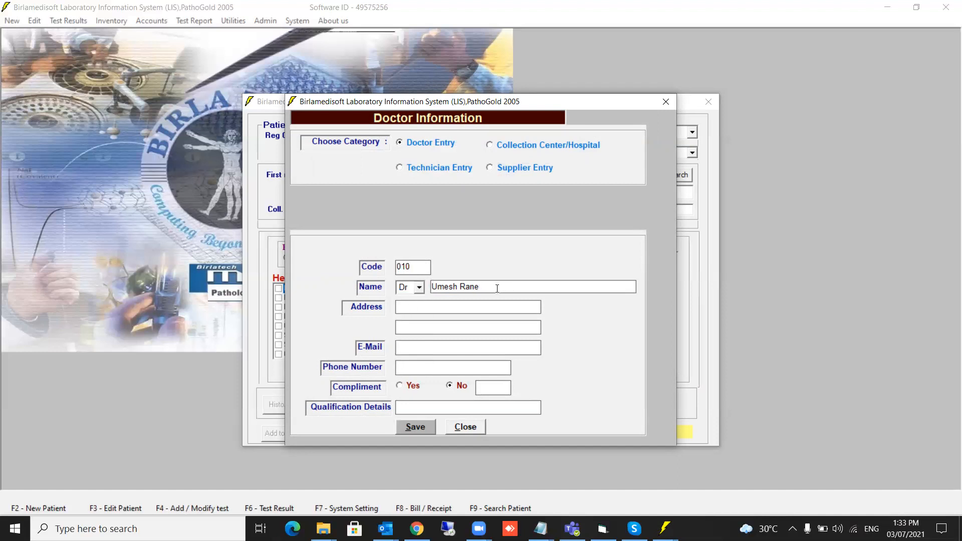
pyautogui.write(', MBBS')
pyautogui.click(413, 427)
pyautogui.click(573, 300)
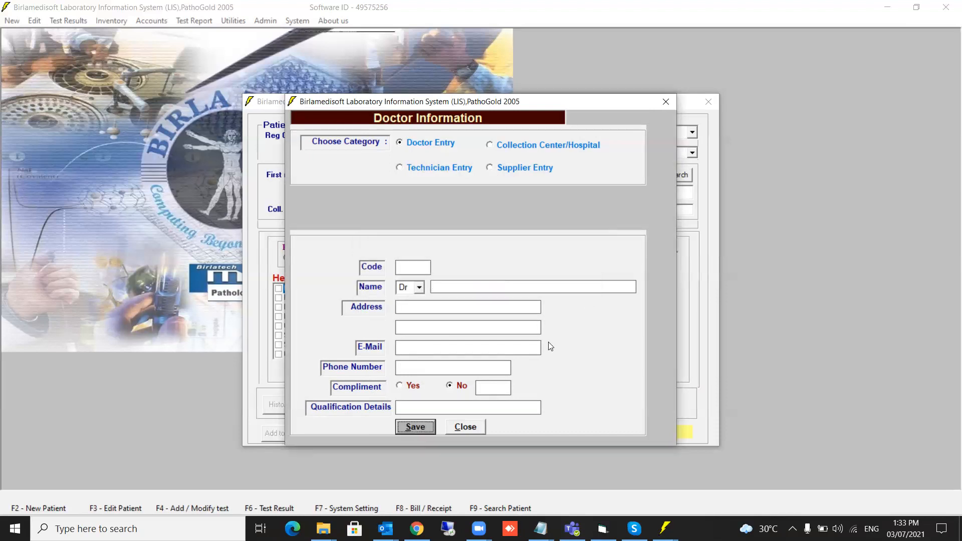
pyautogui.click(474, 428)
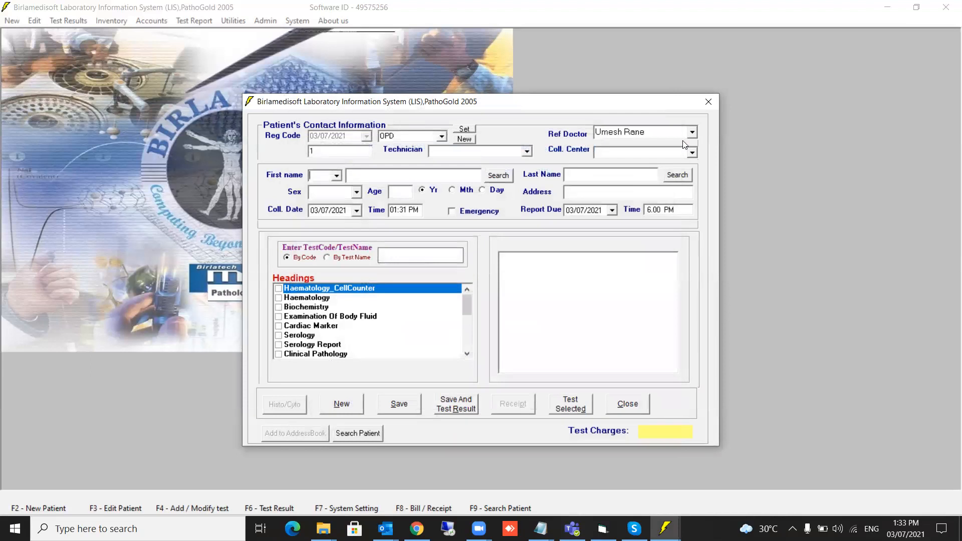
# Clear Ref Doctor, type 010, and pick the '010 - …, MBBS' suggestion.
pyautogui.click(691, 133)
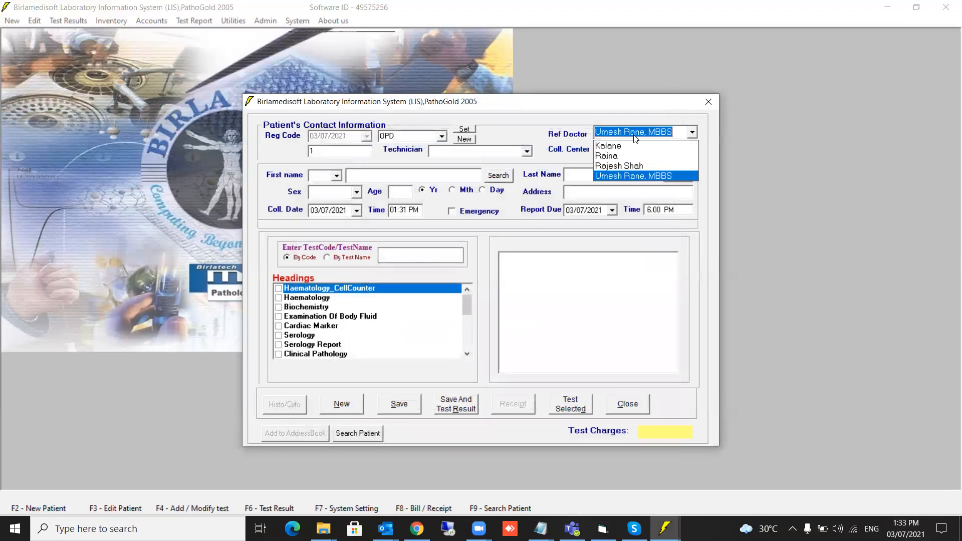
pyautogui.click(677, 133)
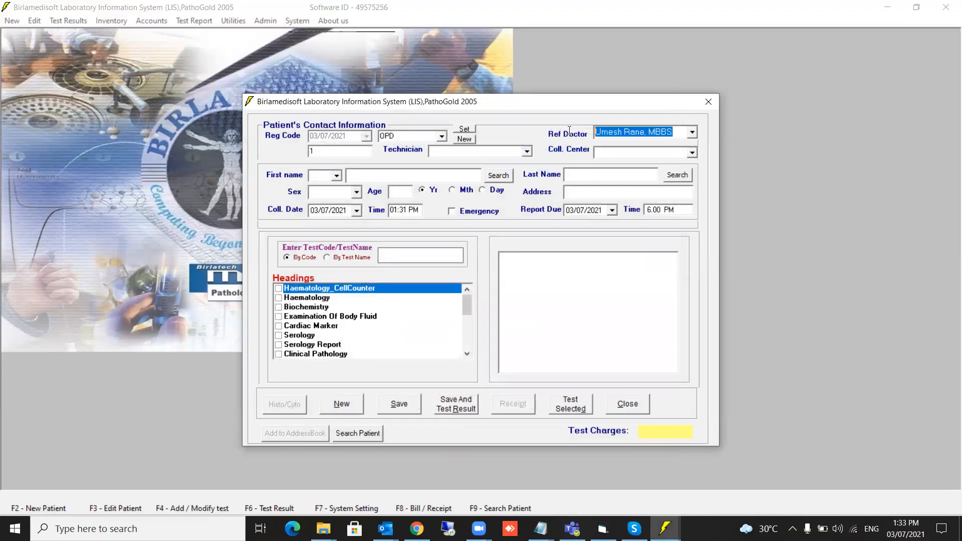
pyautogui.press('Delete')
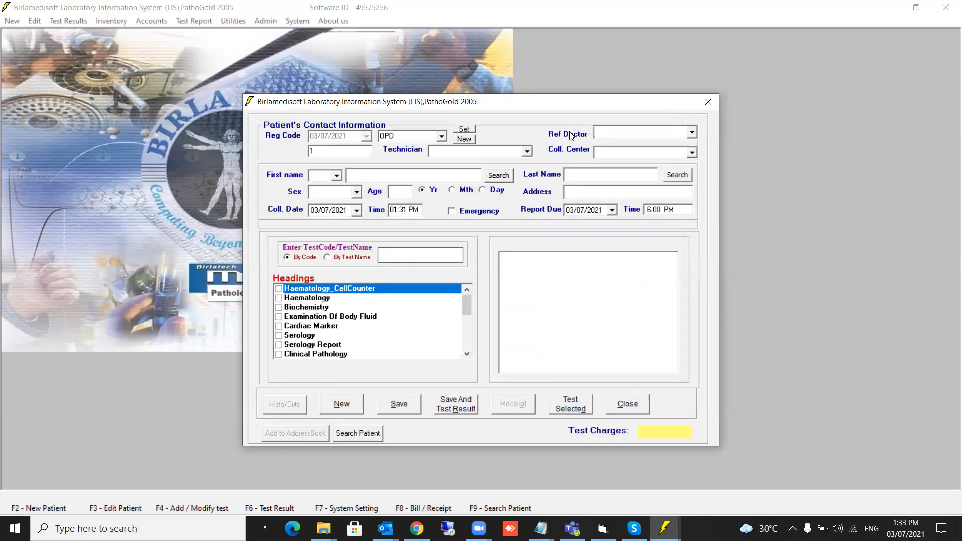
pyautogui.write('010')
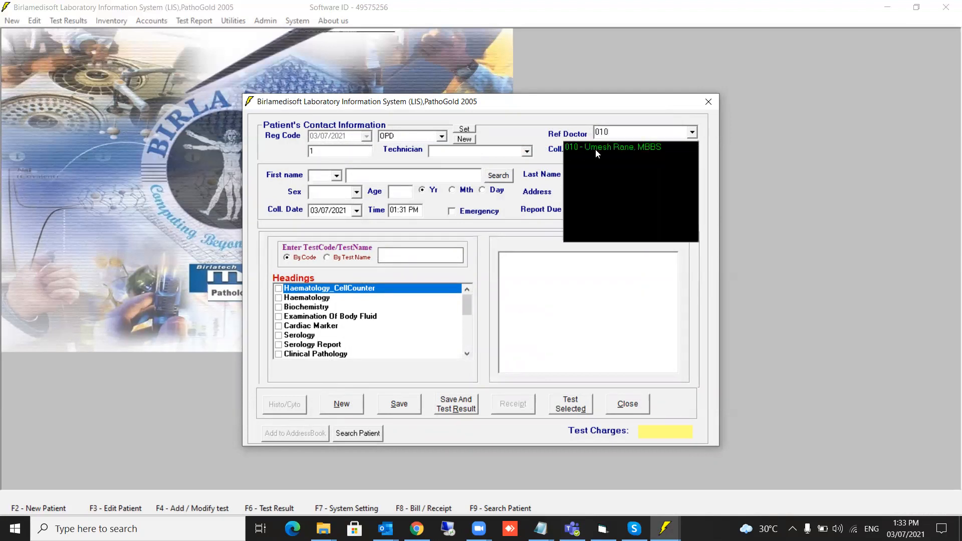
pyautogui.click(596, 147)
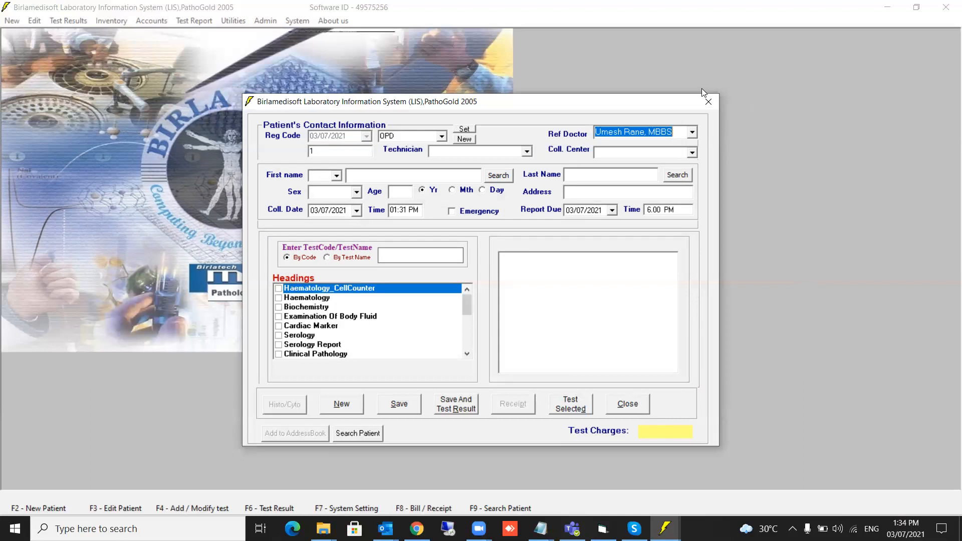
# Fill in the patient's details: title Mr., first and last name, age 21, address Pune.
pyautogui.click(336, 177)
pyautogui.click(339, 182)
pyautogui.press('Tab')
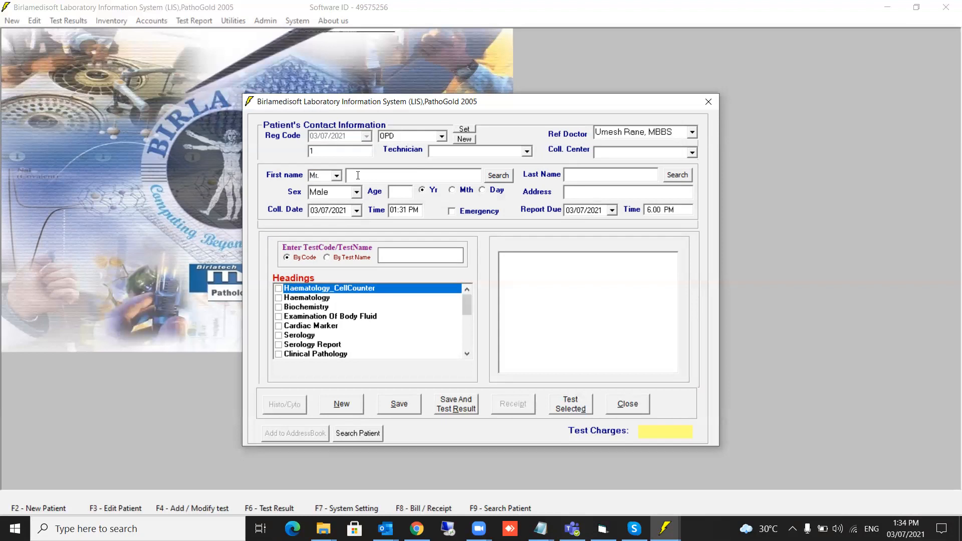
pyautogui.press('Tab')
pyautogui.press('Tab')
pyautogui.press('Tab')
pyautogui.write('21pUNE')
pyautogui.press('BackSpace')
pyautogui.press('BackSpace')
pyautogui.press('BackSpace')
pyautogui.press('BackSpace')
pyautogui.write('PUne')
pyautogui.press('BackSpace')
pyautogui.press('BackSpace')
pyautogui.press('BackSpace')
pyautogui.write('Une')
pyautogui.press('BackSpace')
pyautogui.press('BackSpace')
pyautogui.press('BackSpace')
pyautogui.write('une')
pyautogui.press('Tab')
pyautogui.press('Tab')
# Order CBP-Complete Blood Count and BUR-Serum UREA, save the registration, and open results entry.
pyautogui.click(278, 297)
pyautogui.click(505, 258)
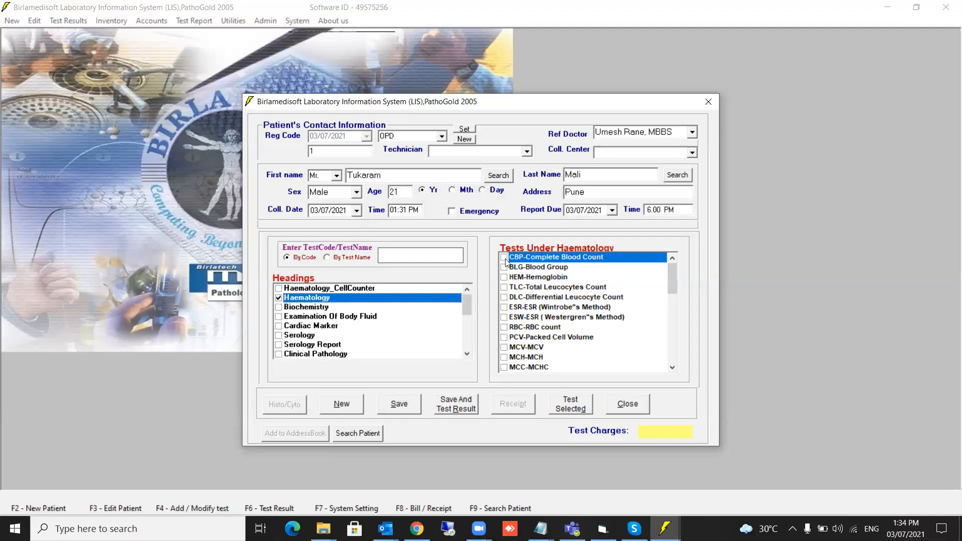
pyautogui.click(278, 307)
pyautogui.click(504, 287)
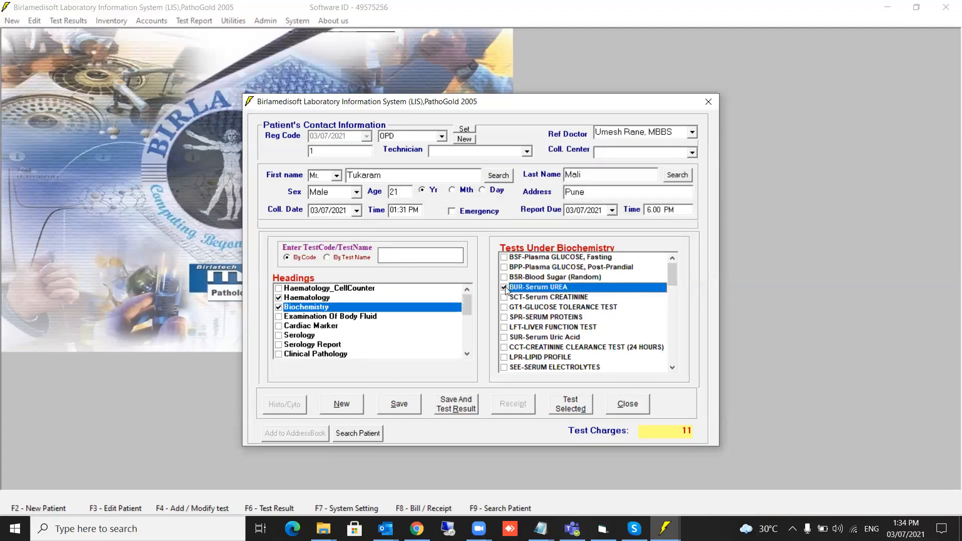
pyautogui.click(408, 406)
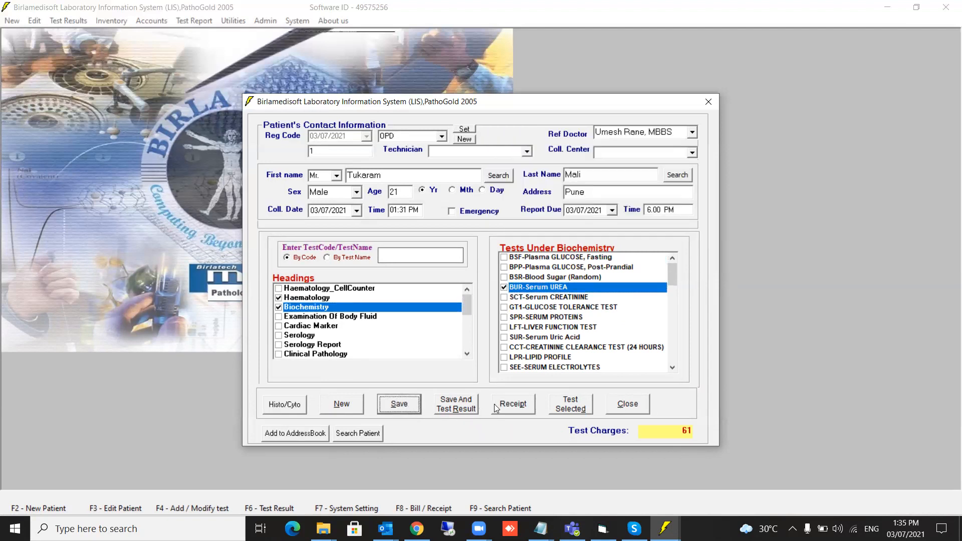
pyautogui.click(462, 409)
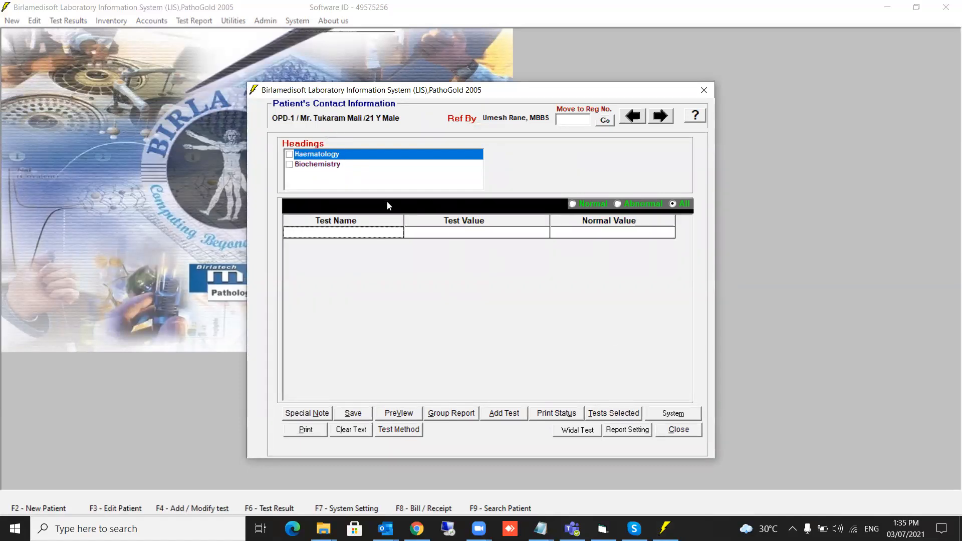
# Close the patient's test results window.
pyautogui.click(679, 430)
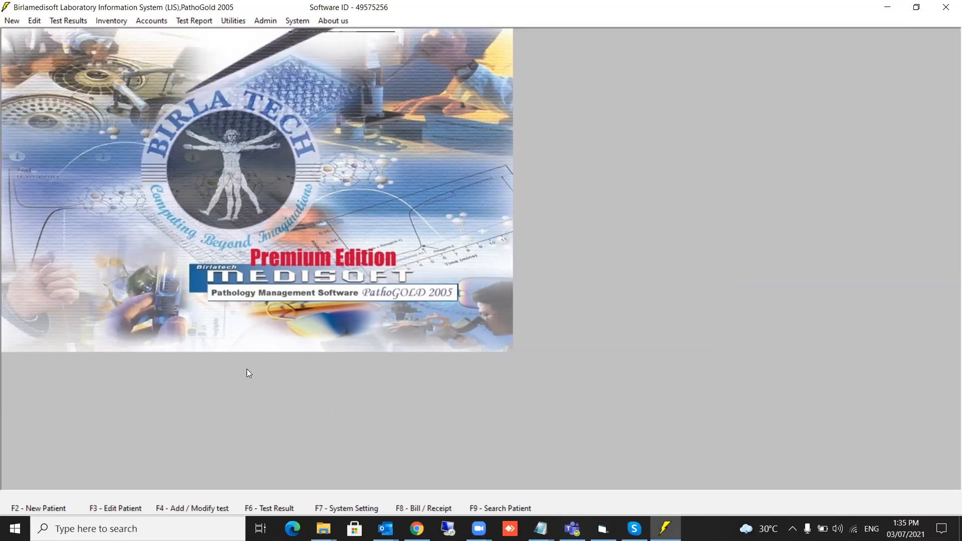
# Open today's patient in Edit Patient, correct the first and last name, save, and close.
pyautogui.click(119, 506)
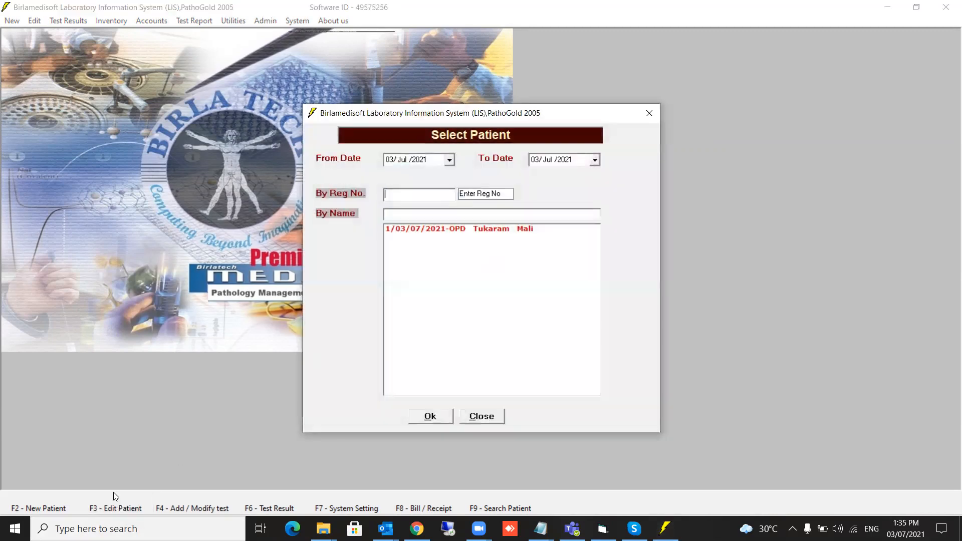
pyautogui.click(428, 231)
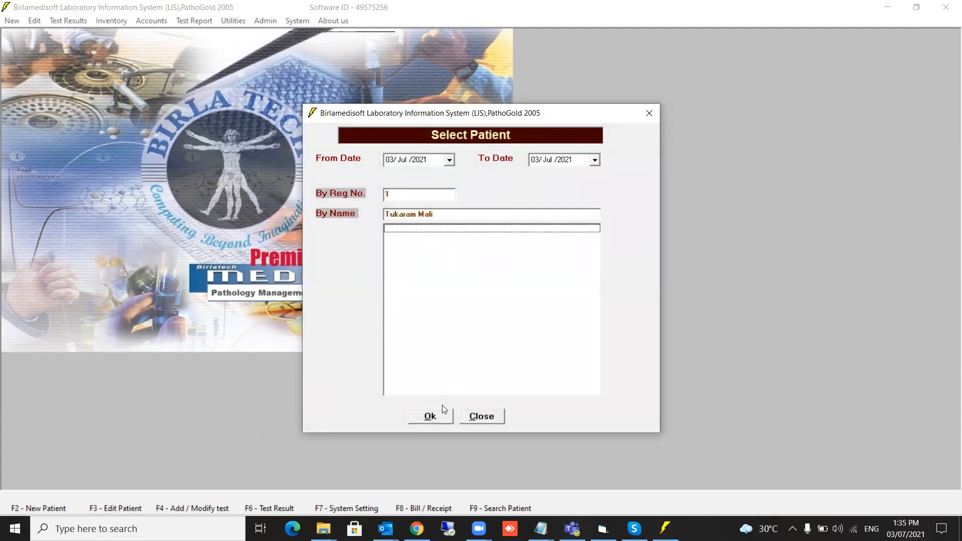
pyautogui.click(428, 418)
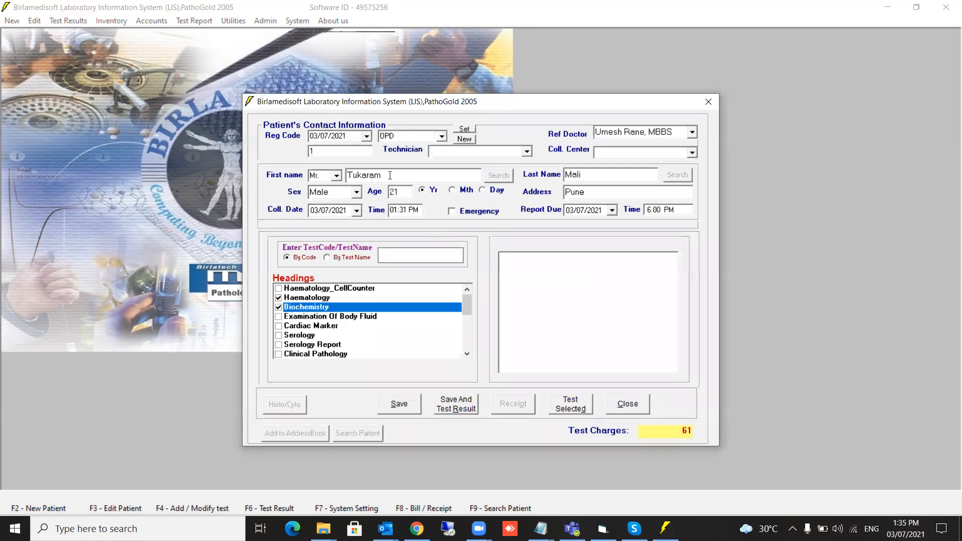
pyautogui.write('S')
pyautogui.press('Tab')
pyautogui.write('Marathe')
pyautogui.click(395, 411)
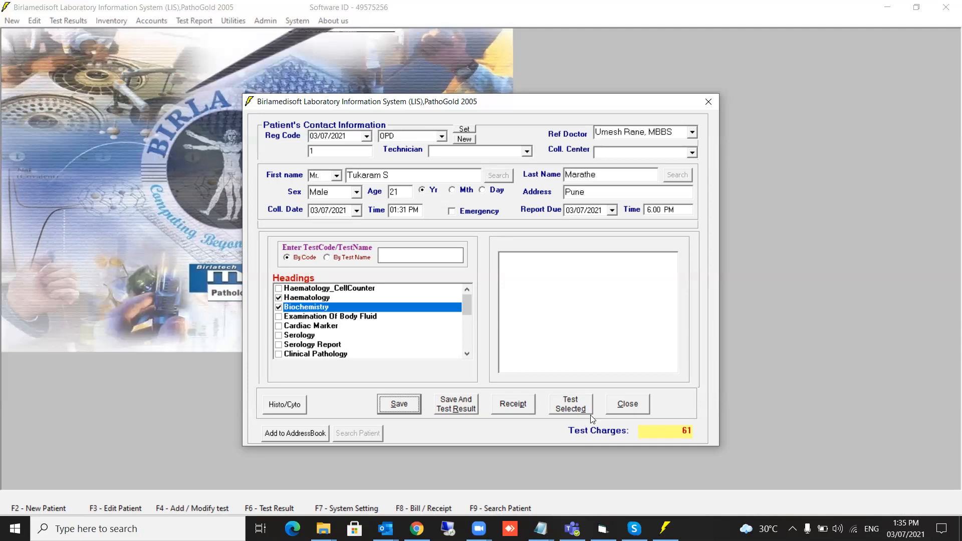
pyautogui.click(628, 405)
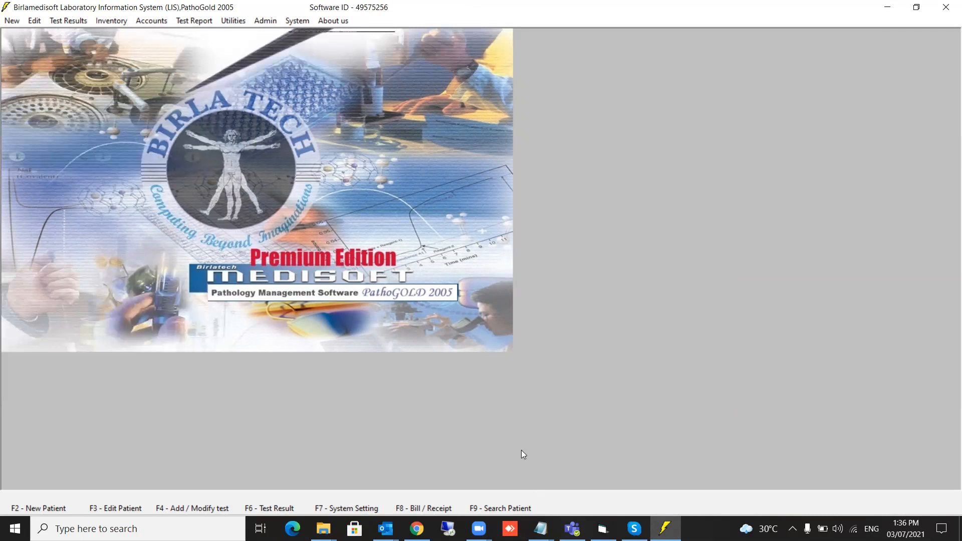
# Search patients by Date Range from 01/Jun/2021 to 03/Jul/2021.
pyautogui.click(496, 508)
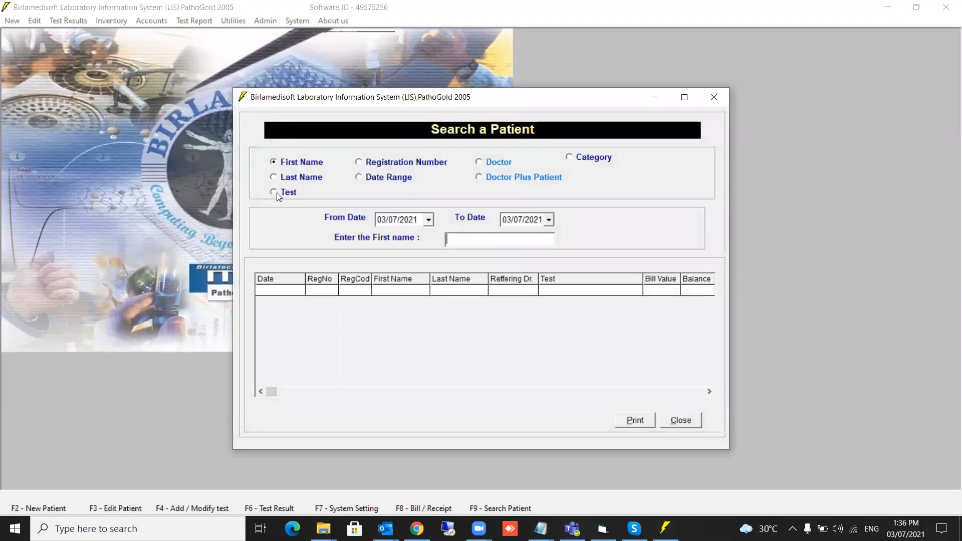
pyautogui.click(372, 179)
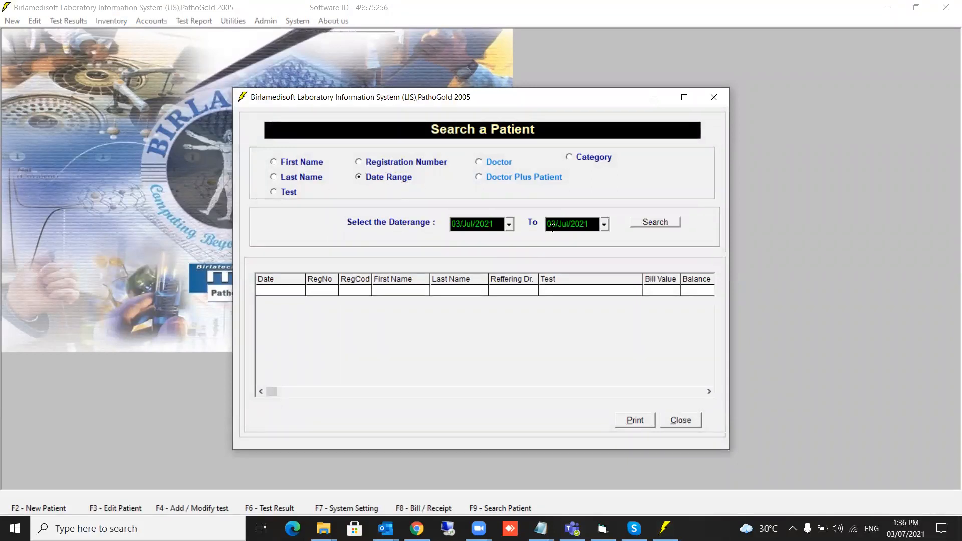
pyautogui.click(509, 225)
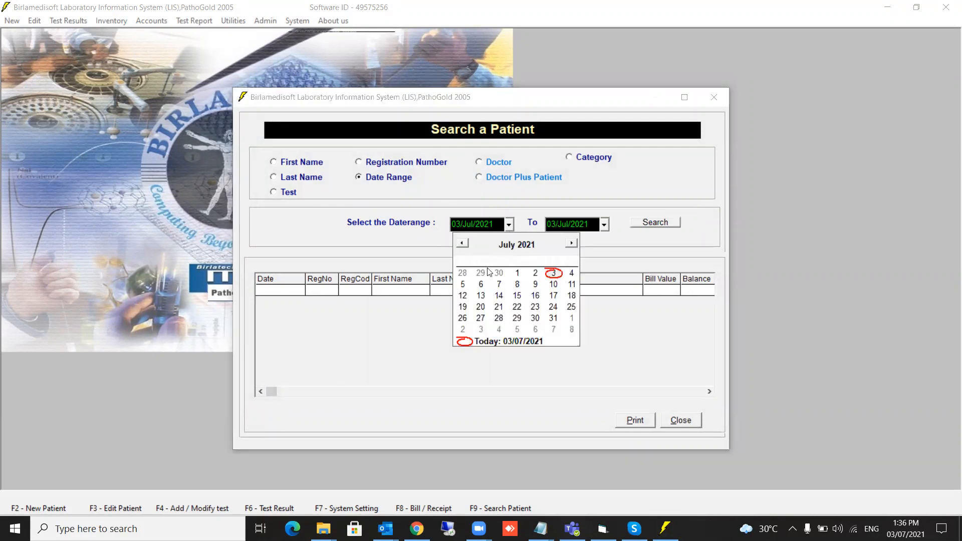
pyautogui.click(517, 273)
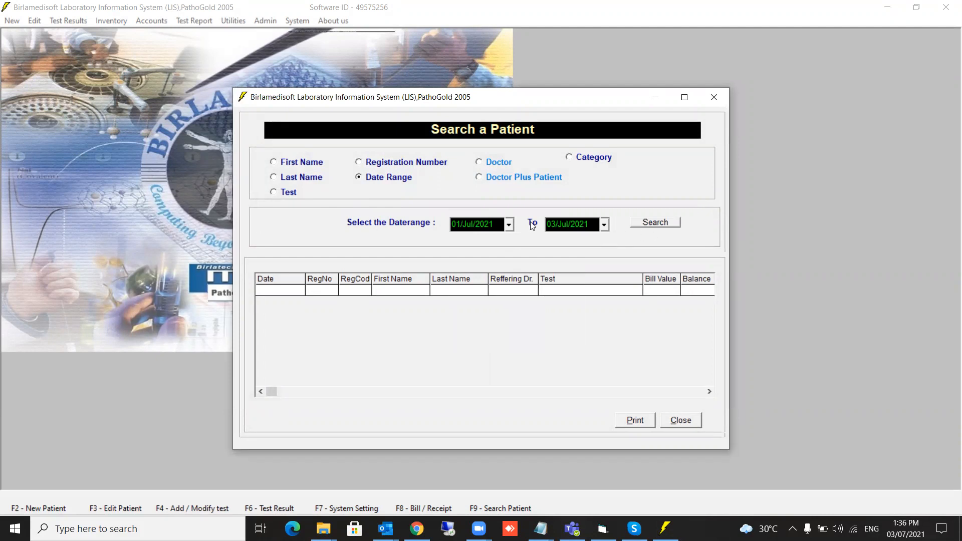
pyautogui.click(508, 226)
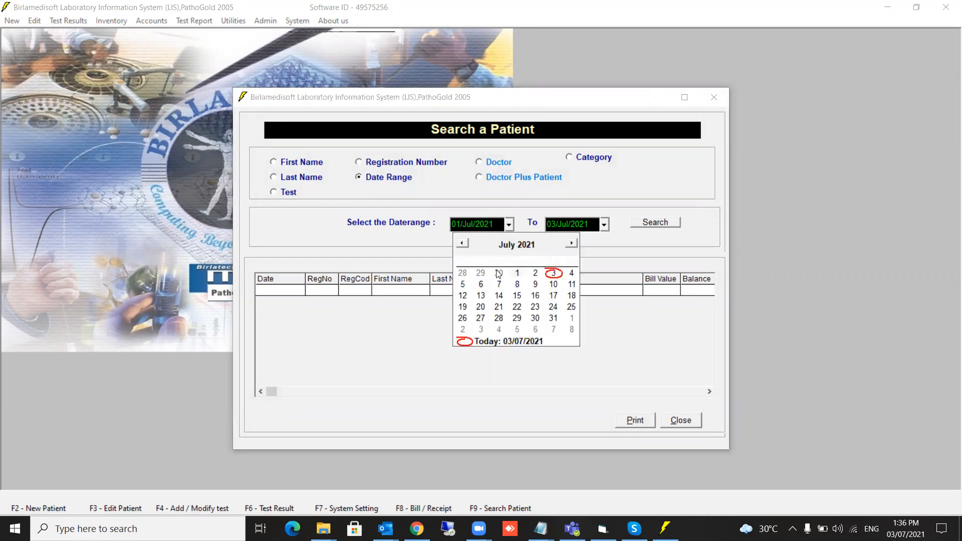
pyautogui.click(462, 245)
pyautogui.click(481, 273)
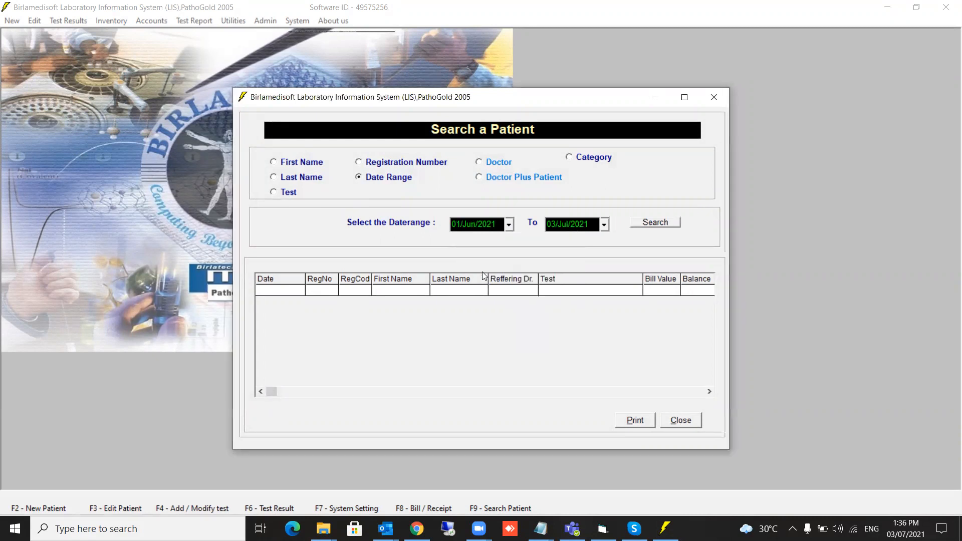
pyautogui.click(655, 223)
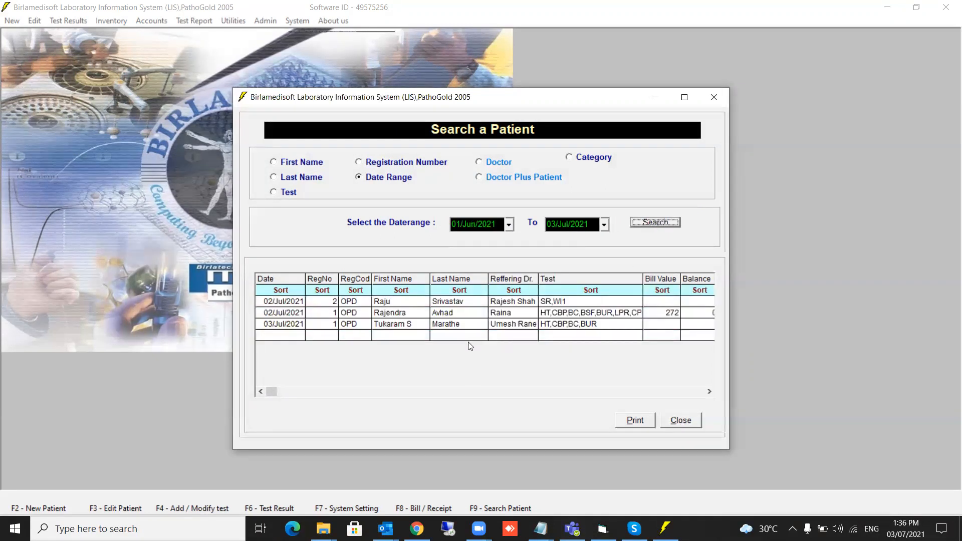
# Search by first name from 01/07/2021 with a partial name, then open Where To Go for the match.
pyautogui.click(279, 164)
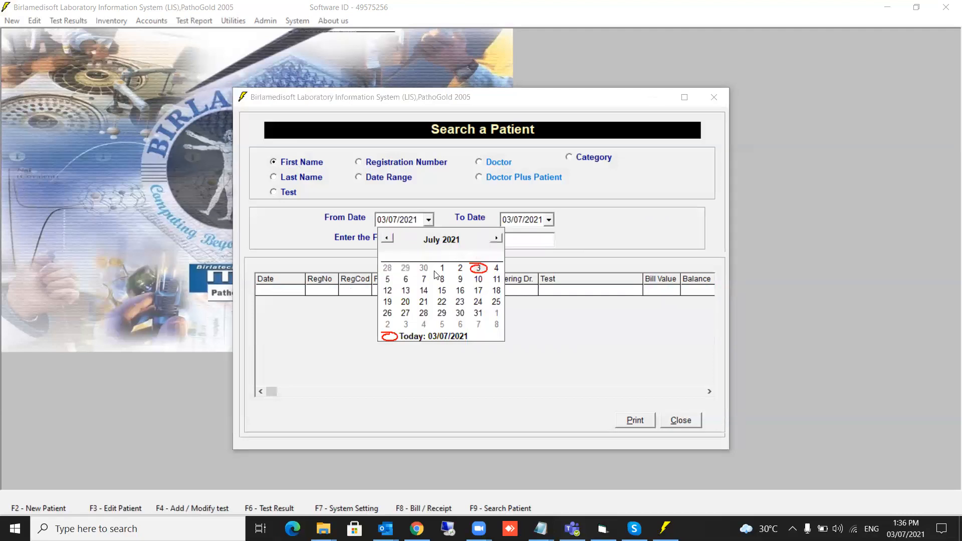
pyautogui.click(442, 267)
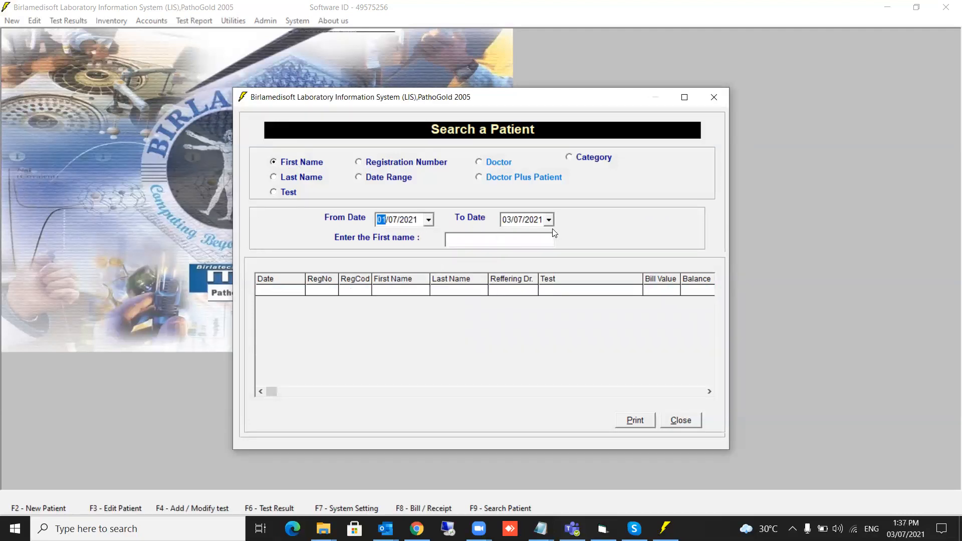
pyautogui.click(463, 243)
pyautogui.write('raje')
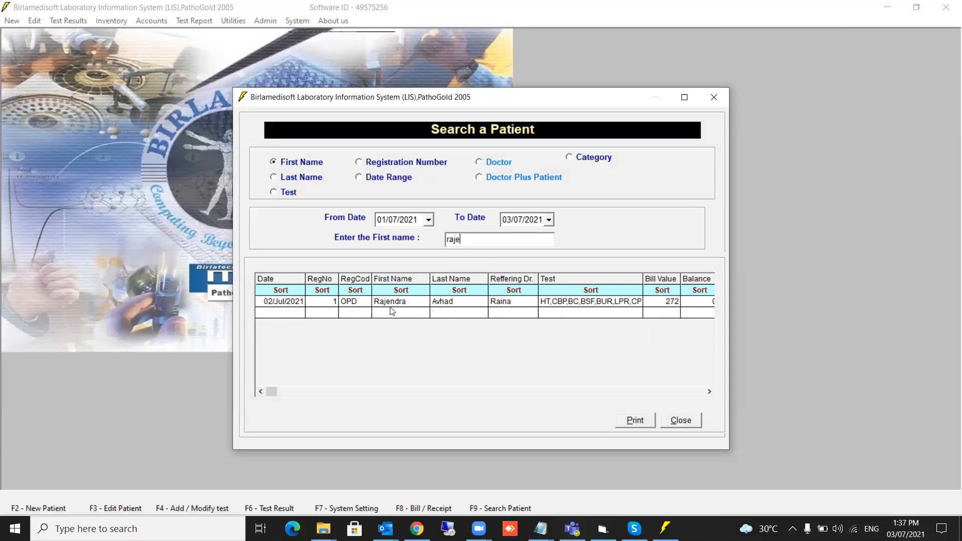
pyautogui.doubleClick(418, 302)
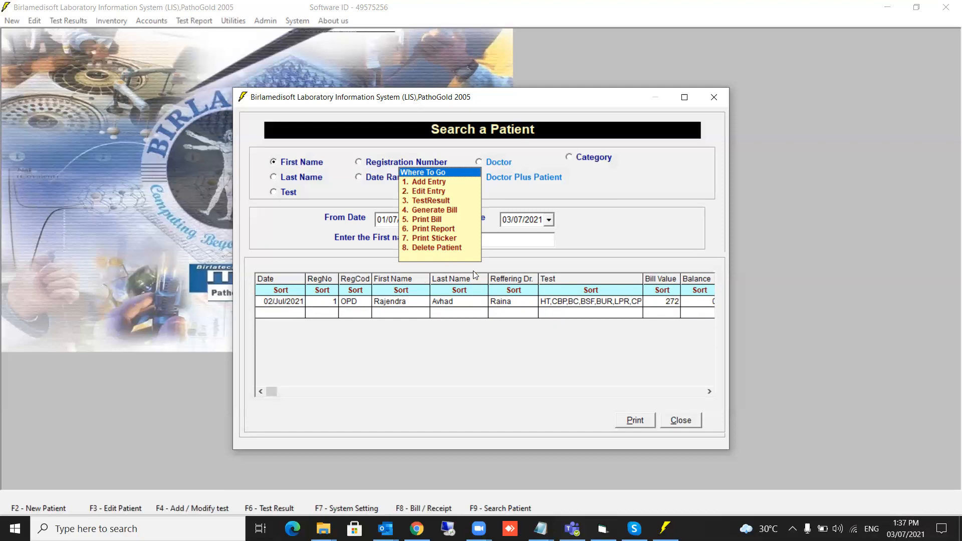
# Close Search a Patient and open System > Add / Modify Tests.
pyautogui.click(689, 423)
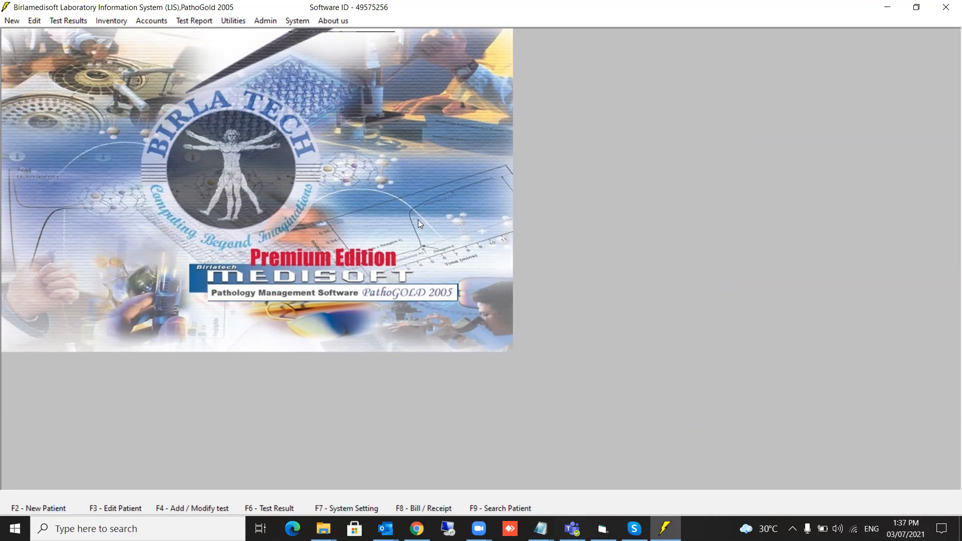
pyautogui.click(296, 21)
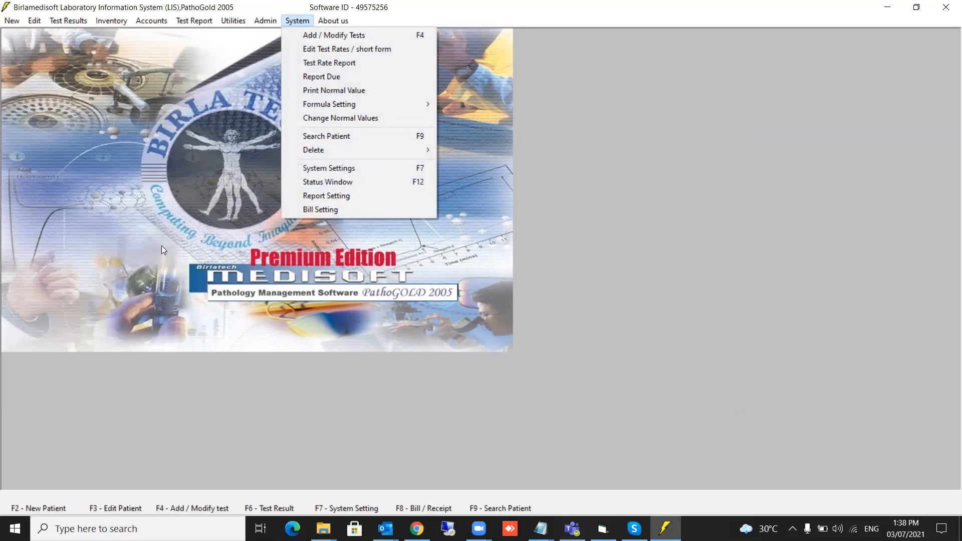
pyautogui.click(342, 40)
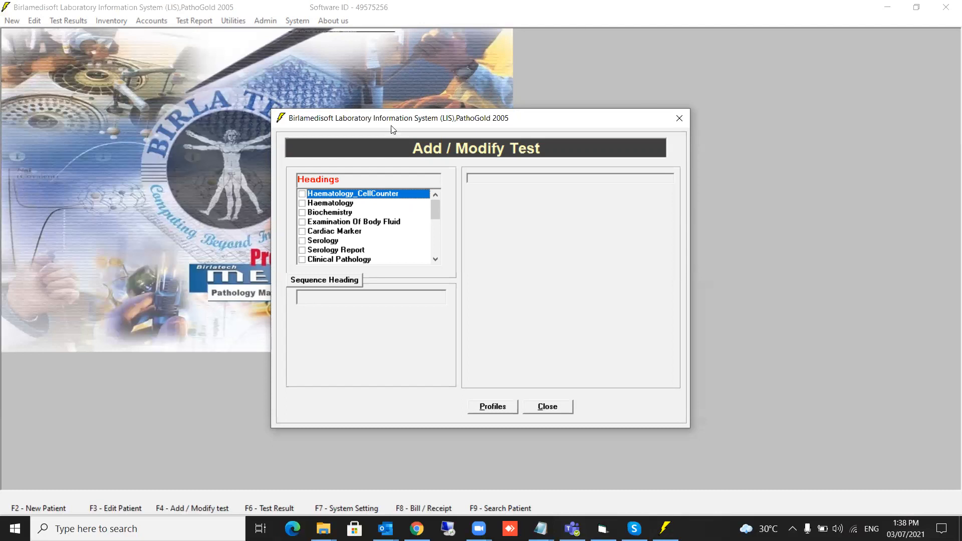
# List the Haematology tests and show Complete Blood Count's fields, briefly checking Blood Group first.
pyautogui.click(302, 203)
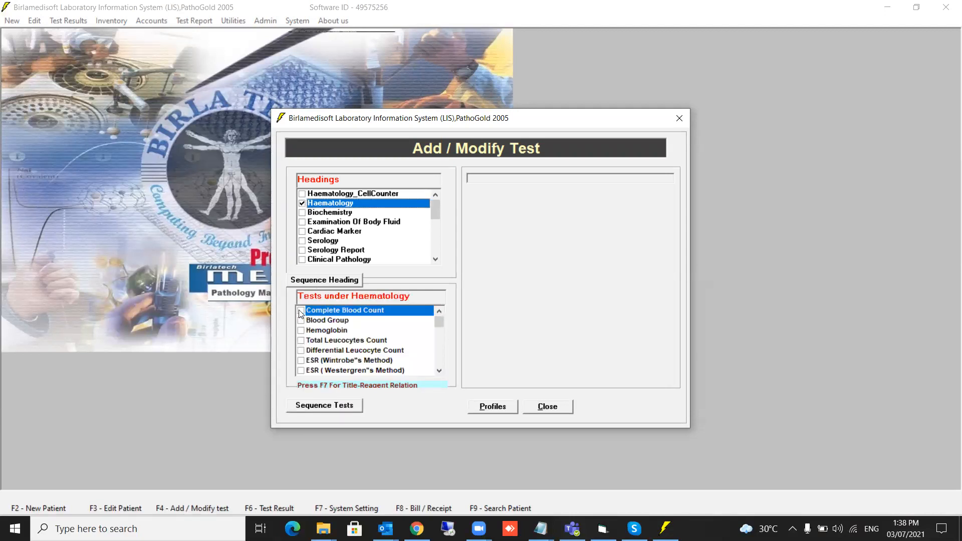
pyautogui.click(301, 311)
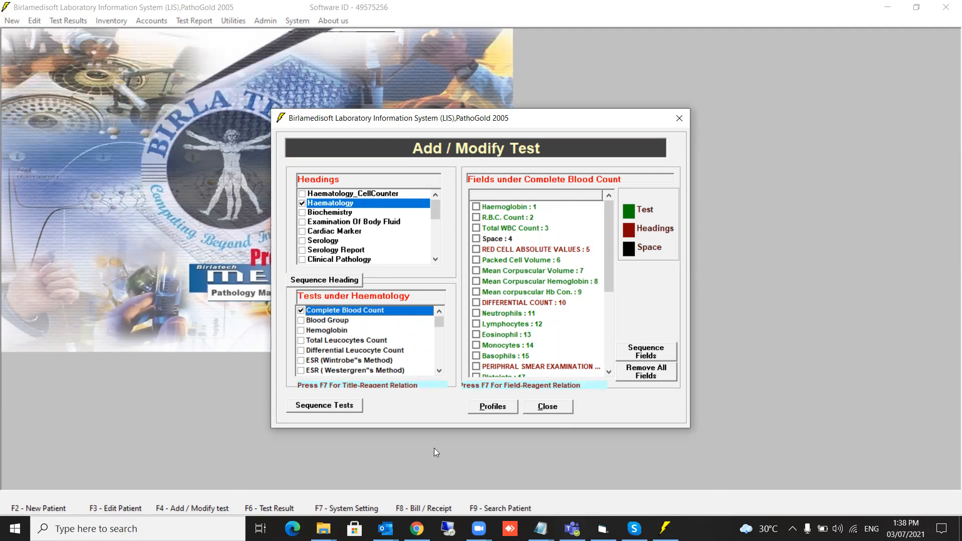
pyautogui.moveTo(606, 240); pyautogui.dragTo(612, 203)
pyautogui.click(301, 321)
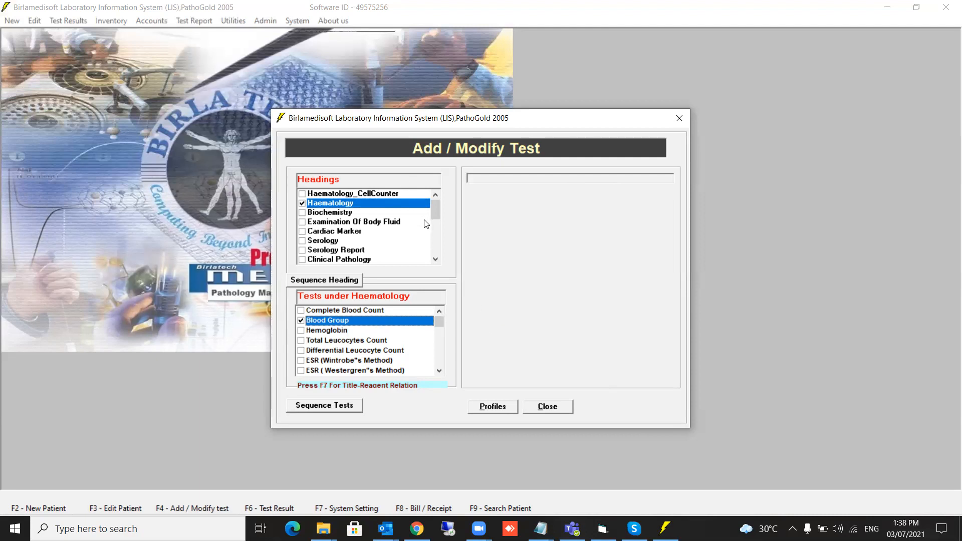
pyautogui.click(301, 320)
pyautogui.click(301, 311)
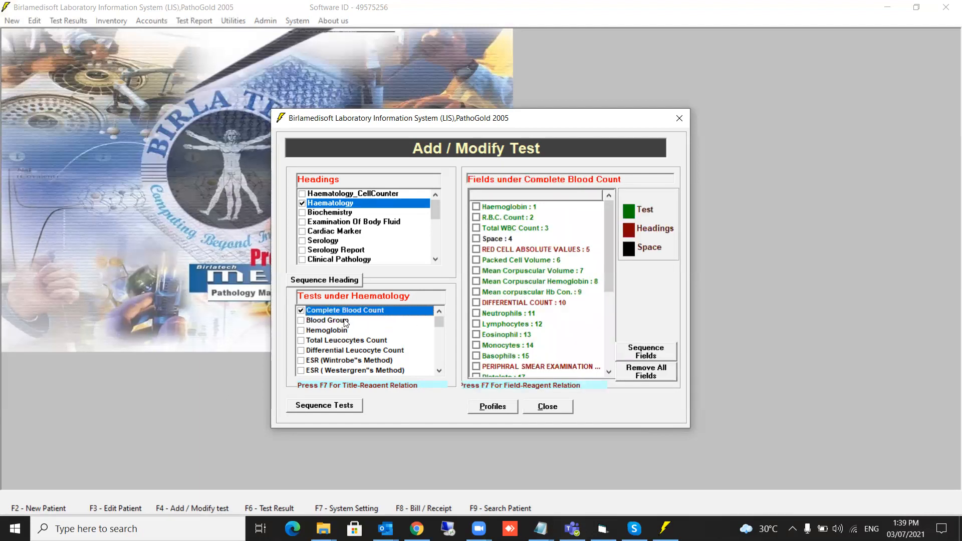
# Rename the Complete Blood Count test to CBC, save it, and re-list the Haematology tests.
pyautogui.doubleClick(309, 313)
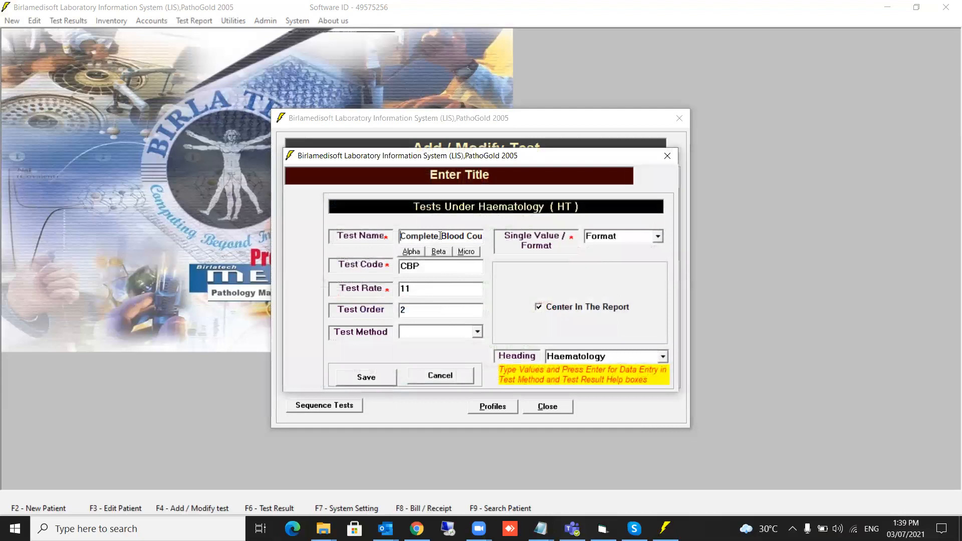
pyautogui.press('End')
pyautogui.press('Home')
pyautogui.press('End')
pyautogui.hotkey('ctrl', 'shift', 'Left')
pyautogui.write('C')
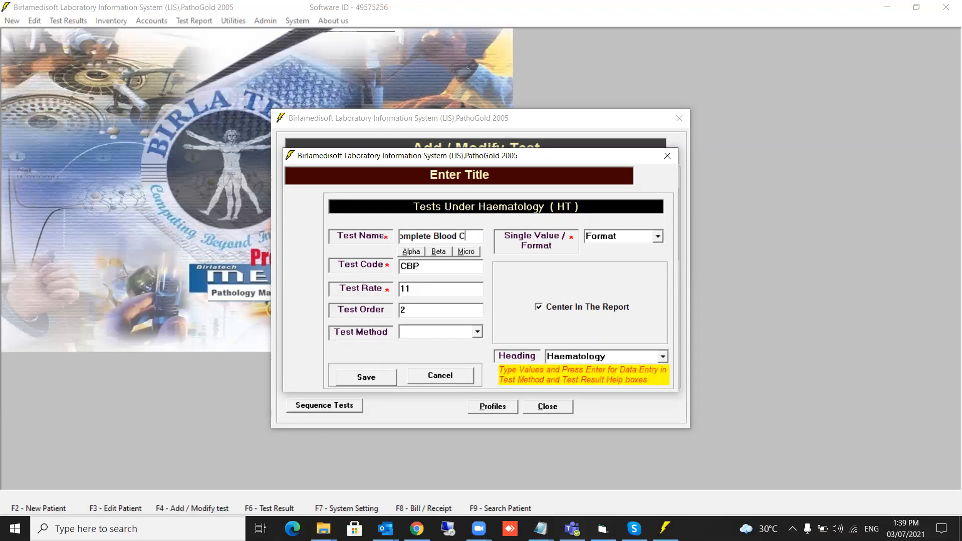
pyautogui.press('Home')
pyautogui.hotkey('ctrl', 'shift', 'Right')
pyautogui.hotkey('ctrl', 'shift', 'Right')
pyautogui.hotkey('ctrl', 'shift', 'Right')
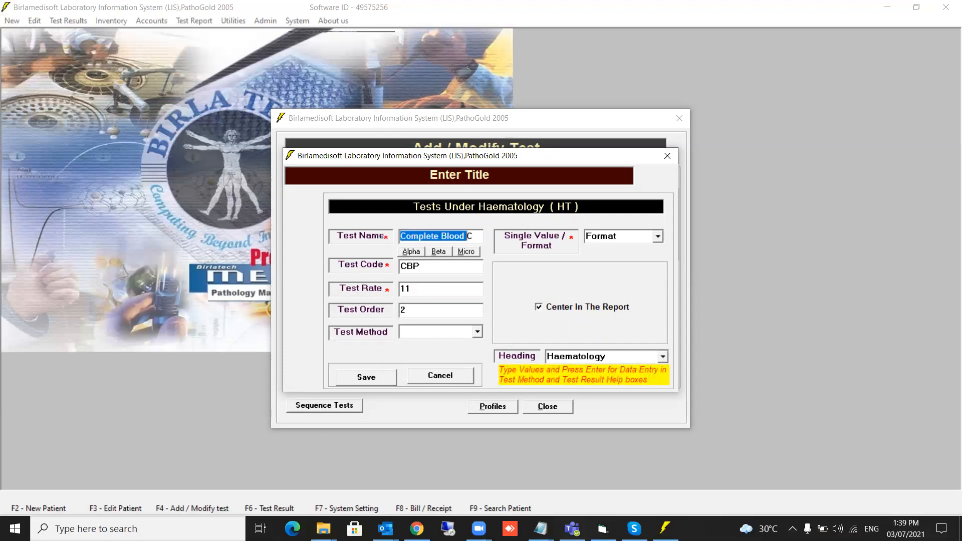
pyautogui.write('CBC')
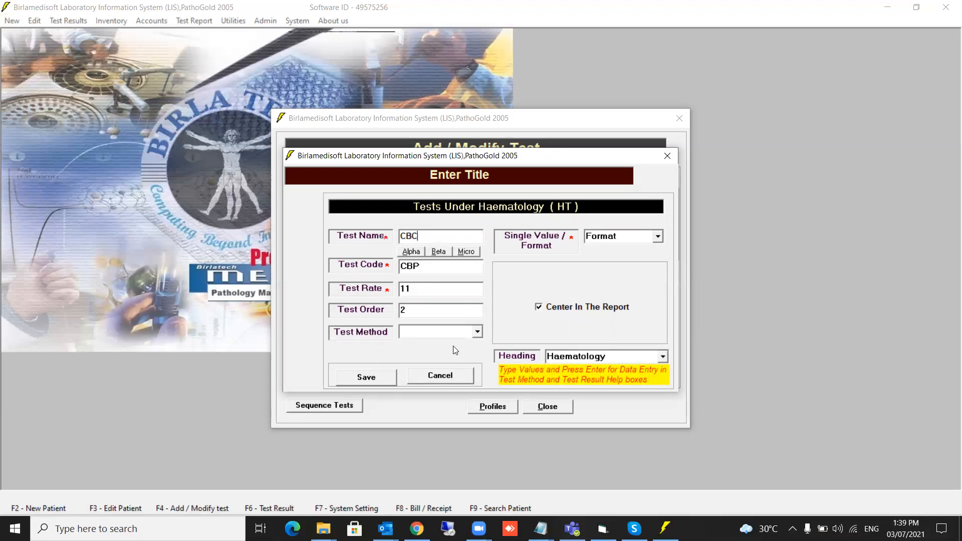
pyautogui.click(355, 378)
pyautogui.click(302, 203)
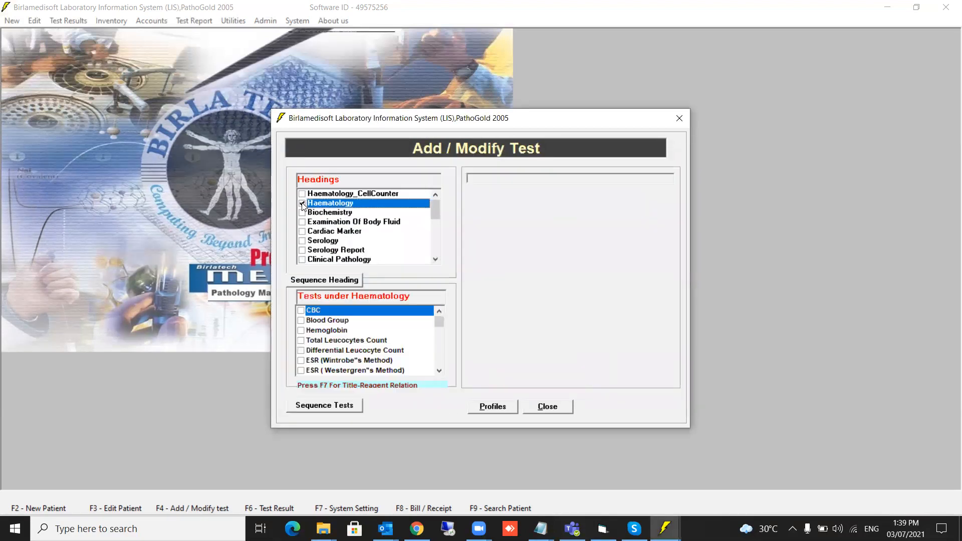
pyautogui.click(302, 310)
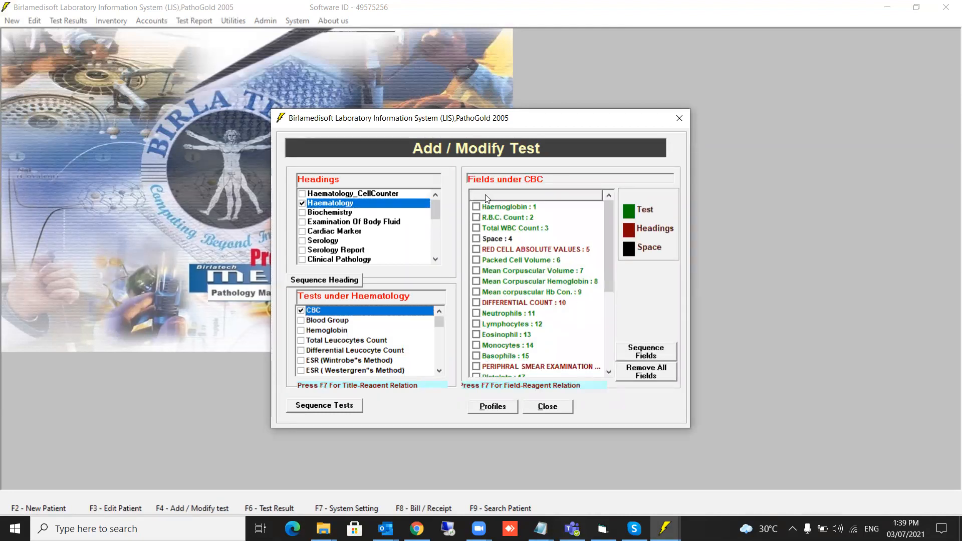
pyautogui.click(476, 207)
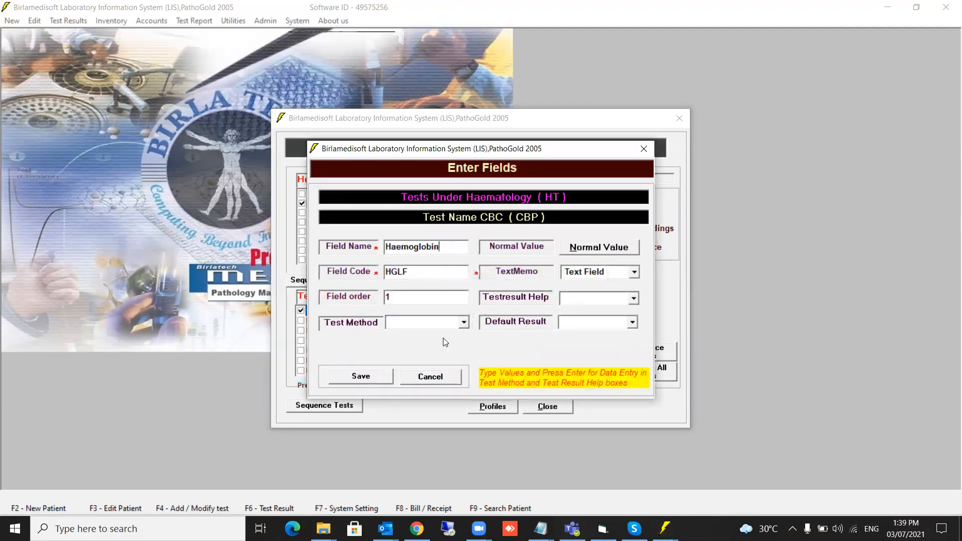
pyautogui.click(422, 376)
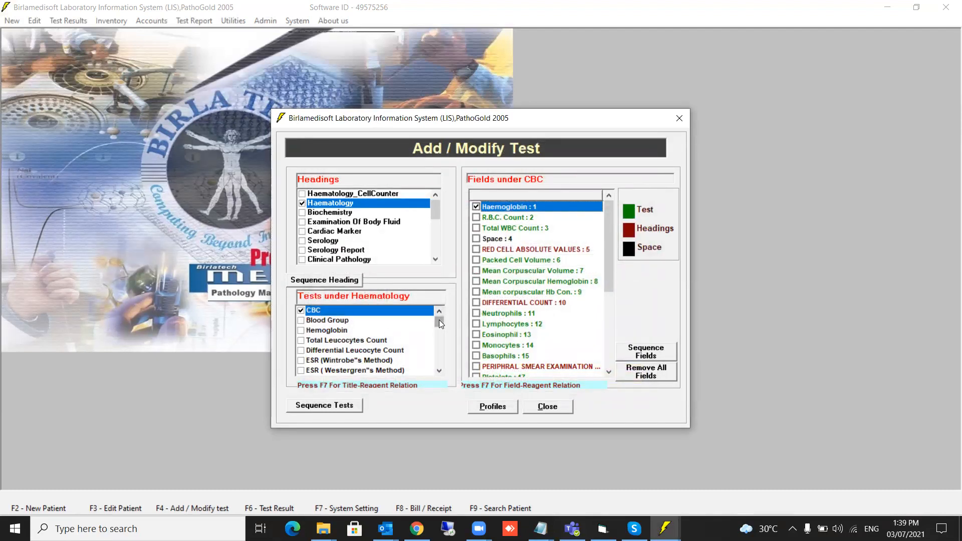
pyautogui.click(302, 204)
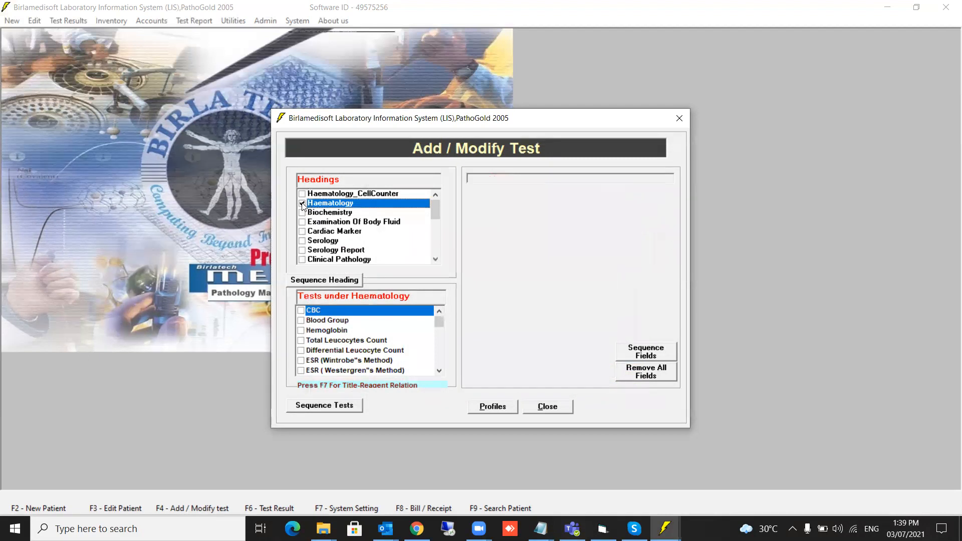
pyautogui.moveTo(440, 321); pyautogui.dragTo(440, 360)
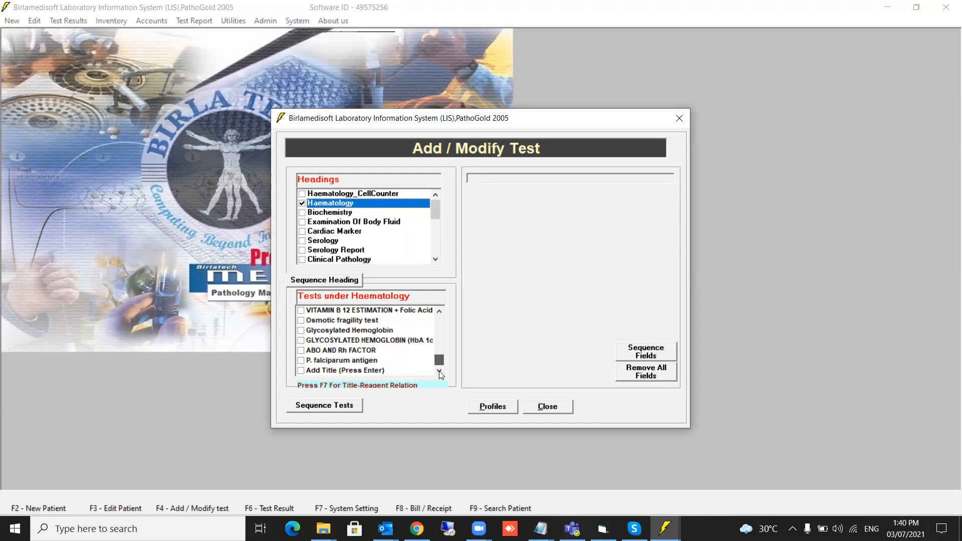
# Fill in New Test1 with code NEW, rate 150, order 41, and Single Value result type.
pyautogui.click(299, 372)
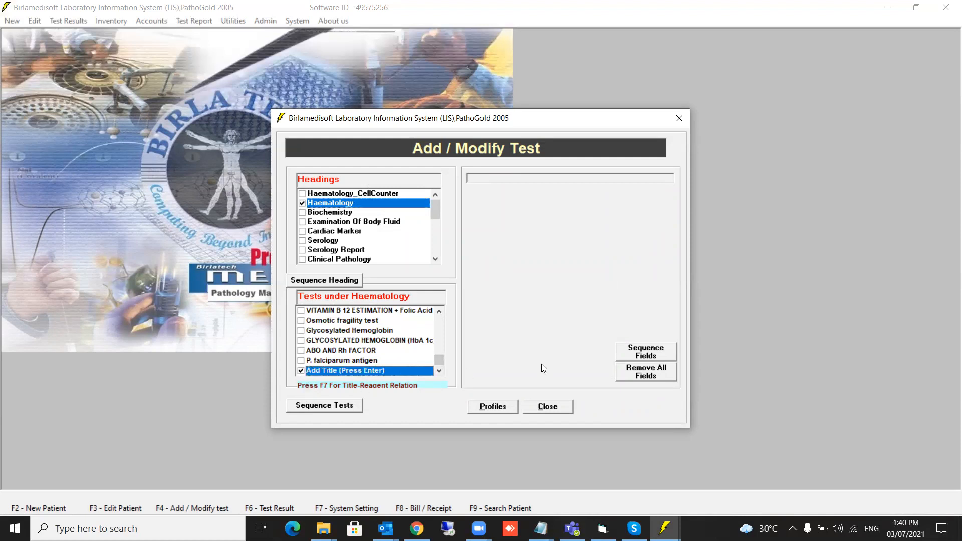
pyautogui.press('Return')
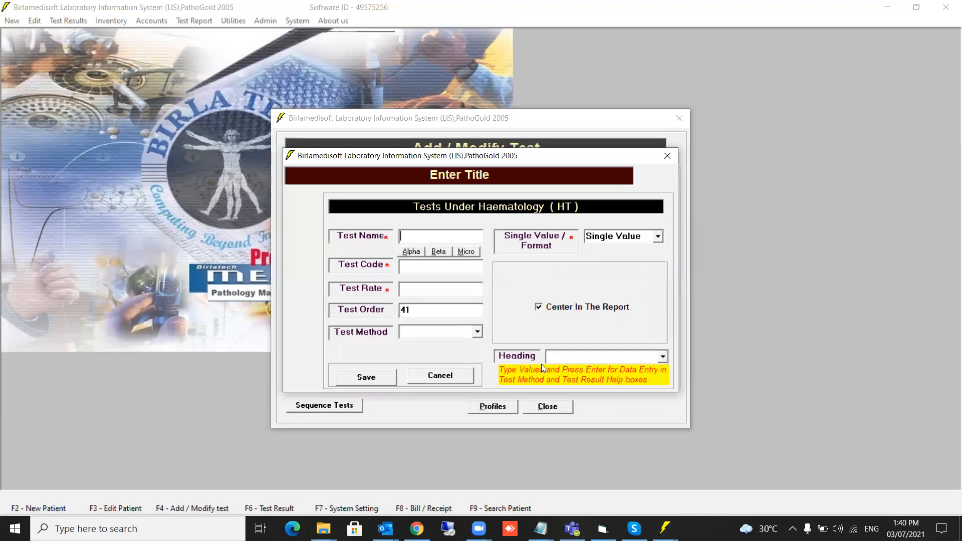
pyautogui.write('New Test1')
pyautogui.click(439, 265)
pyautogui.write('NEW')
pyautogui.press('Tab')
pyautogui.write('150')
pyautogui.click(415, 310)
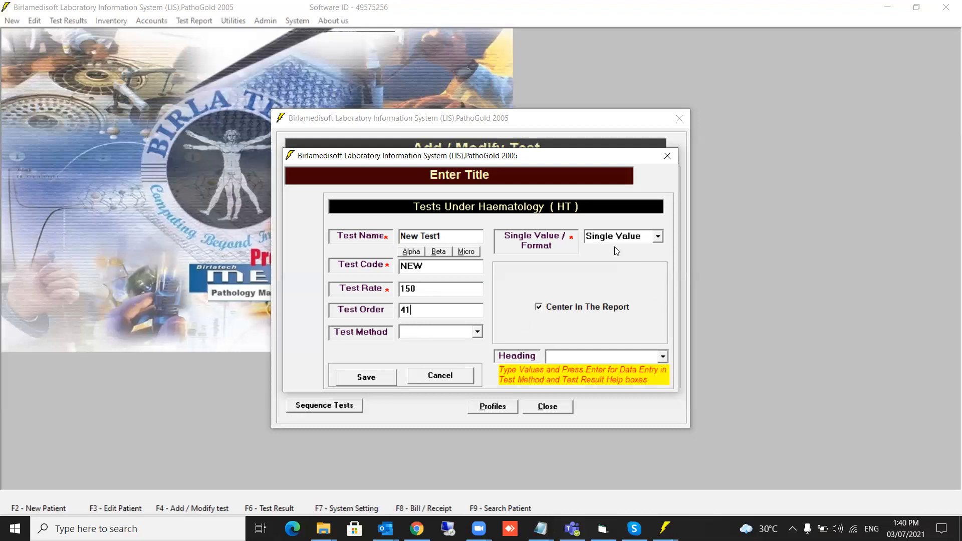
pyautogui.click(657, 237)
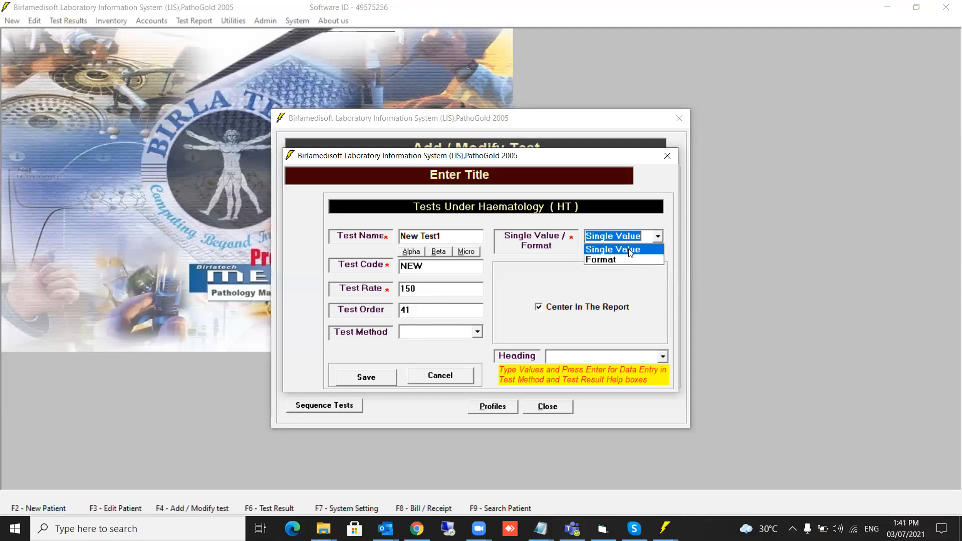
pyautogui.click(630, 250)
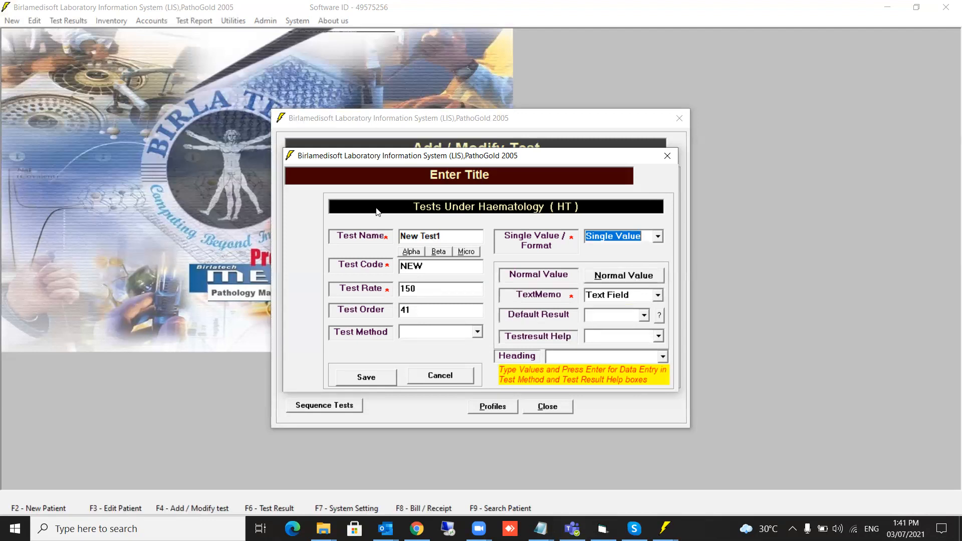
# Give New Test1 an individual 10–20 mlµ male range, copy it to female, child and neonate, and save.
pyautogui.click(637, 278)
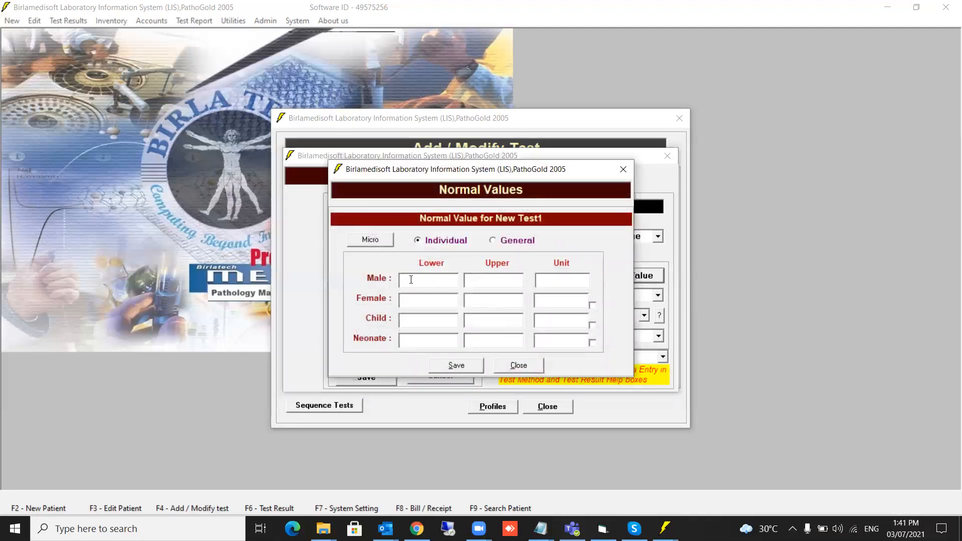
pyautogui.click(427, 281)
pyautogui.write('10')
pyautogui.write('20')
pyautogui.write('ml')
pyautogui.click(496, 244)
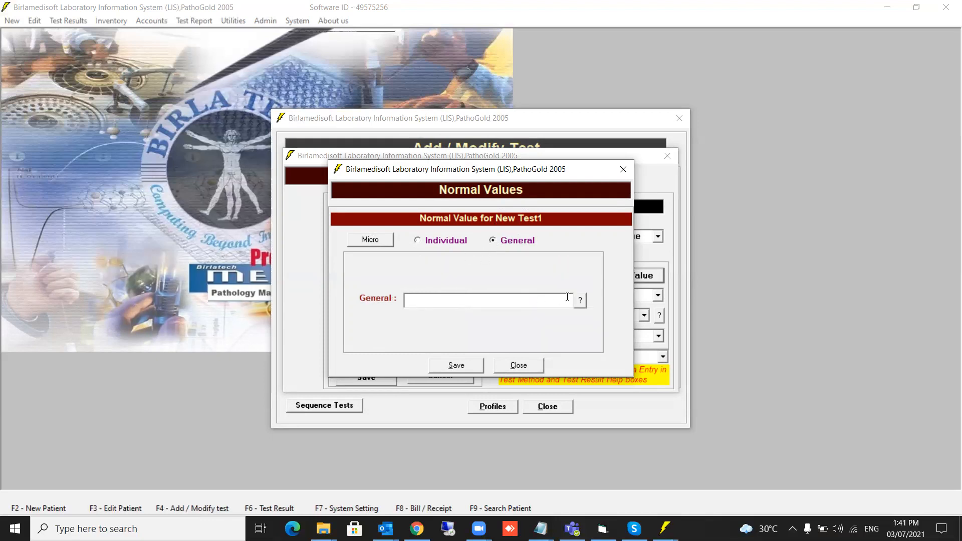
pyautogui.click(420, 241)
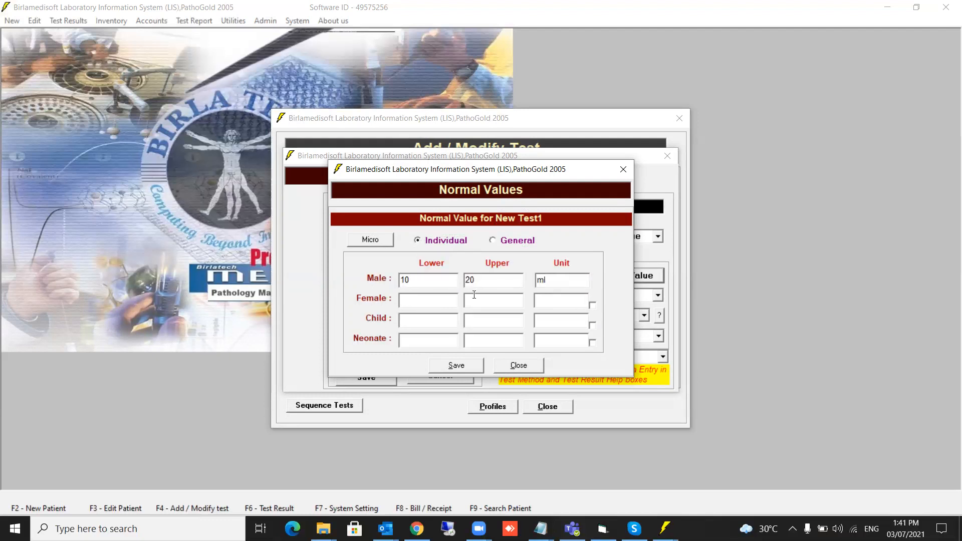
pyautogui.click(552, 281)
pyautogui.click(376, 242)
pyautogui.click(592, 305)
pyautogui.click(592, 325)
pyautogui.click(592, 343)
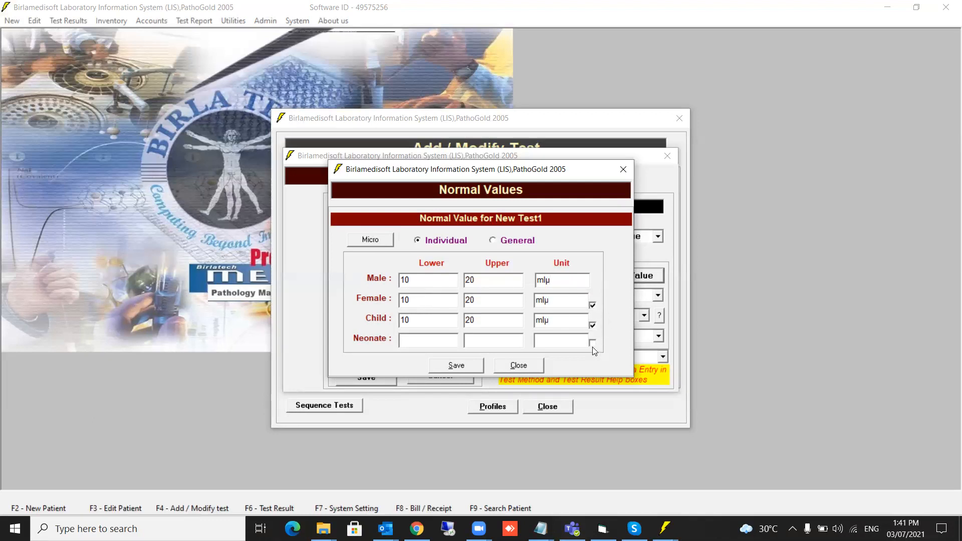
pyautogui.click(457, 366)
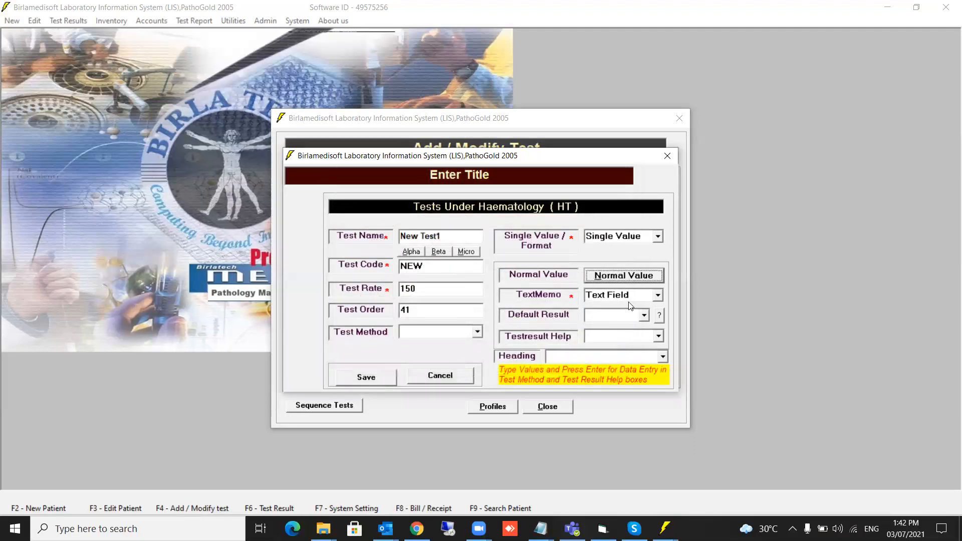
# Set New Test1's result entry to Text Field with Swab as the default result.
pyautogui.click(657, 297)
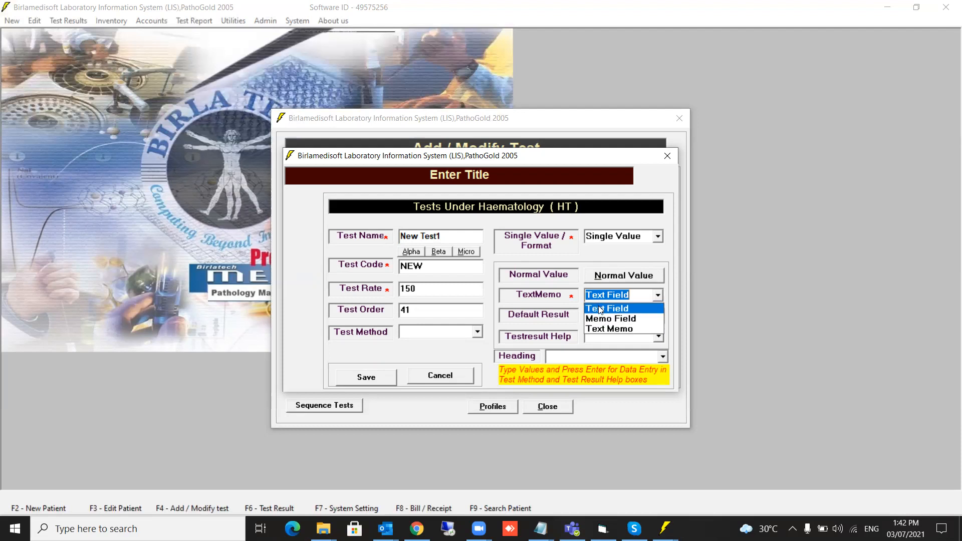
pyautogui.click(601, 308)
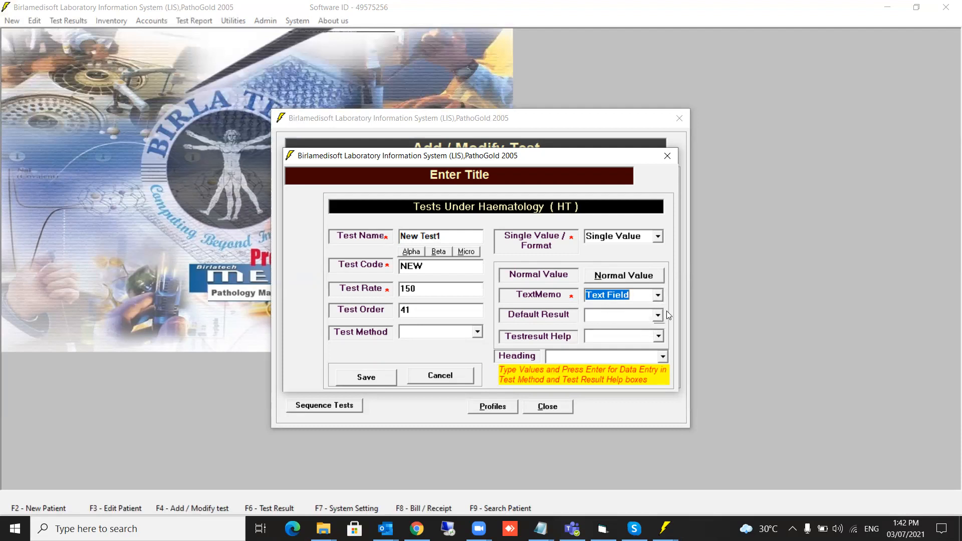
pyautogui.click(616, 314)
pyautogui.write('Swab')
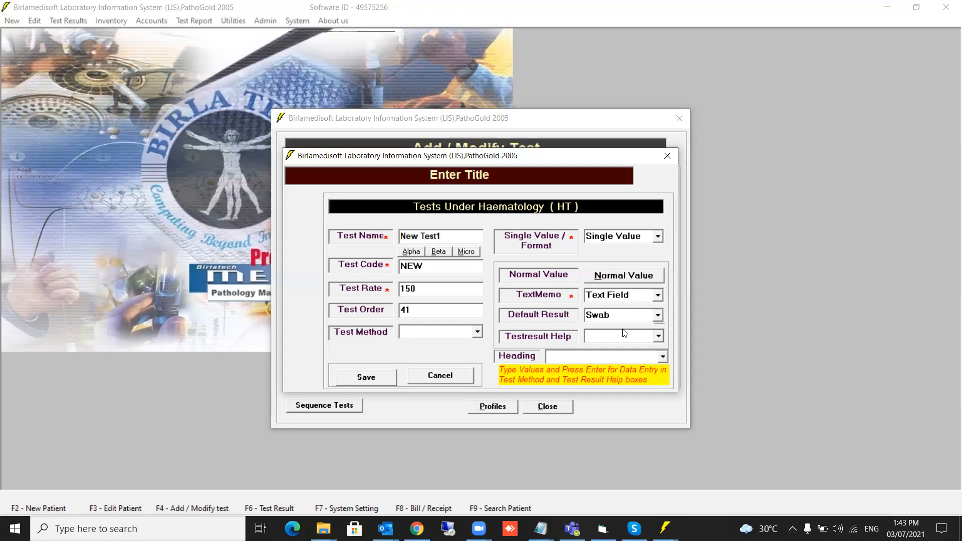
# Enter Yellow, Black and Pale Yellow in New Test1's result help list, then verify the dropdown.
pyautogui.click(635, 337)
pyautogui.write('Yellow')
pyautogui.press('Return')
pyautogui.write('Black')
pyautogui.press('Return')
pyautogui.write('Pae')
pyautogui.press('BackSpace')
pyautogui.write('le Yellow')
pyautogui.press('Return')
pyautogui.click(659, 337)
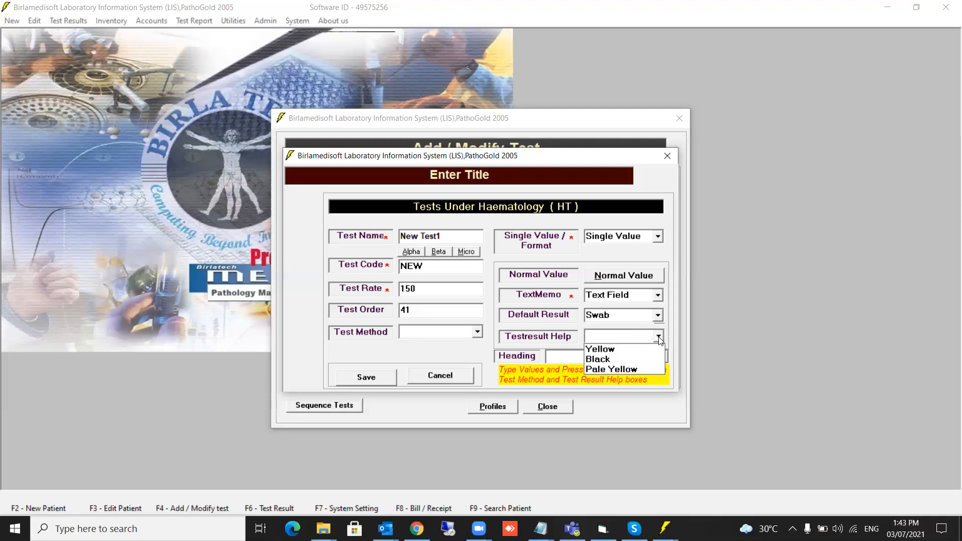
pyautogui.click(671, 333)
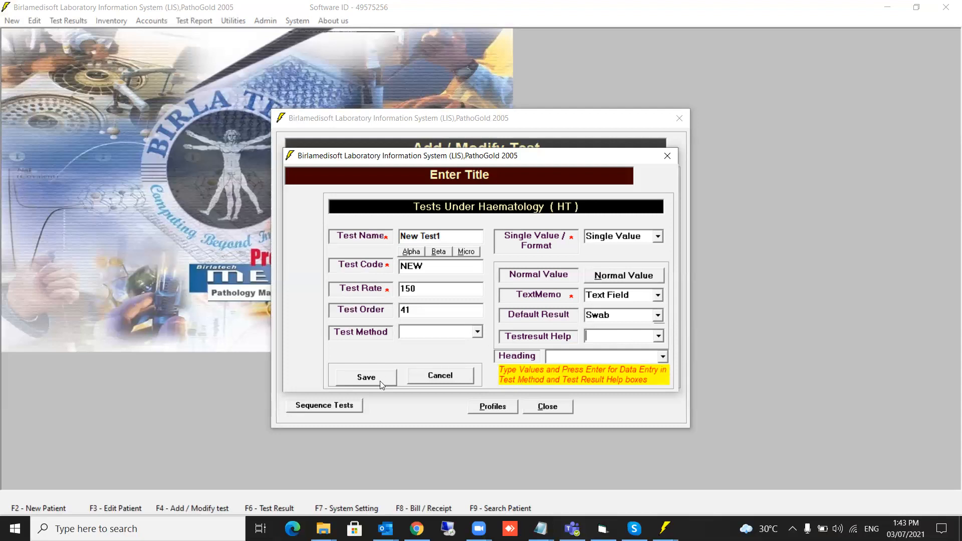
# Save New Test1 and re-list the Haematology tests, now starting with CBC.
pyautogui.click(366, 378)
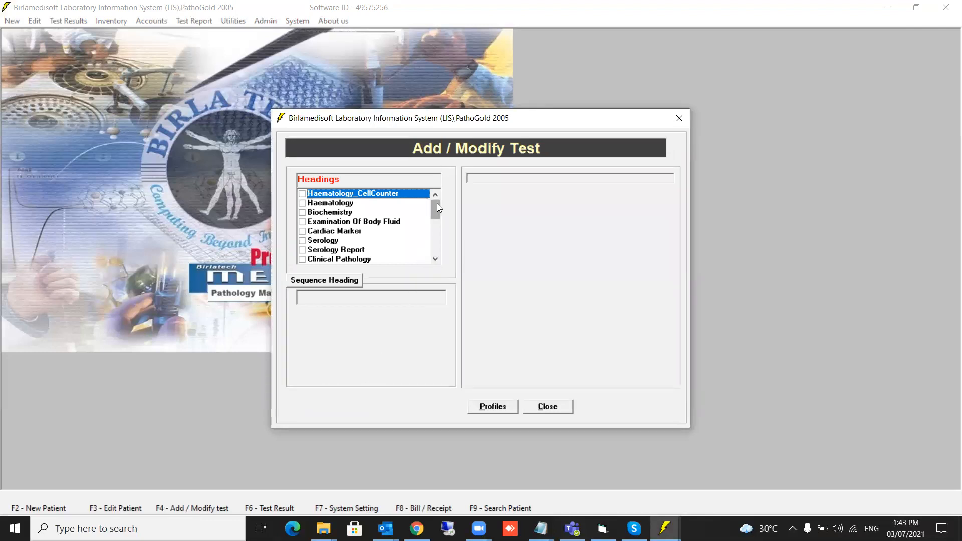
pyautogui.click(370, 204)
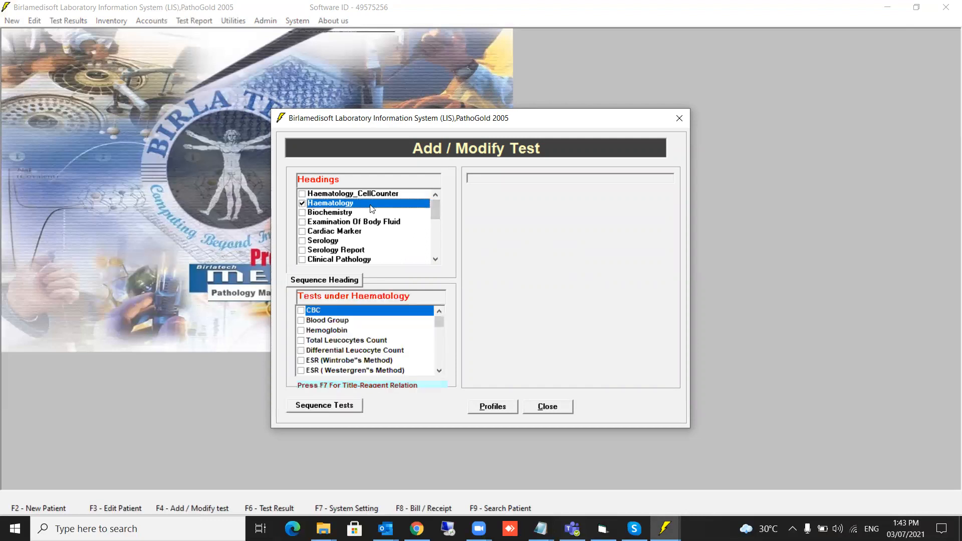
# Fill in New Test2 with code NE2, rate 200, order 42, and Format result type.
pyautogui.moveTo(442, 328); pyautogui.dragTo(440, 360)
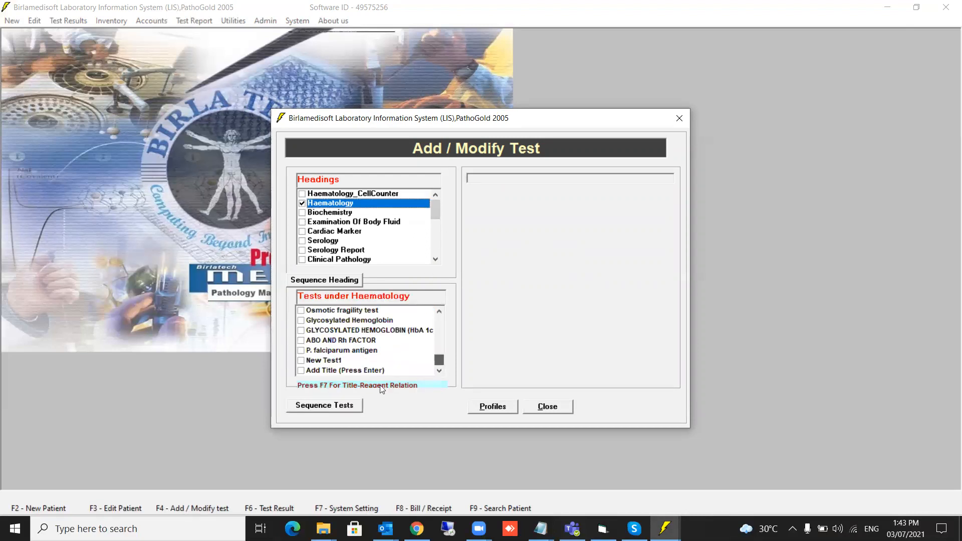
pyautogui.click(301, 370)
pyautogui.press('Return')
pyautogui.write('New Te')
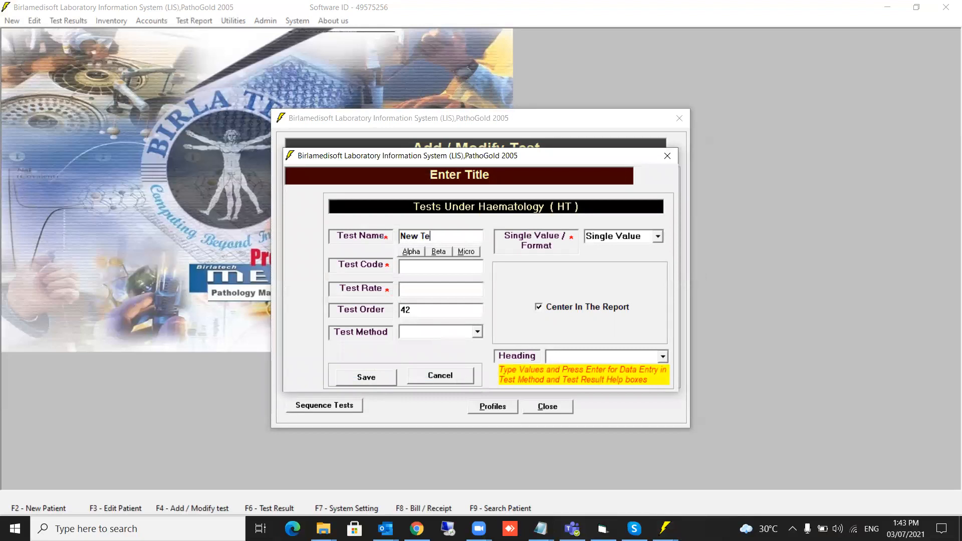
pyautogui.write('st2')
pyautogui.press('Return')
pyautogui.write('NE21')
pyautogui.press('BackSpace')
pyautogui.write('200')
pyautogui.click(658, 237)
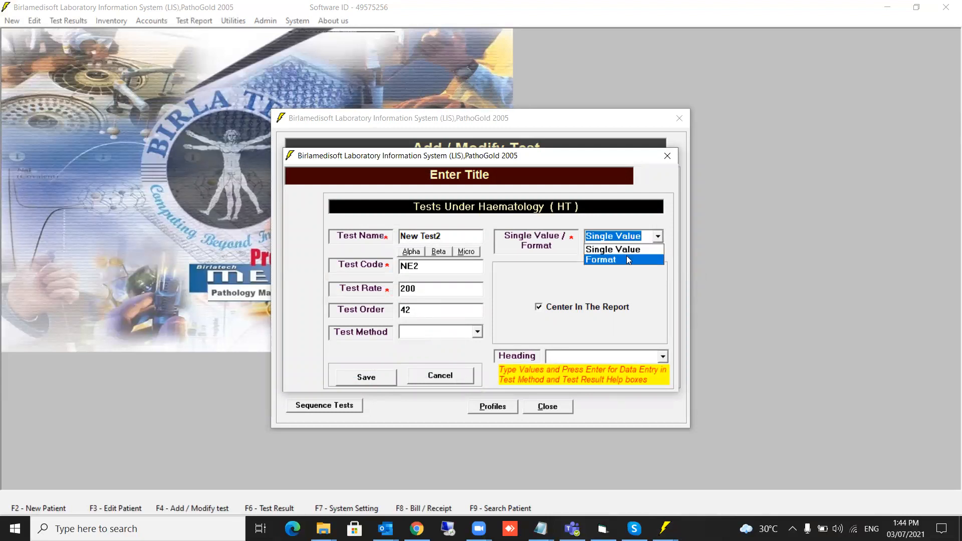
pyautogui.click(626, 258)
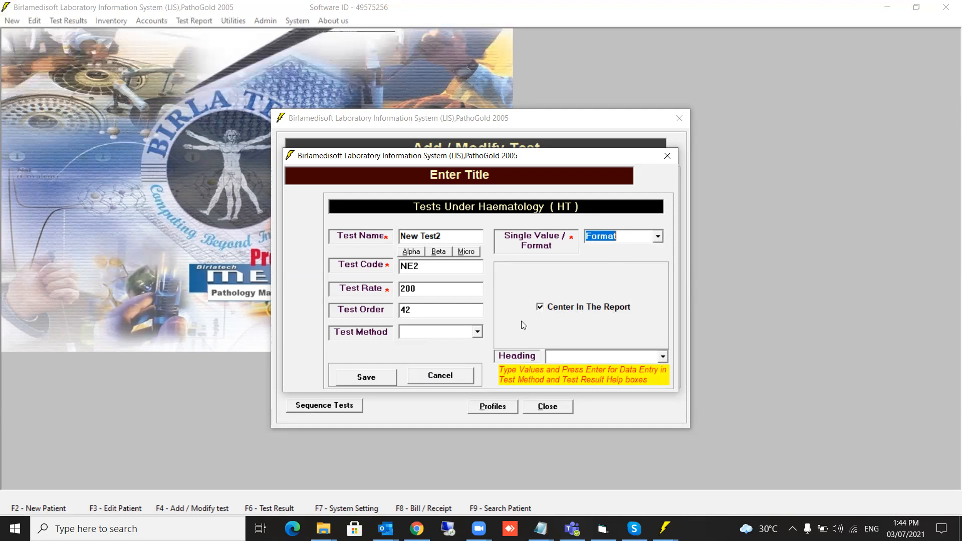
# Save New Test2 and show its still-empty fields list under Haematology.
pyautogui.click(372, 382)
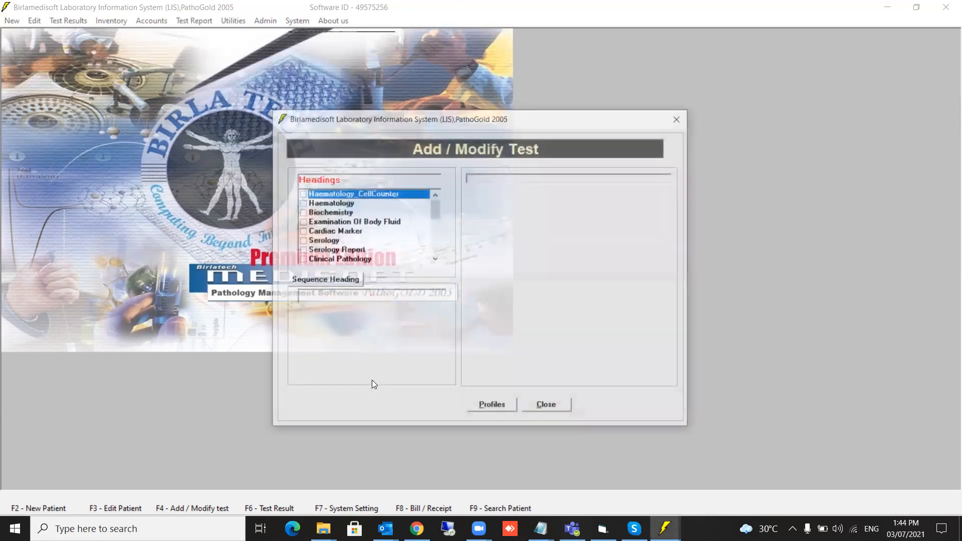
pyautogui.click(300, 195)
pyautogui.click(302, 202)
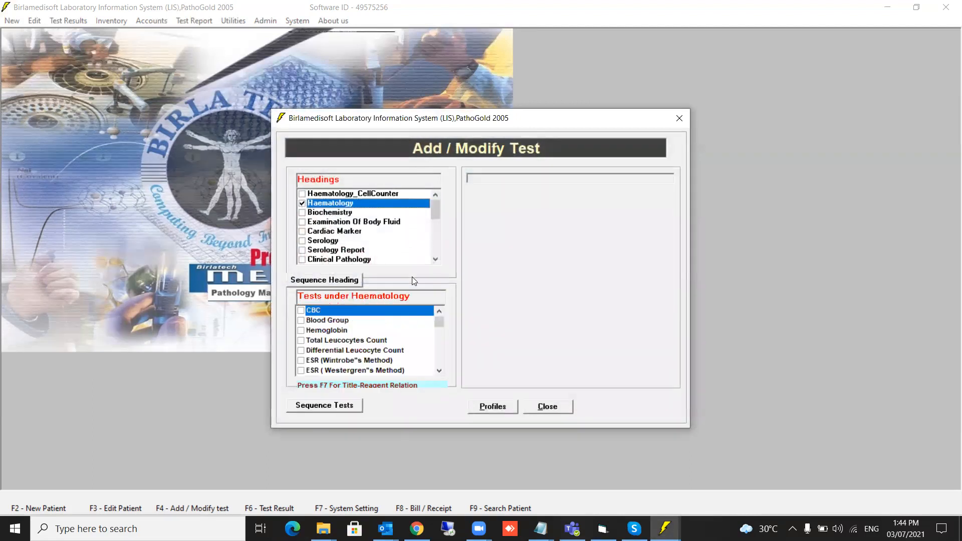
pyautogui.moveTo(437, 321); pyautogui.dragTo(441, 371)
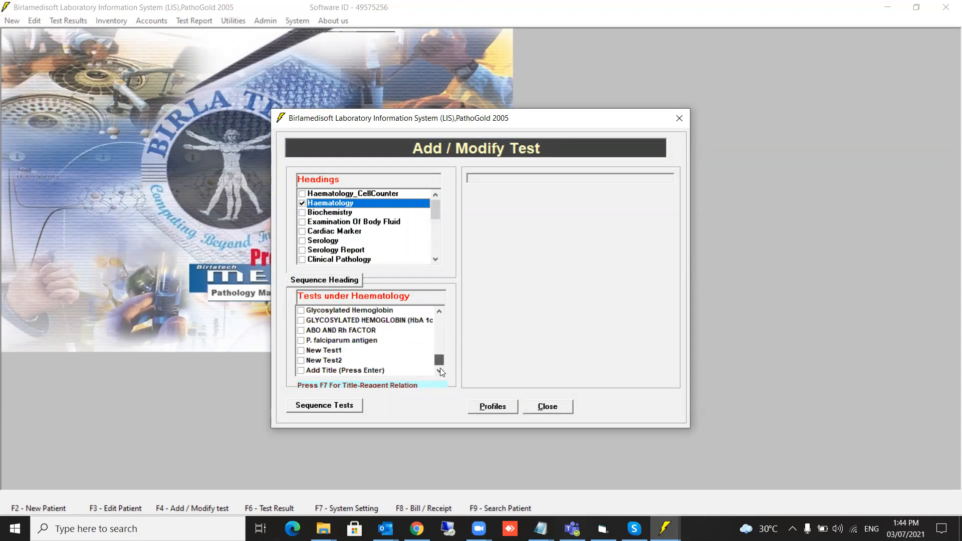
pyautogui.click(301, 361)
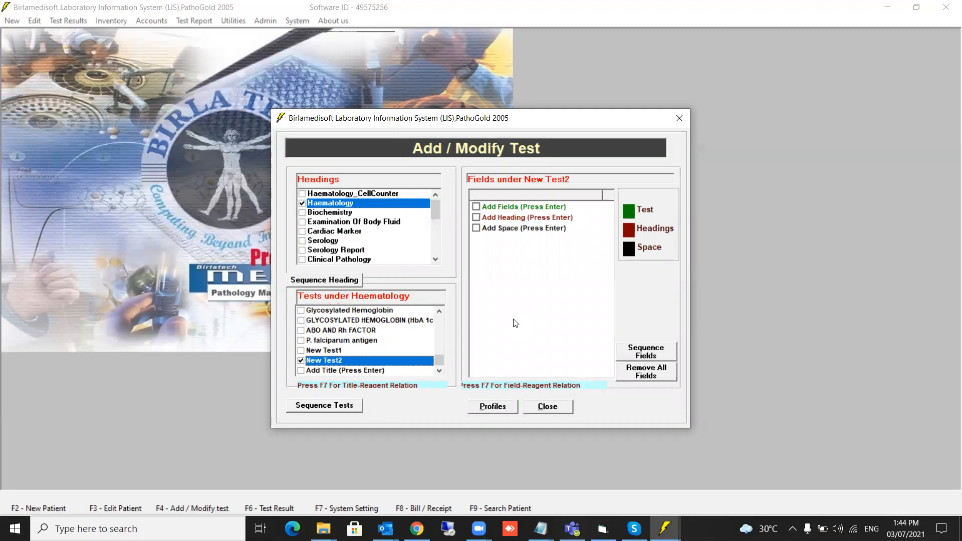
# Open the test group Profiles setup with Alt+P and close it again.
pyautogui.hotkey('alt', 'p')
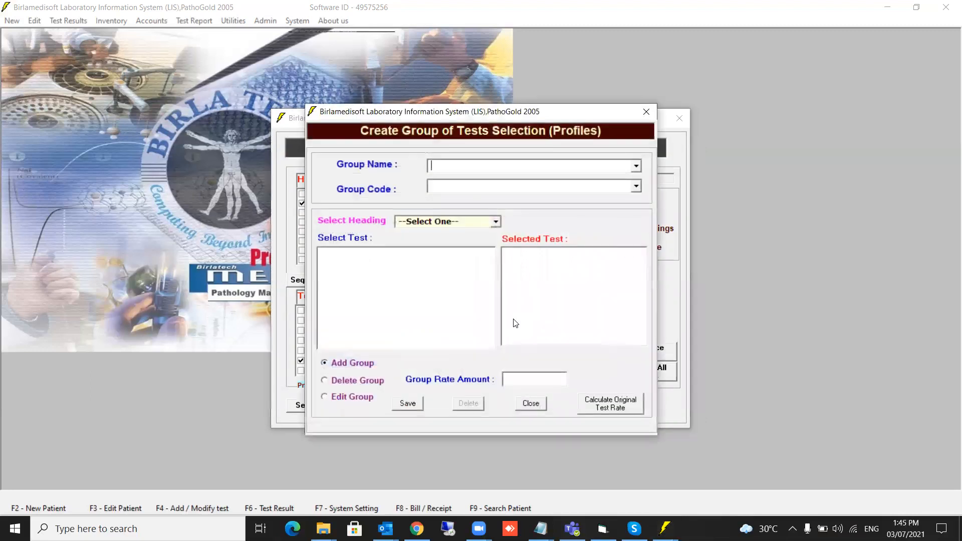
pyautogui.press('Escape')
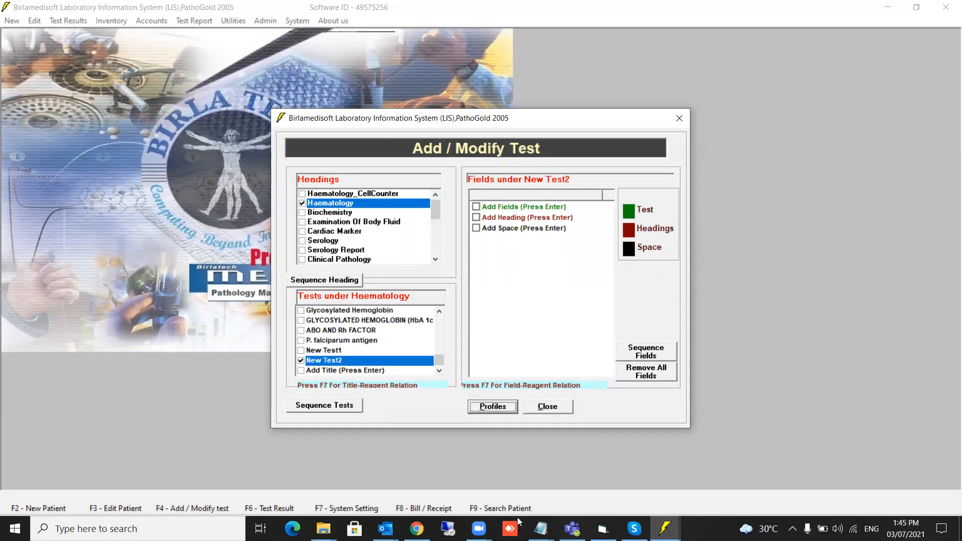
pyautogui.click(517, 517)
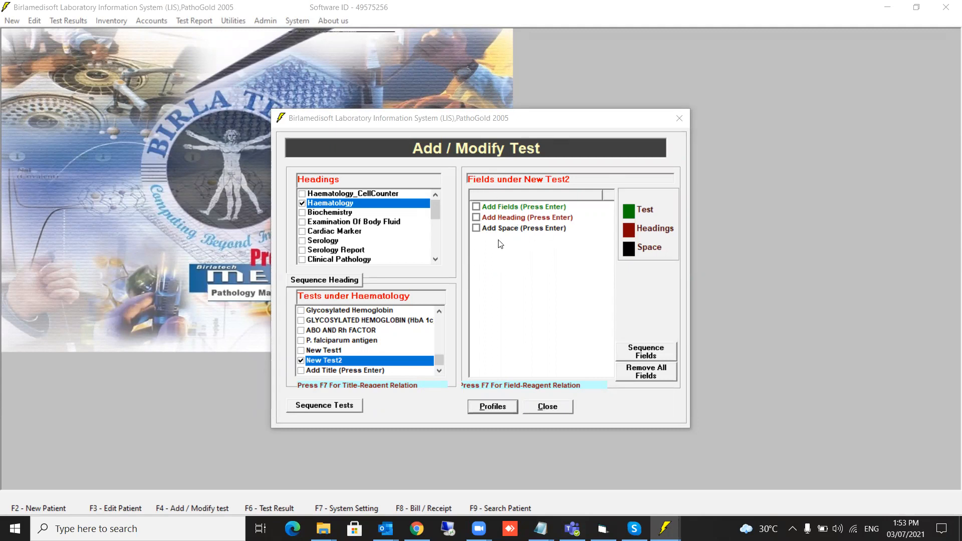
# Add and save Heading1 as the first heading in New Test2's fields, confirming the saved message.
pyautogui.click(476, 219)
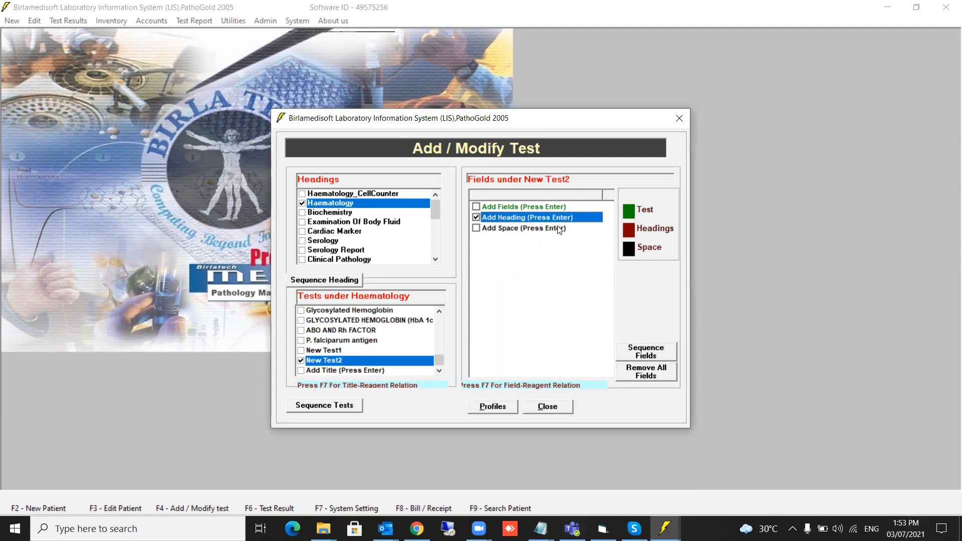
pyautogui.press('Return')
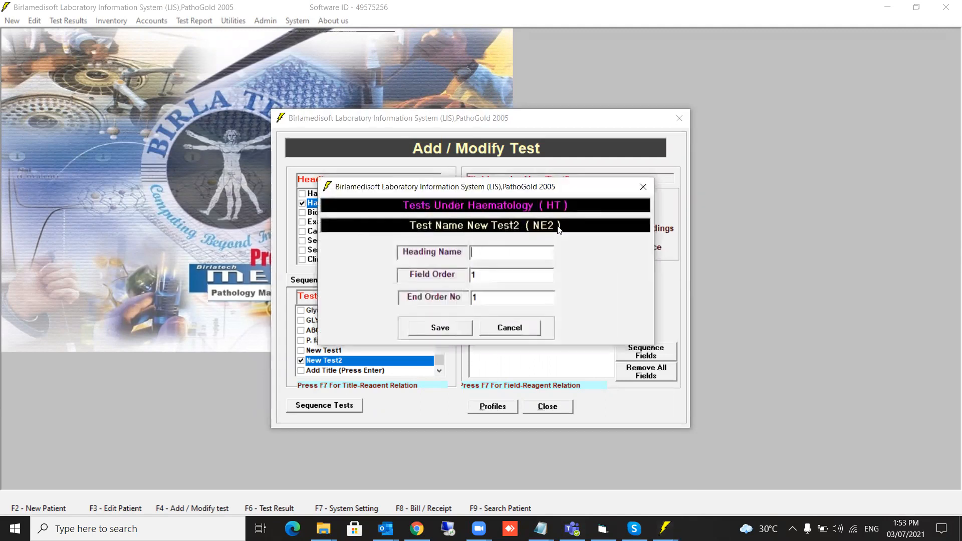
pyautogui.write('Heading1')
pyautogui.click(453, 327)
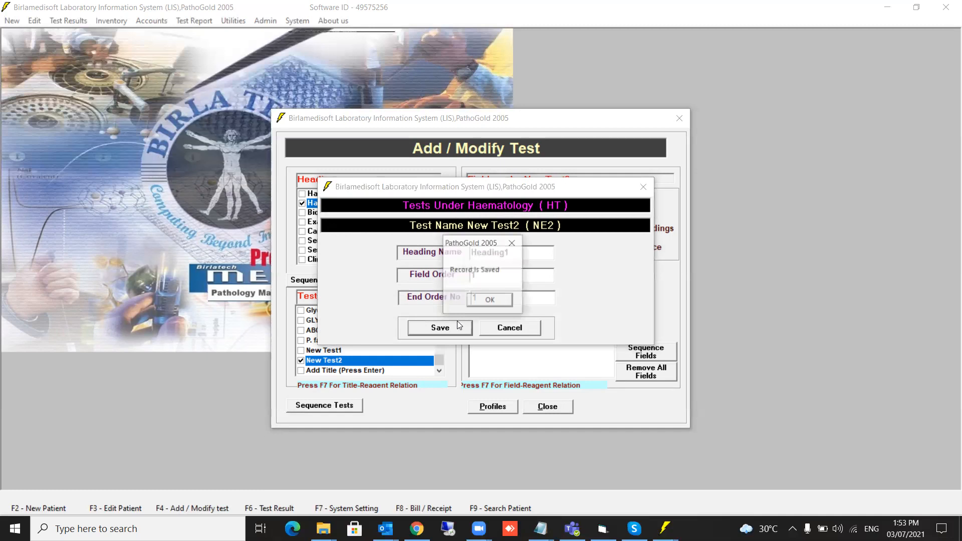
pyautogui.click(490, 299)
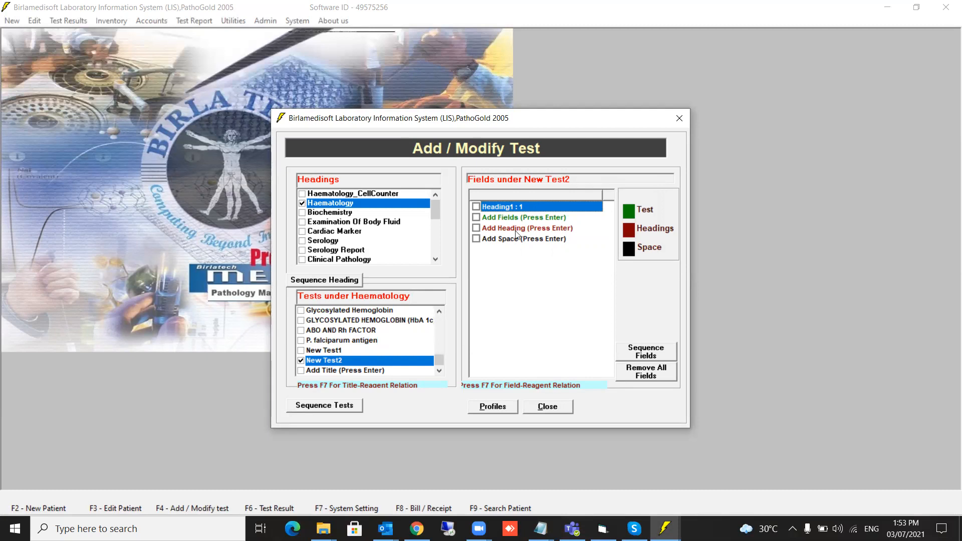
# Add field 'Result' with code 8768, entry type kept as Text Field, and save it.
pyautogui.click(476, 218)
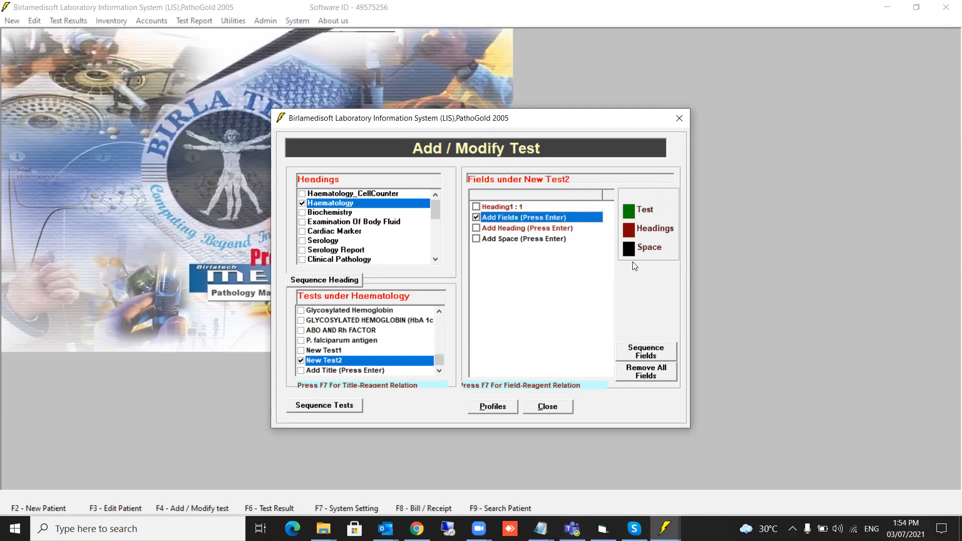
pyautogui.press('Return')
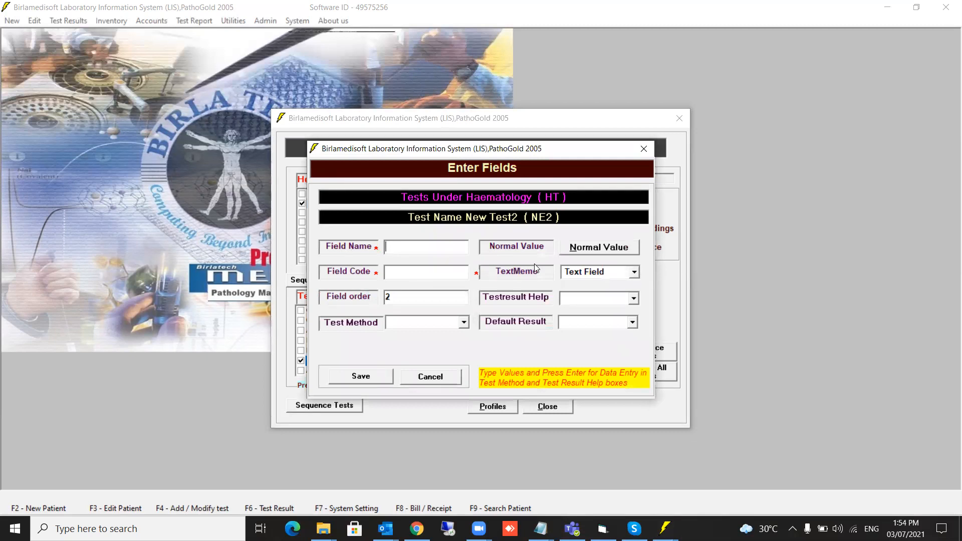
pyautogui.write('Field1')
pyautogui.hotkey('shift', 'Home')
pyautogui.write('Result')
pyautogui.write('8768')
pyautogui.click(606, 250)
pyautogui.click(517, 366)
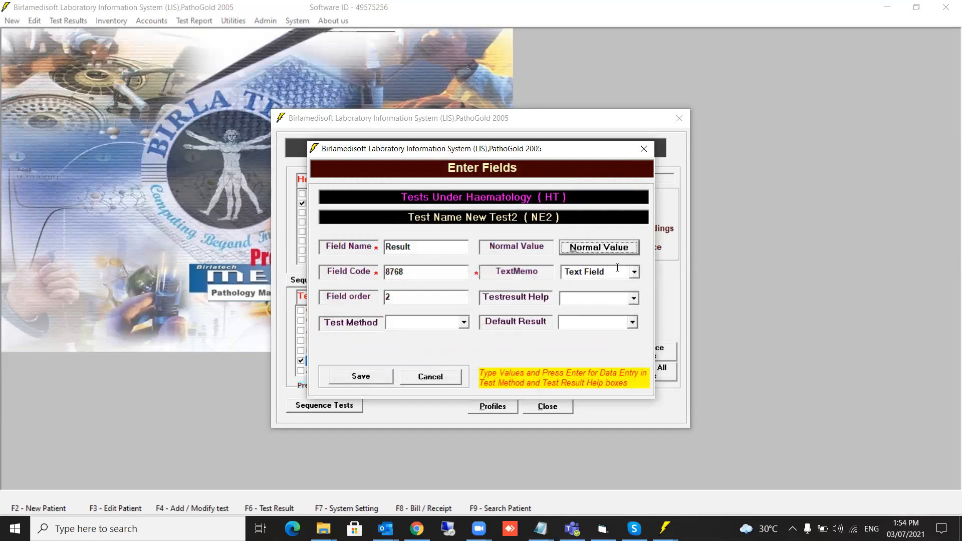
pyautogui.click(633, 273)
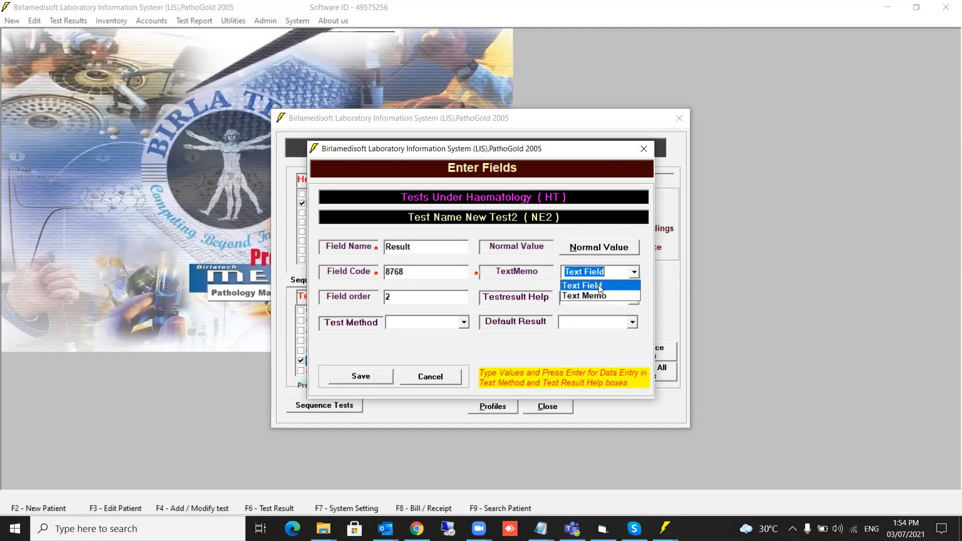
pyautogui.click(601, 287)
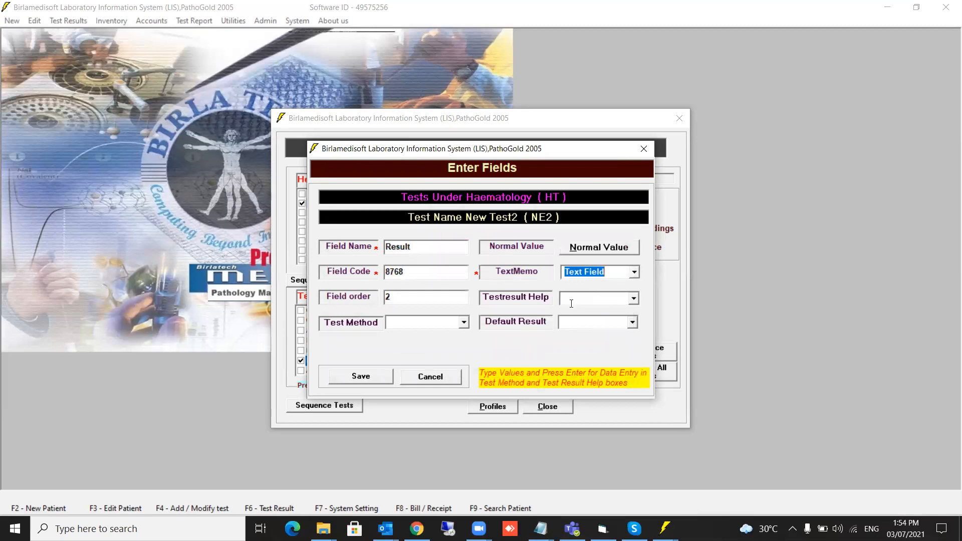
pyautogui.click(582, 299)
pyautogui.click(377, 376)
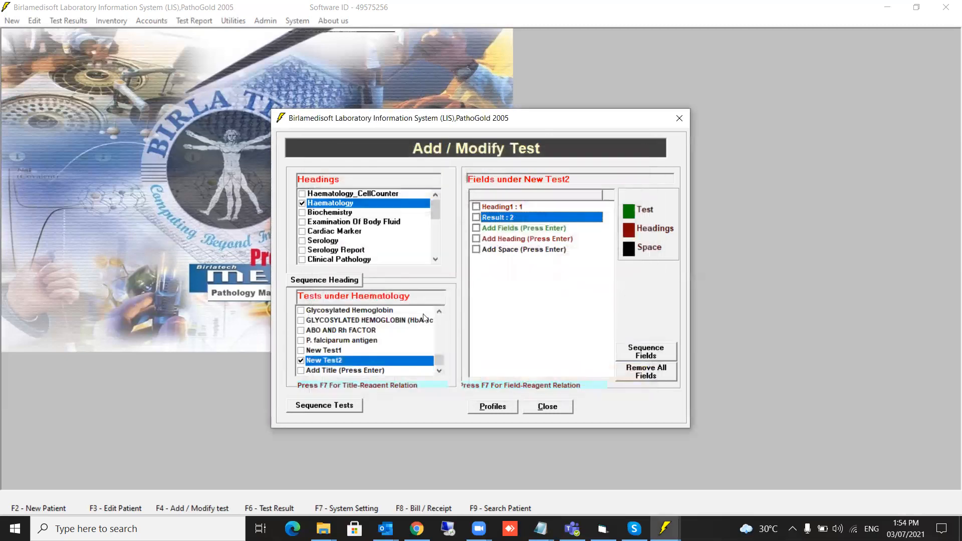
# Add a Text Memo field named Field2 with code 979P and save it.
pyautogui.click(476, 228)
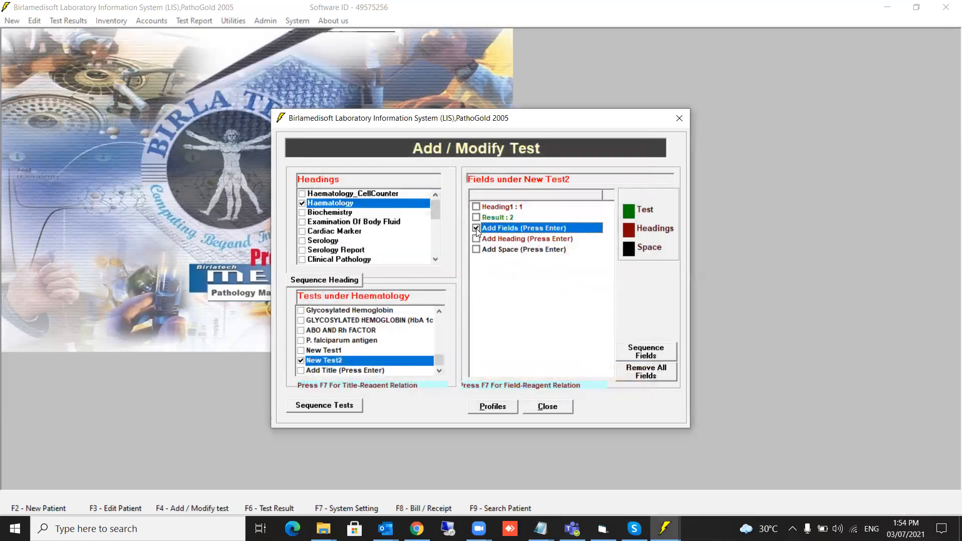
pyautogui.press('Return')
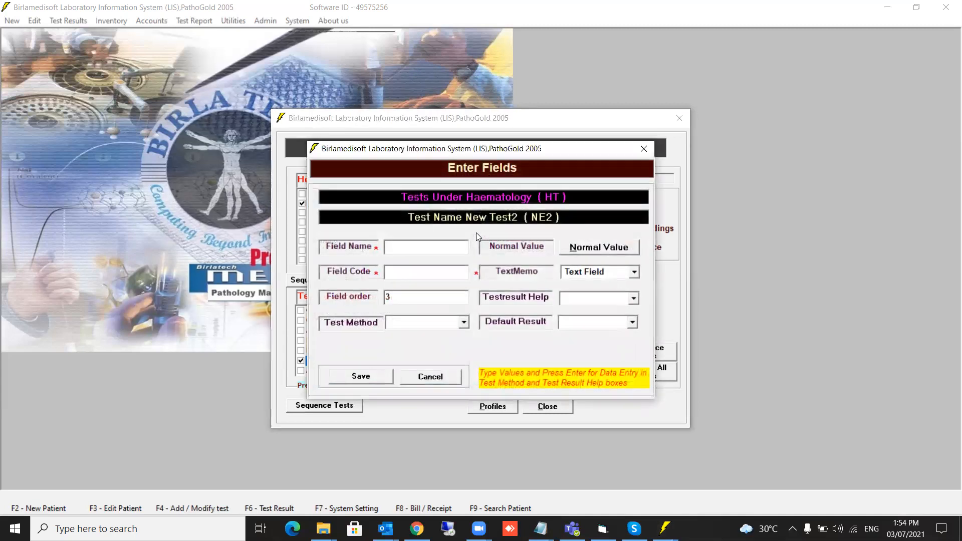
pyautogui.write('Field2')
pyautogui.press('Return')
pyautogui.write('979P')
pyautogui.click(635, 272)
pyautogui.click(596, 293)
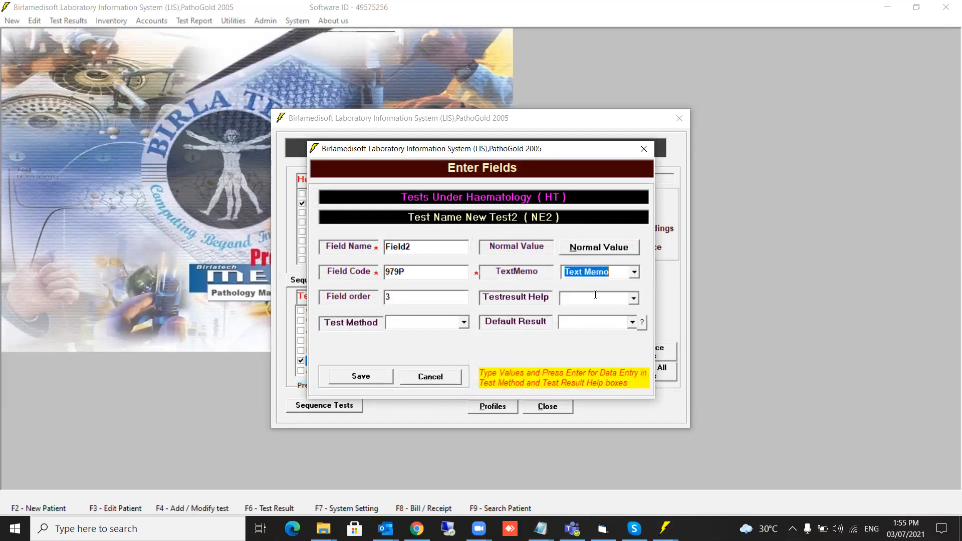
pyautogui.click(357, 377)
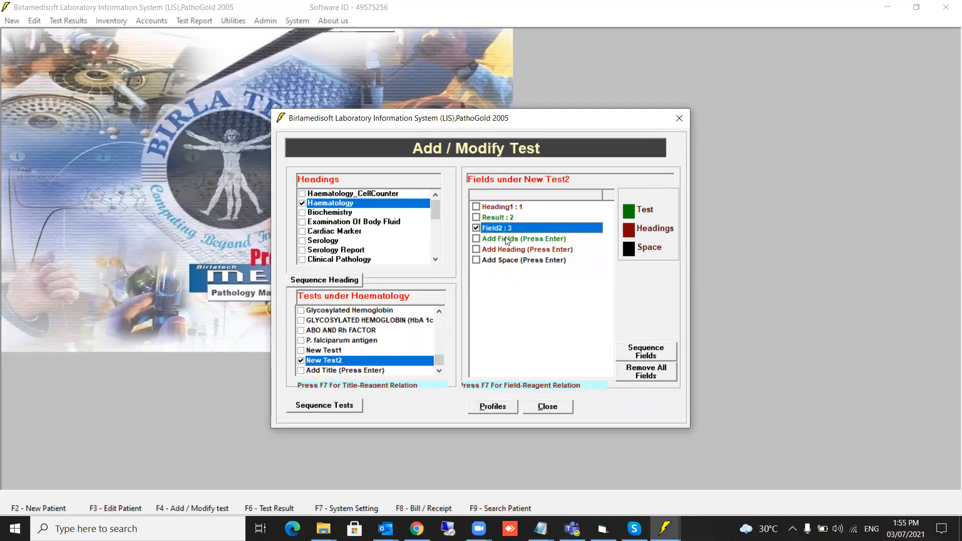
# Rename the Field2 field to 'Method' and save it.
pyautogui.press('Return')
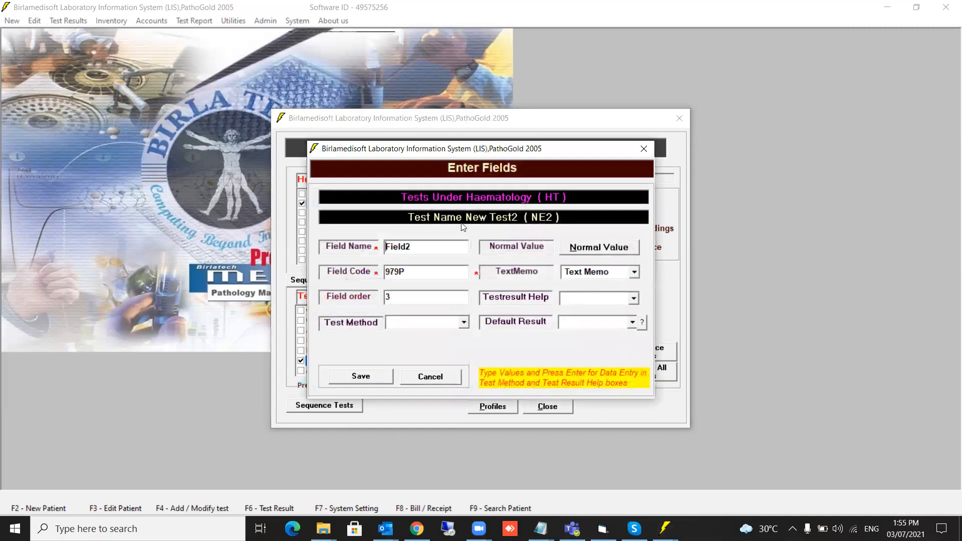
pyautogui.doubleClick(429, 248)
pyautogui.write('Method')
pyautogui.click(364, 376)
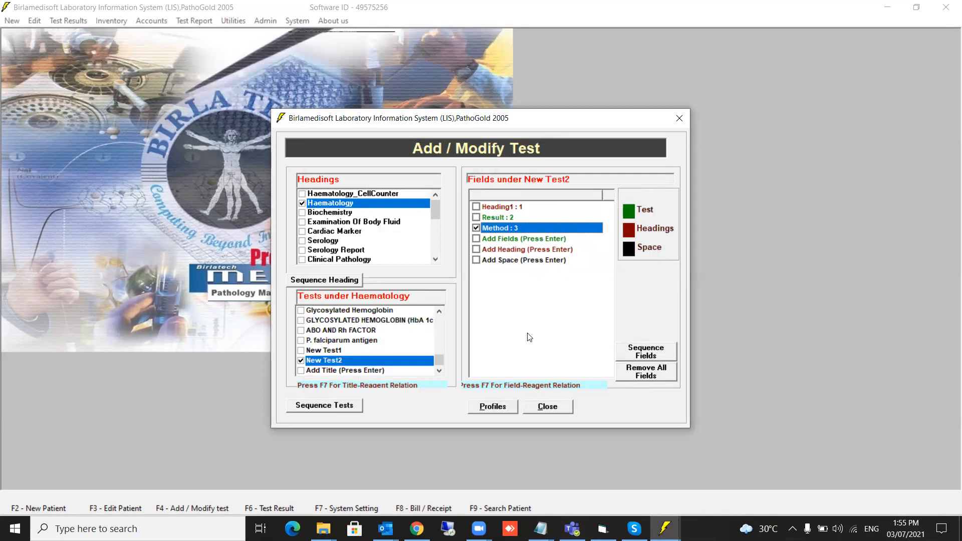
# Add a heading named 'Heading2' to New Test2 and save it.
pyautogui.click(476, 250)
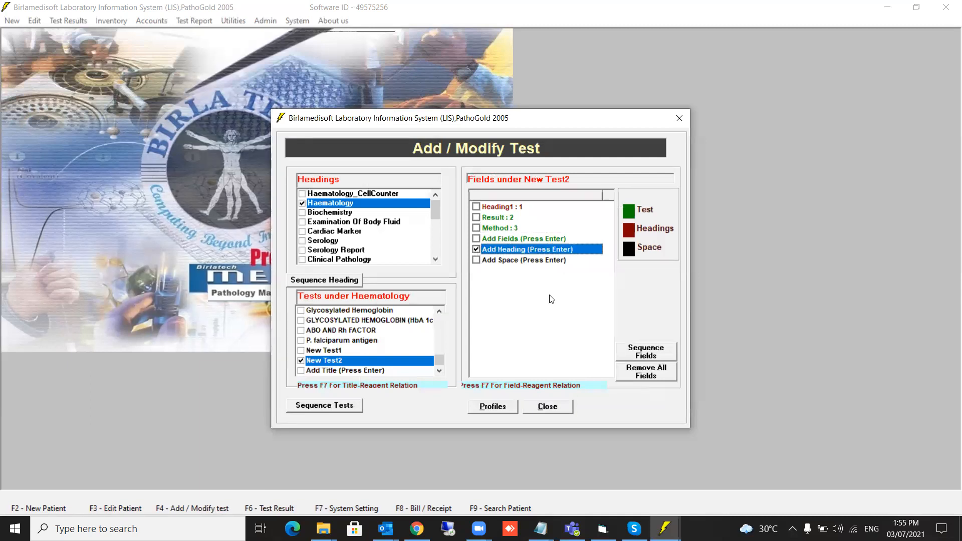
pyautogui.press('Return')
pyautogui.write('Heading2')
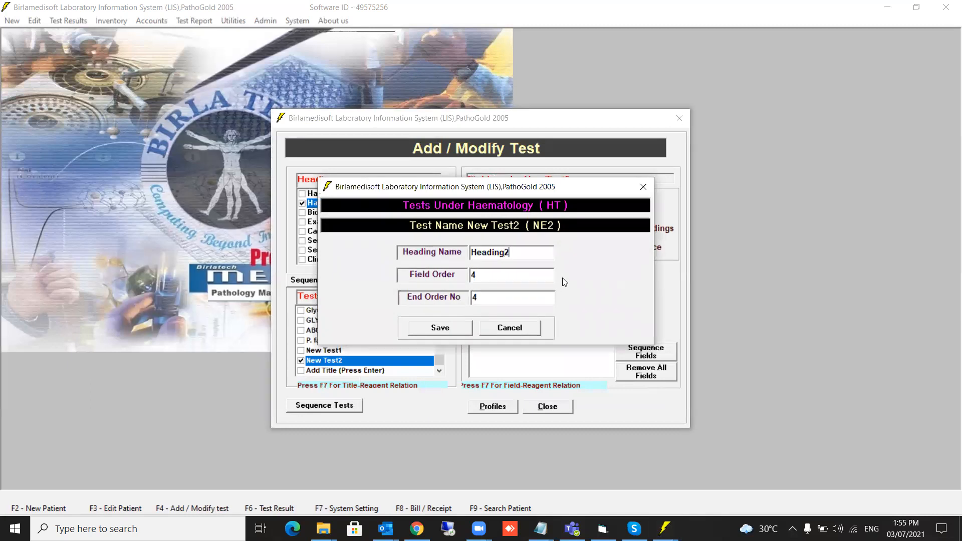
pyautogui.click(446, 329)
pyautogui.click(501, 303)
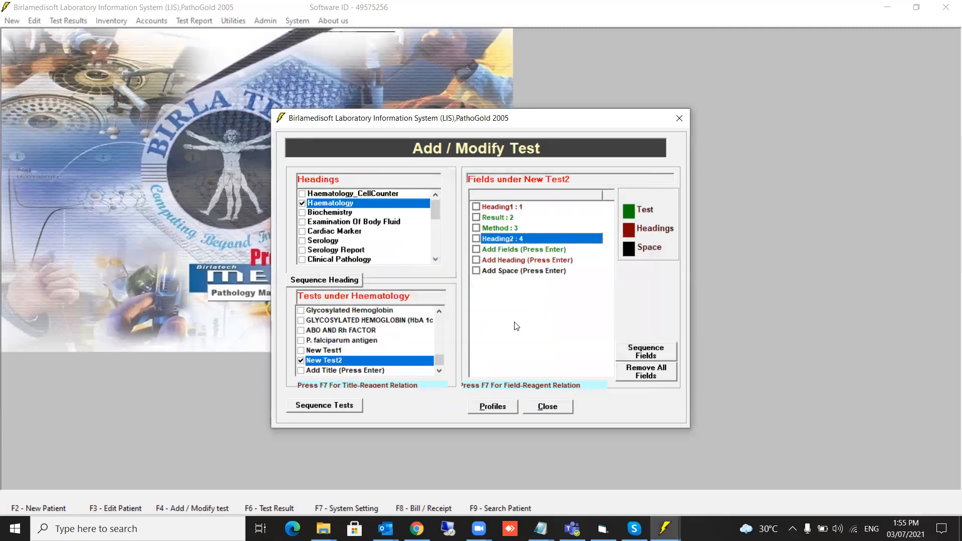
# Add a field named 'Note' with code 9798 and save it.
pyautogui.click(476, 249)
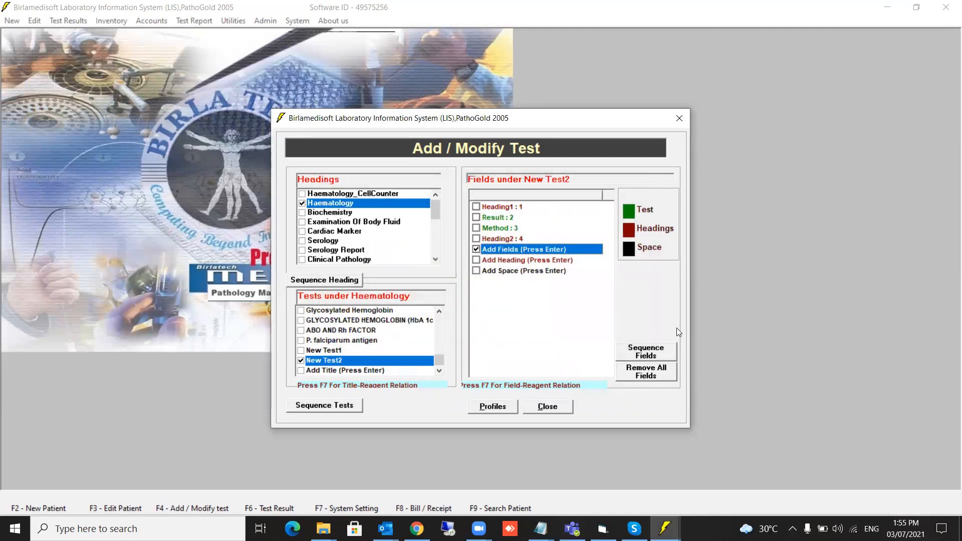
pyautogui.press('Return')
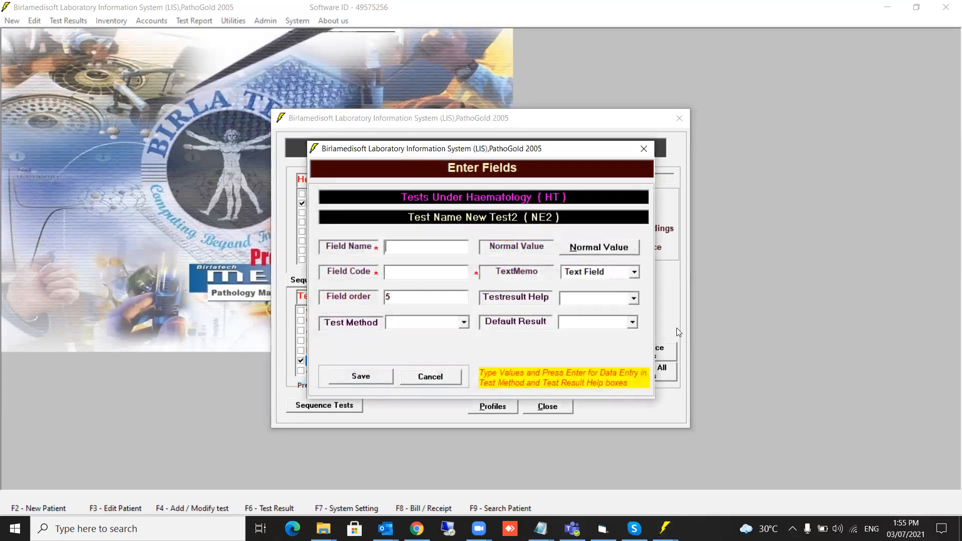
pyautogui.write('Note')
pyautogui.click(446, 272)
pyautogui.write('9798')
pyautogui.click(354, 377)
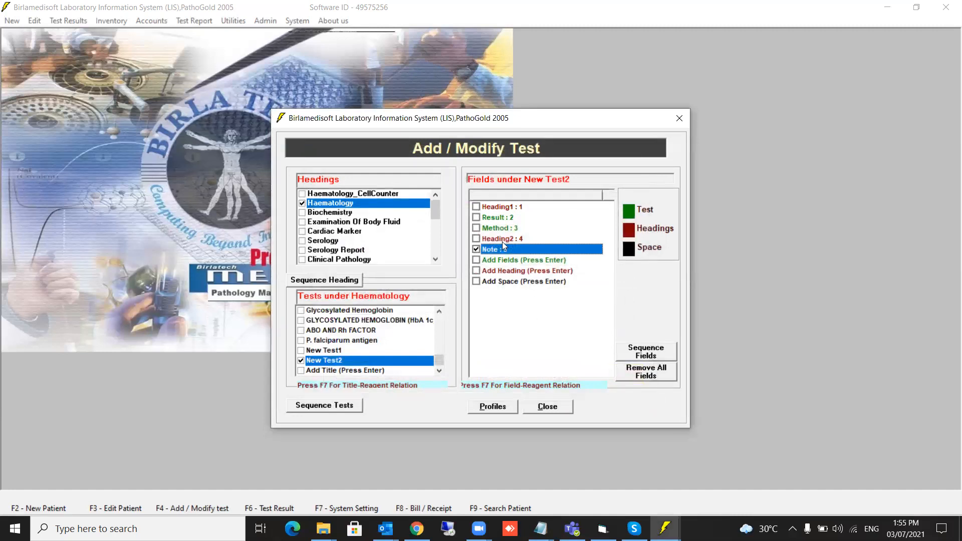
# Edit the Heading2 entry, entering 'Note' as its name, and save it.
pyautogui.click(475, 241)
pyautogui.press('Return')
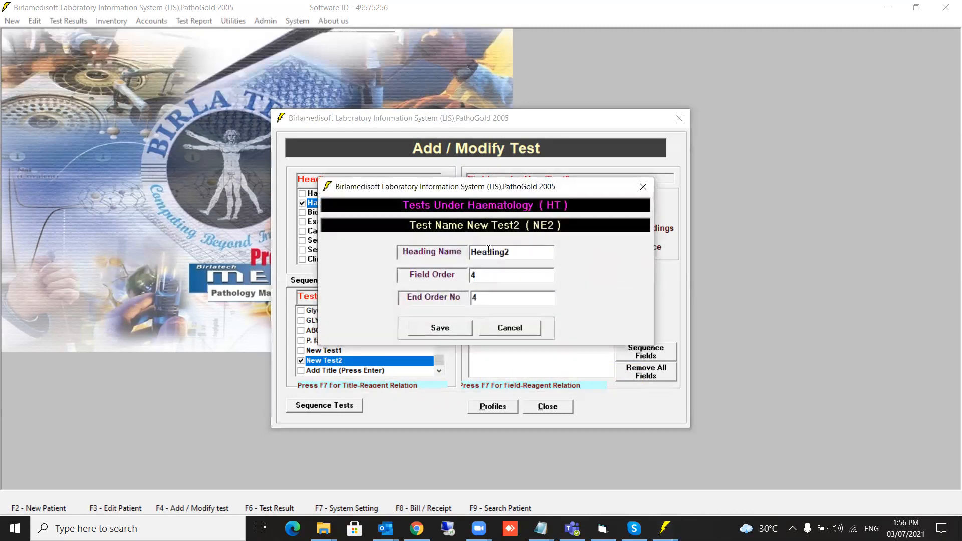
pyautogui.doubleClick(494, 252)
pyautogui.write('Note')
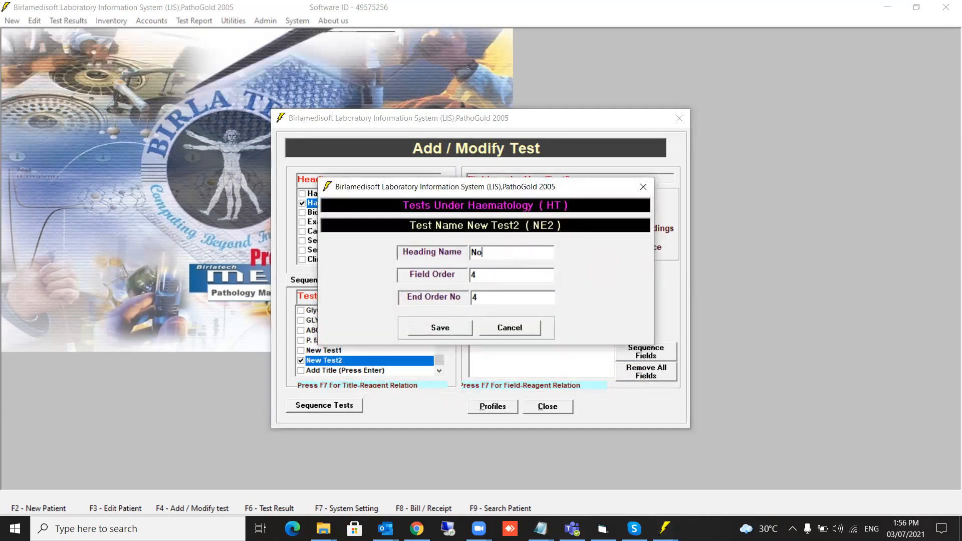
pyautogui.click(441, 335)
pyautogui.click(494, 299)
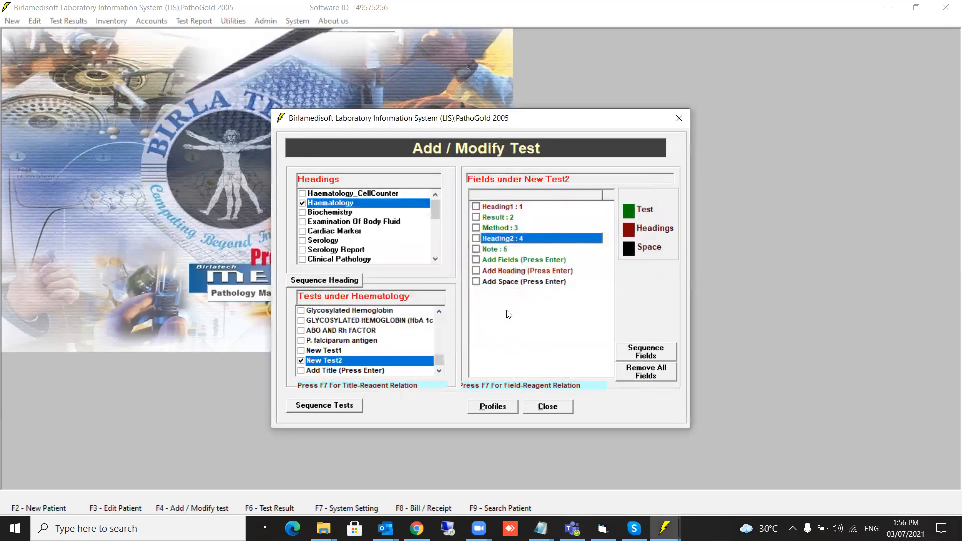
pyautogui.press('space')
# Change Heading1's end order number to 3 and save.
pyautogui.click(476, 206)
pyautogui.doubleClick(476, 208)
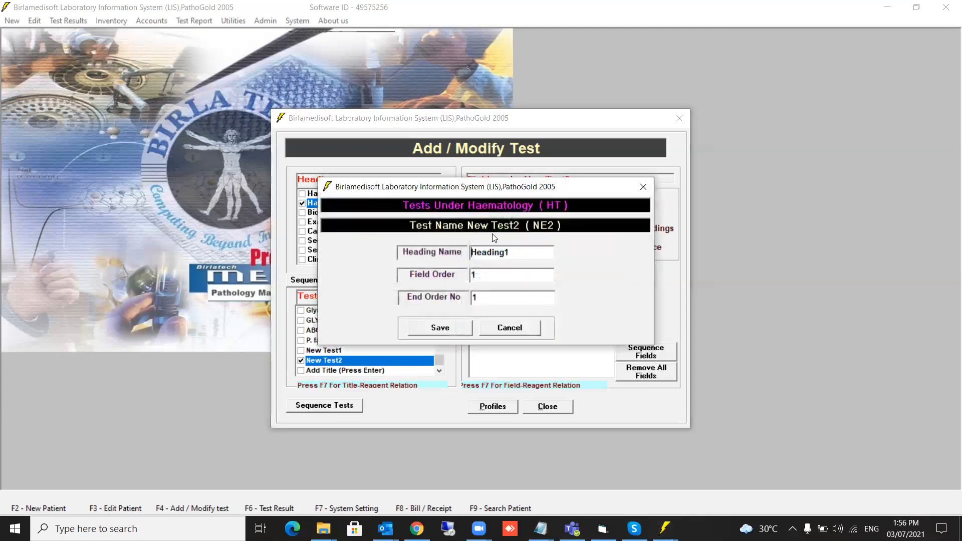
pyautogui.doubleClick(484, 297)
pyautogui.write('3')
pyautogui.click(451, 328)
pyautogui.click(488, 301)
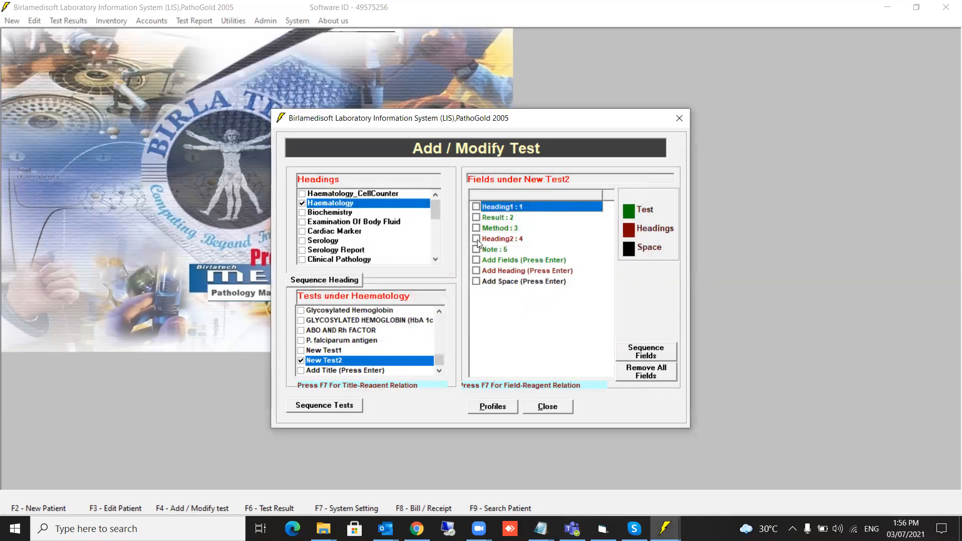
# Change Heading2's end order number to 5 and save.
pyautogui.click(476, 240)
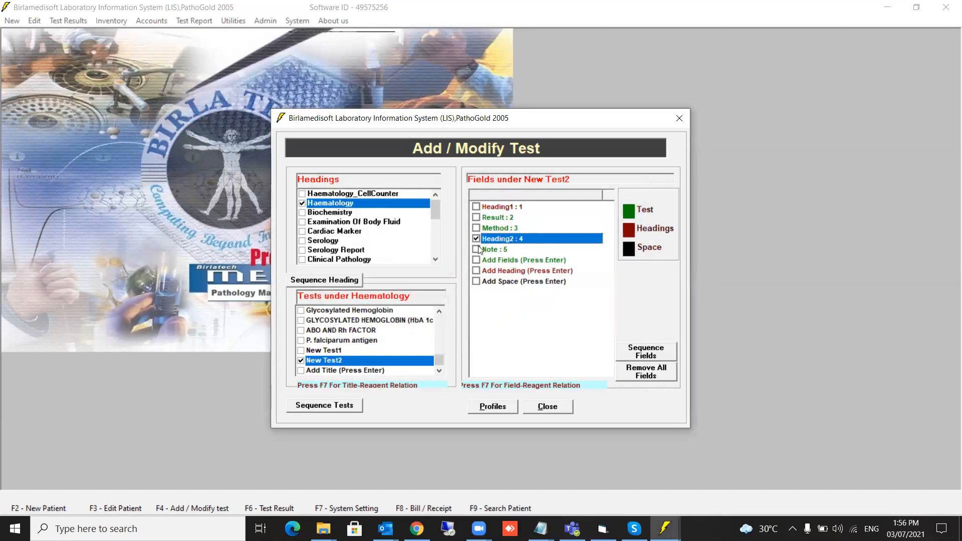
pyautogui.doubleClick(478, 243)
pyautogui.moveTo(498, 299); pyautogui.dragTo(443, 302)
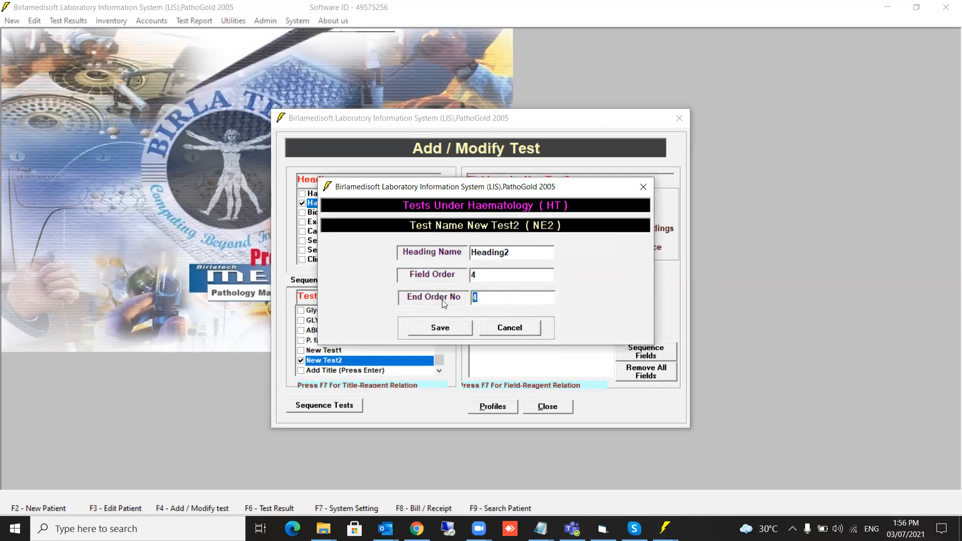
pyautogui.write('5')
pyautogui.click(449, 330)
pyautogui.click(492, 299)
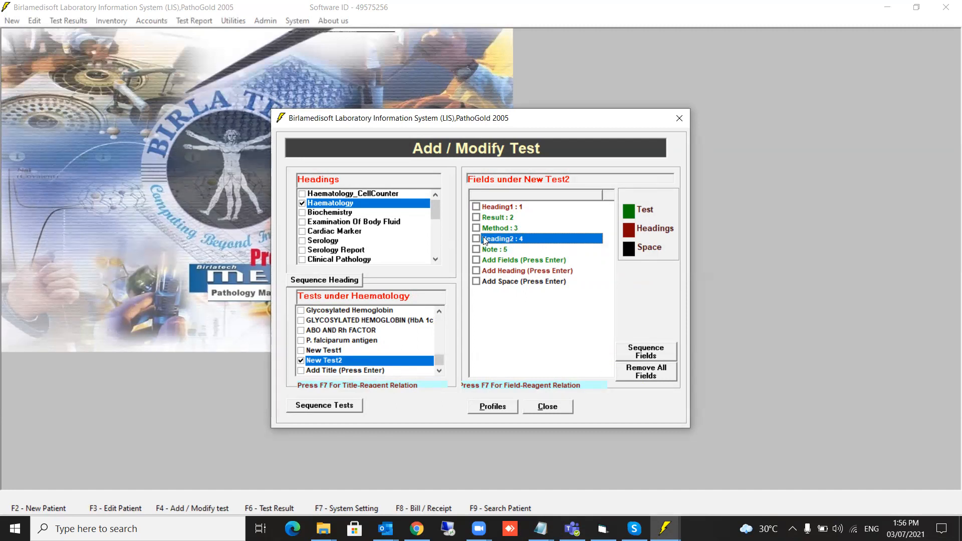
# Add a Space field at field order 4 and tick the new Space : 4 entry.
pyautogui.click(477, 282)
pyautogui.press('Return')
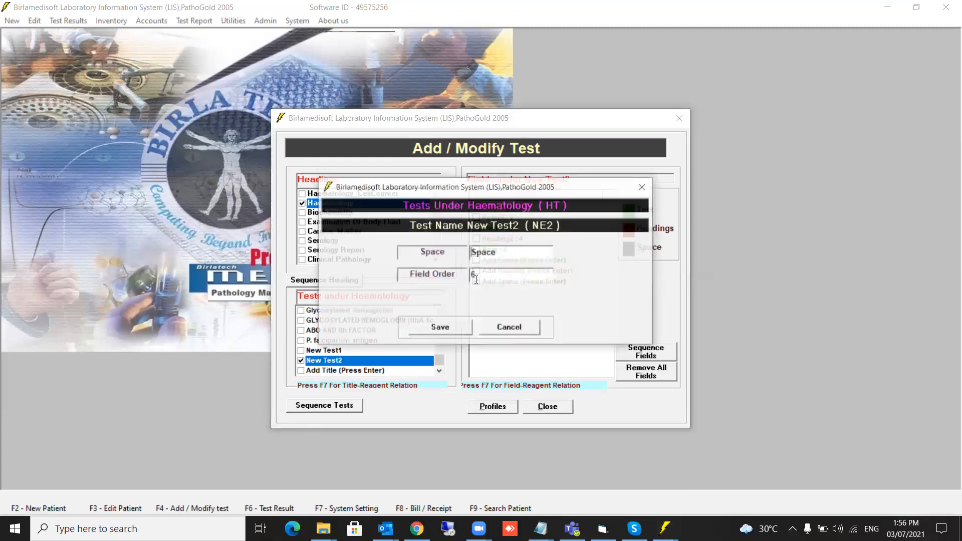
pyautogui.moveTo(488, 271); pyautogui.dragTo(465, 275)
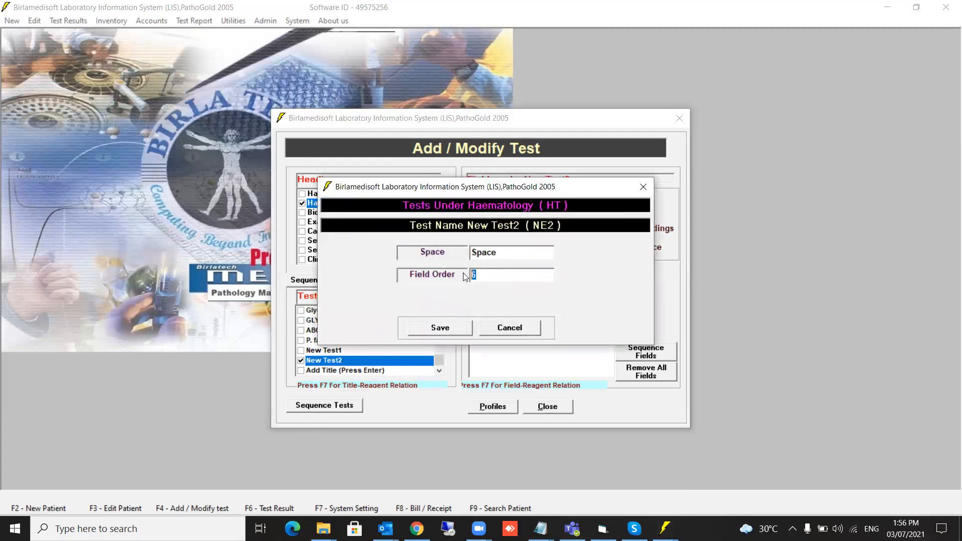
pyautogui.click(510, 331)
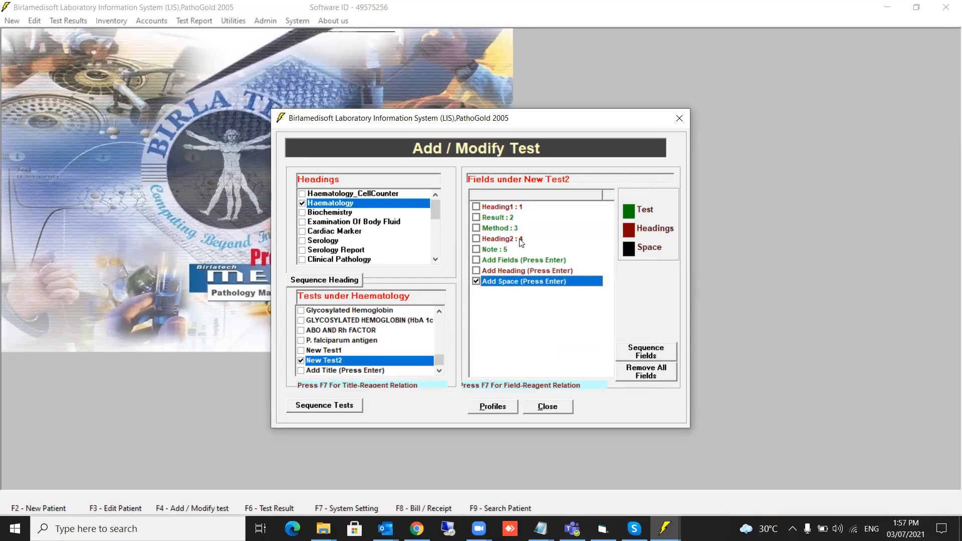
pyautogui.press('Return')
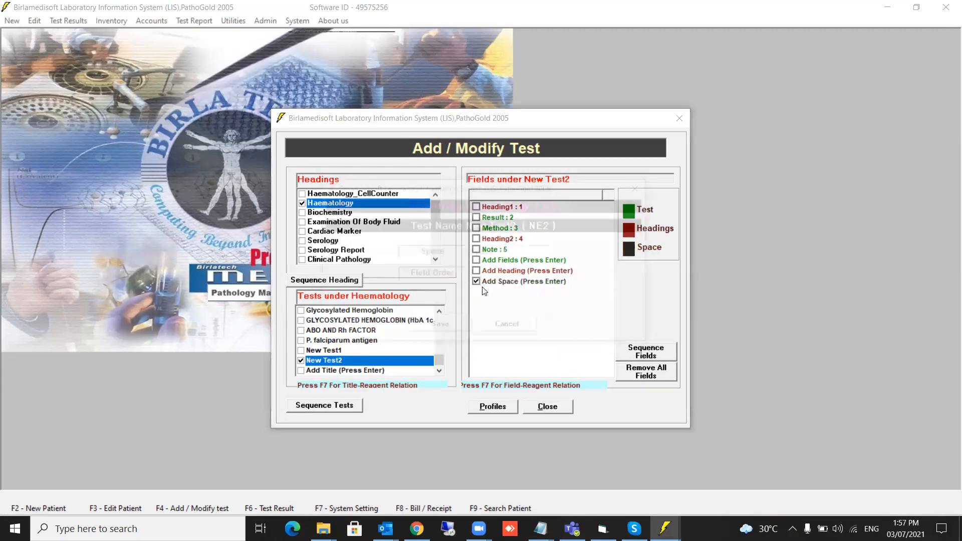
pyautogui.moveTo(488, 275); pyautogui.dragTo(444, 277)
pyautogui.write('4')
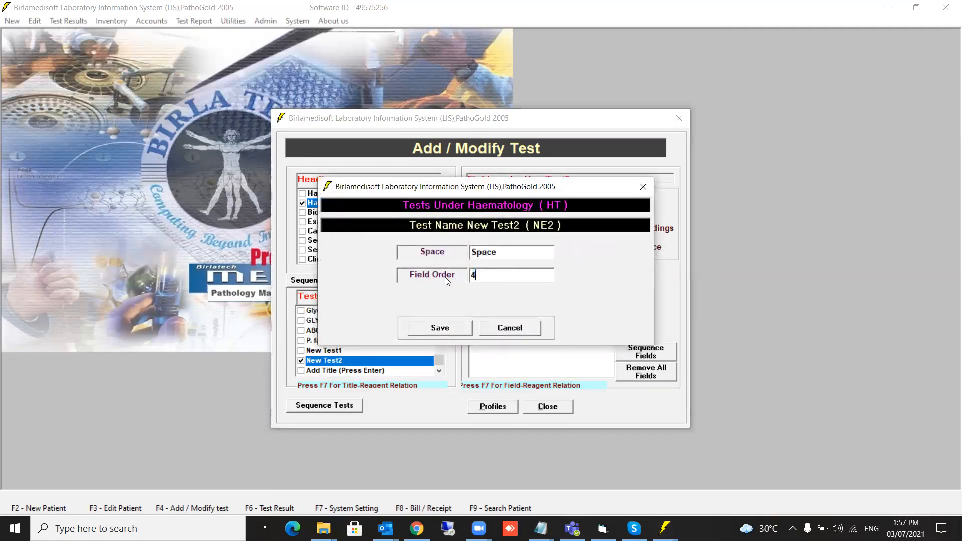
pyautogui.click(438, 330)
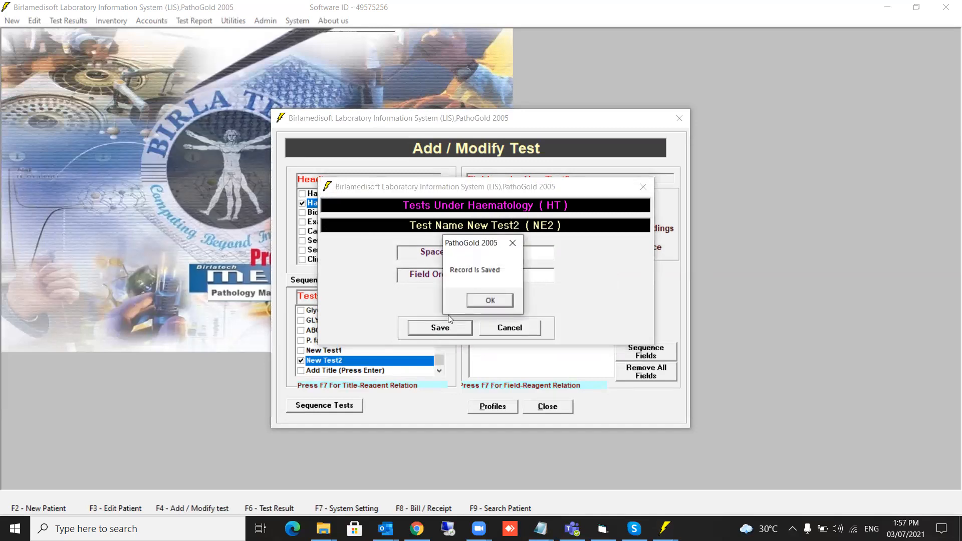
pyautogui.click(473, 304)
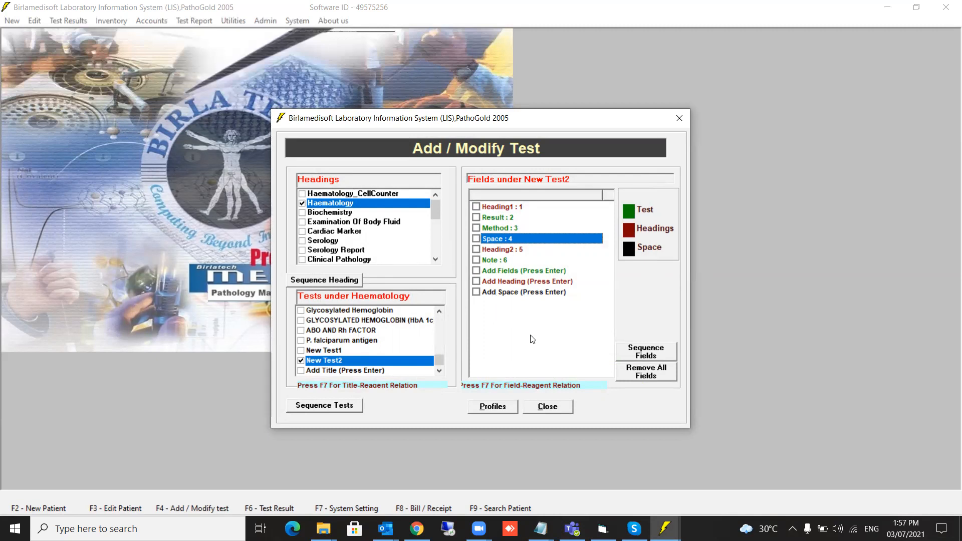
pyautogui.press('space')
# Add a new Haematology test 'new test3' with code NE3 and rate 1500.
pyautogui.click(301, 371)
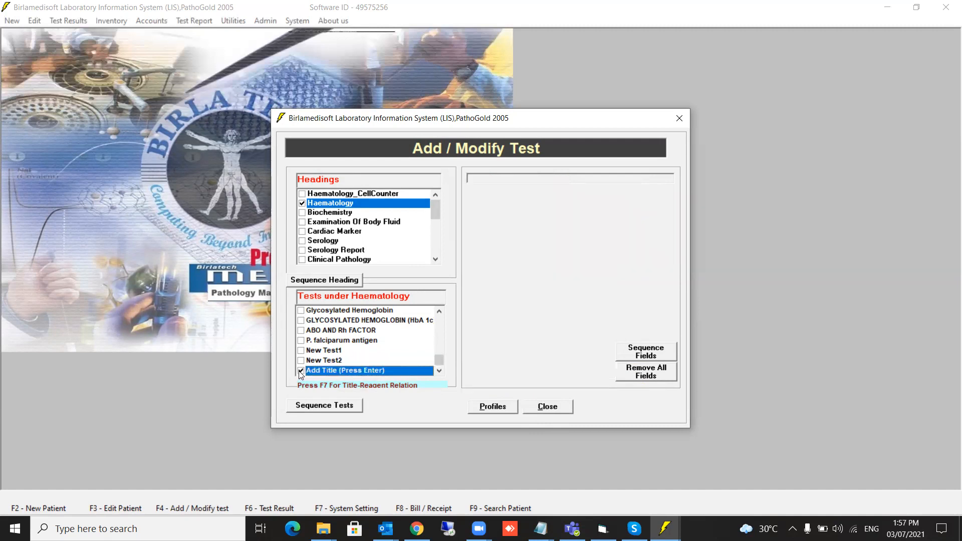
pyautogui.press('Return')
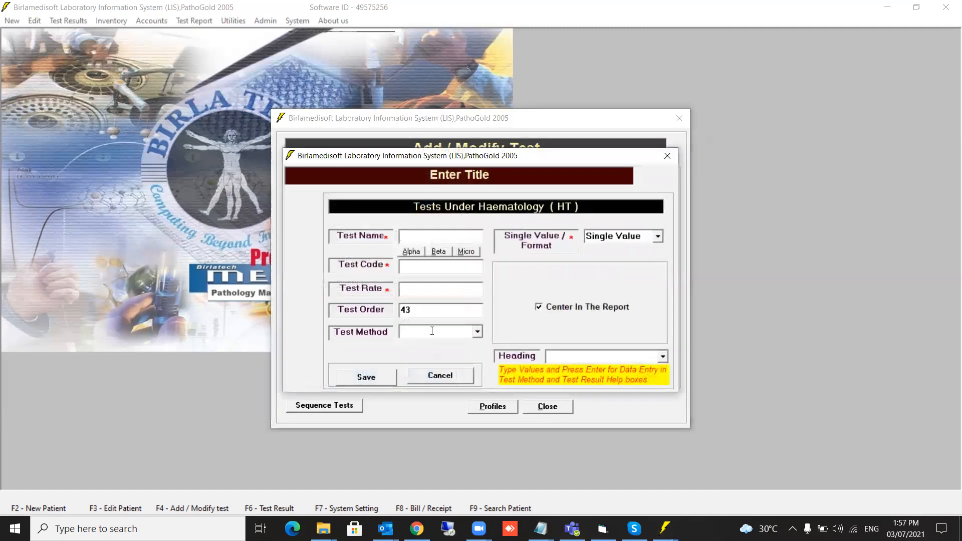
pyautogui.write('new test3')
pyautogui.press('Return')
pyautogui.write('NE3')
pyautogui.click(447, 288)
pyautogui.write('1500')
# Set New test3 to a Single Value result with a Memo Field text type.
pyautogui.click(658, 236)
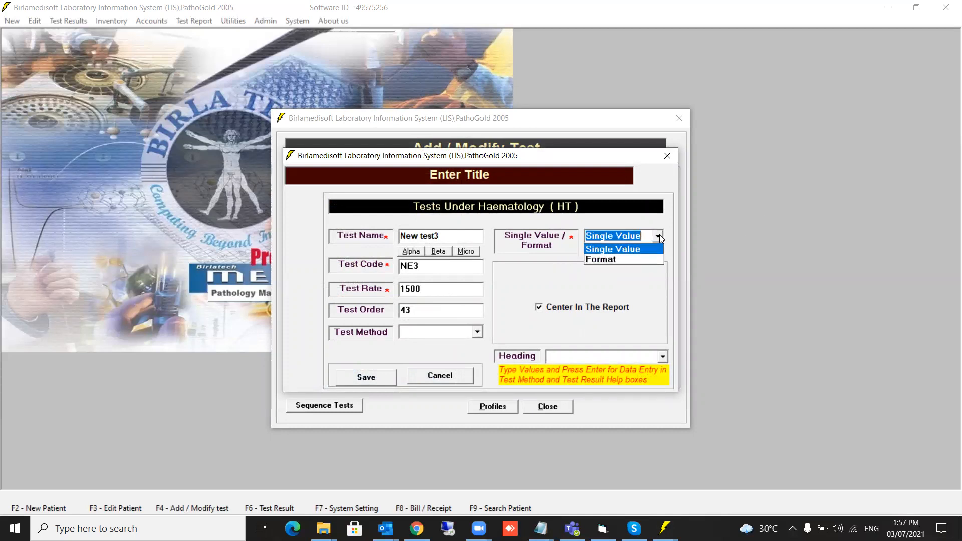
pyautogui.click(610, 249)
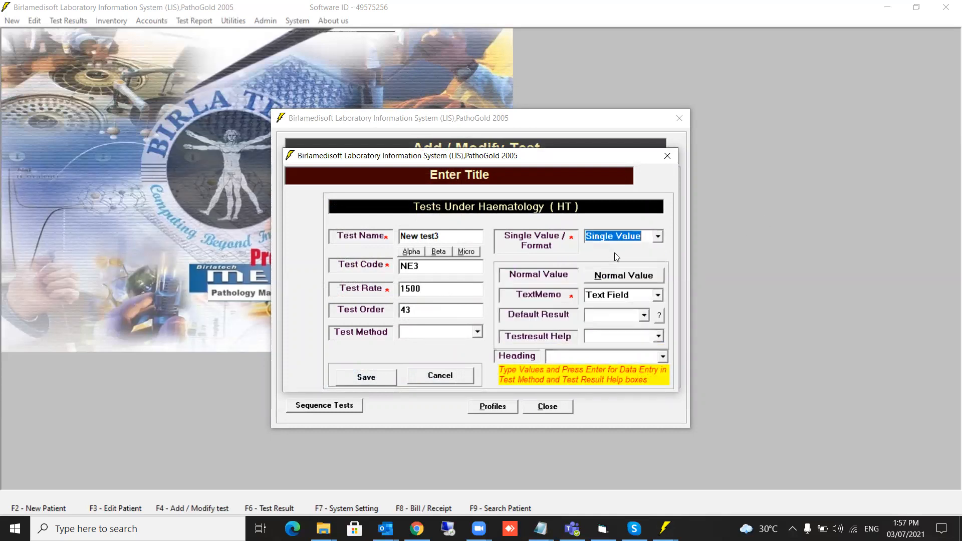
pyautogui.click(659, 296)
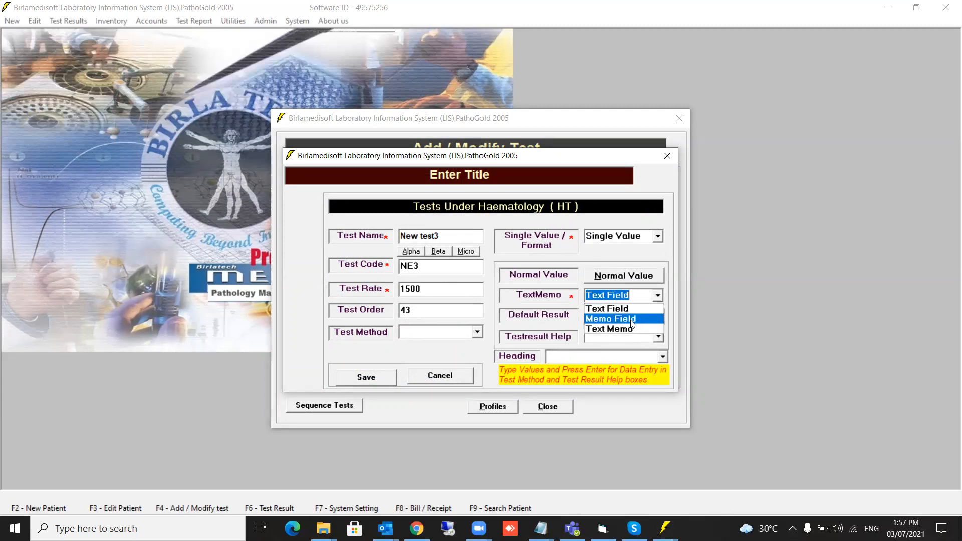
pyautogui.click(633, 321)
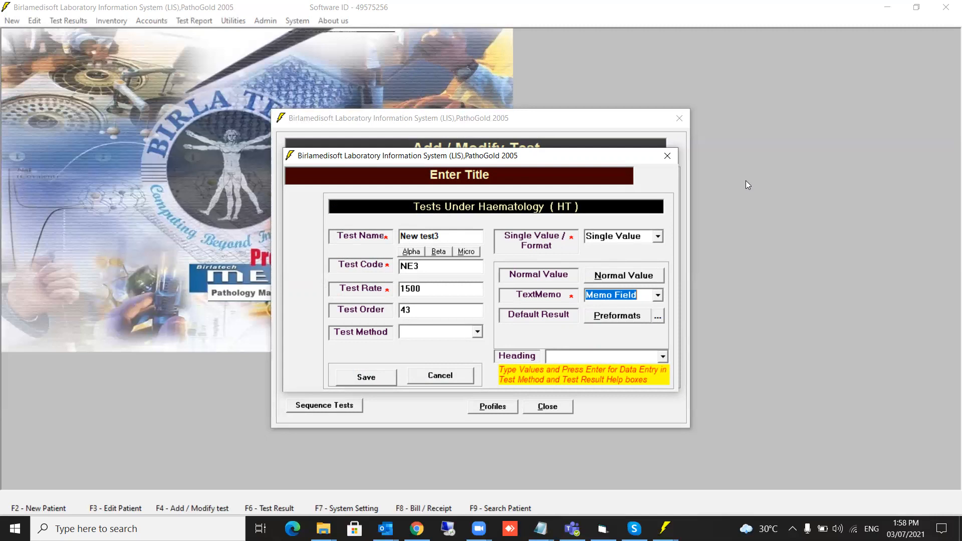
pyautogui.click(616, 321)
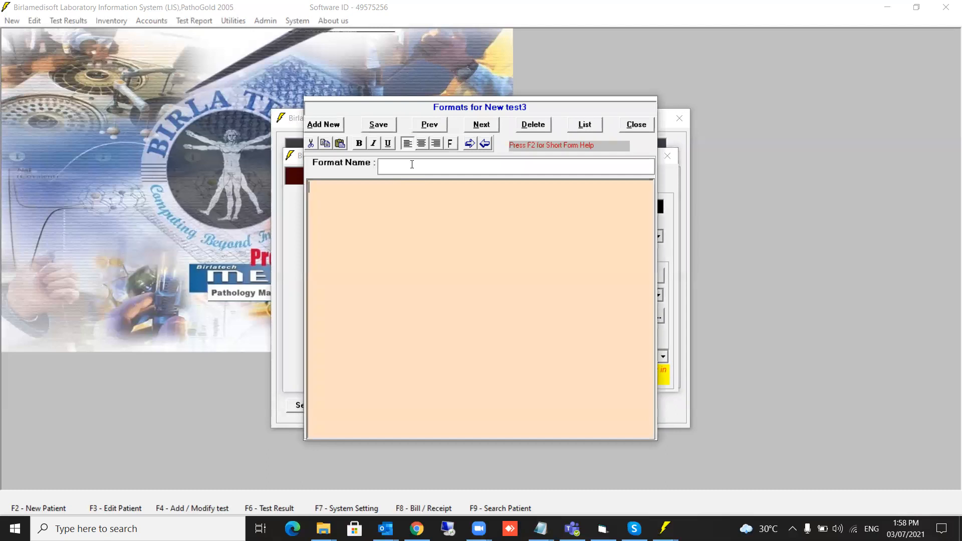
# Save preformats format1 ('This is my format1') and format2 ('This is format 2').
pyautogui.click(400, 165)
pyautogui.write('format1')
pyautogui.write('This is my ')
pyautogui.write('format1')
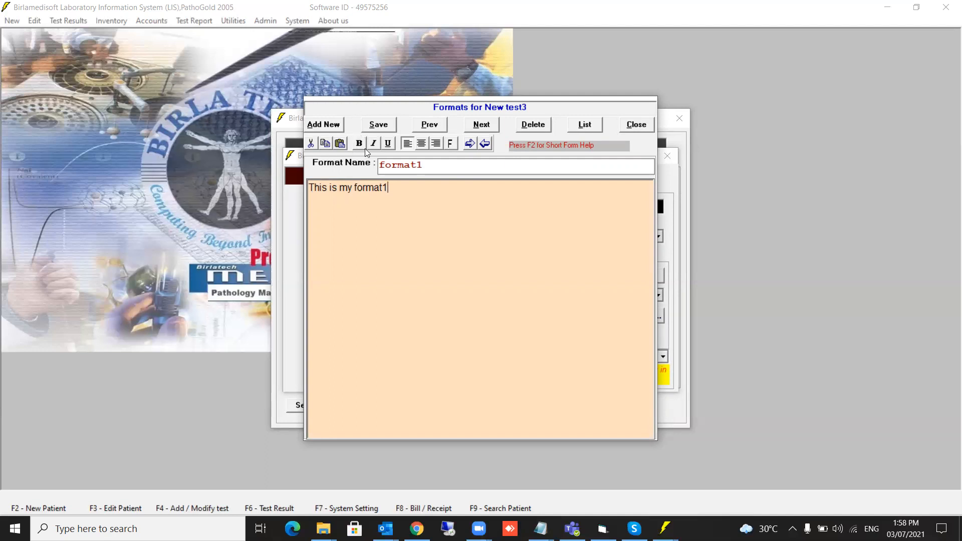
pyautogui.click(379, 126)
pyautogui.click(331, 132)
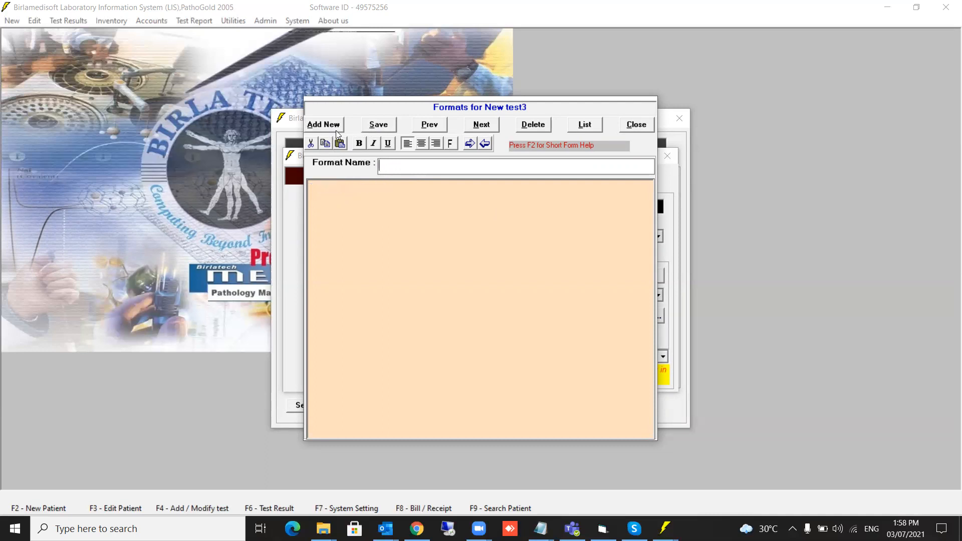
pyautogui.write('forma')
pyautogui.write('t2')
pyautogui.write('This is')
pyautogui.write(' for')
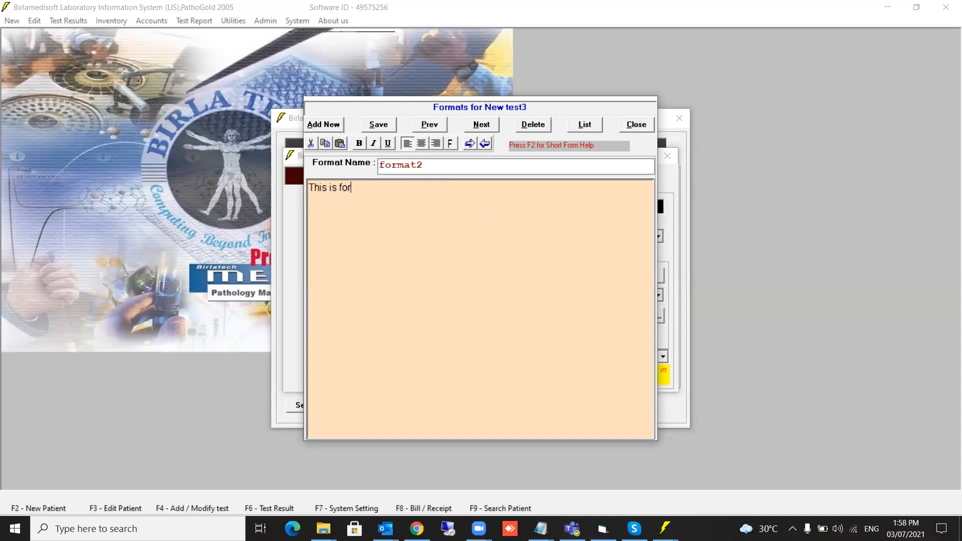
pyautogui.write('mat 2')
pyautogui.click(382, 124)
# Check the saved formats list, then start format3 with the text 'This is format3'.
pyautogui.click(585, 125)
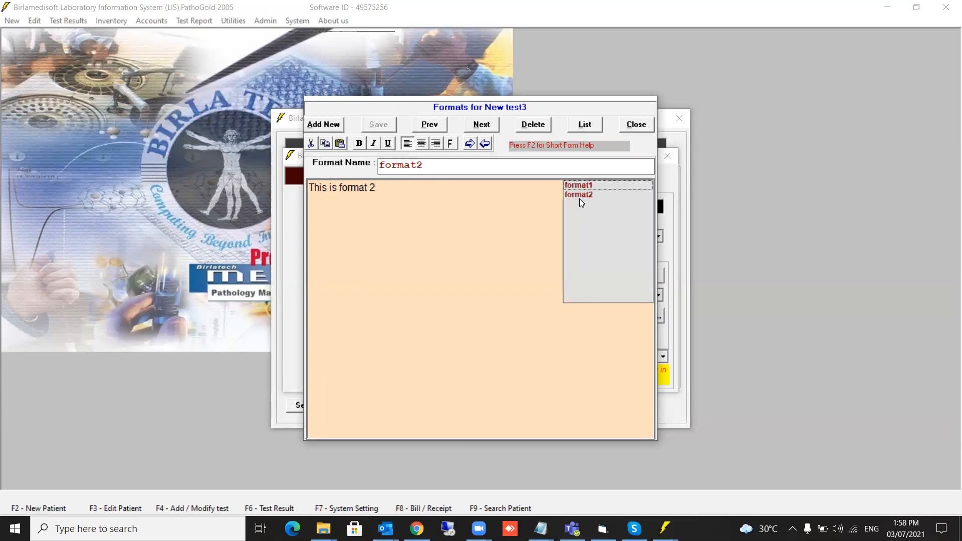
pyautogui.click(399, 238)
pyautogui.click(329, 127)
pyautogui.write('format3')
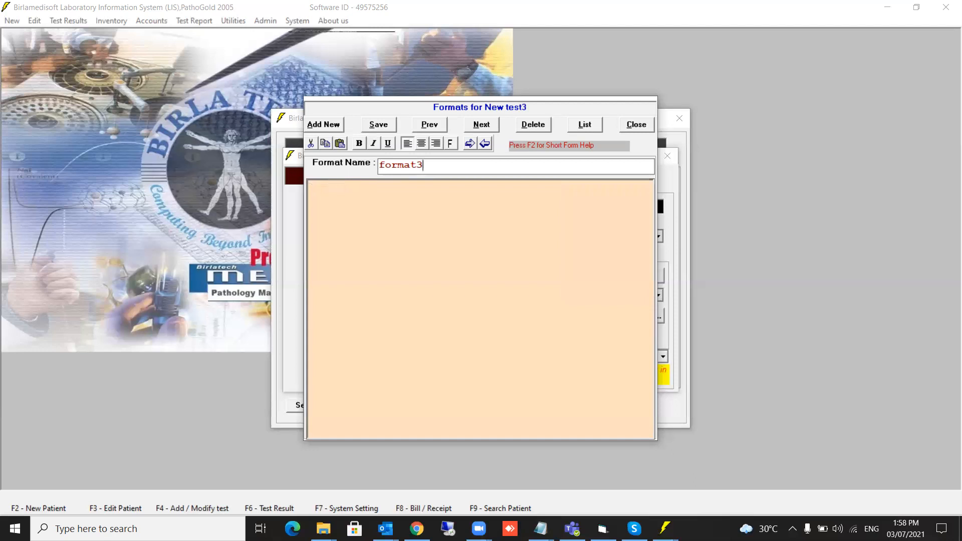
pyautogui.write('This is formayt')
pyautogui.press('BackSpace')
pyautogui.press('BackSpace')
pyautogui.write('t3')
# Make 'This is format3' bold and add a line 'This is new line.' below it.
pyautogui.moveTo(379, 187); pyautogui.dragTo(309, 187)
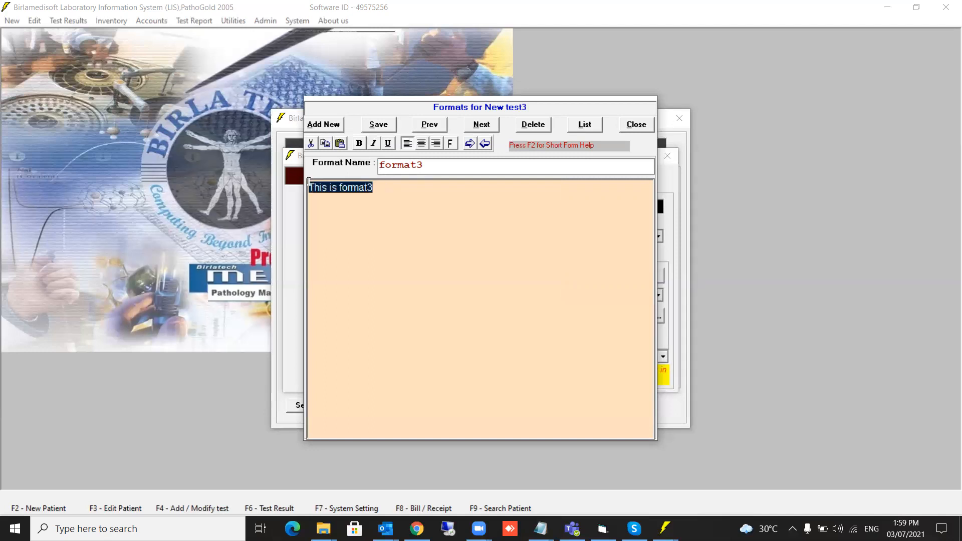
pyautogui.click(359, 144)
pyautogui.click(379, 222)
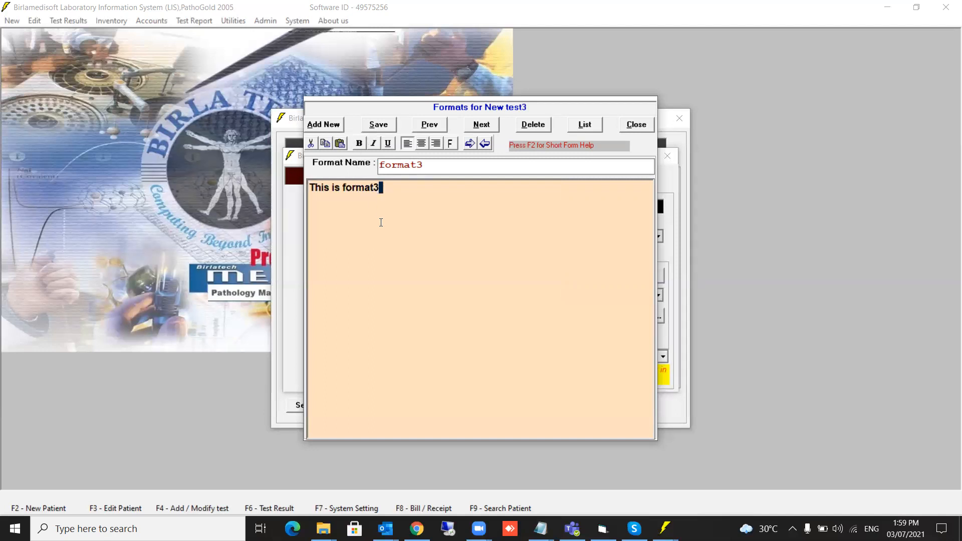
pyautogui.press('Return')
pyautogui.press('Return')
pyautogui.write('This is new line.')
# Format 'This is new line.' as red, 16-point Narrow Bold text.
pyautogui.moveTo(380, 222); pyautogui.dragTo(307, 223)
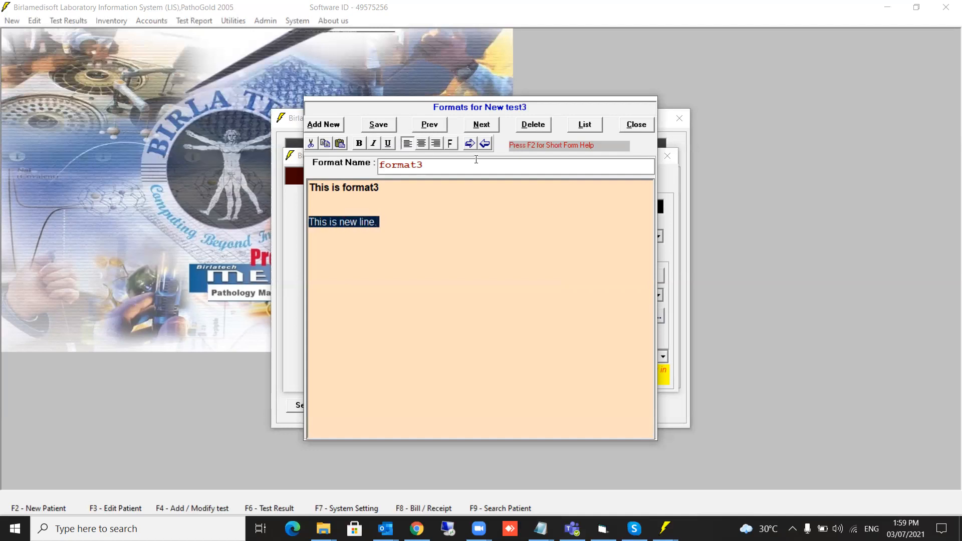
pyautogui.click(449, 143)
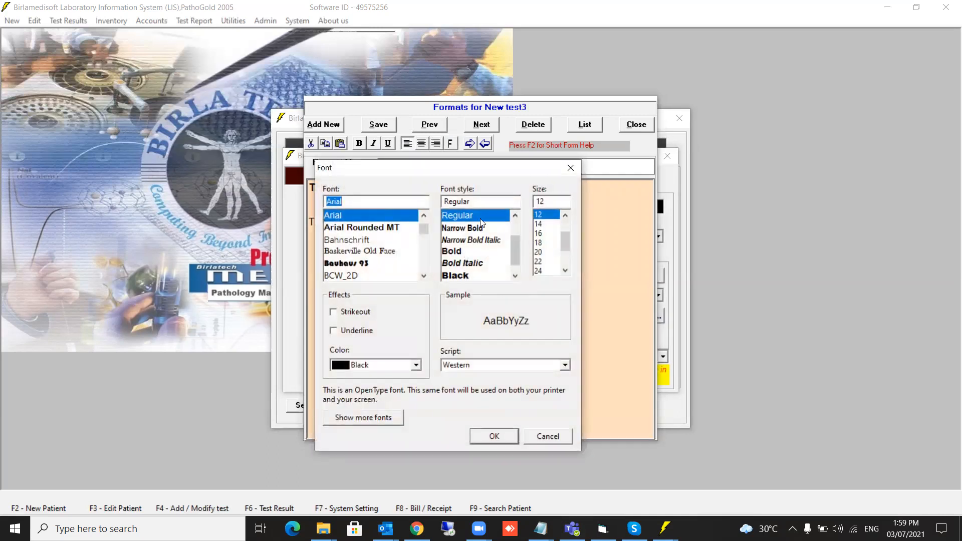
pyautogui.click(459, 234)
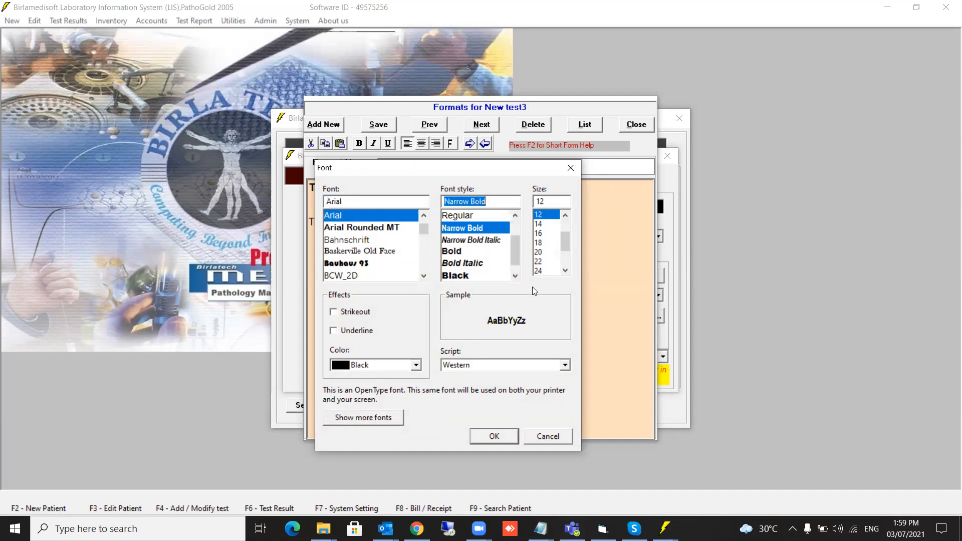
pyautogui.click(540, 234)
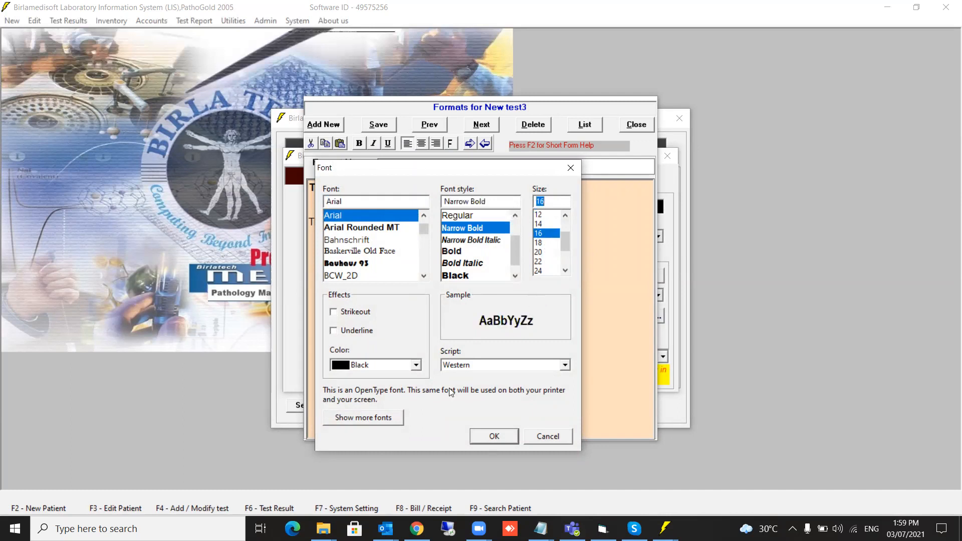
pyautogui.click(398, 370)
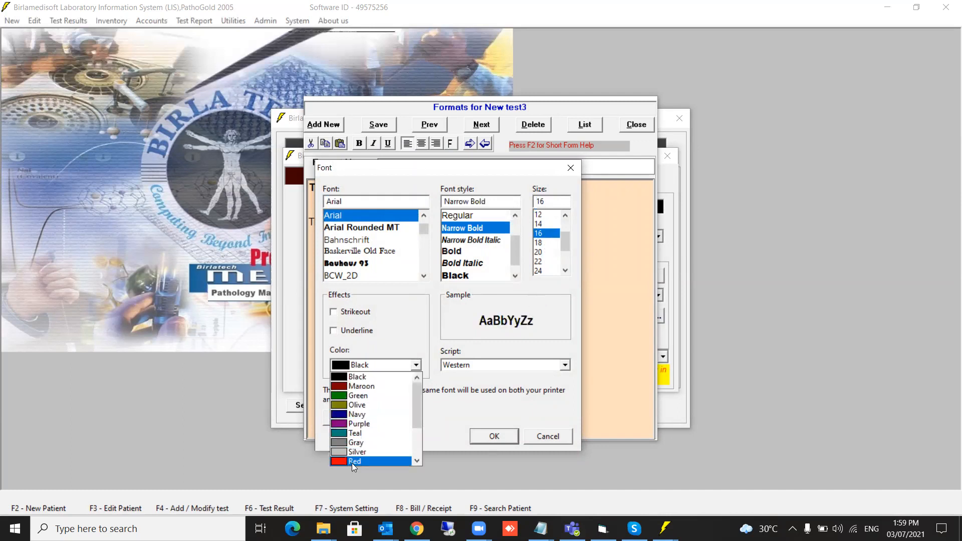
pyautogui.click(352, 461)
pyautogui.click(494, 436)
pyautogui.click(440, 334)
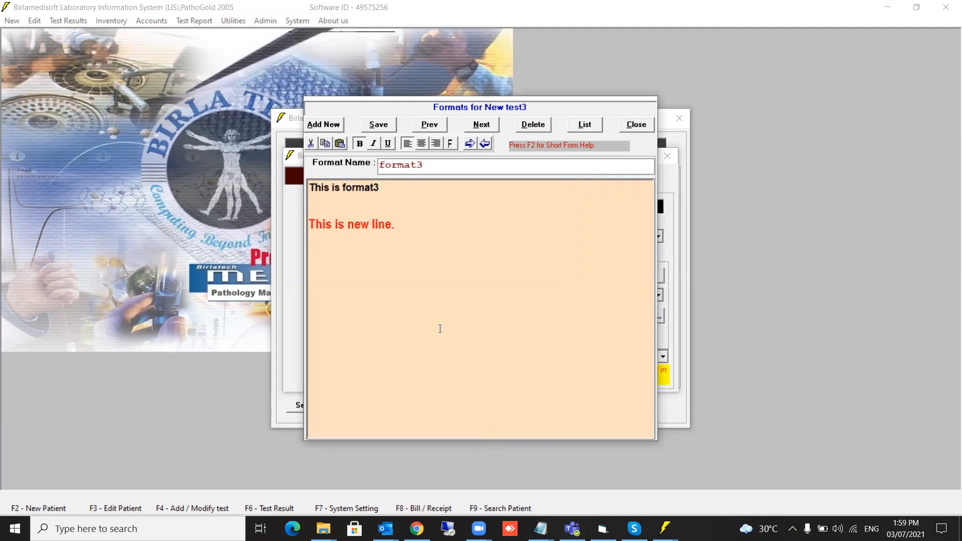
# Save format3, check the formats list, and close the format editor.
pyautogui.click(383, 127)
pyautogui.click(597, 124)
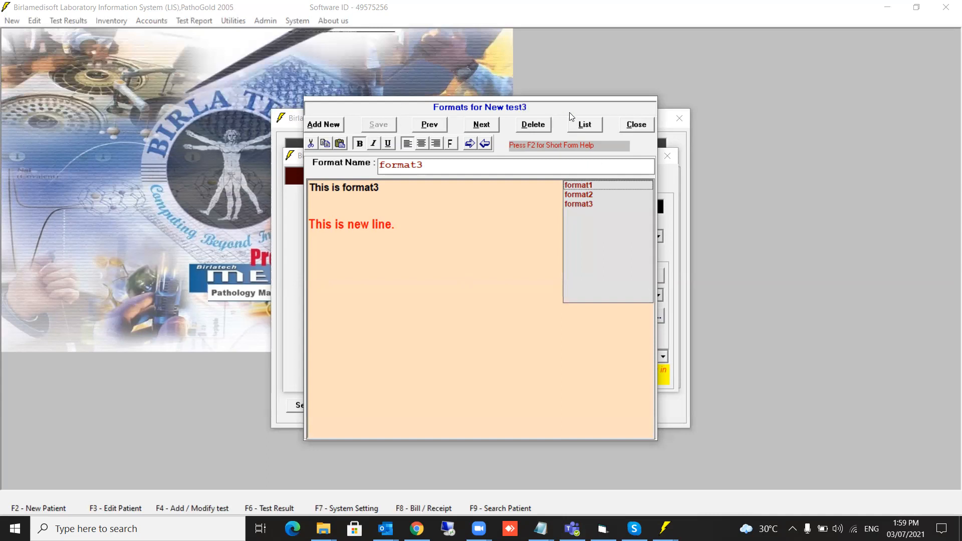
pyautogui.click(636, 125)
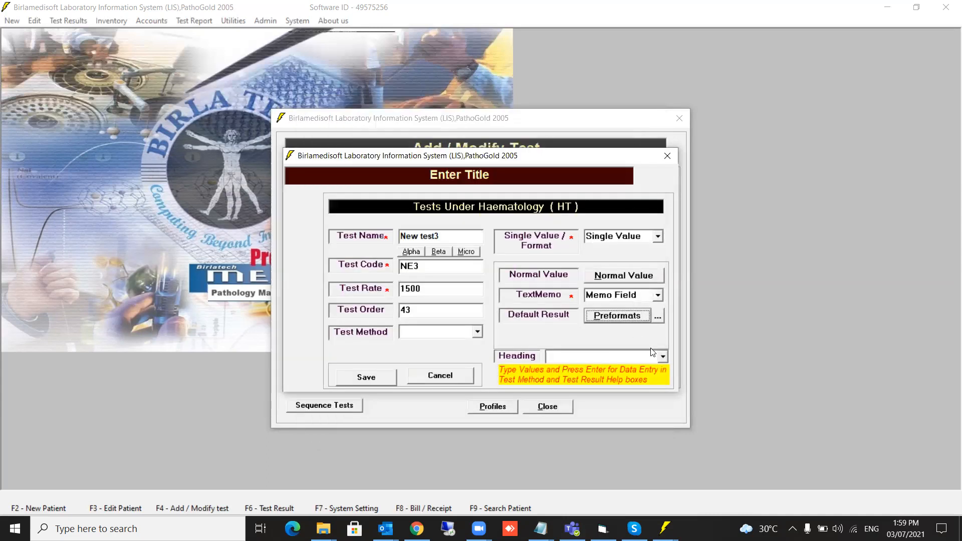
# Pick format3 from the format list as New test3's default result.
pyautogui.click(658, 316)
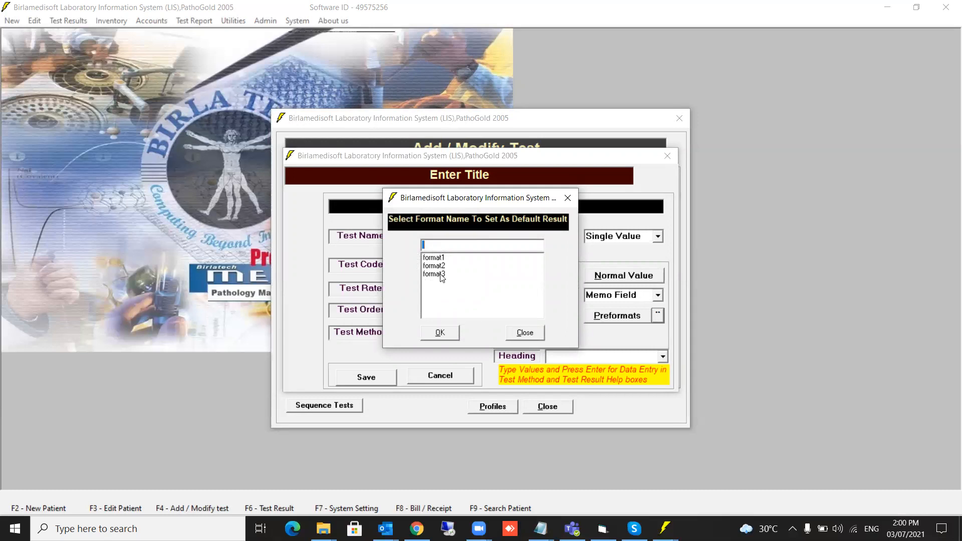
pyautogui.click(440, 275)
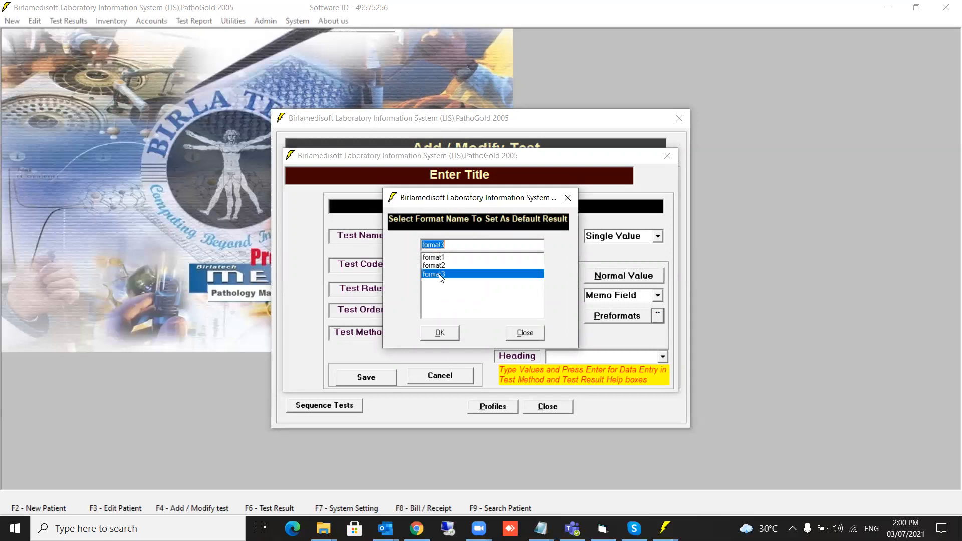
pyautogui.click(440, 334)
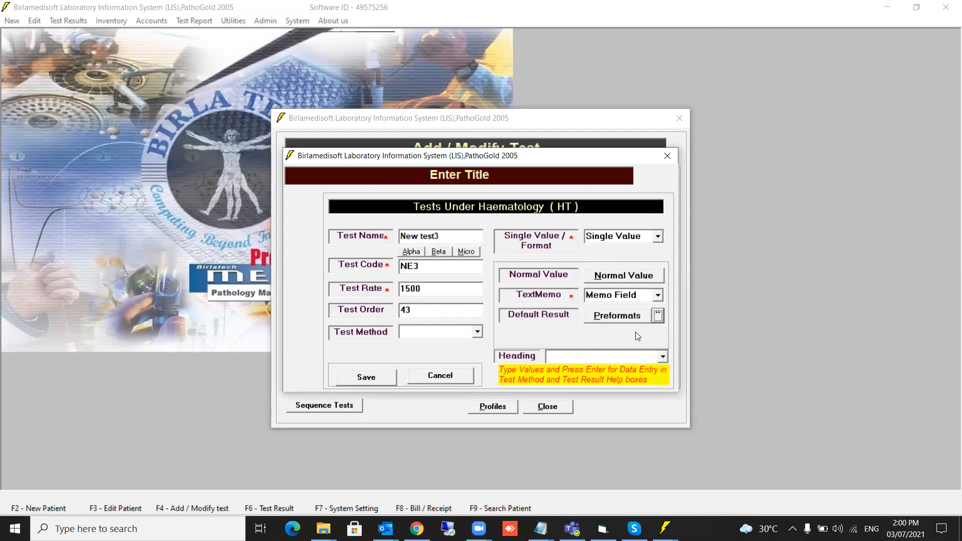
# Save the New test3 settings and close the Add / Modify Test window.
pyautogui.click(359, 379)
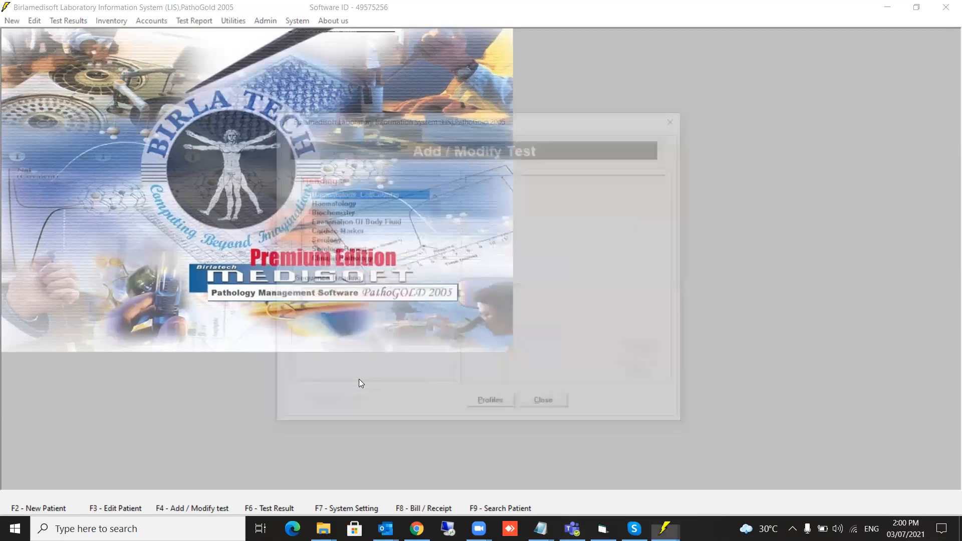
pyautogui.moveTo(435, 208); pyautogui.dragTo(437, 258)
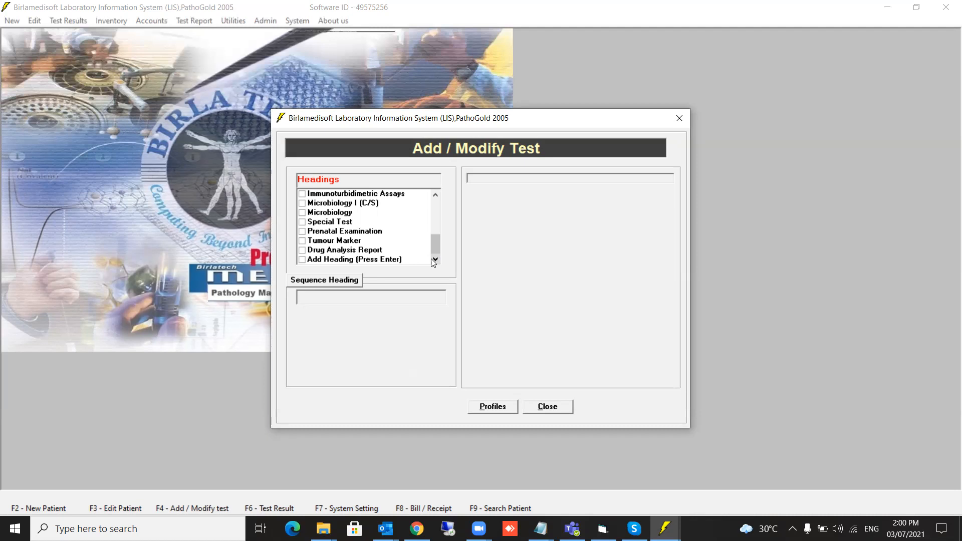
pyautogui.click(548, 406)
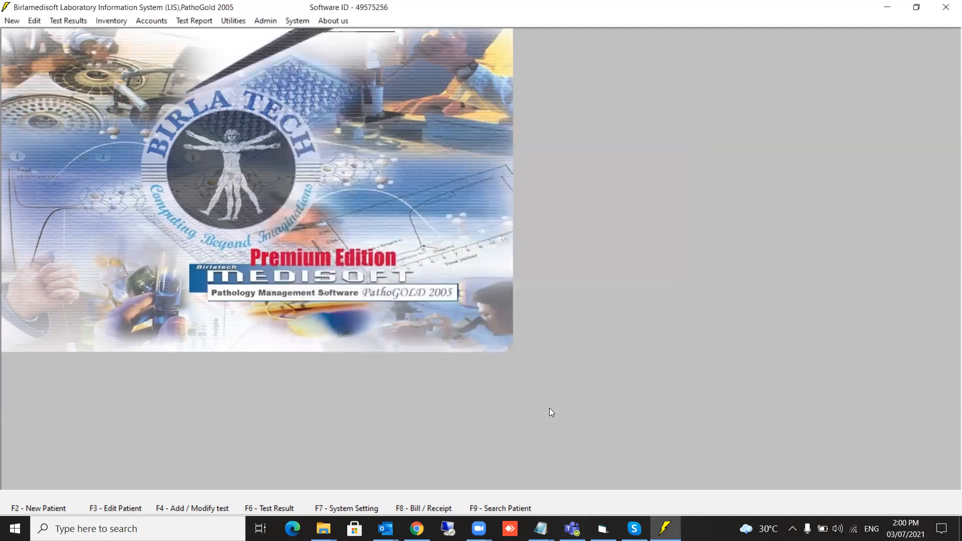
# Start a new patient registration with a referring doctor selected and title Mr.
pyautogui.click(46, 498)
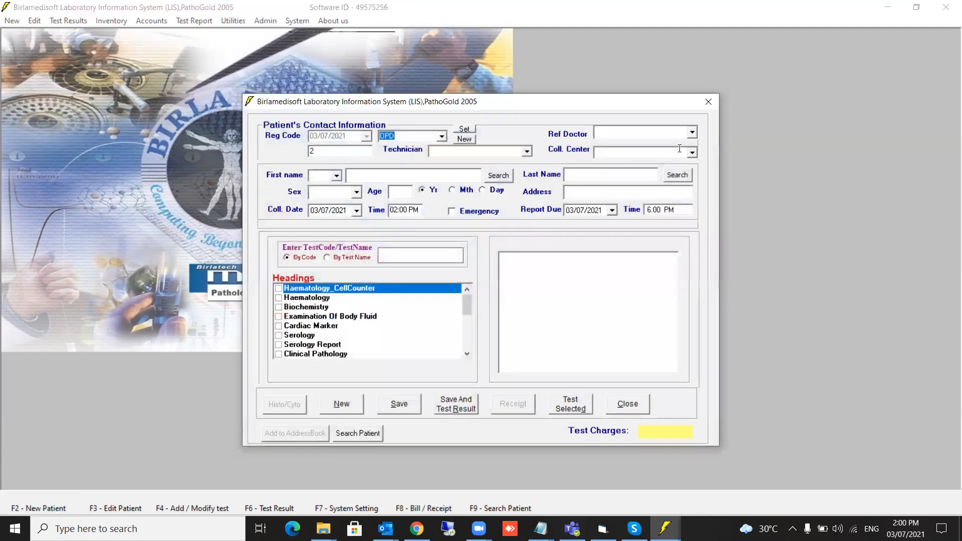
pyautogui.click(691, 133)
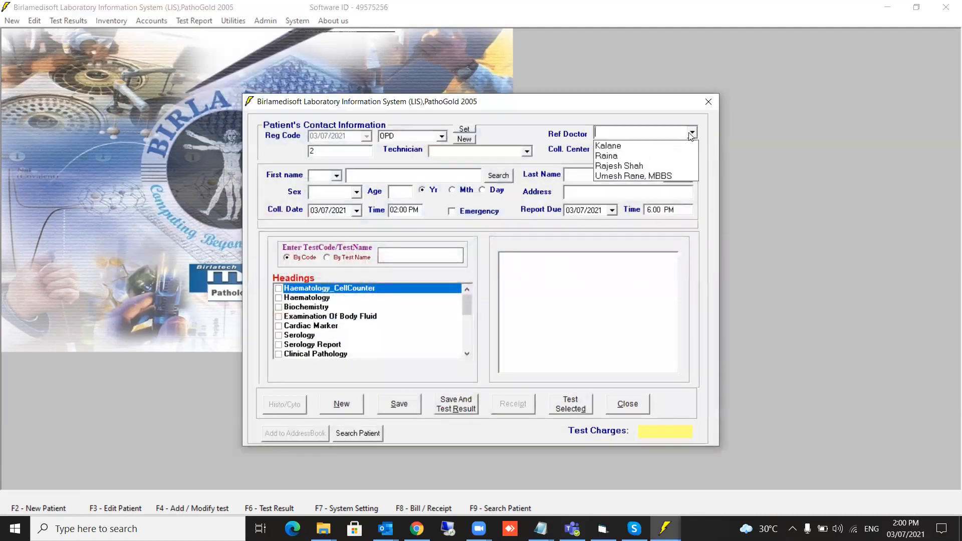
pyautogui.click(637, 176)
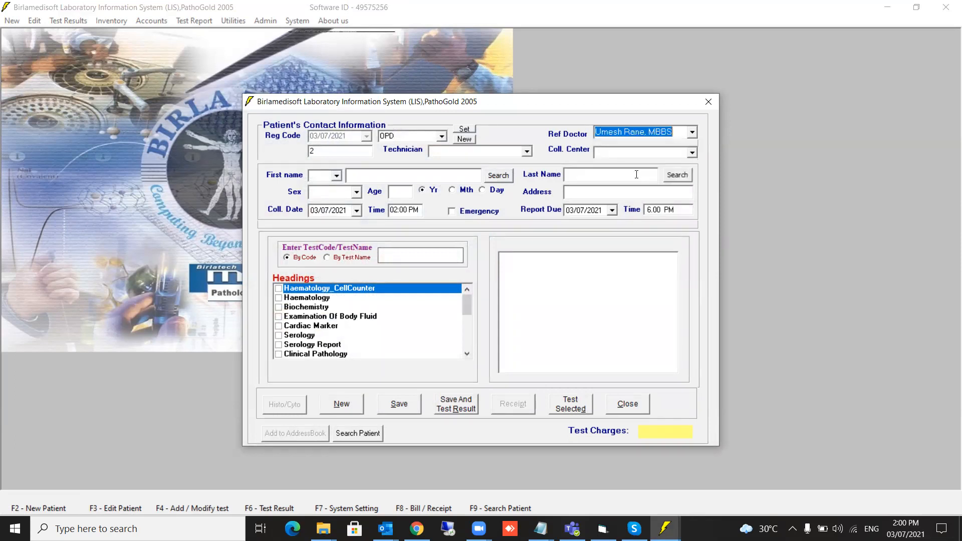
pyautogui.click(339, 176)
pyautogui.click(320, 189)
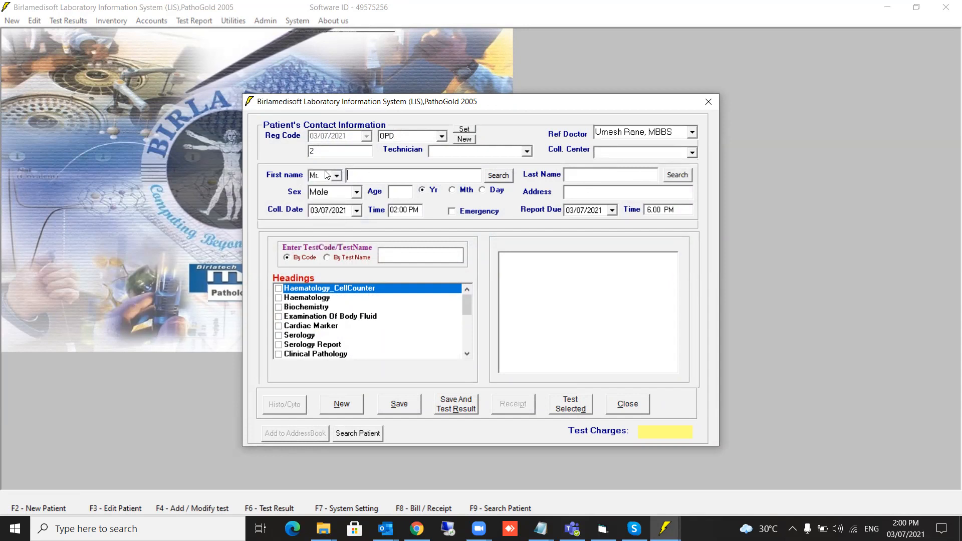
# Enter the patient's first and last names and age 21.
pyautogui.click(385, 179)
pyautogui.press('Tab')
pyautogui.click(399, 194)
pyautogui.write('21')
# Order New Test1 by entering test code NEW.
pyautogui.click(421, 252)
pyautogui.write('NEW')
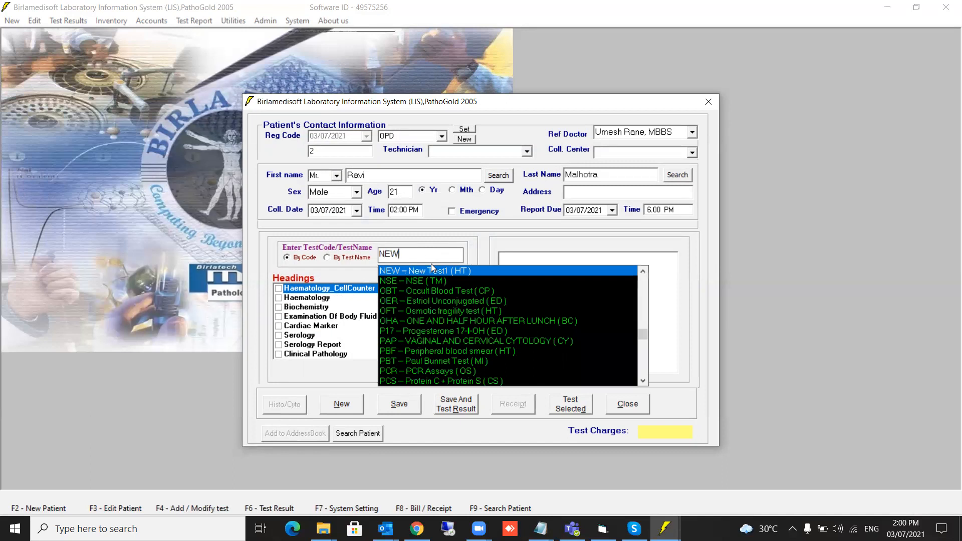
pyautogui.press('Return')
# Add New Test2 and New test3 (codes NE2, NE3), review the 1850 charges, and save.
pyautogui.write('NE1')
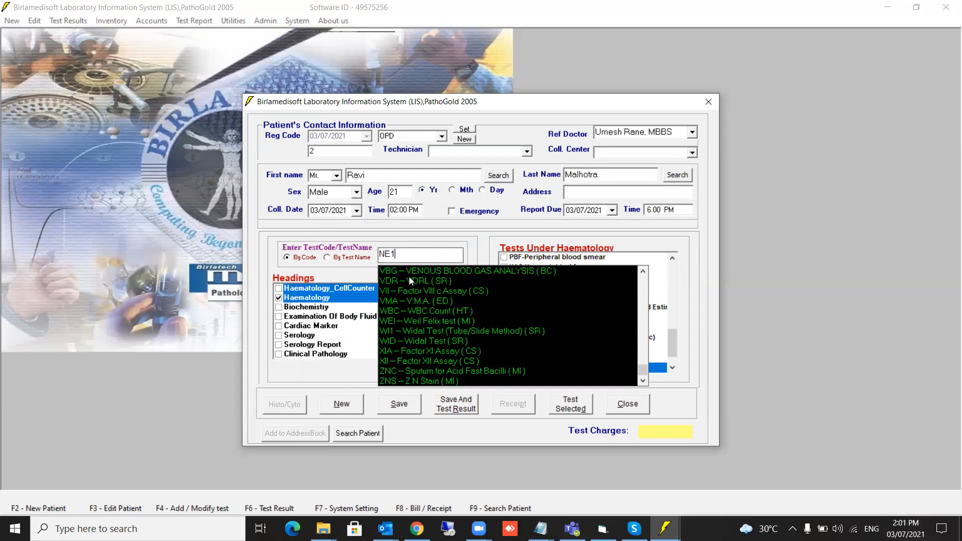
pyautogui.moveTo(404, 254); pyautogui.dragTo(269, 246)
pyautogui.write('NE2')
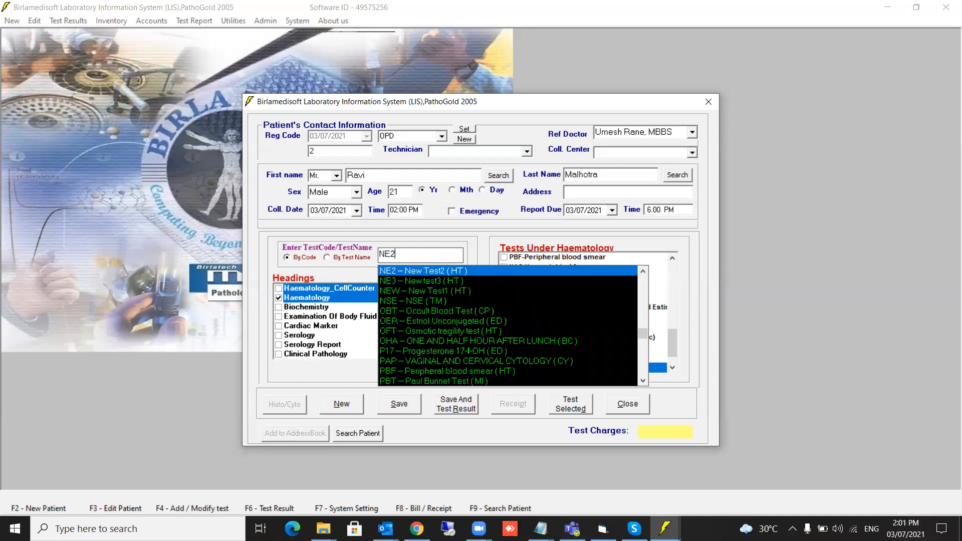
pyautogui.click(398, 269)
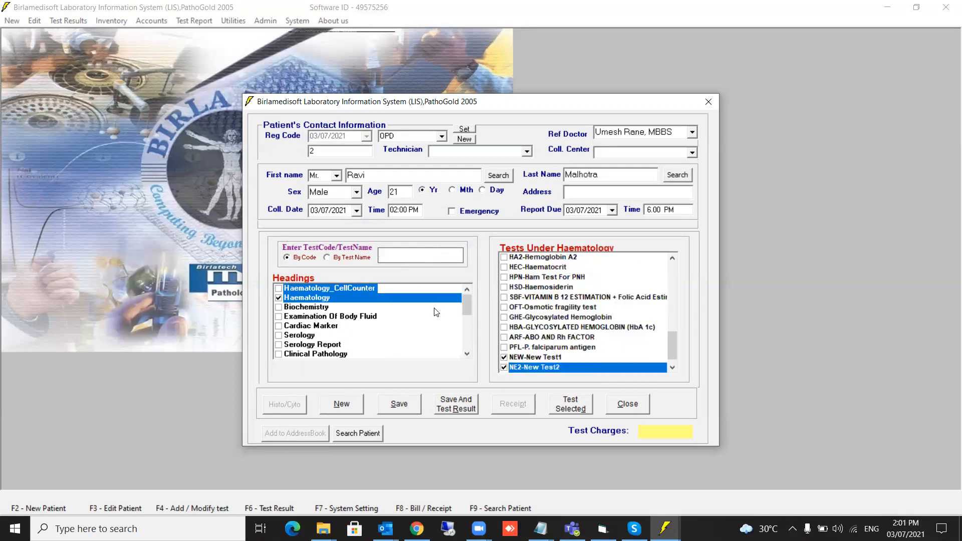
pyautogui.write('NE3')
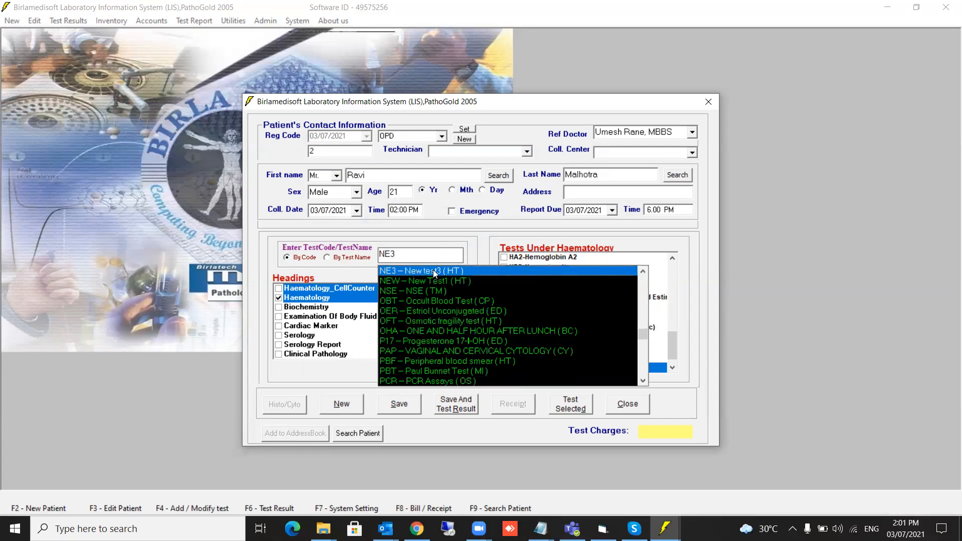
pyautogui.click(434, 273)
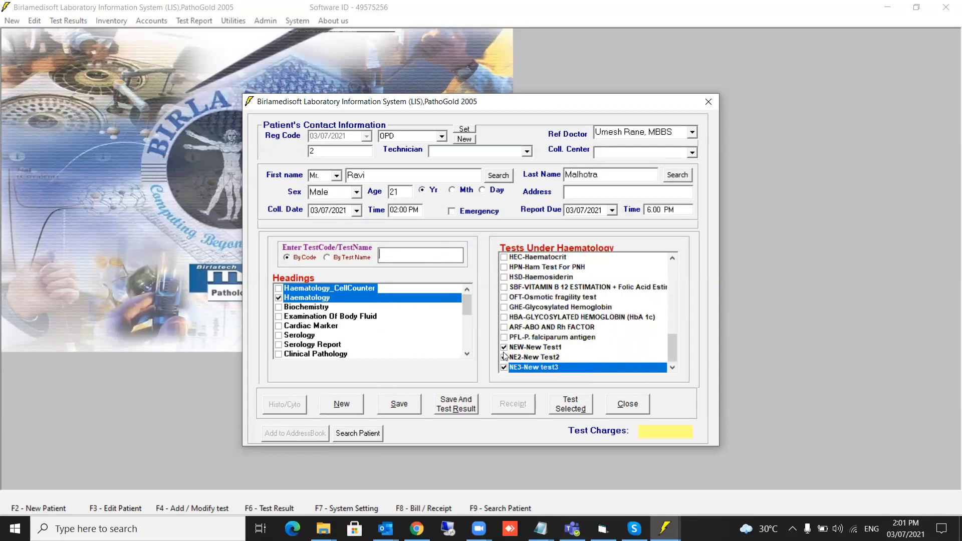
pyautogui.click(570, 407)
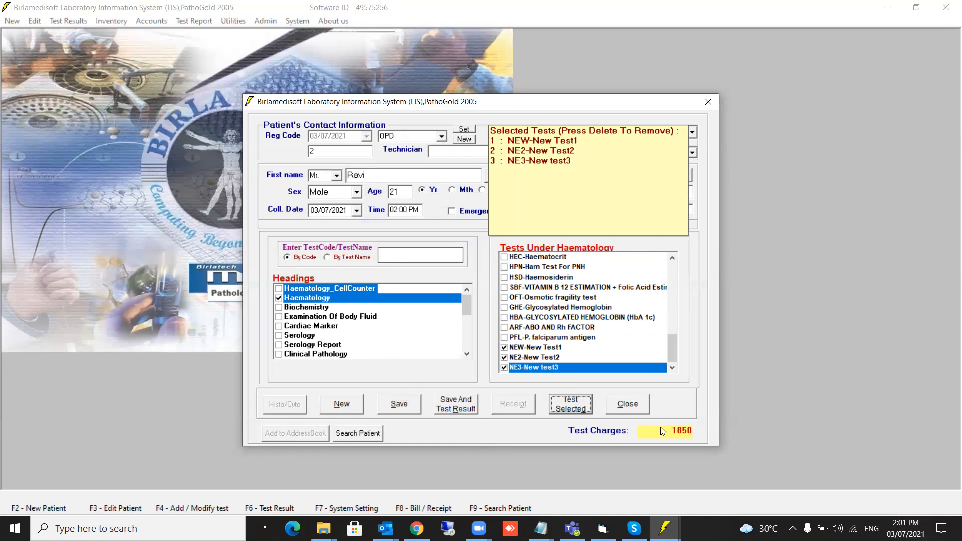
pyautogui.click(471, 404)
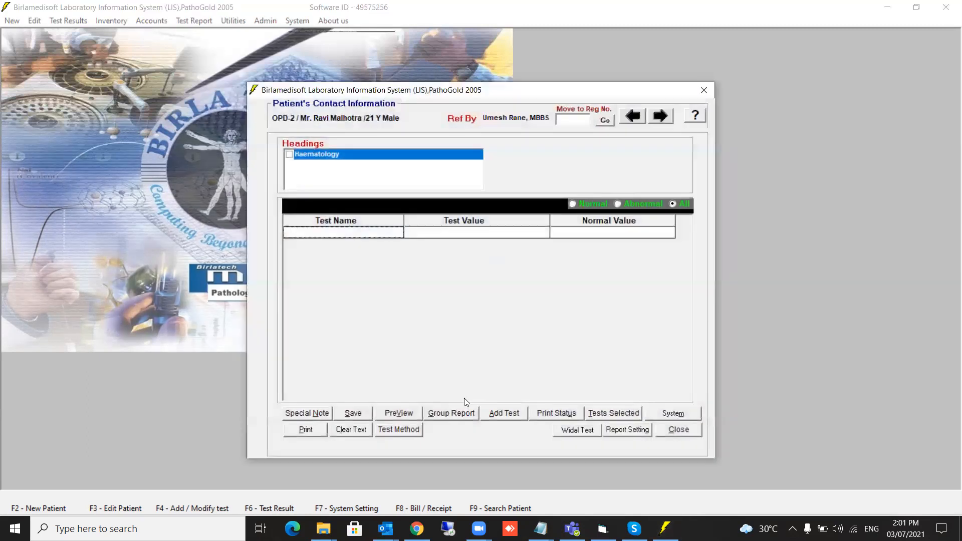
# Pick a preset result value for New Test1 in the Haematology test grid.
pyautogui.click(289, 154)
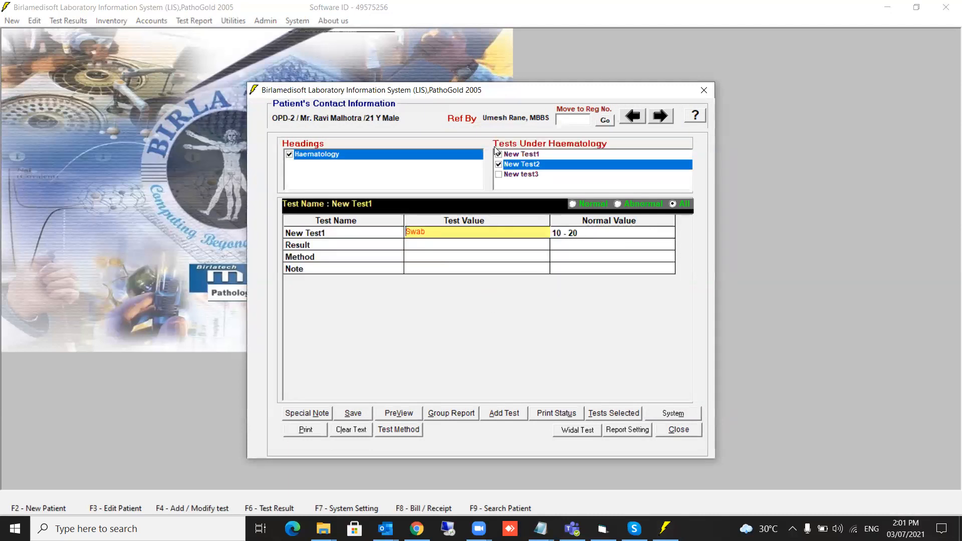
pyautogui.click(499, 165)
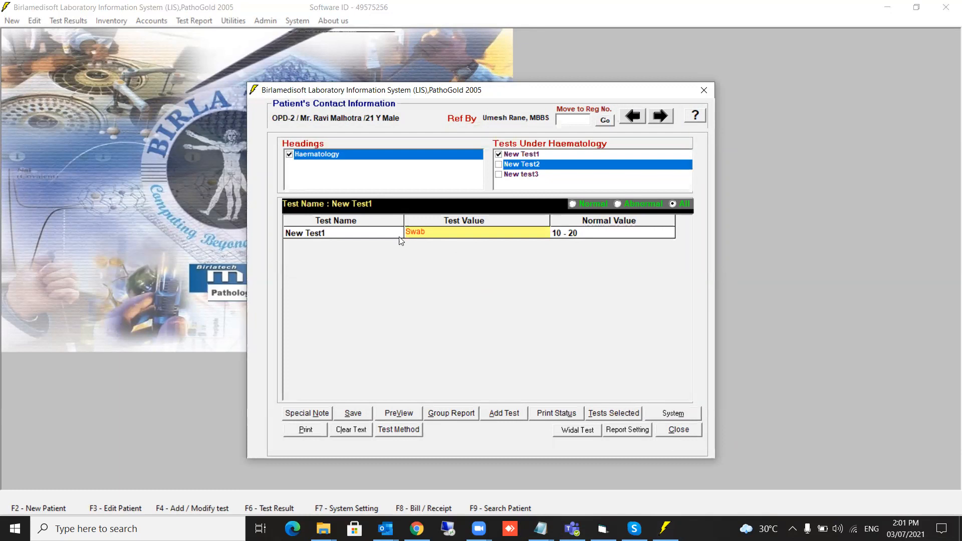
pyautogui.click(447, 233)
pyautogui.doubleClick(440, 233)
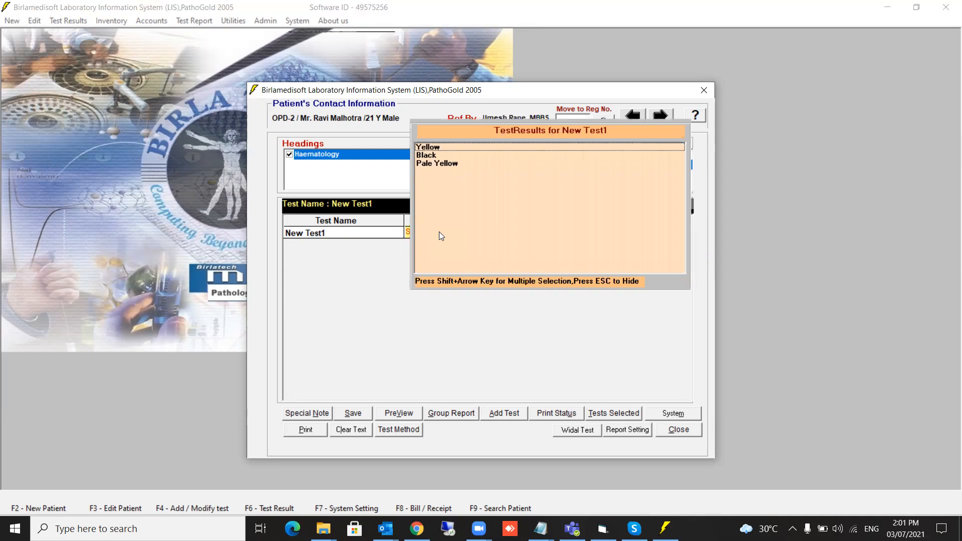
pyautogui.doubleClick(429, 147)
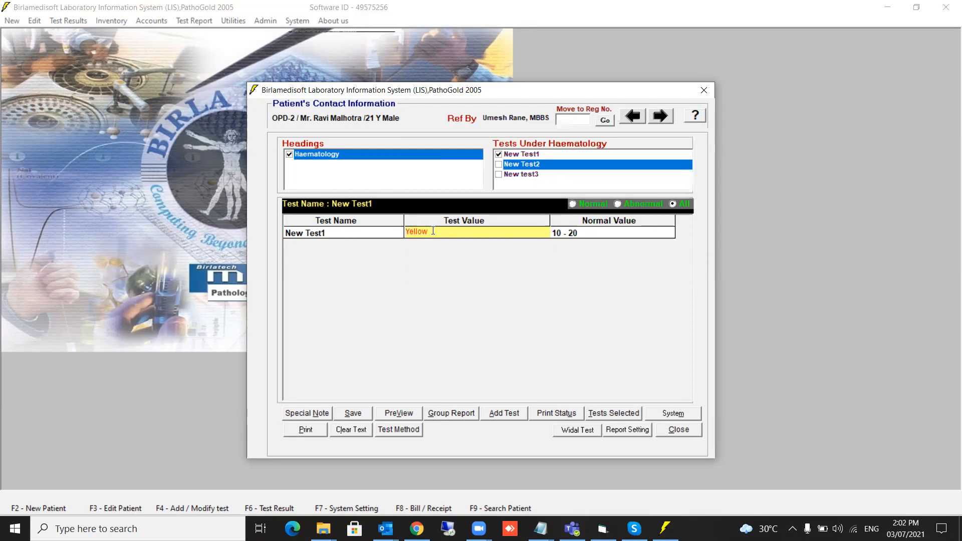
pyautogui.doubleClick(433, 230)
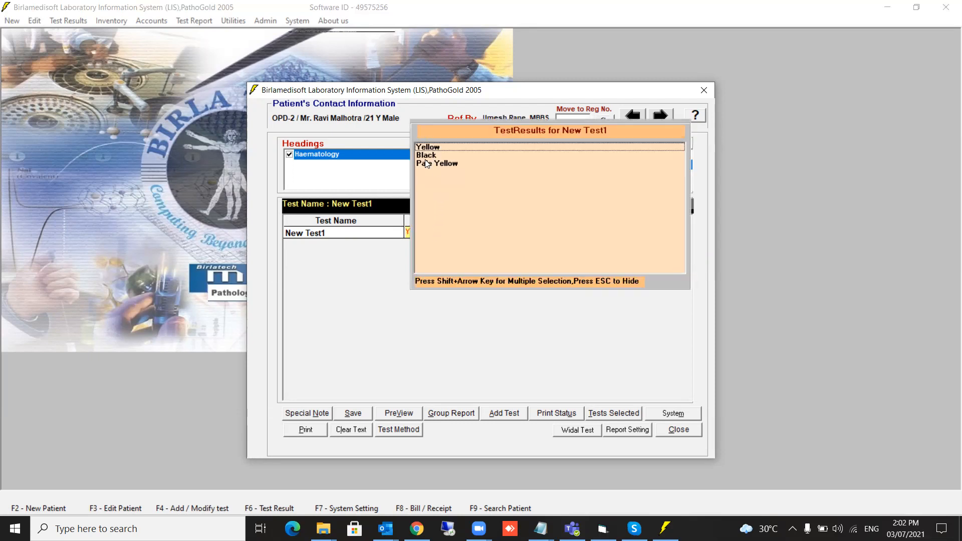
pyautogui.doubleClick(427, 155)
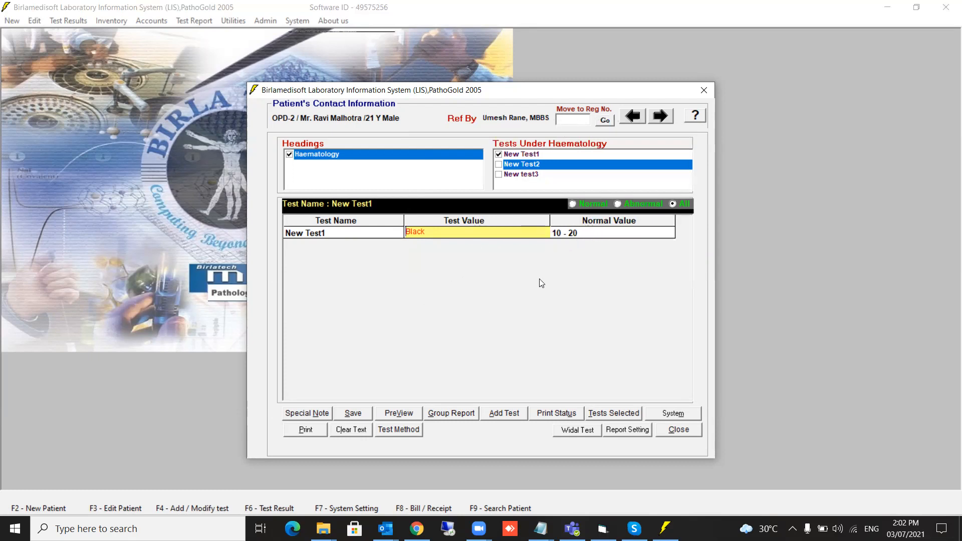
# Set New Test1's normal range to 10–20 and save its result.
pyautogui.doubleClick(585, 235)
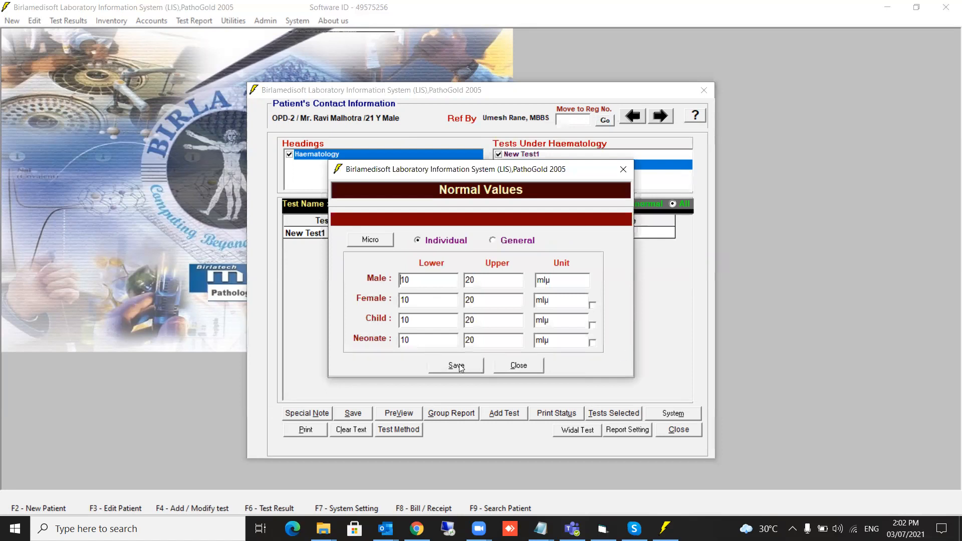
pyautogui.click(520, 366)
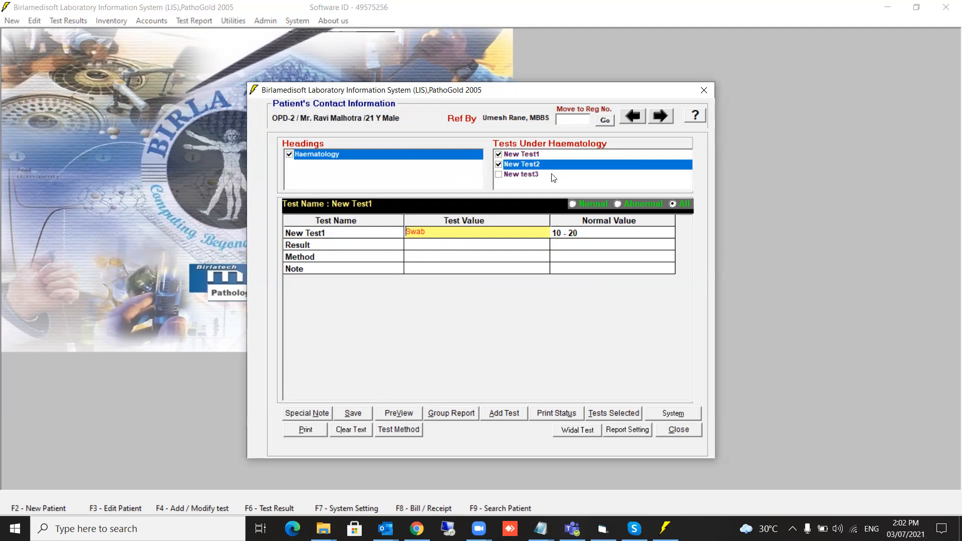
pyautogui.click(345, 414)
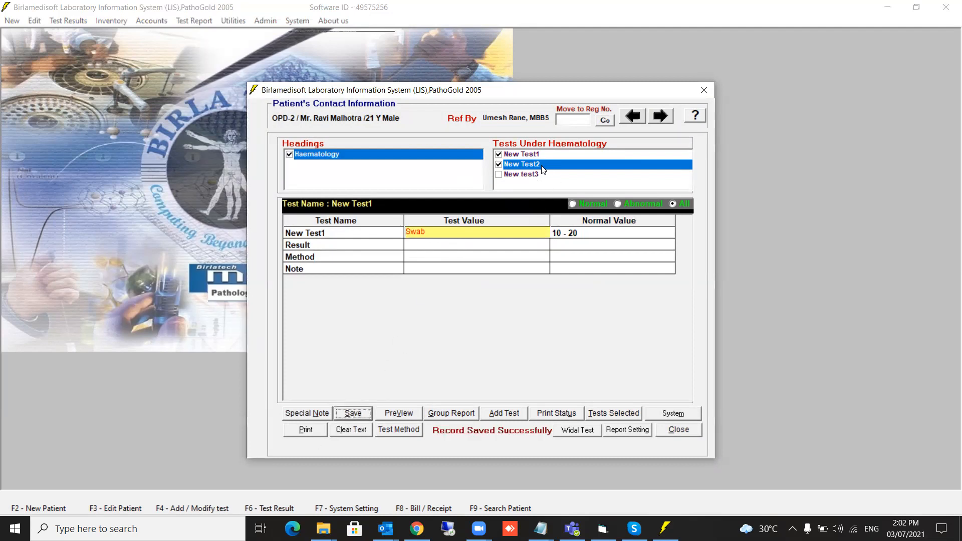
# Fill New Test2's Result with Absent by expanding the short form ab.
pyautogui.click(498, 155)
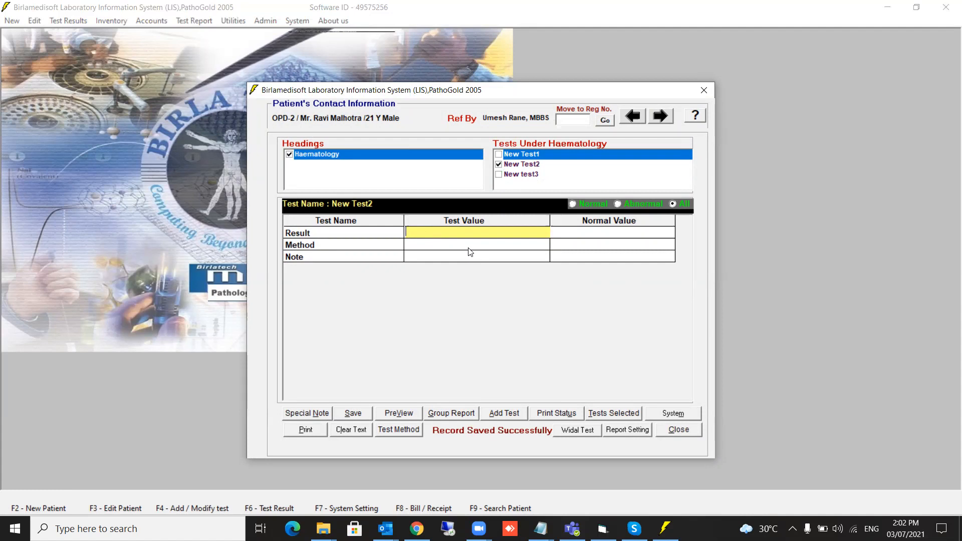
pyautogui.press('F1')
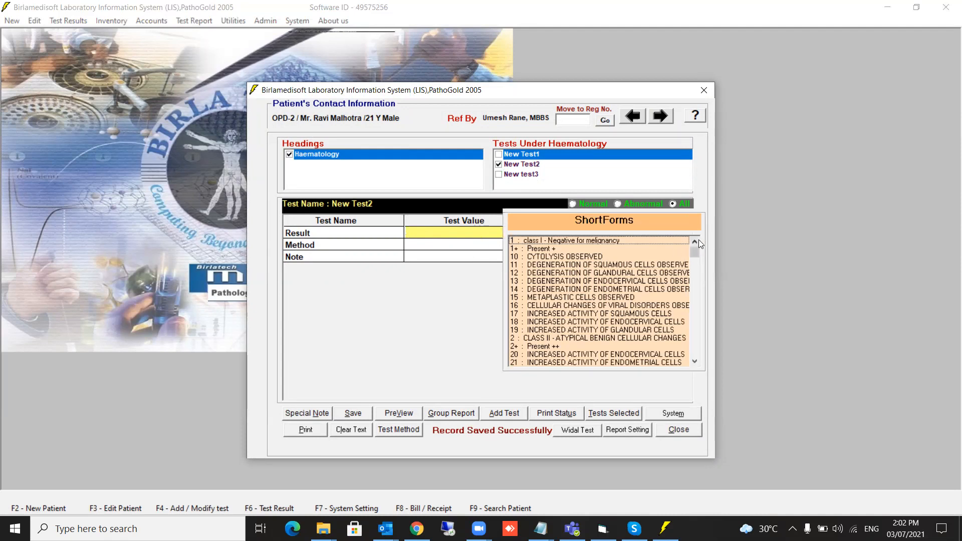
pyautogui.moveTo(692, 251); pyautogui.dragTo(691, 311)
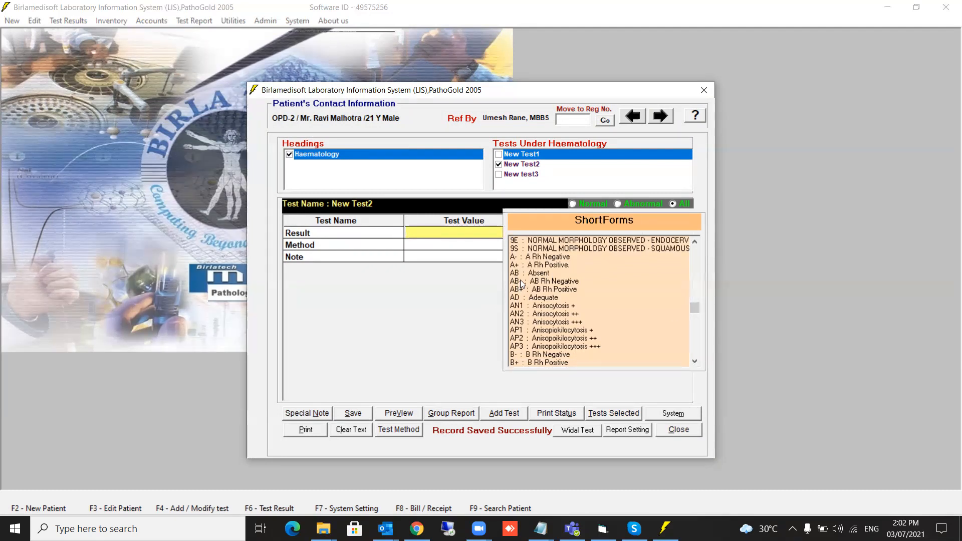
pyautogui.click(457, 233)
pyautogui.write('ab')
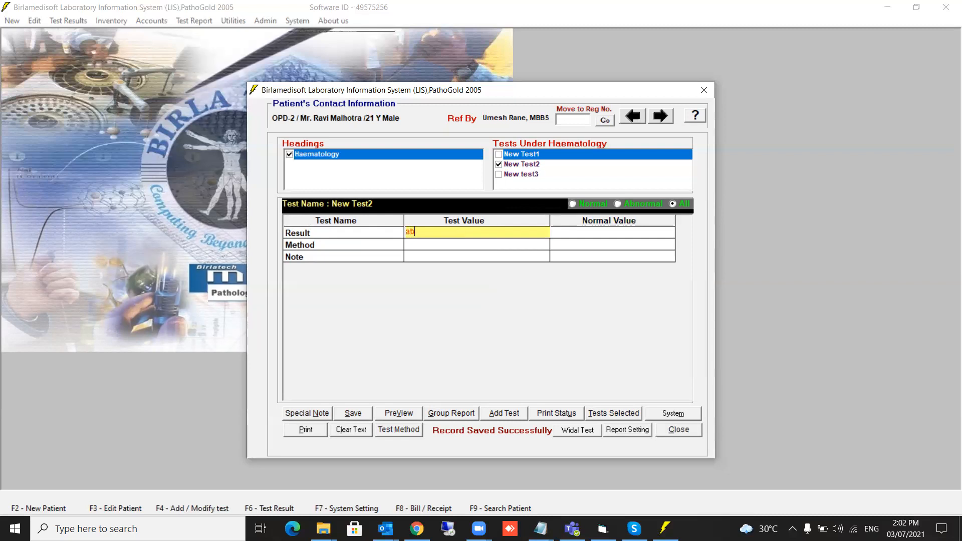
pyautogui.press('Return')
pyautogui.click(411, 244)
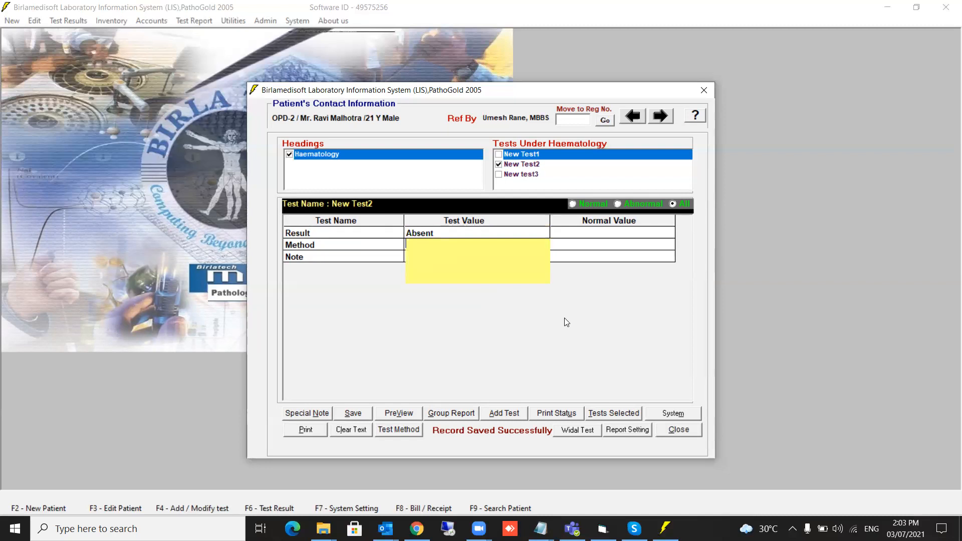
# Set New Test2's Method to DEGENERATION OF ENDOMETRIAL CELLS OBSERVED from the short forms.
pyautogui.press('F1')
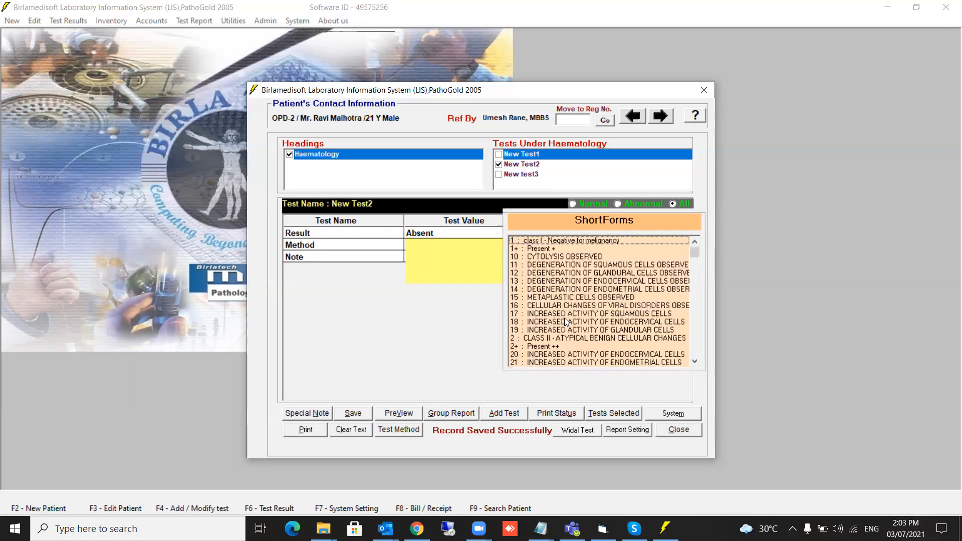
pyautogui.doubleClick(566, 265)
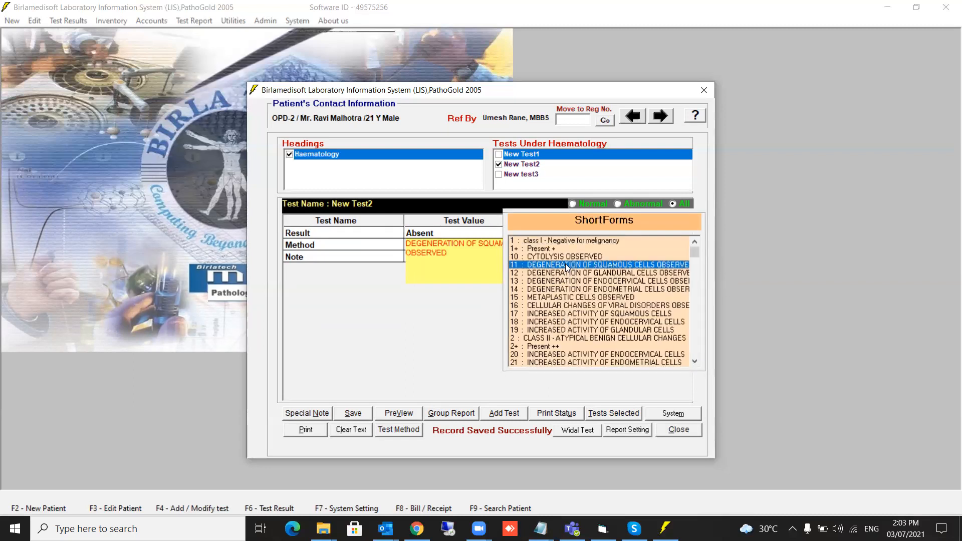
pyautogui.doubleClick(570, 273)
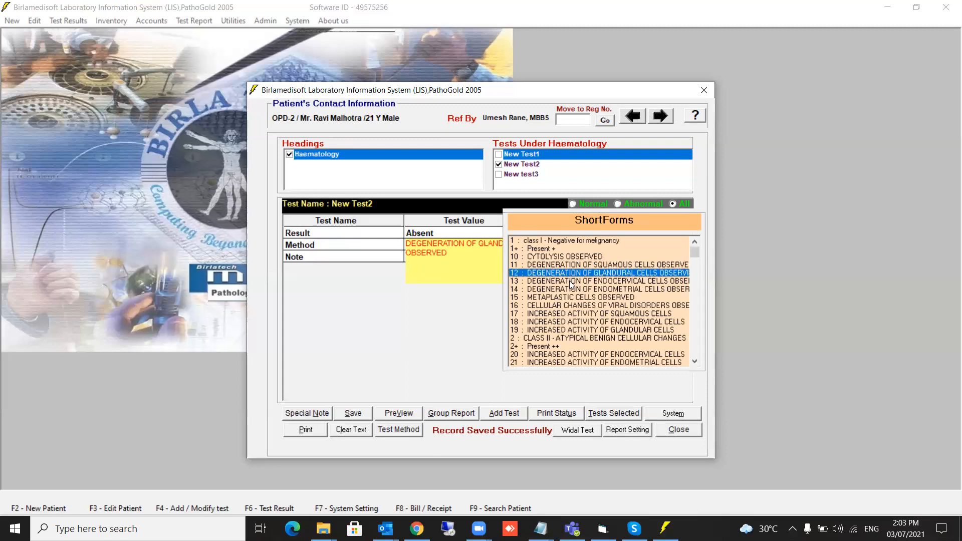
pyautogui.doubleClick(572, 281)
pyautogui.doubleClick(574, 290)
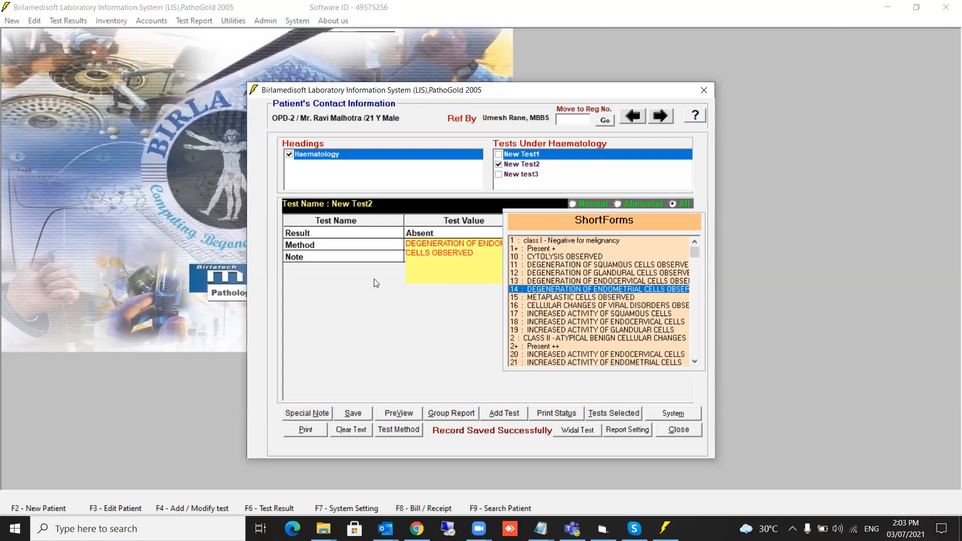
pyautogui.click(391, 279)
# Add the note 'This is a note' to New Test2 and save its results.
pyautogui.click(498, 244)
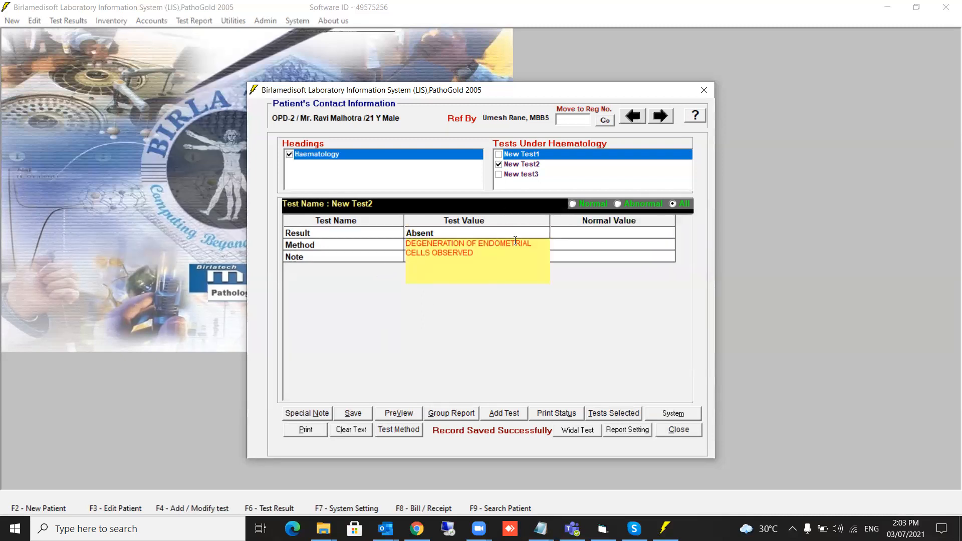
pyautogui.click(439, 329)
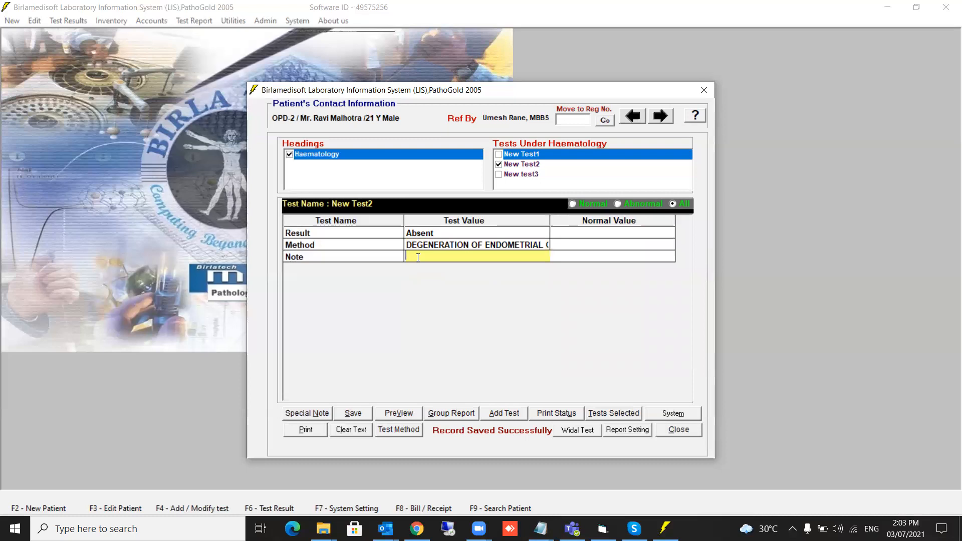
pyautogui.write('This is a note')
pyautogui.click(358, 414)
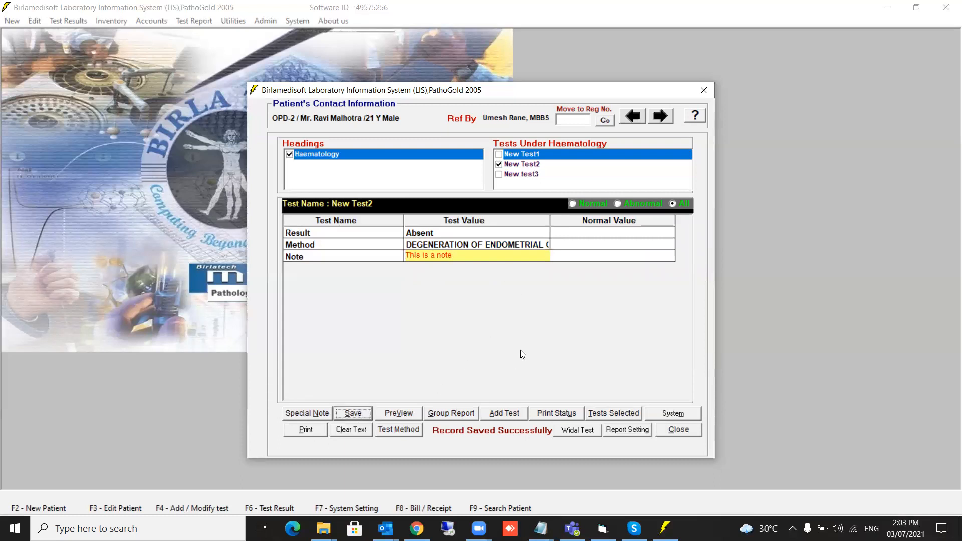
pyautogui.click(499, 177)
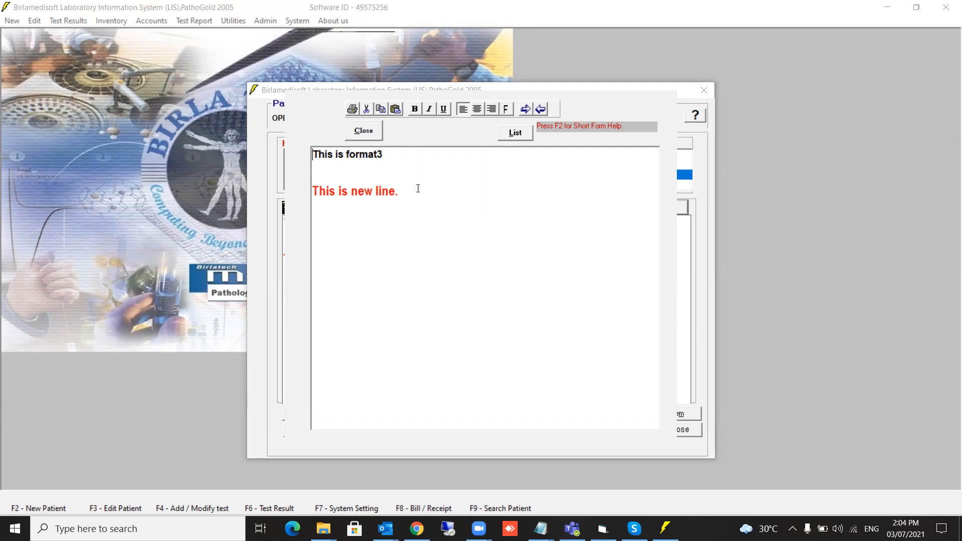
# Load the format1 template into New test3's text report.
pyautogui.click(516, 136)
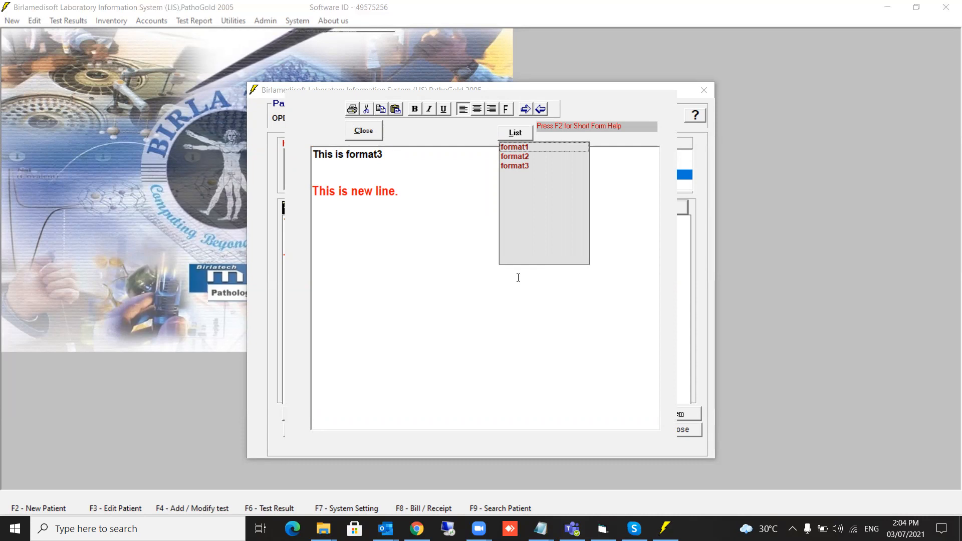
pyautogui.click(521, 156)
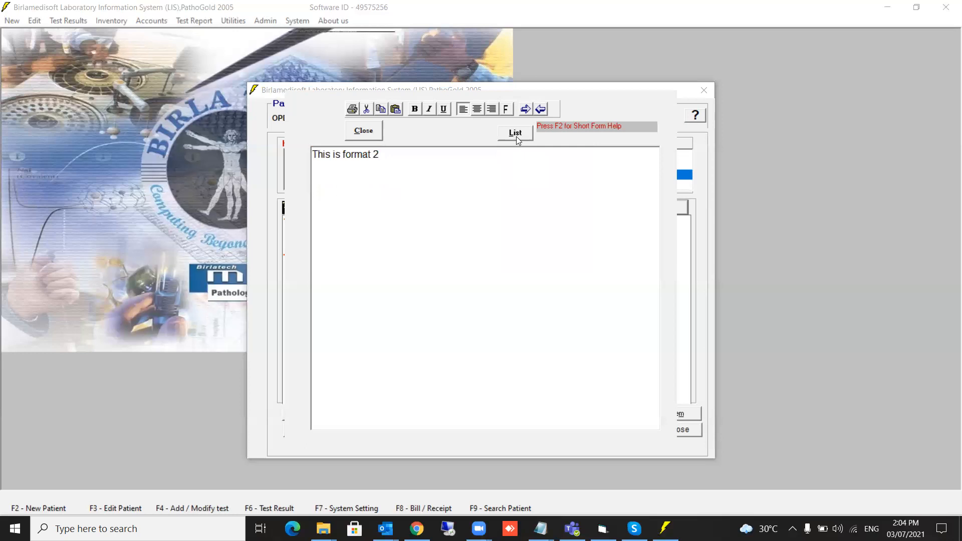
pyautogui.click(516, 132)
pyautogui.click(519, 150)
# Add a bold line 'This is my report' below the template and save the report.
pyautogui.click(426, 176)
pyautogui.press('Return')
pyautogui.press('Return')
pyautogui.write('Thuis')
pyautogui.press('BackSpace')
pyautogui.press('BackSpace')
pyautogui.press('BackSpace')
pyautogui.press('BackSpace')
pyautogui.write('is is my report')
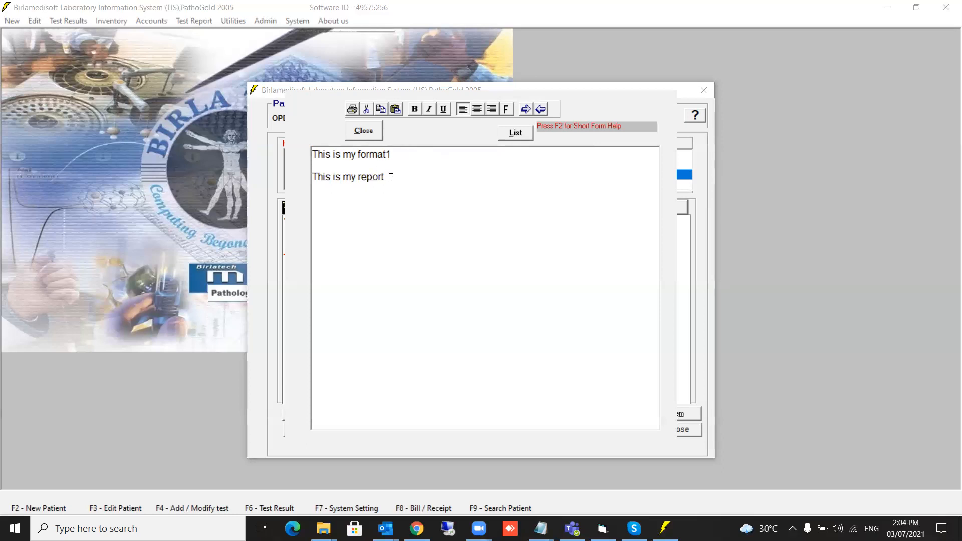
pyautogui.moveTo(391, 177); pyautogui.dragTo(312, 177)
pyautogui.click(415, 109)
pyautogui.click(410, 178)
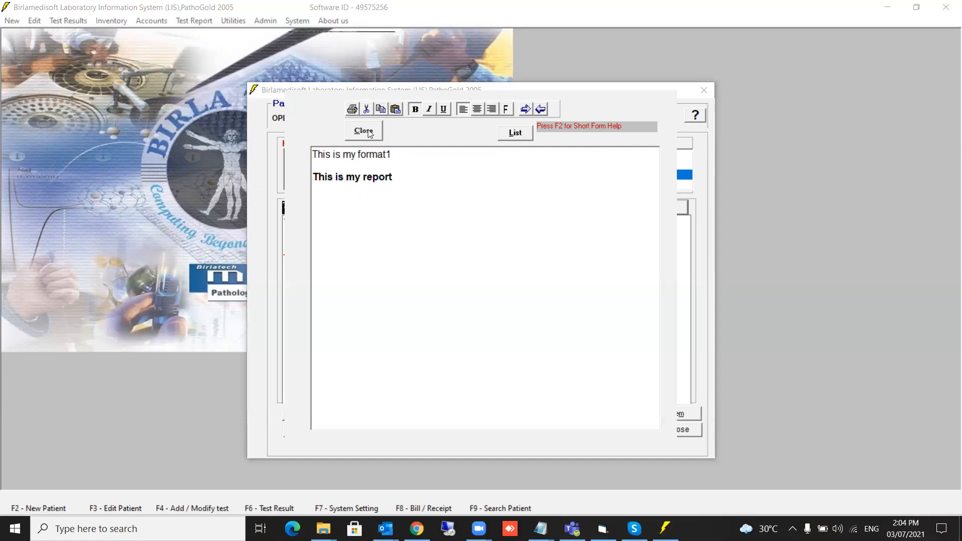
pyautogui.click(364, 130)
pyautogui.click(367, 415)
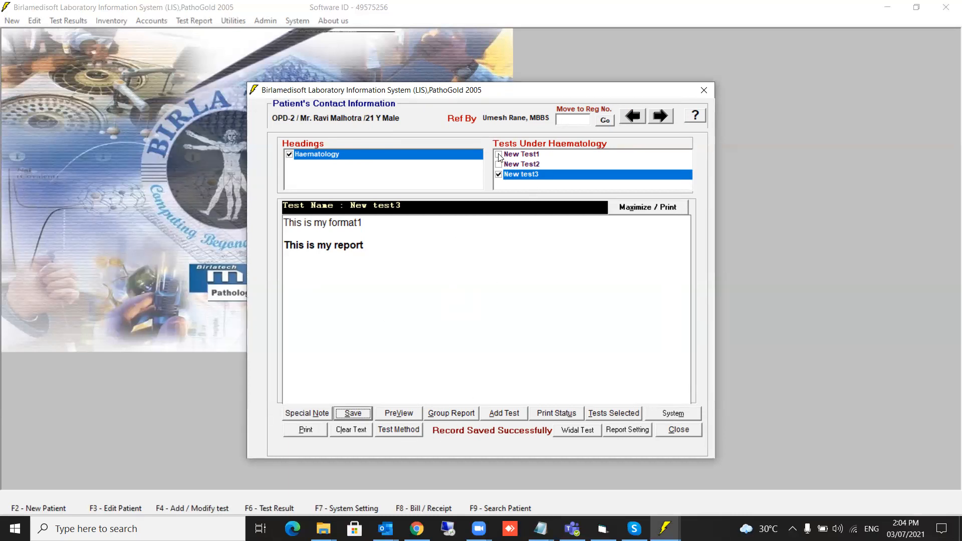
# Preview New test3's printed report, then preview New Test2's report.
pyautogui.click(383, 415)
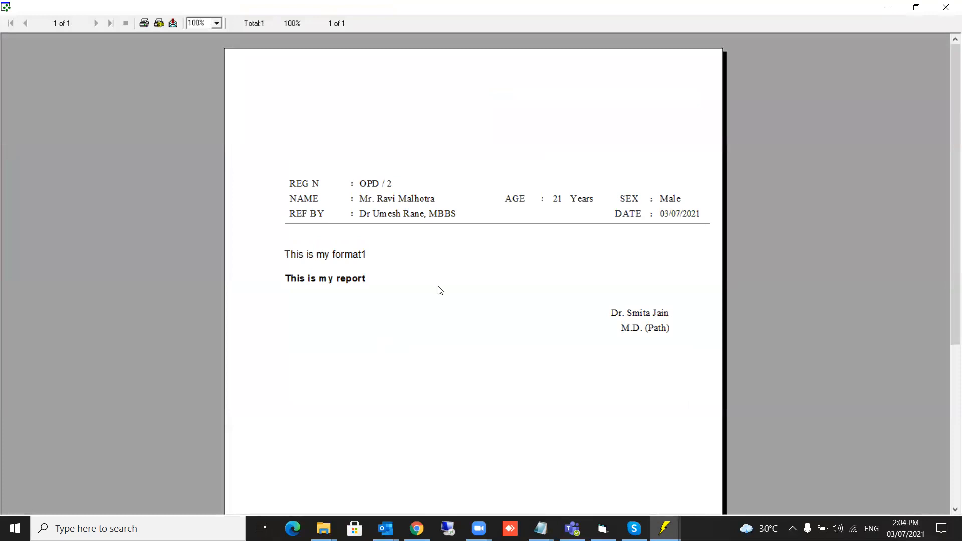
pyautogui.click(946, 7)
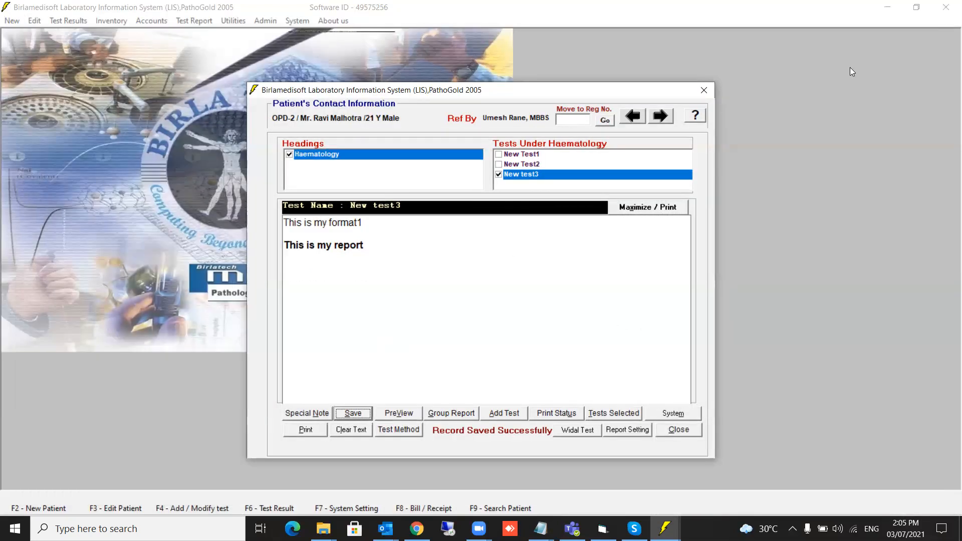
pyautogui.click(502, 165)
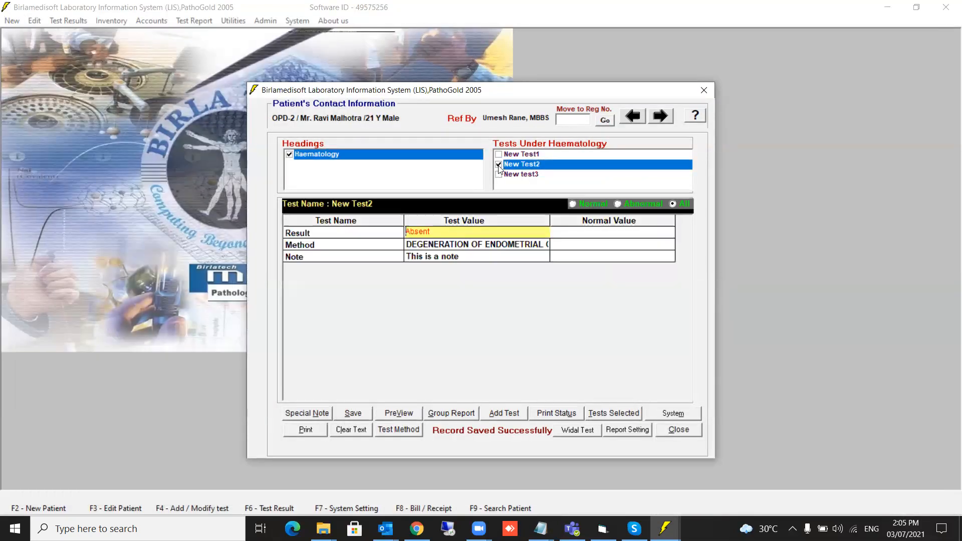
pyautogui.click(399, 413)
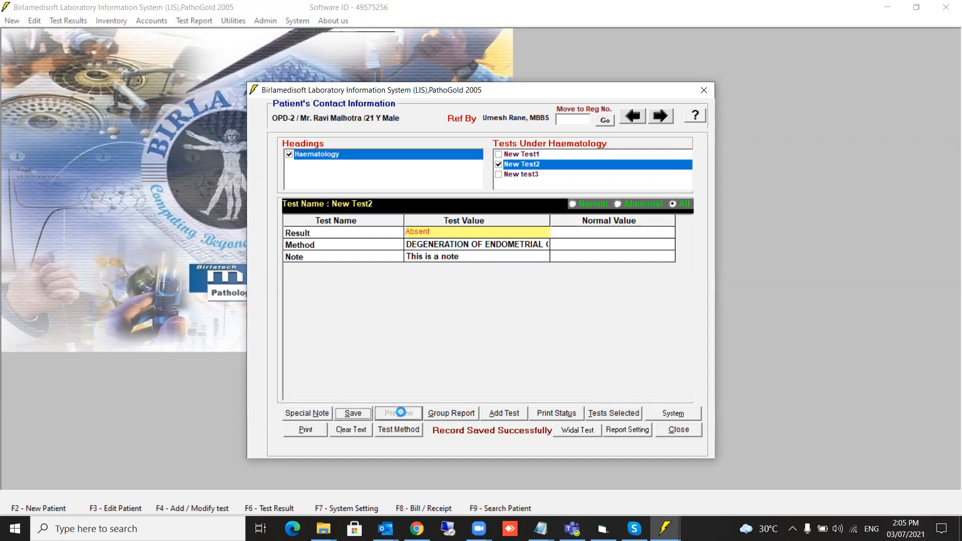
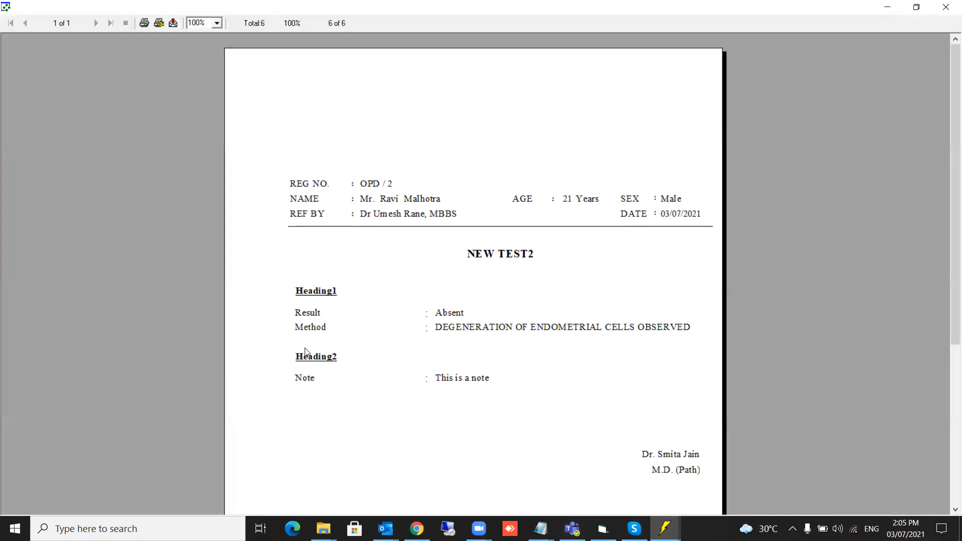
# Close the New Test2 report preview and the patient's test results window.
pyautogui.click(945, 7)
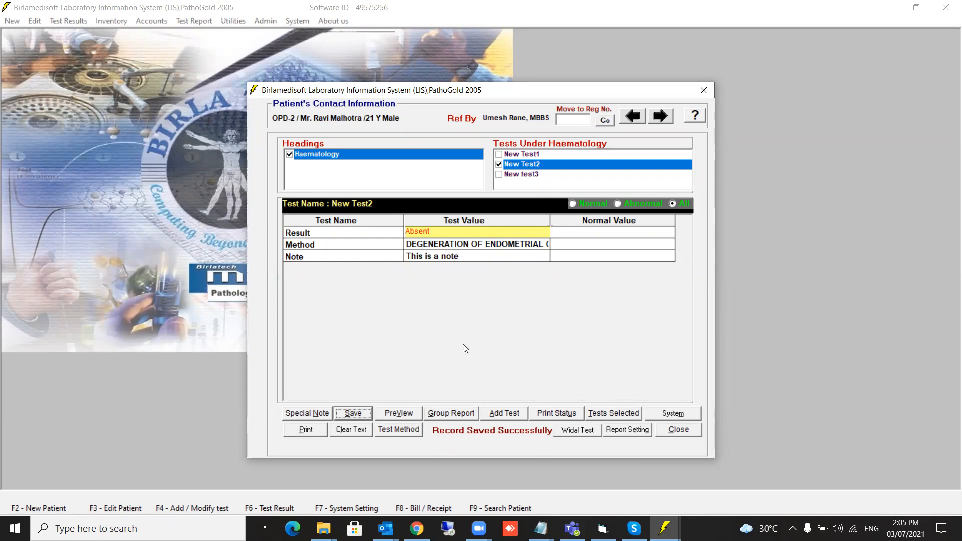
pyautogui.click(676, 431)
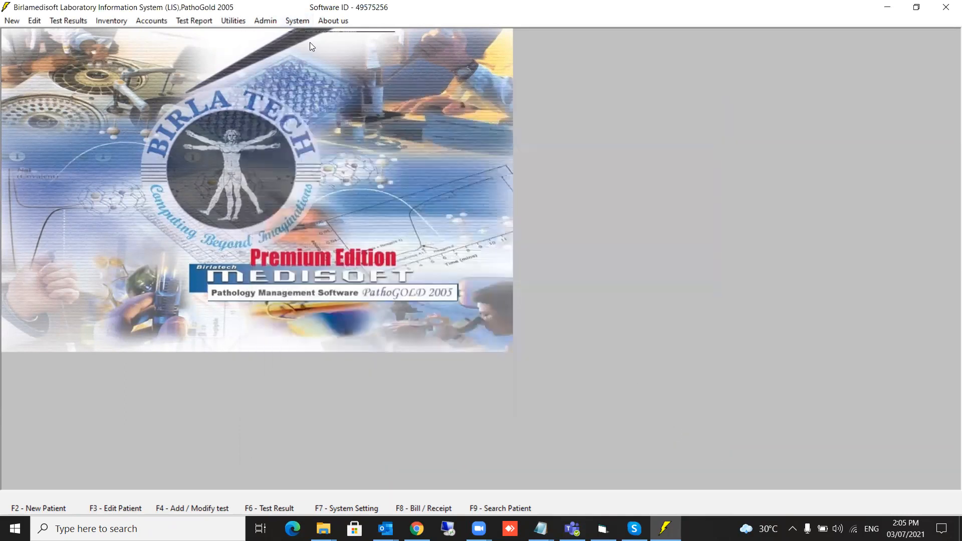
# In Add / Modify Tests, show New Test2's fields under the Haematology heading.
pyautogui.click(301, 20)
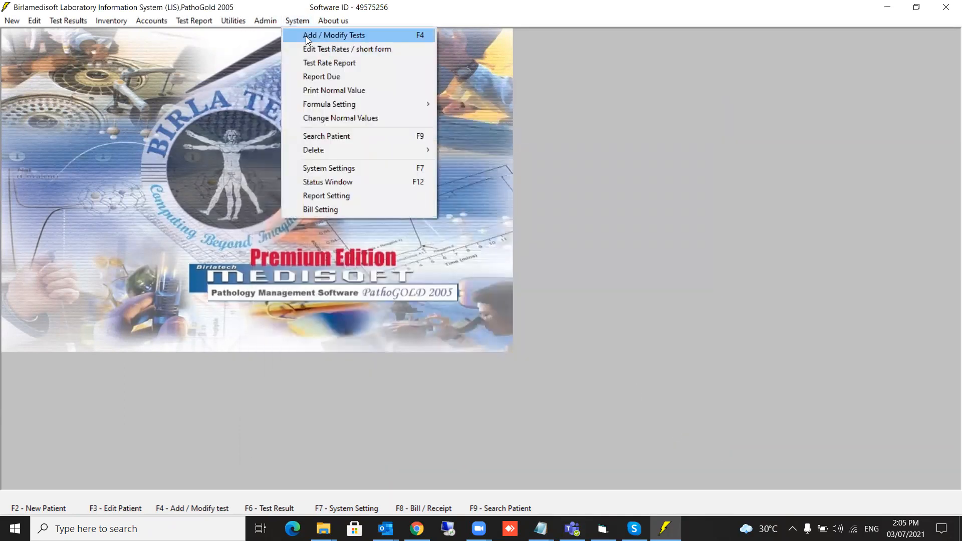
pyautogui.click(307, 37)
pyautogui.click(302, 204)
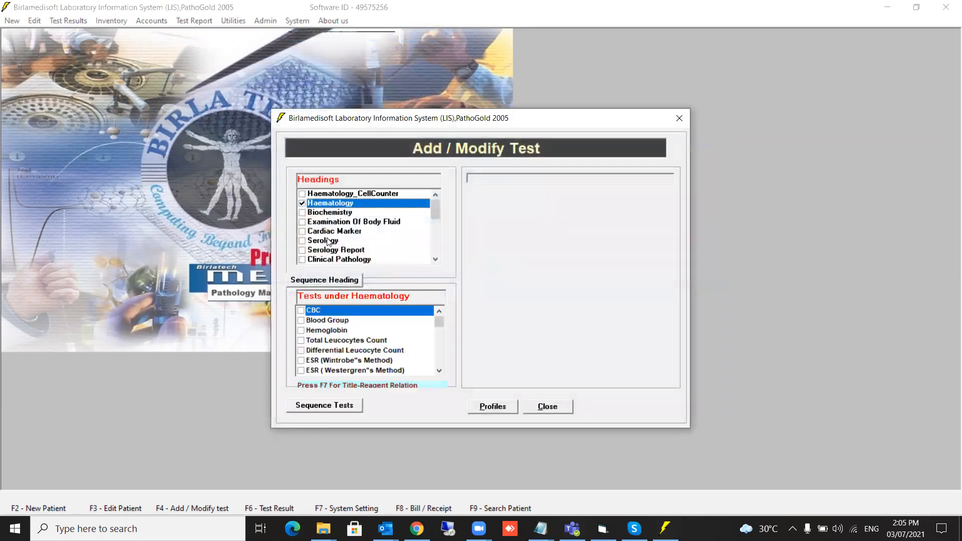
pyautogui.moveTo(440, 323); pyautogui.dragTo(435, 381)
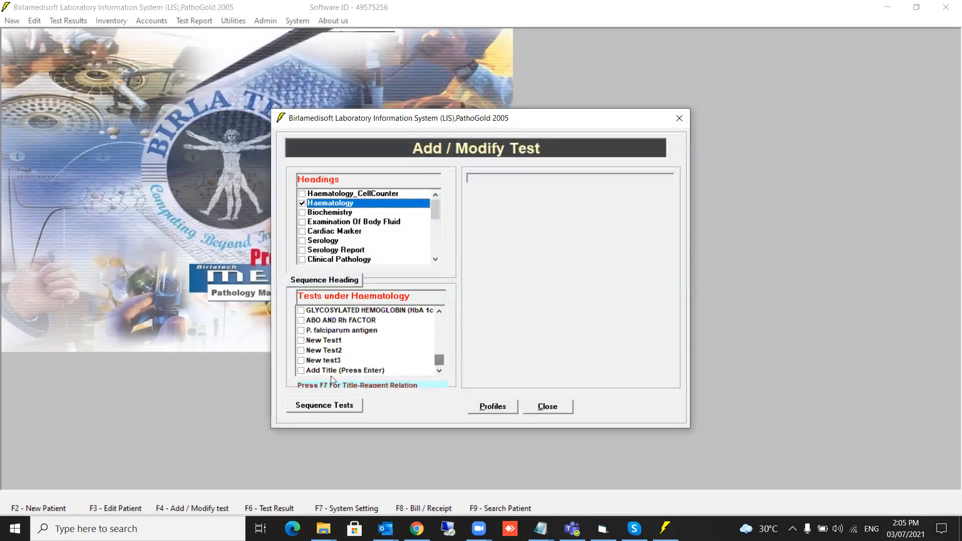
pyautogui.click(301, 360)
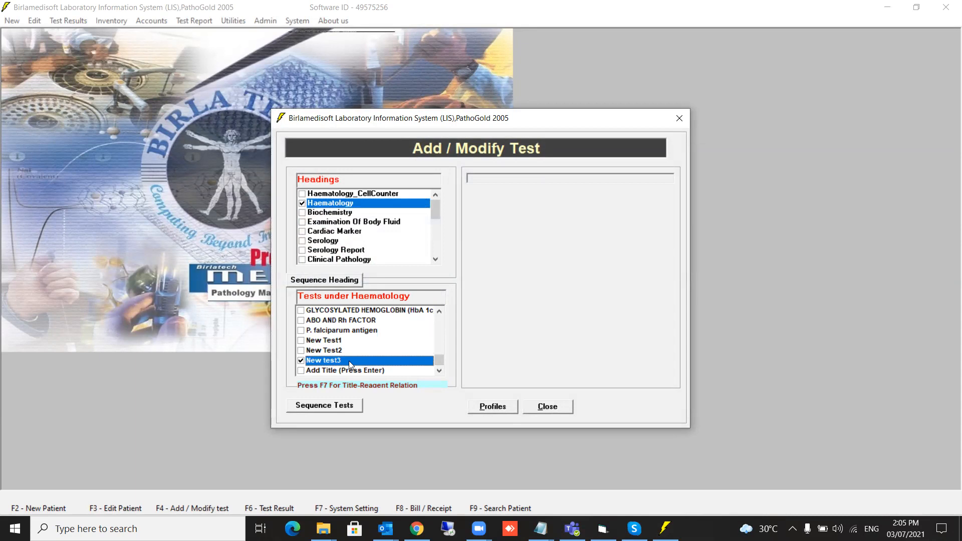
pyautogui.click(304, 350)
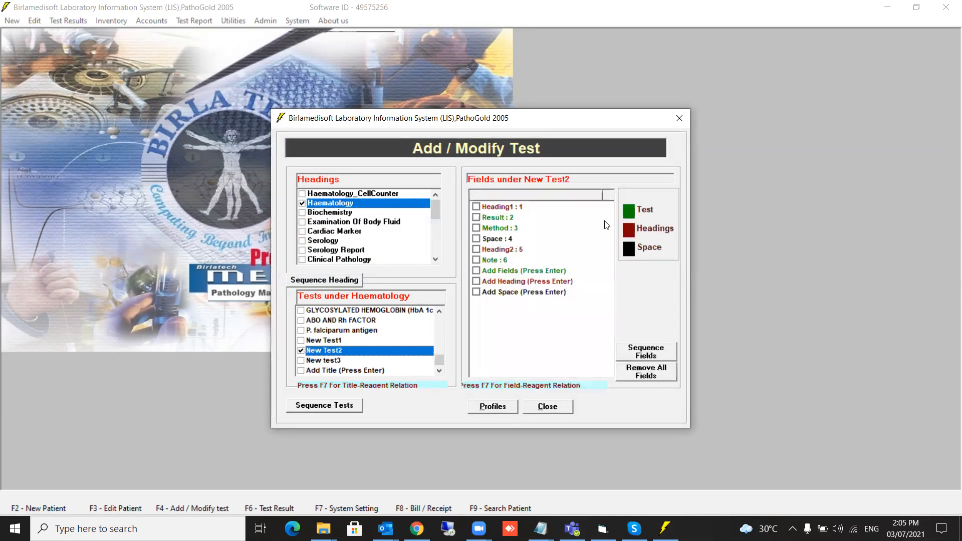
# Delete the Space : 4 field, resequence the remaining five fields, and close the setup.
pyautogui.click(476, 238)
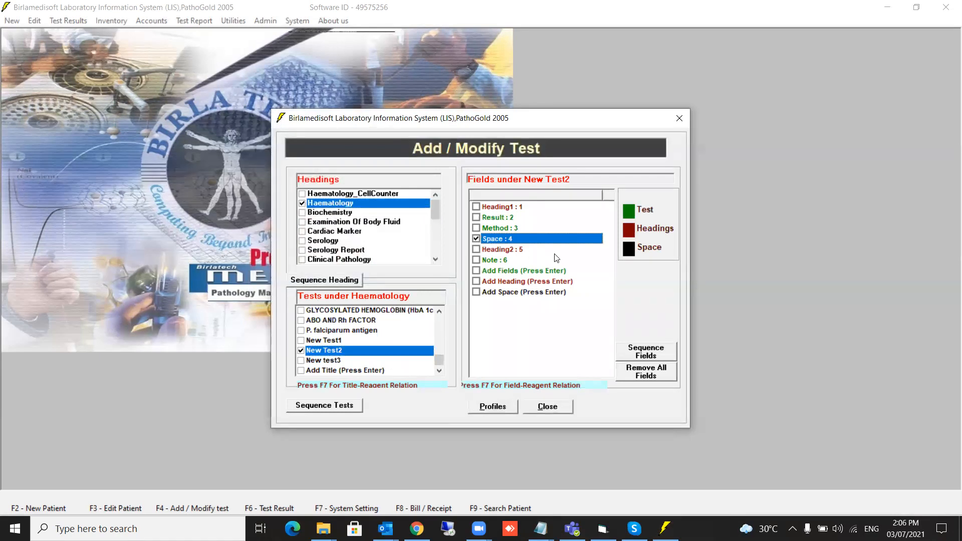
pyautogui.press('Delete')
pyautogui.click(529, 300)
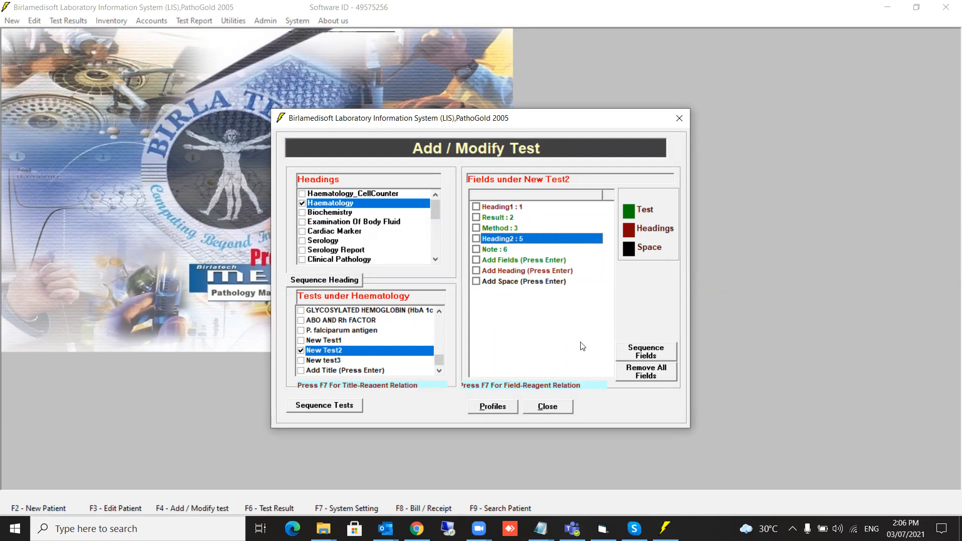
pyautogui.click(648, 357)
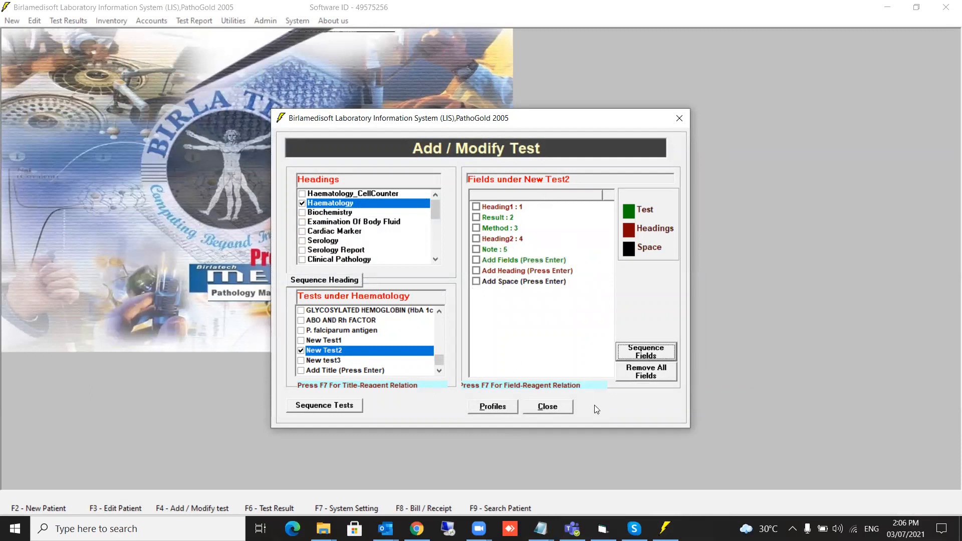
pyautogui.click(552, 408)
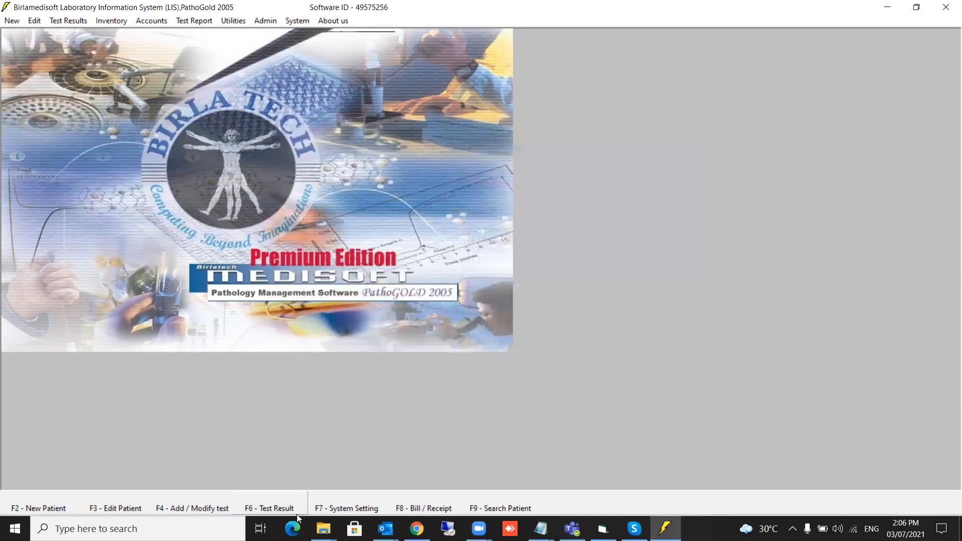
# Open test result entry for the selected patient.
pyautogui.click(297, 514)
pyautogui.click(451, 237)
pyautogui.click(452, 237)
pyautogui.click(430, 416)
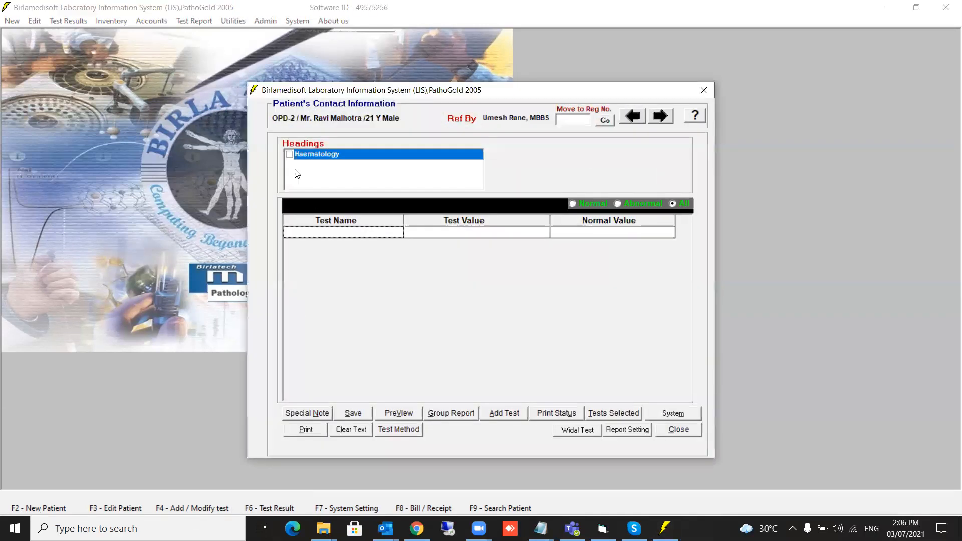
# Preview only the Haematology New Test2 report, then show New test3's report text.
pyautogui.click(291, 155)
pyautogui.click(498, 155)
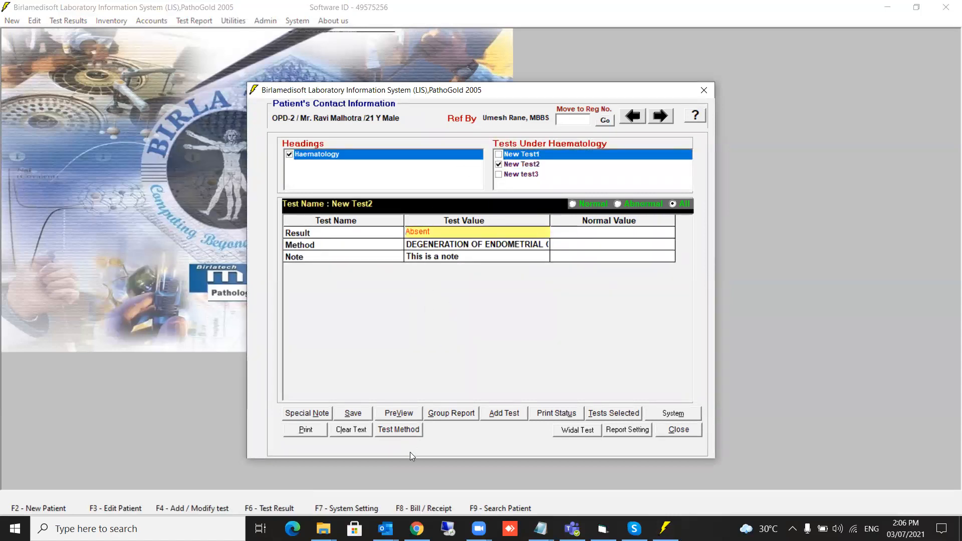
pyautogui.click(399, 414)
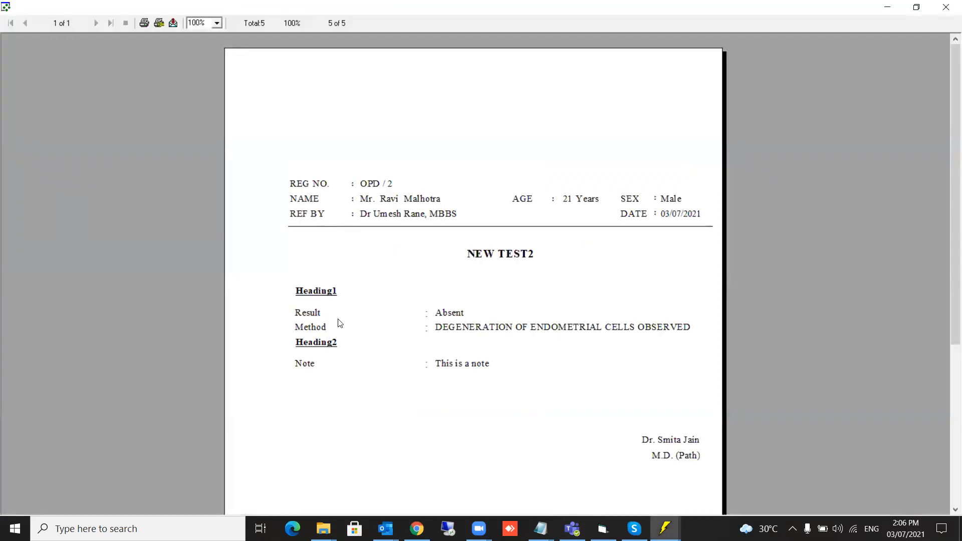
pyautogui.click(947, 8)
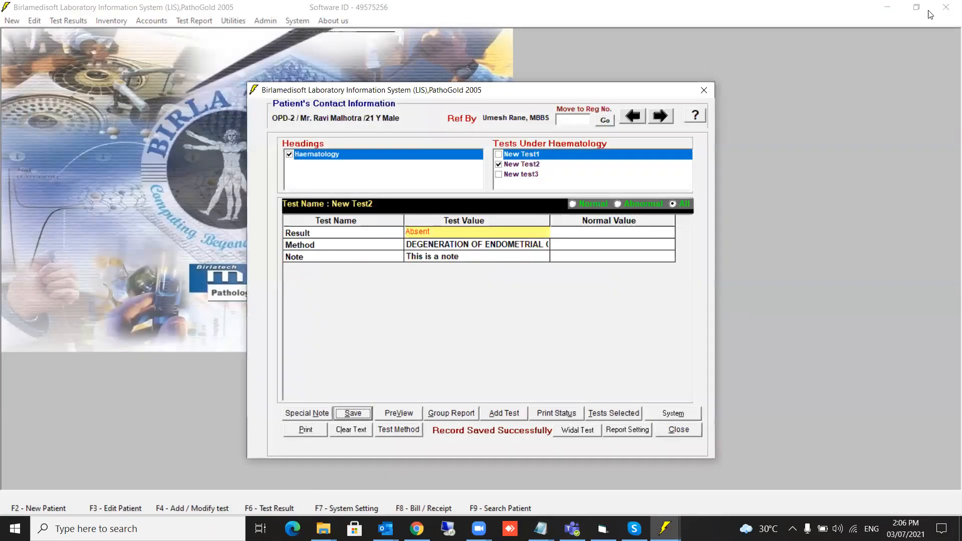
pyautogui.click(498, 175)
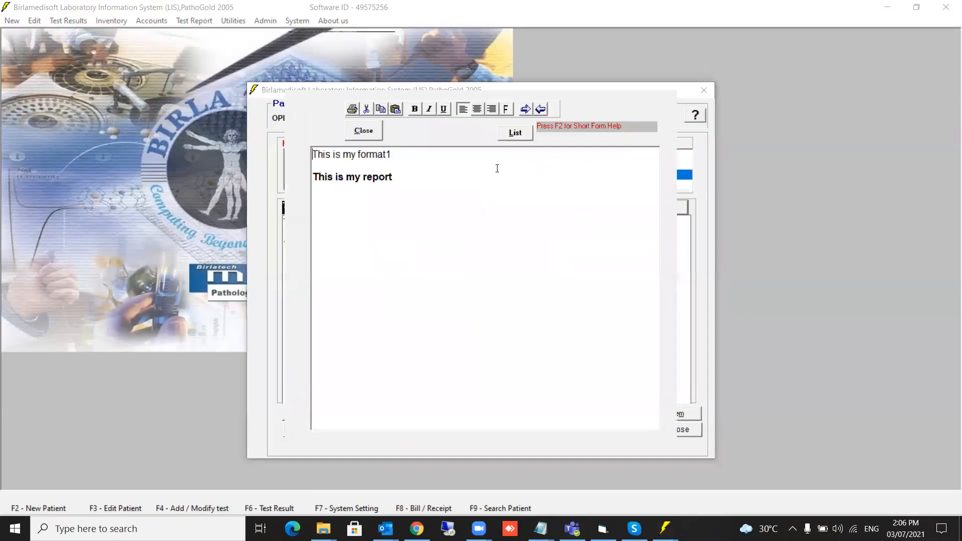
# Close the report text editor and preview the New test3 report with its format and report lines.
pyautogui.click(347, 131)
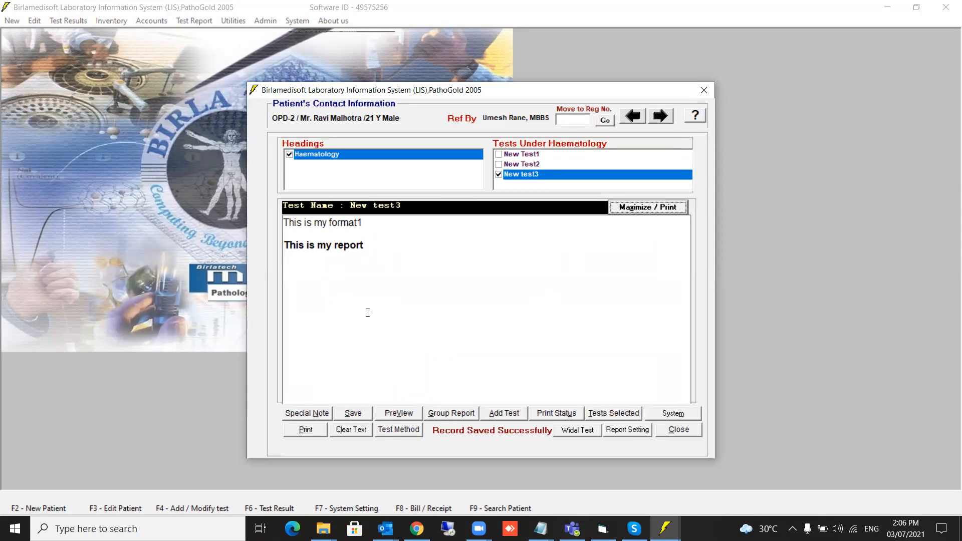
pyautogui.click(396, 413)
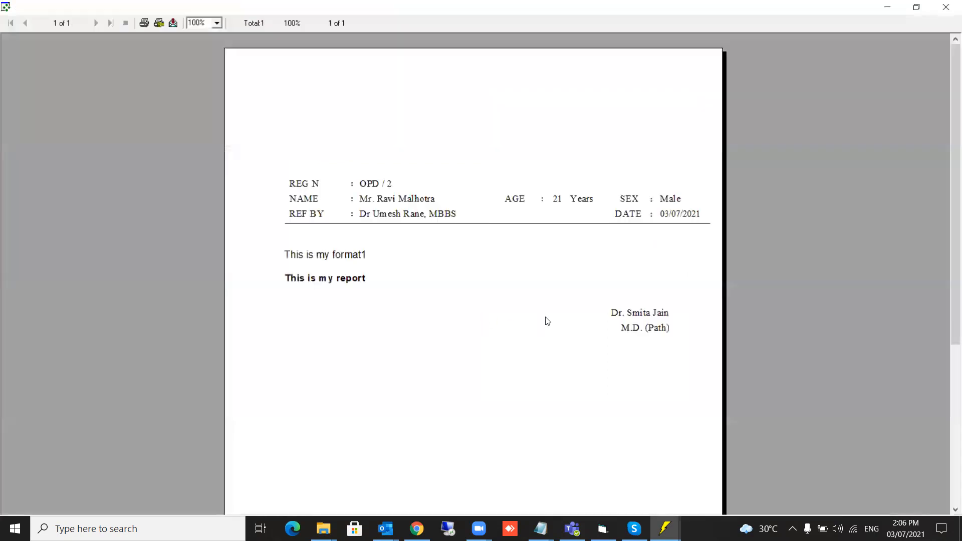
pyautogui.click(947, 11)
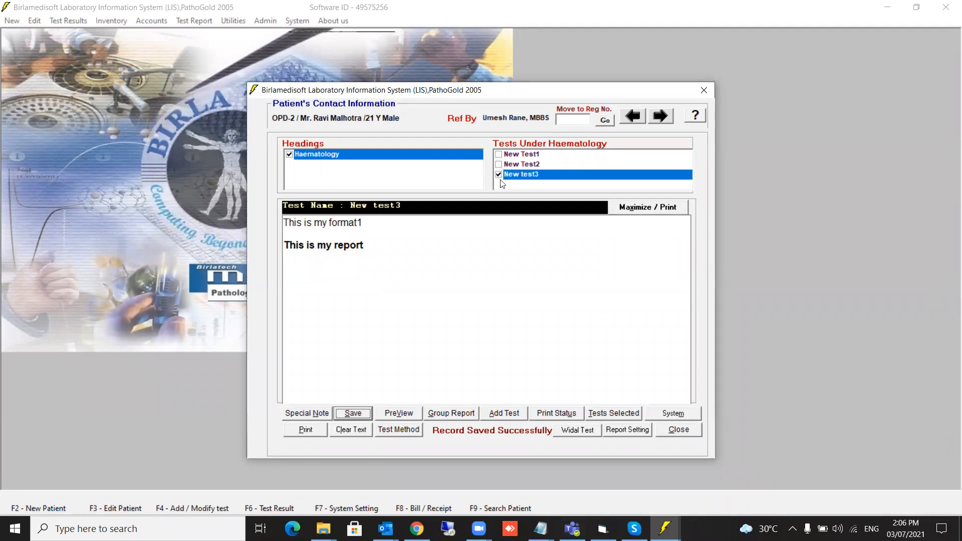
# Preview the group report of all three Haematology tests, then New test3's own report.
pyautogui.click(442, 413)
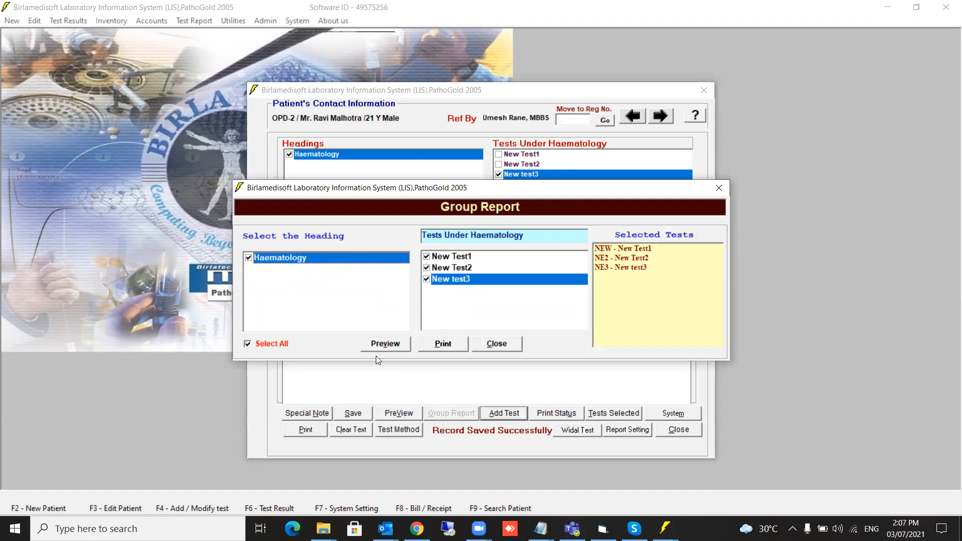
pyautogui.click(388, 342)
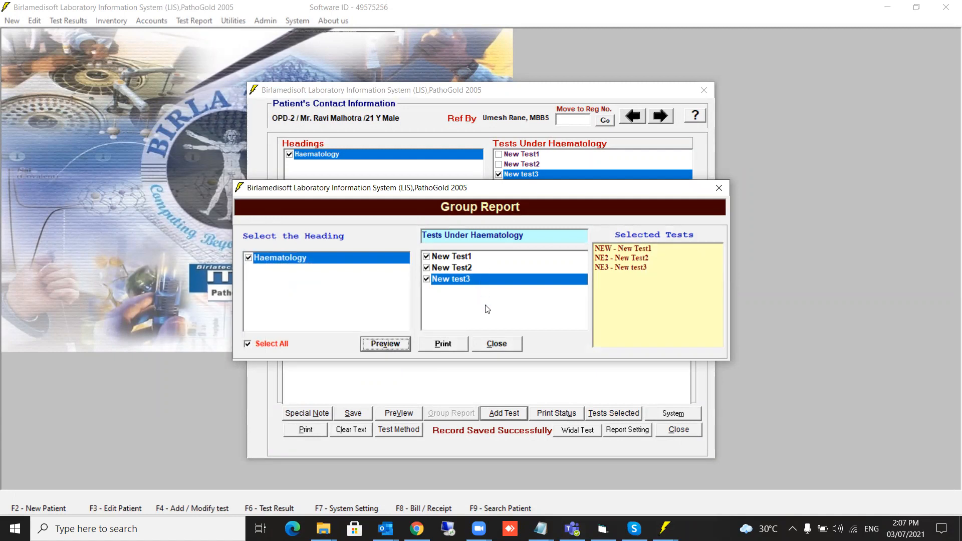
pyautogui.click(383, 345)
pyautogui.click(496, 344)
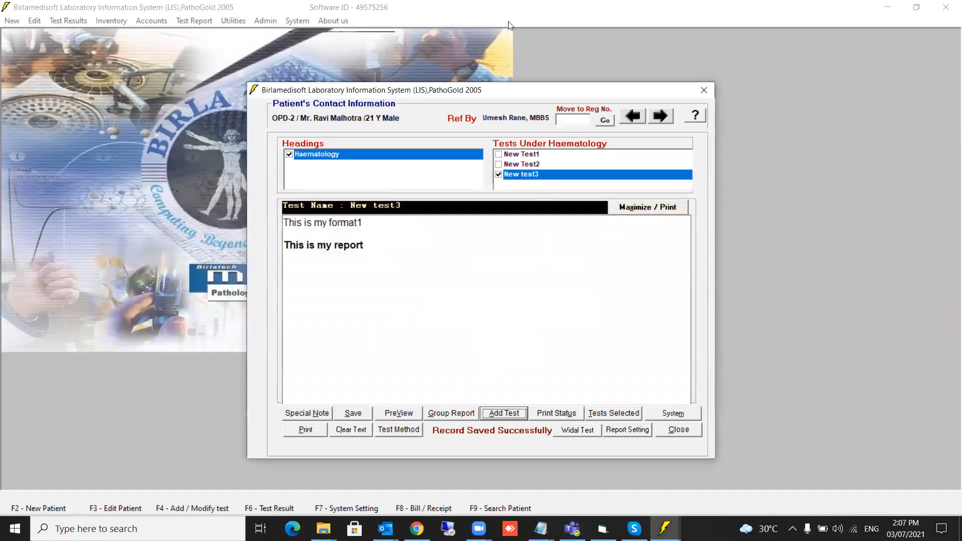
pyautogui.click(399, 413)
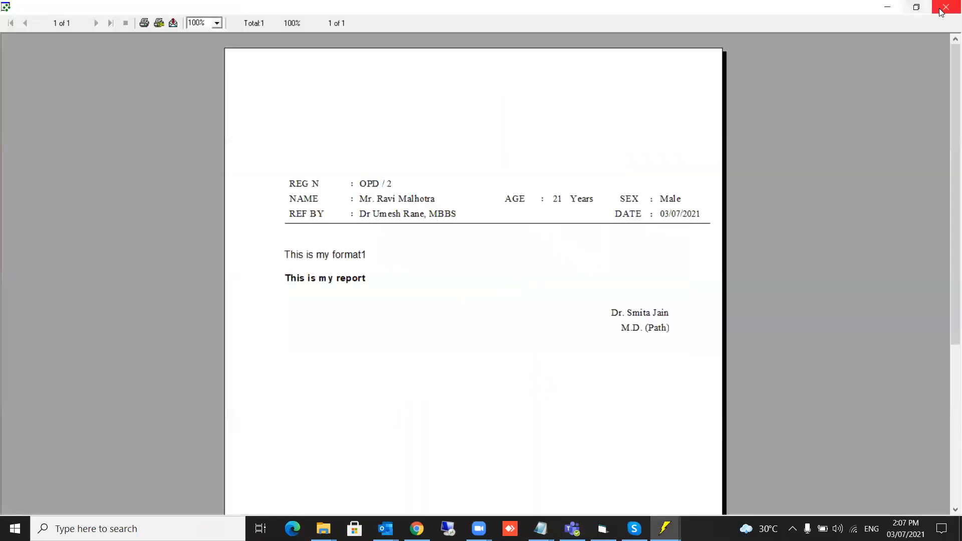
pyautogui.click(946, 7)
# Preview the group report without New test3, then close the patient's test results.
pyautogui.click(443, 414)
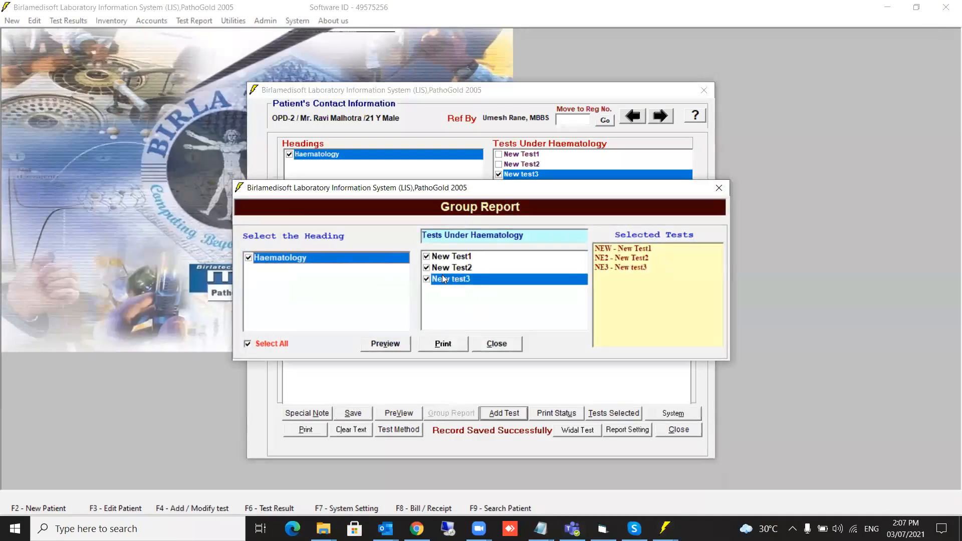
pyautogui.click(426, 279)
pyautogui.click(383, 345)
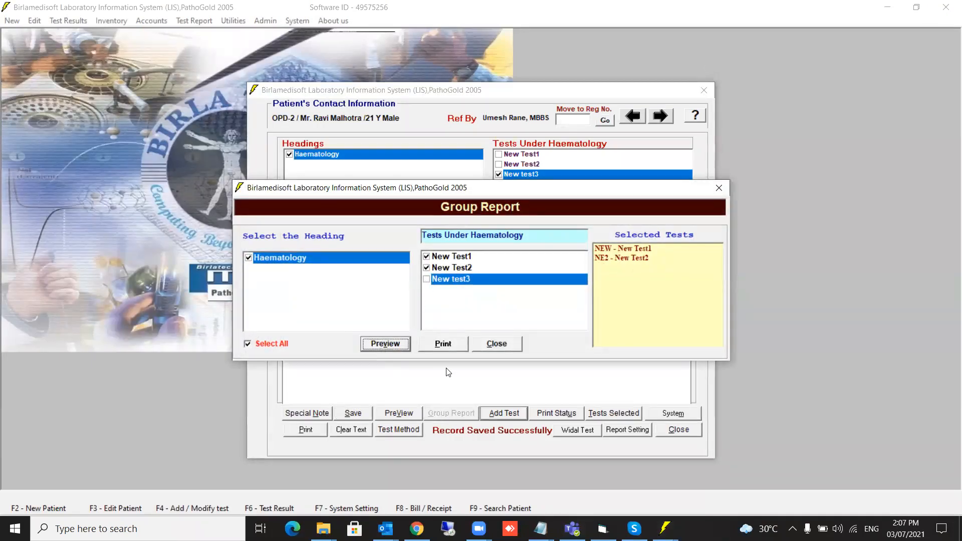
pyautogui.click(504, 346)
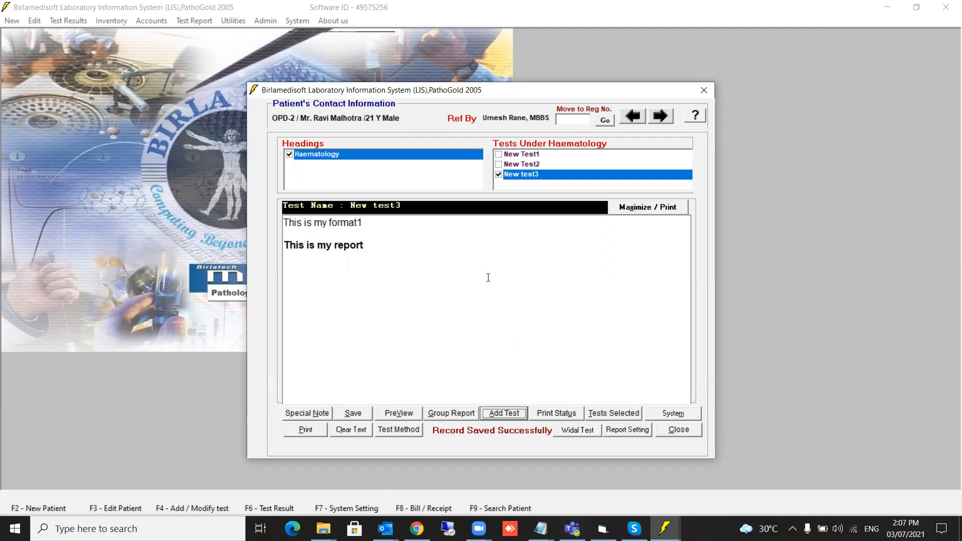
pyautogui.click(678, 430)
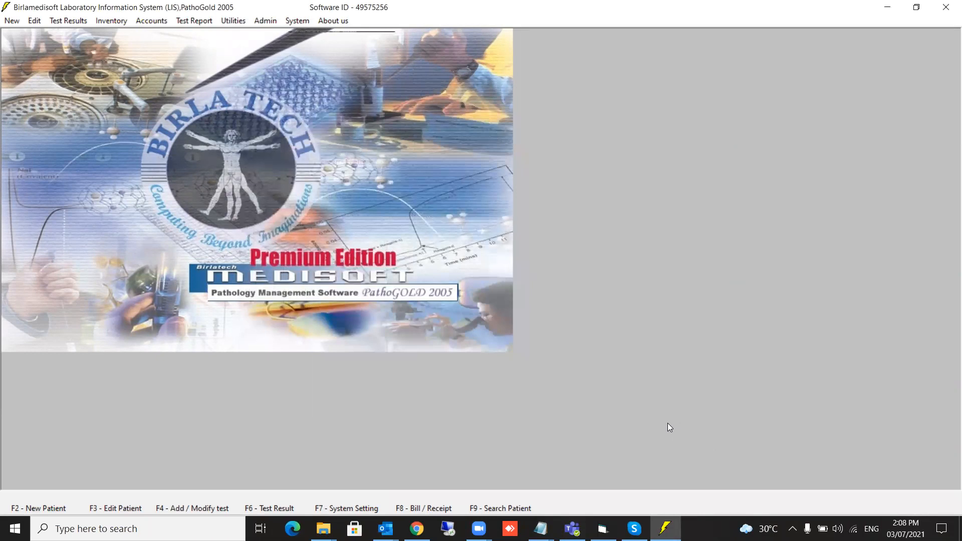
# Open the Profiles form from Add / Modify Tests and enter group name 'Profile1', code 'PRF1'.
pyautogui.click(298, 20)
pyautogui.click(300, 34)
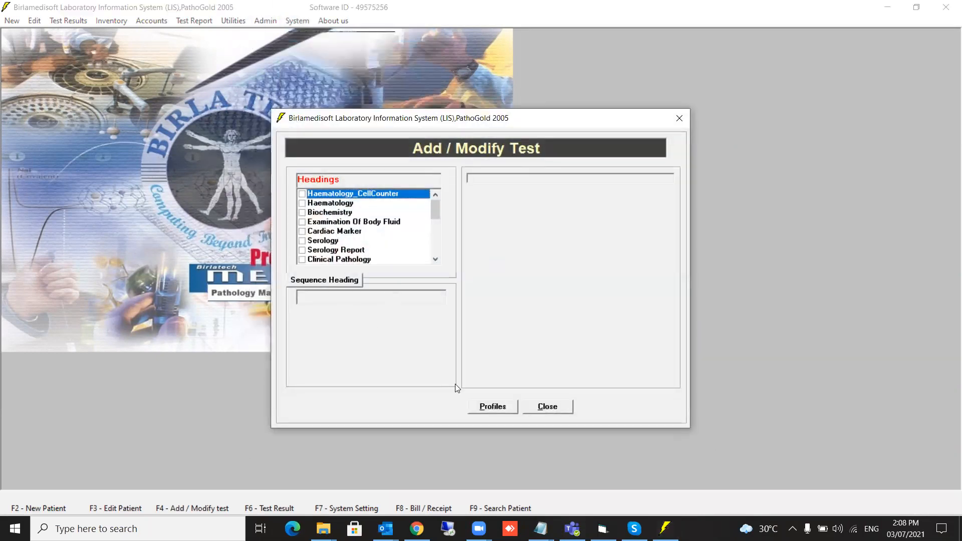
pyautogui.click(492, 406)
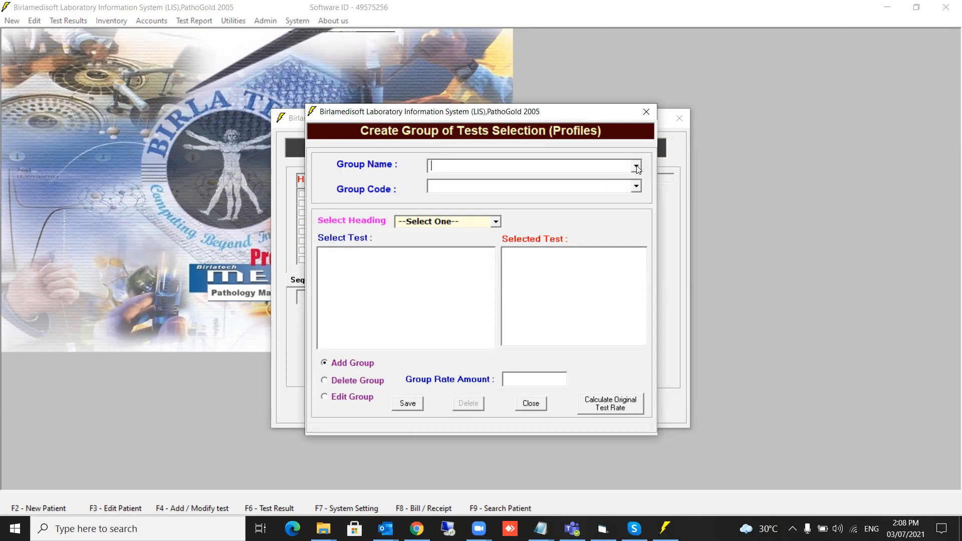
pyautogui.write('Profile')
pyautogui.write('1')
pyautogui.write('PR')
pyautogui.write('F')
pyautogui.write('1')
# Add Plasma GLUCOSE Post-Prandial and Serum CREATININE from the Biochemistry heading.
pyautogui.click(496, 222)
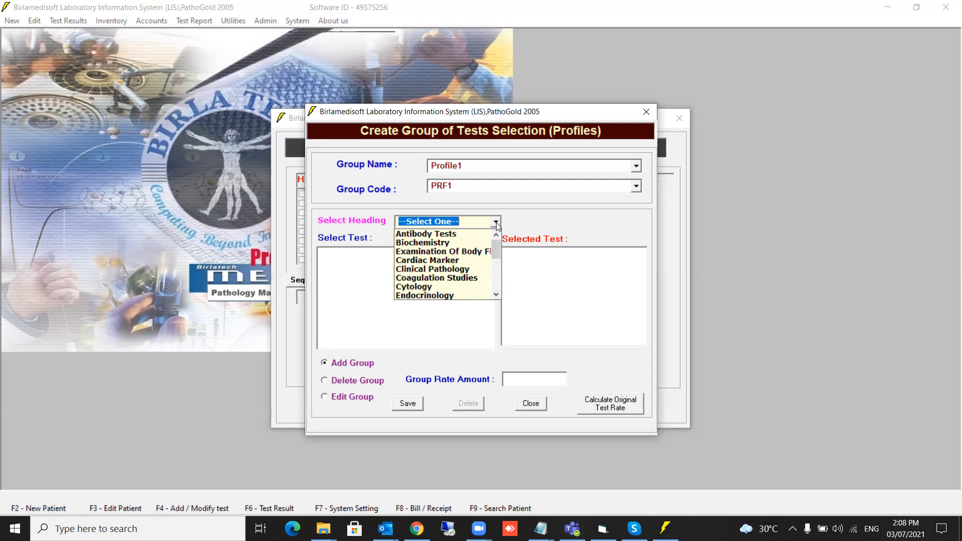
pyautogui.click(453, 243)
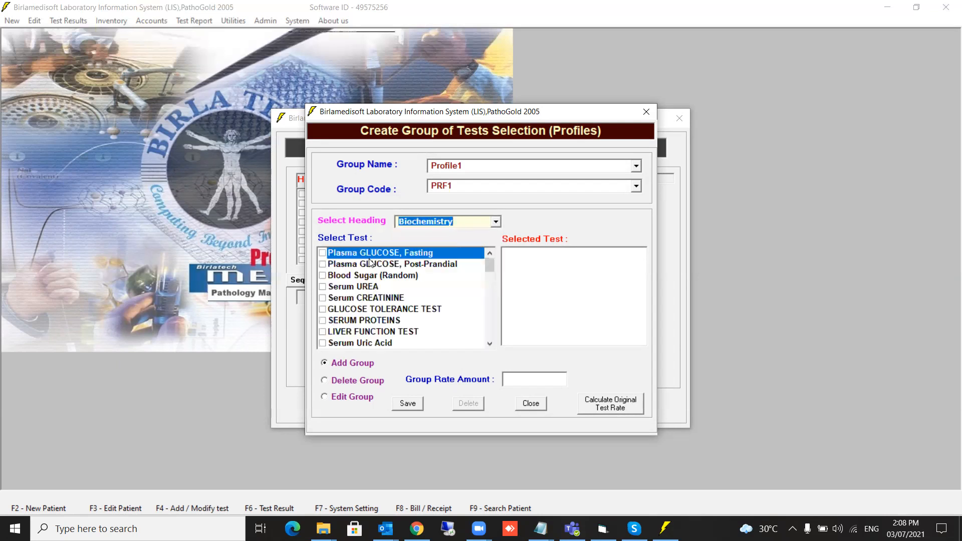
pyautogui.click(323, 265)
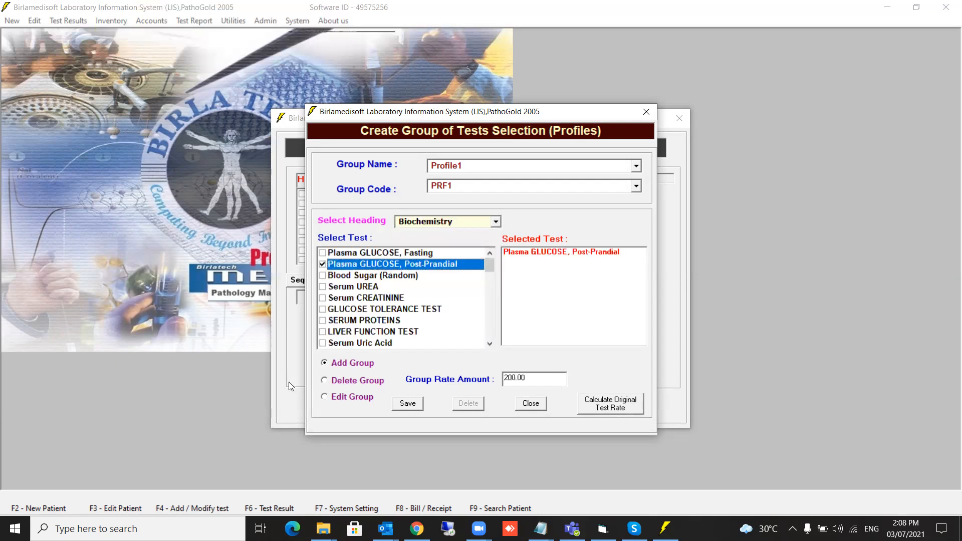
pyautogui.click(324, 298)
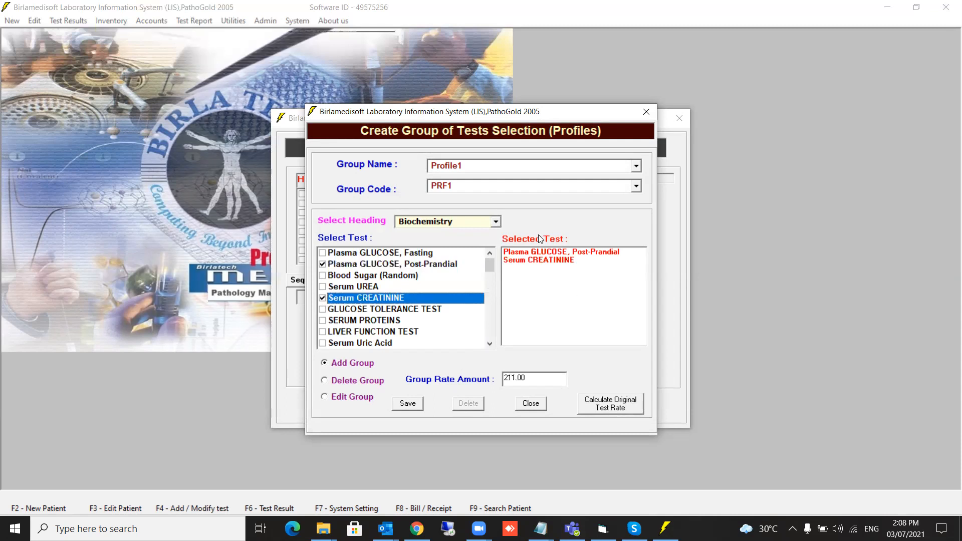
# Add URINE ANALYSIS REPORT from Clinical Pathology and CBC from Haematology.
pyautogui.click(495, 221)
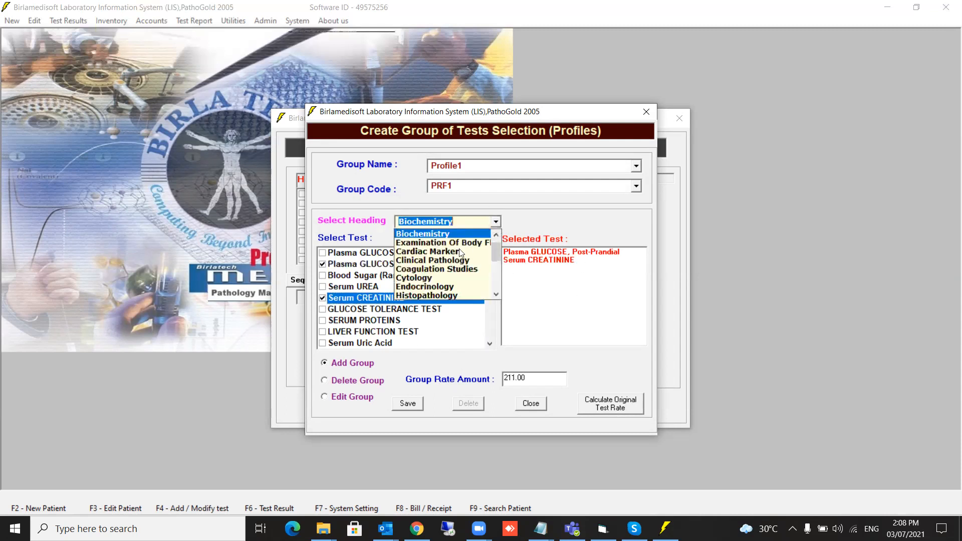
pyautogui.click(425, 260)
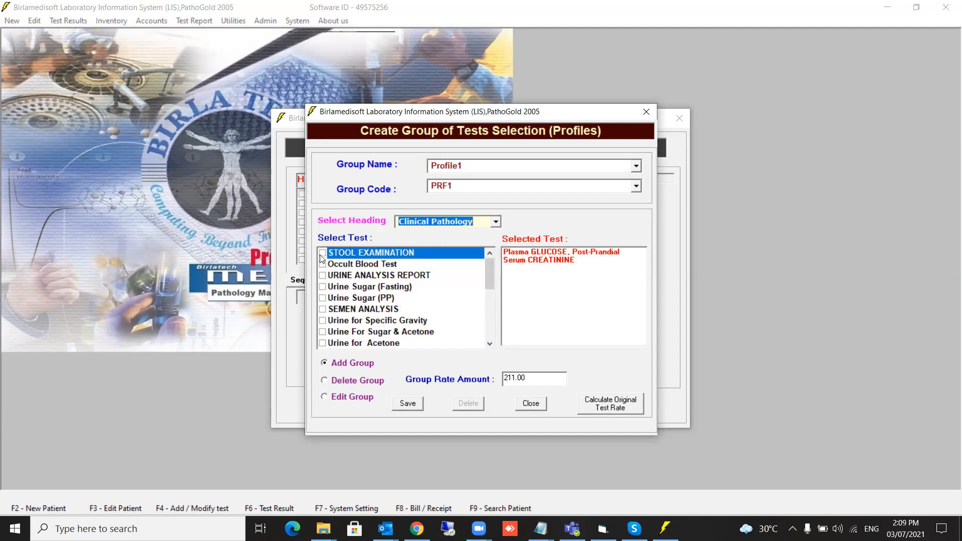
pyautogui.click(322, 275)
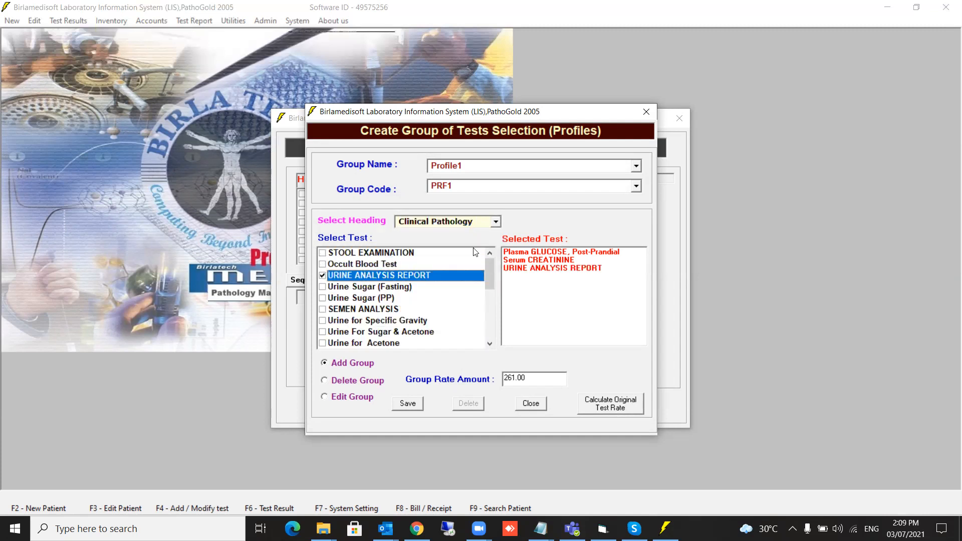
pyautogui.click(496, 221)
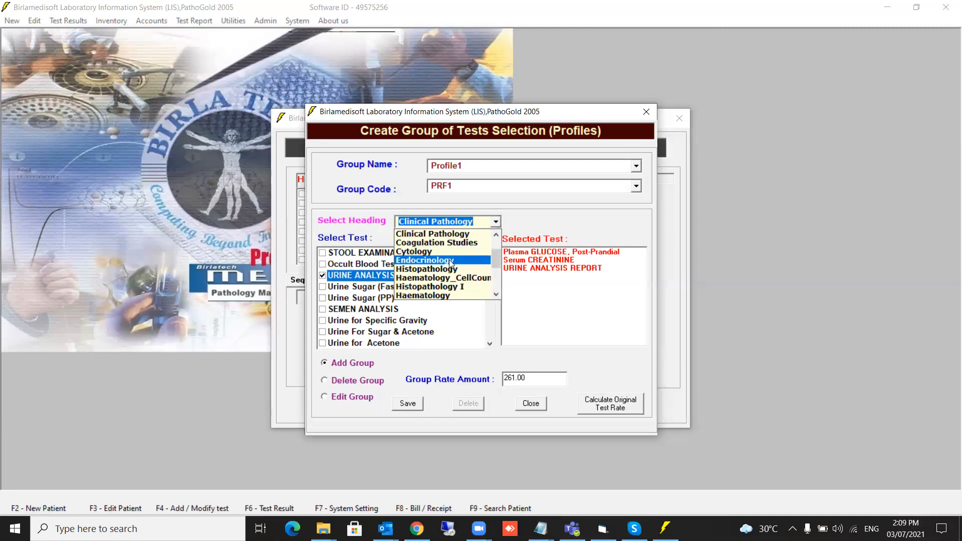
pyautogui.scroll(-2, 444, 276)
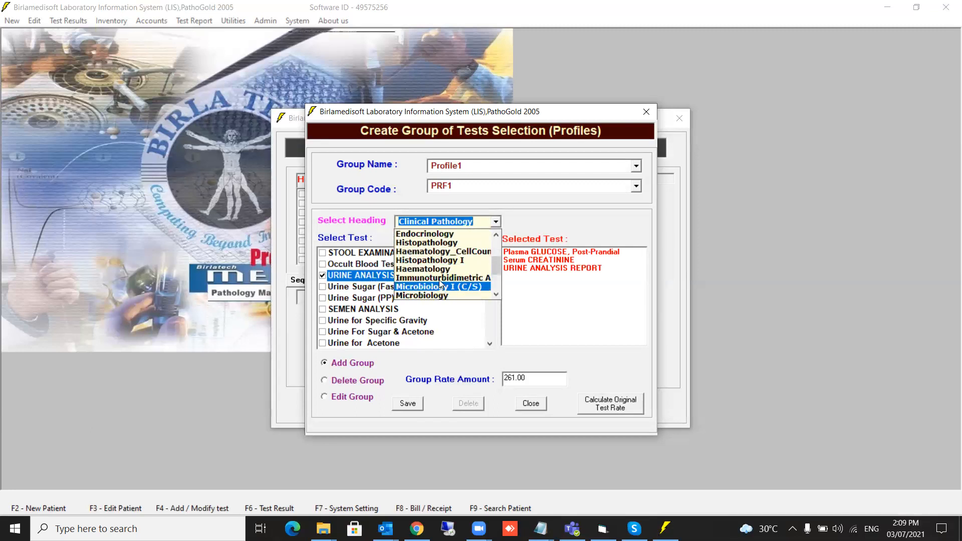
pyautogui.click(436, 271)
pyautogui.click(322, 253)
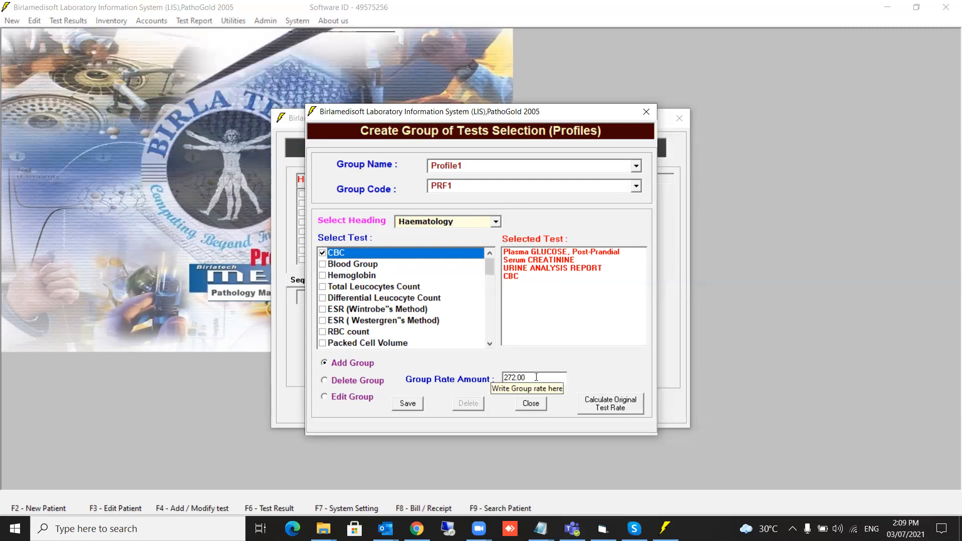
# Replace the group rate with 150, recalculate the original rate, and save Profile1 with the manual rate.
pyautogui.moveTo(536, 377); pyautogui.dragTo(491, 381)
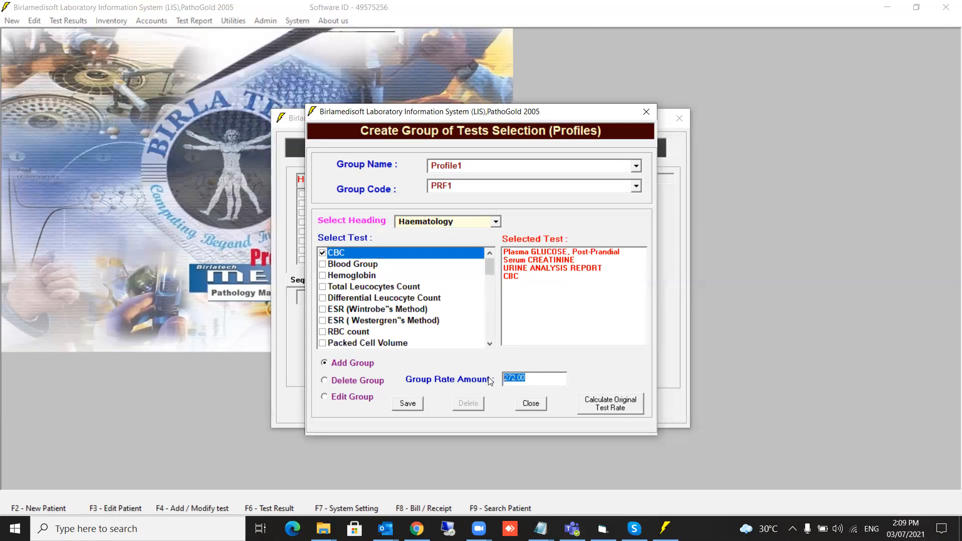
pyautogui.write('150')
pyautogui.click(616, 411)
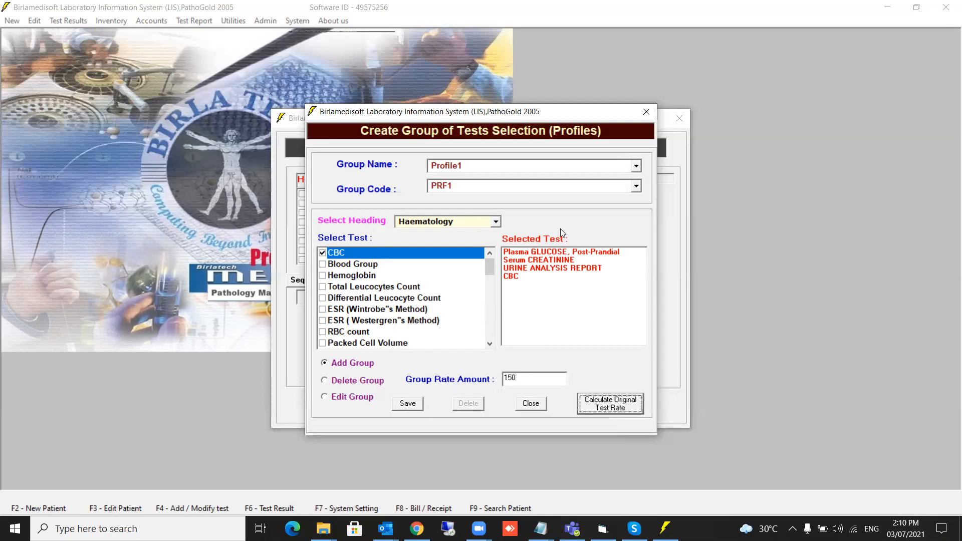
pyautogui.click(407, 404)
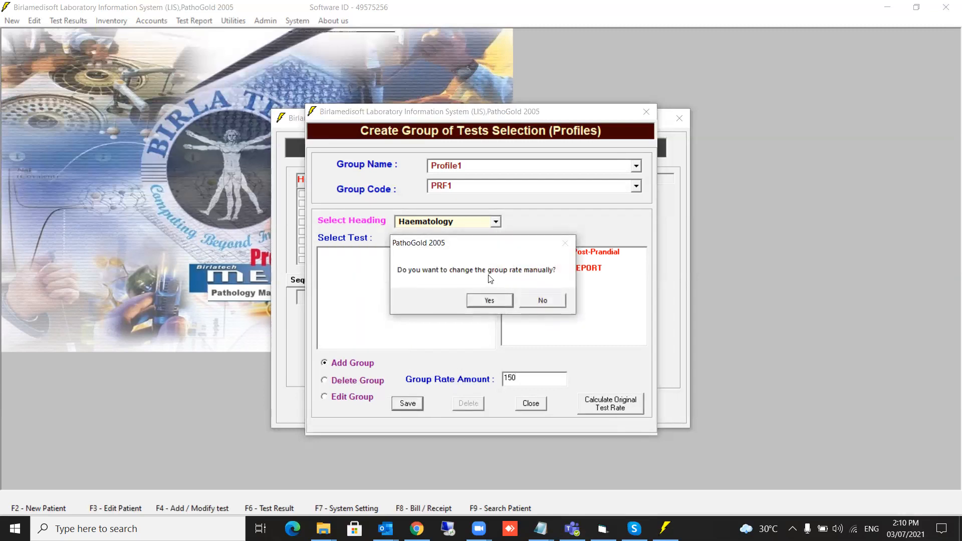
pyautogui.click(483, 303)
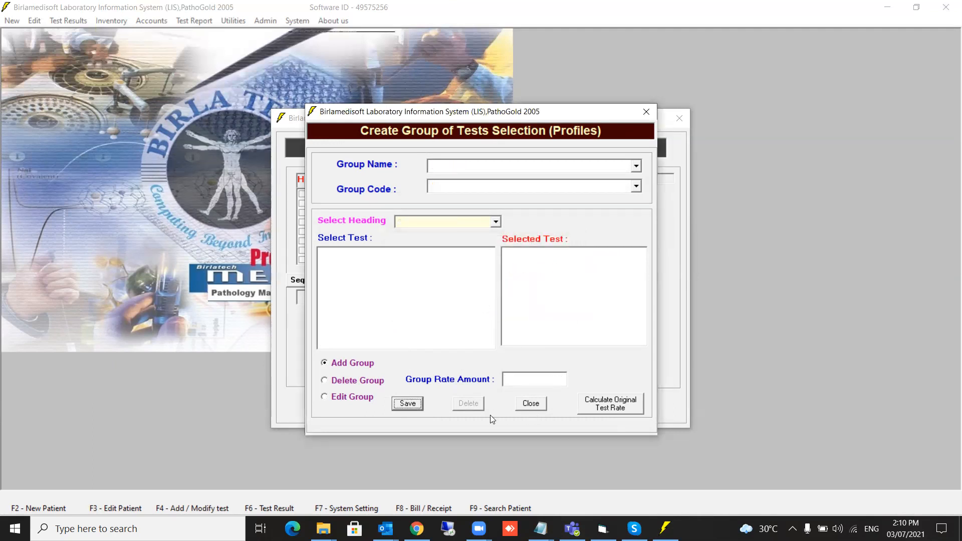
# Load Profile1 in Edit Group and add ESR (Wintrobe's Method) from the Haematology heading.
pyautogui.click(329, 398)
pyautogui.click(636, 166)
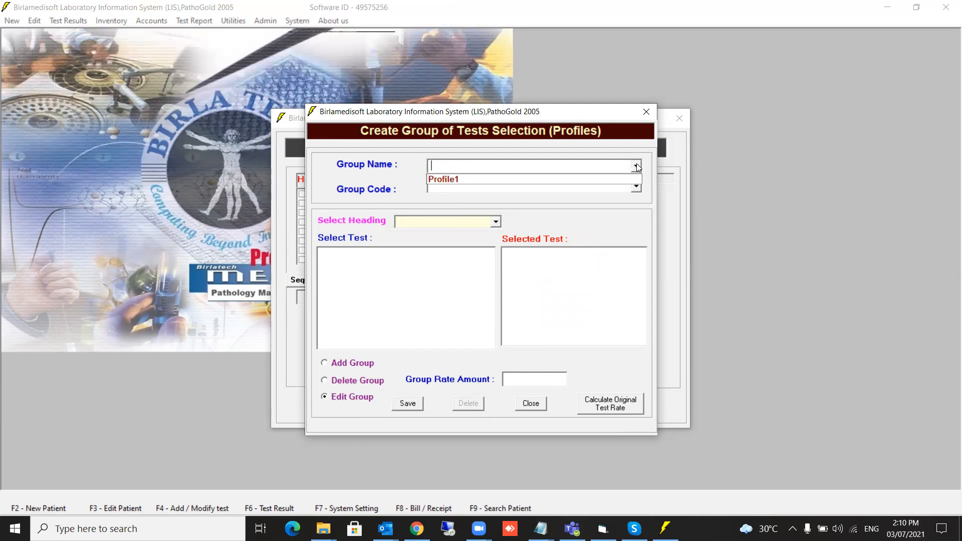
pyautogui.click(548, 183)
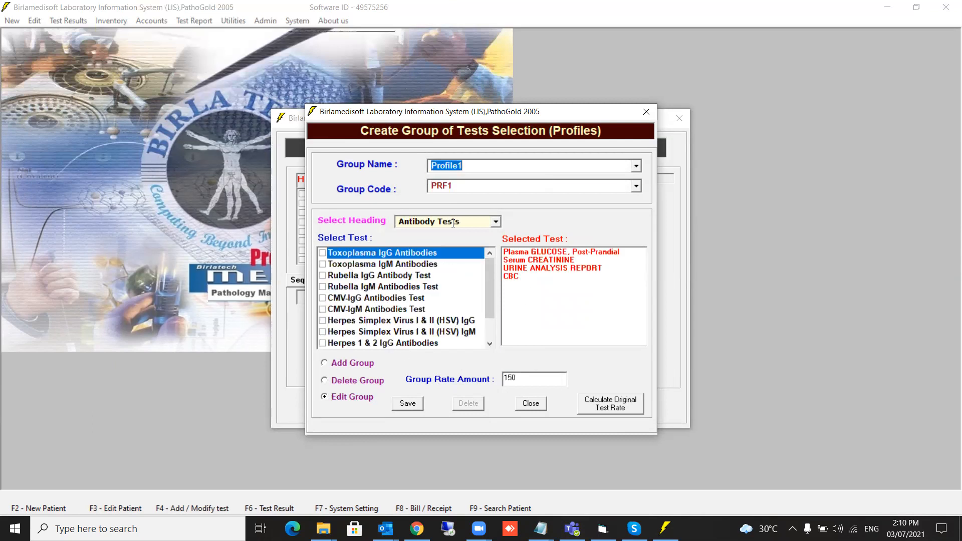
pyautogui.click(494, 222)
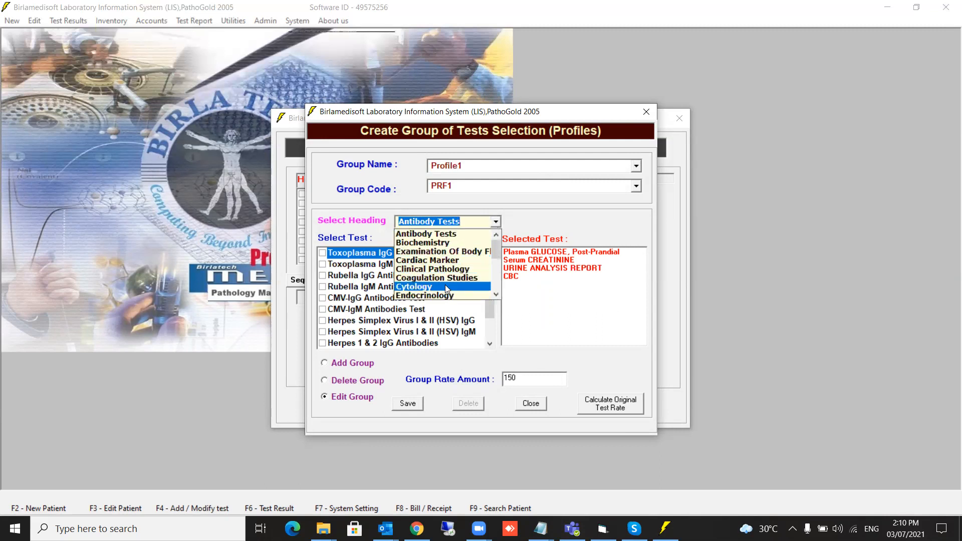
pyautogui.scroll(-3, 444, 279)
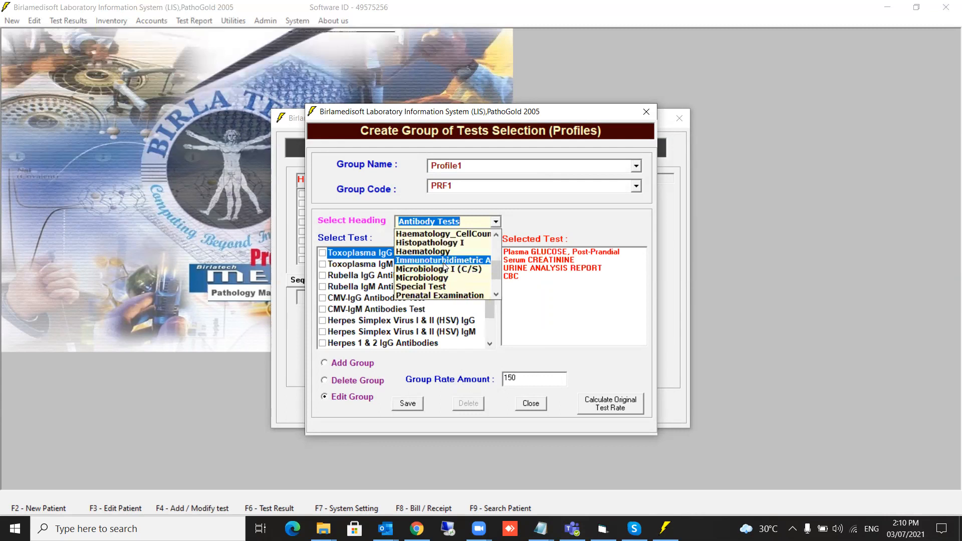
pyautogui.click(431, 251)
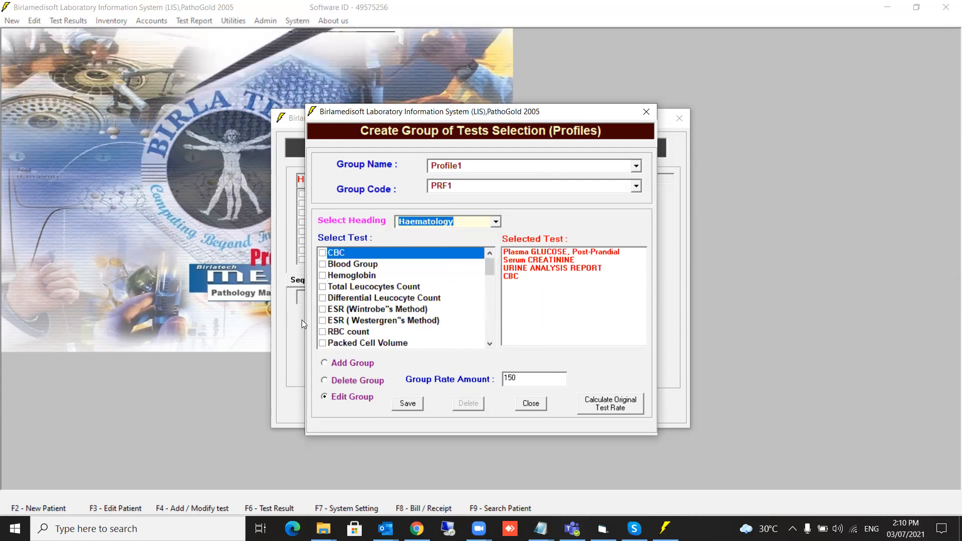
pyautogui.click(321, 310)
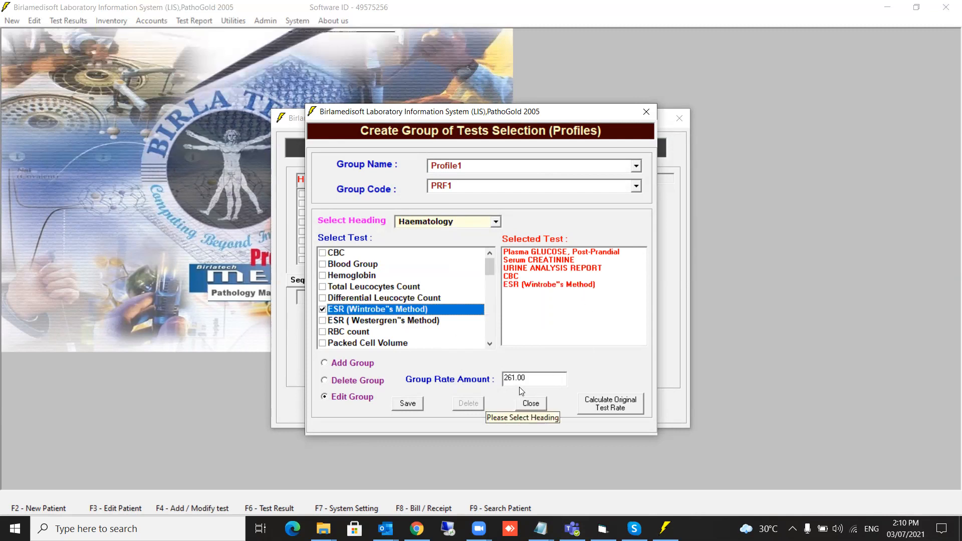
# Reset the group rate to 150, save with the manual rate confirmed, and close the profile window.
pyautogui.moveTo(530, 373); pyautogui.dragTo(494, 383)
pyautogui.write('150')
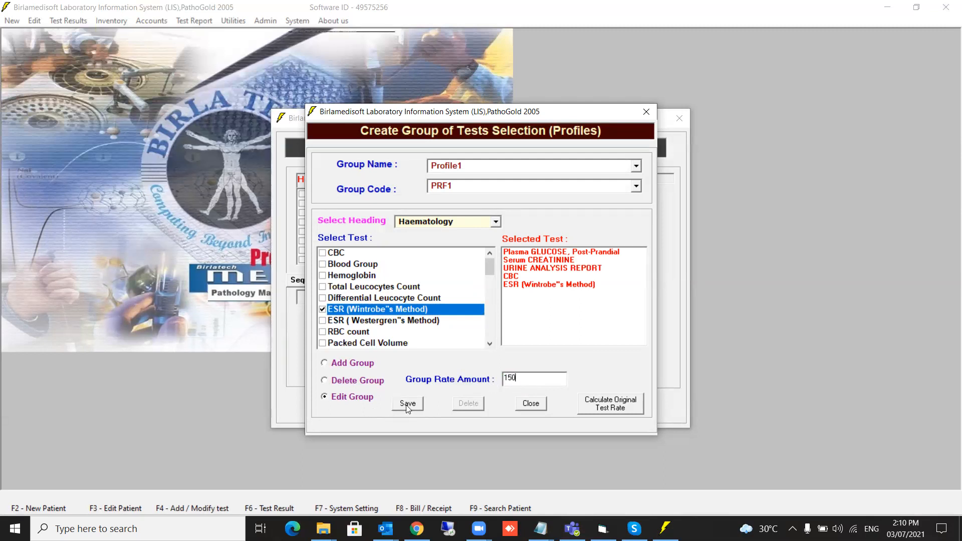
pyautogui.click(400, 409)
pyautogui.click(490, 300)
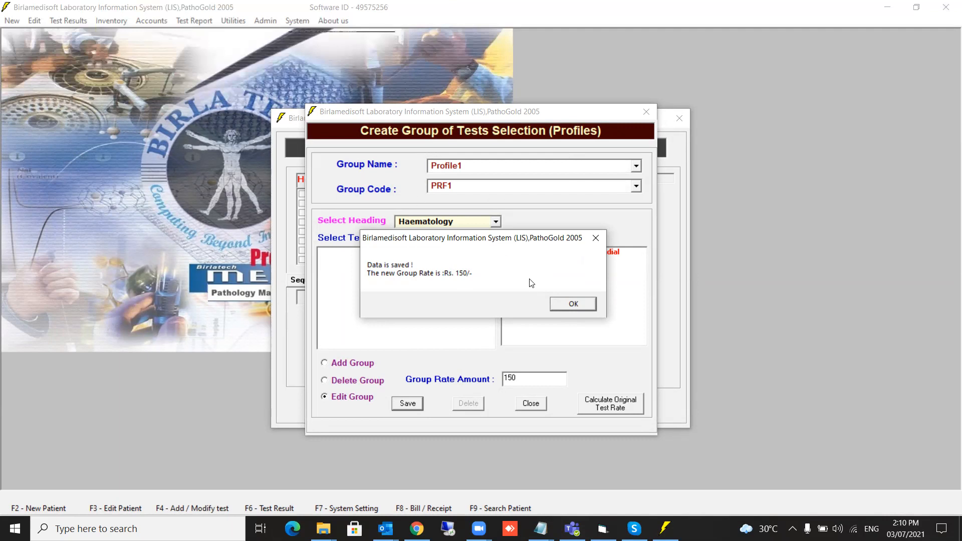
pyautogui.click(573, 303)
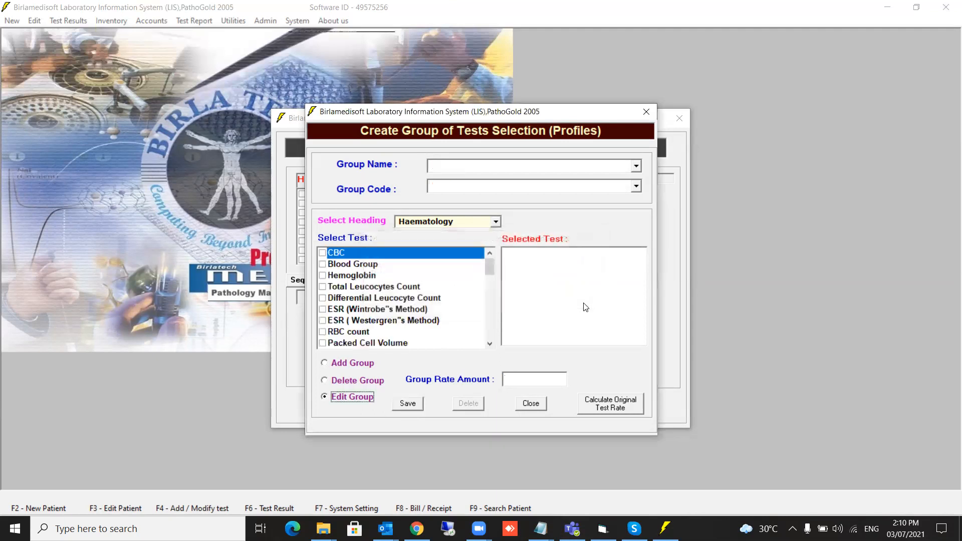
pyautogui.click(531, 404)
# Start a new patient registration with a referring doctor and the title Ms.
pyautogui.click(553, 406)
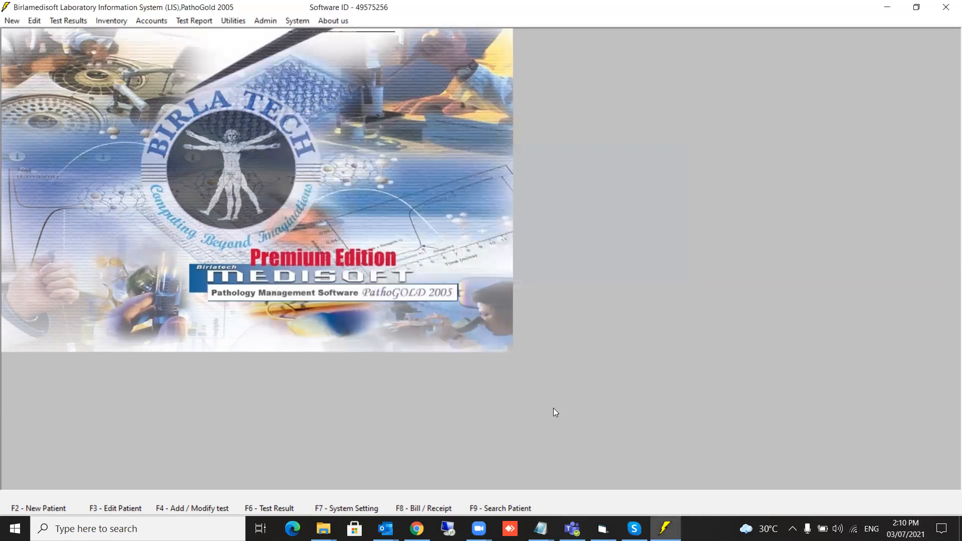
pyautogui.click(16, 494)
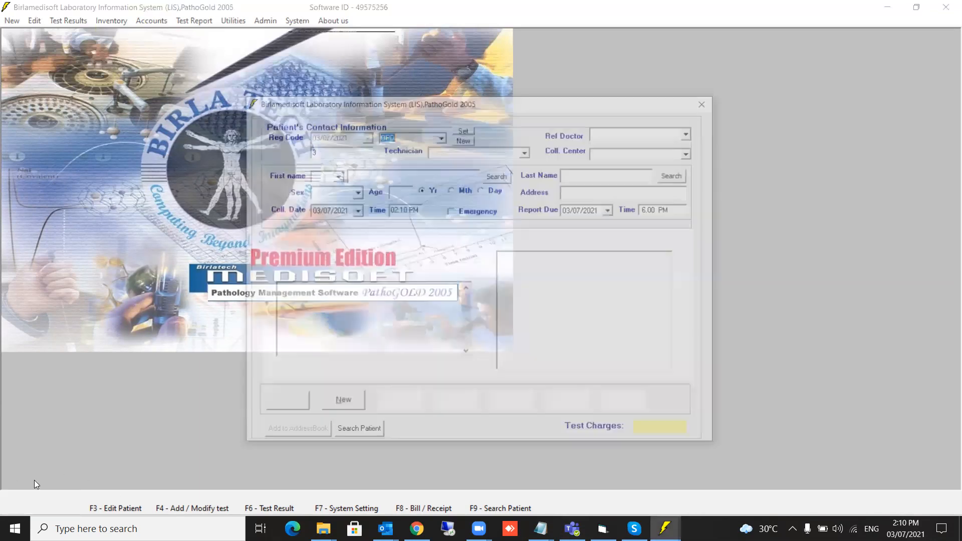
pyautogui.click(692, 133)
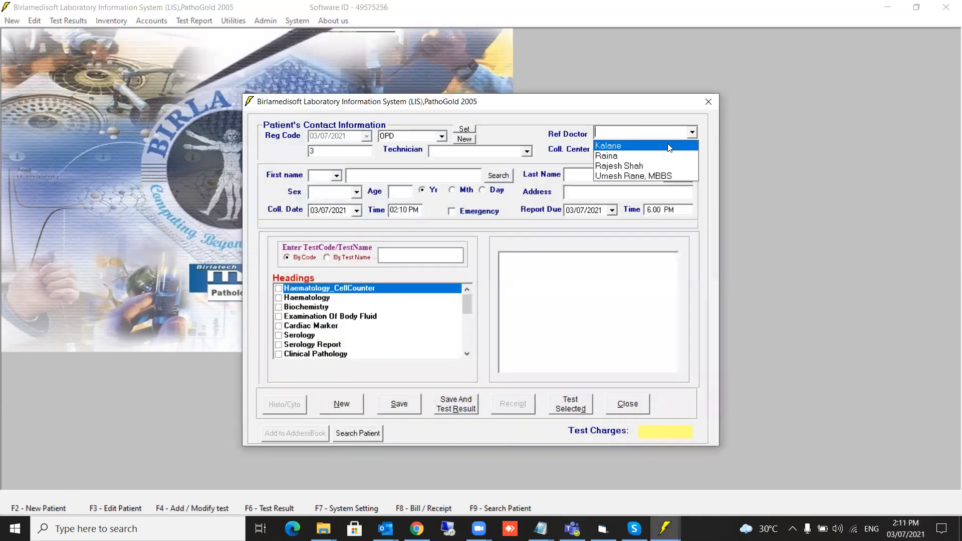
pyautogui.click(636, 166)
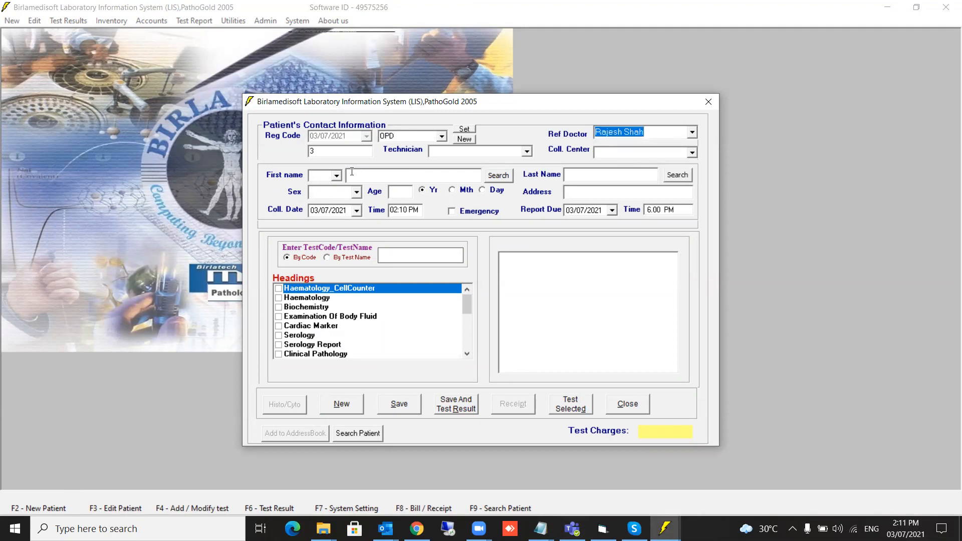
pyautogui.click(336, 176)
pyautogui.click(327, 189)
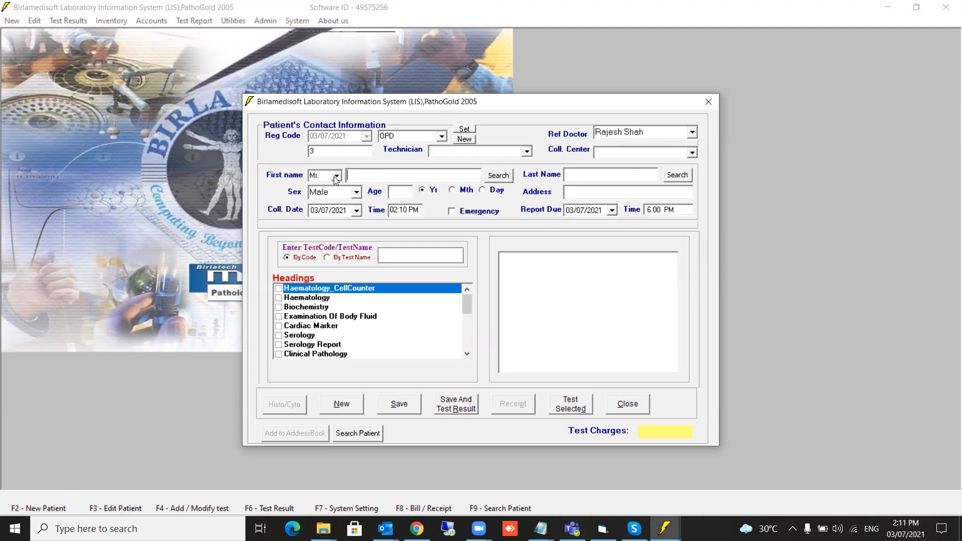
pyautogui.click(336, 177)
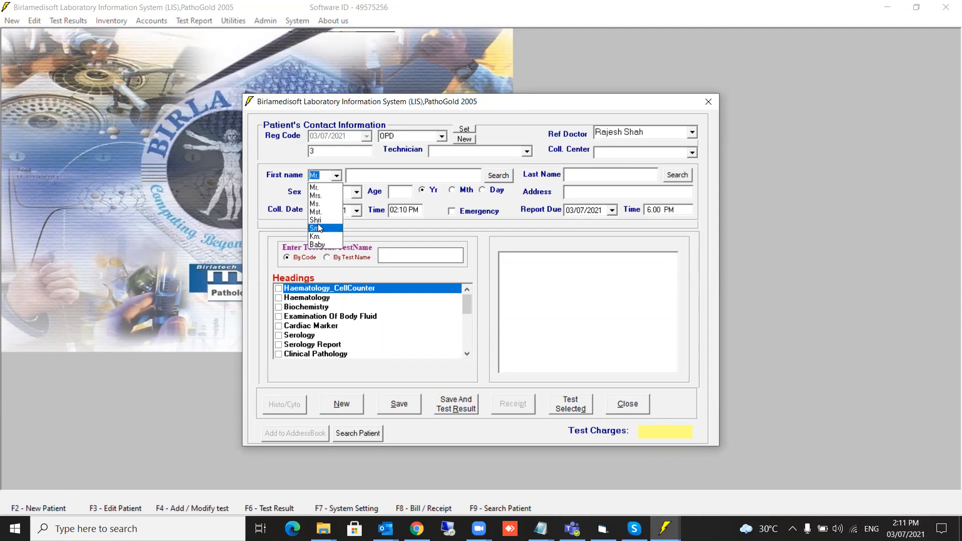
pyautogui.click(319, 204)
# Enter the patient's first and last name and age 21, then tick the Profile1 test group.
pyautogui.click(379, 174)
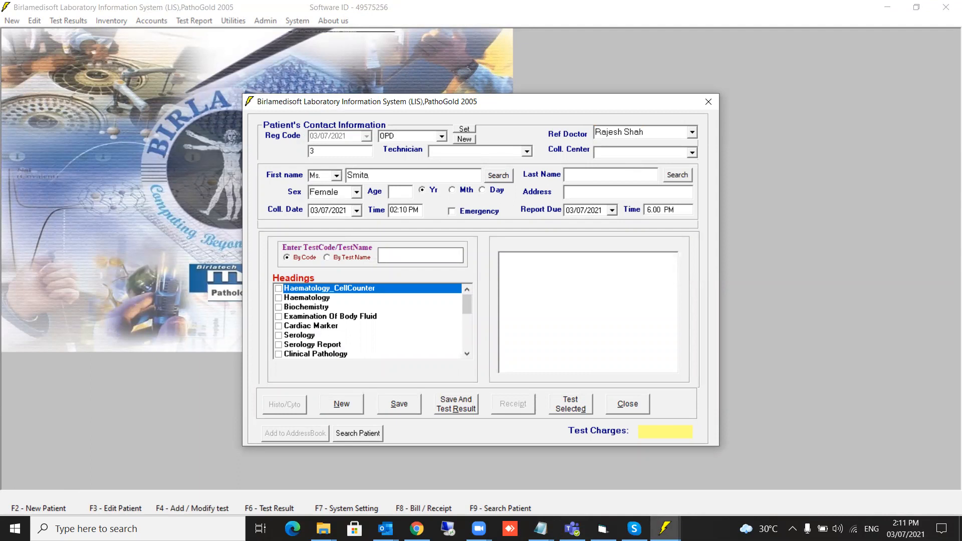
pyautogui.press('Tab')
pyautogui.click(399, 192)
pyautogui.write('21')
pyautogui.moveTo(467, 303); pyautogui.dragTo(467, 339)
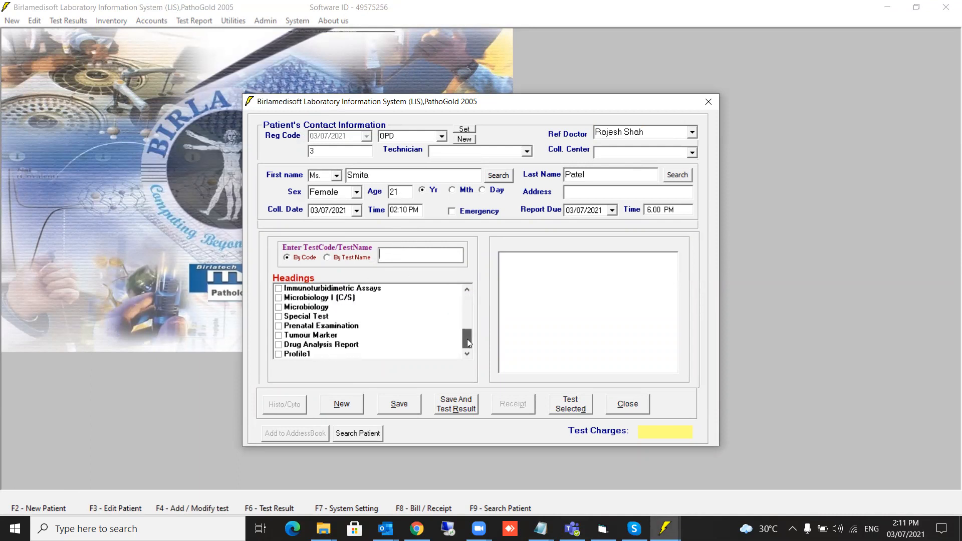
pyautogui.click(278, 357)
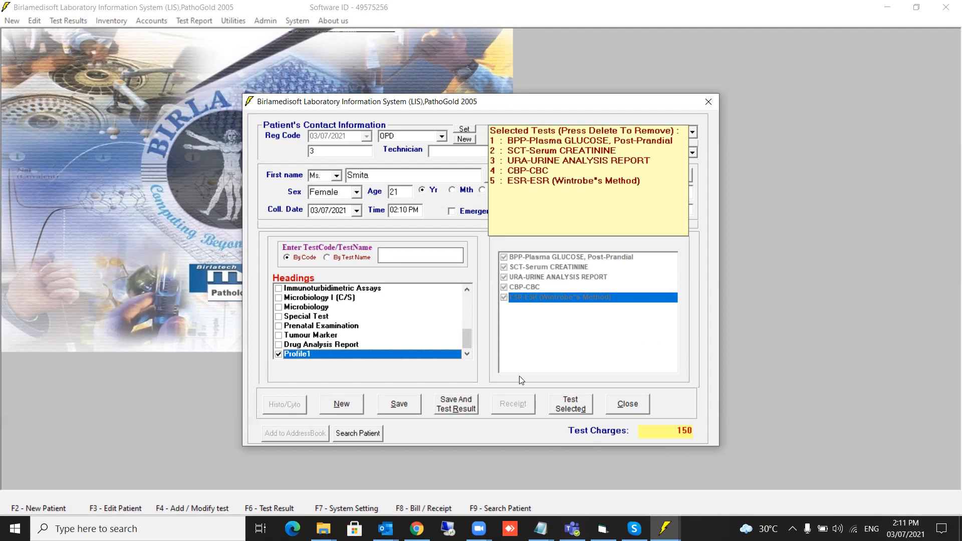
# Save the new patient's registration and go straight to its Test Result entry window.
pyautogui.click(464, 408)
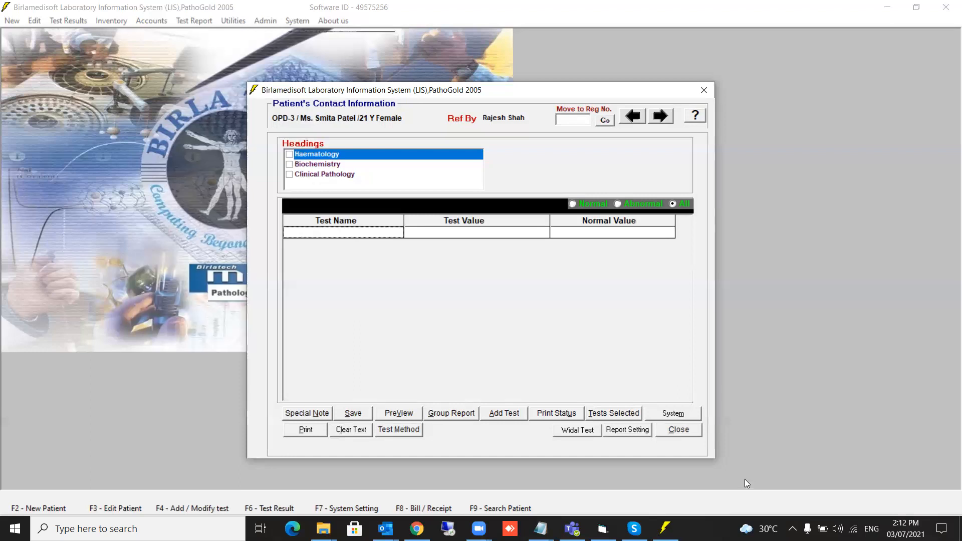
# Close result entry and open the test group Profiles editor from System > Add / Modify Tests.
pyautogui.click(678, 434)
pyautogui.click(297, 20)
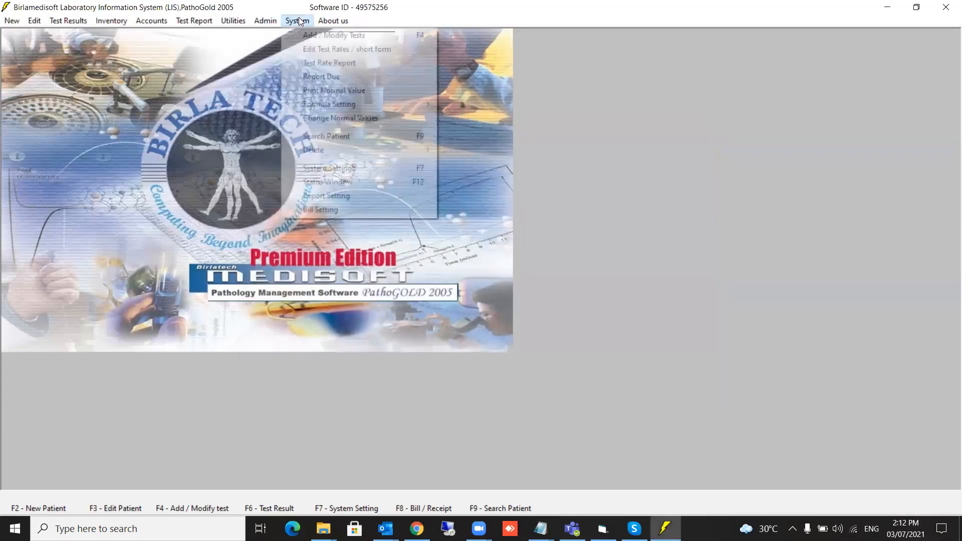
pyautogui.click(297, 36)
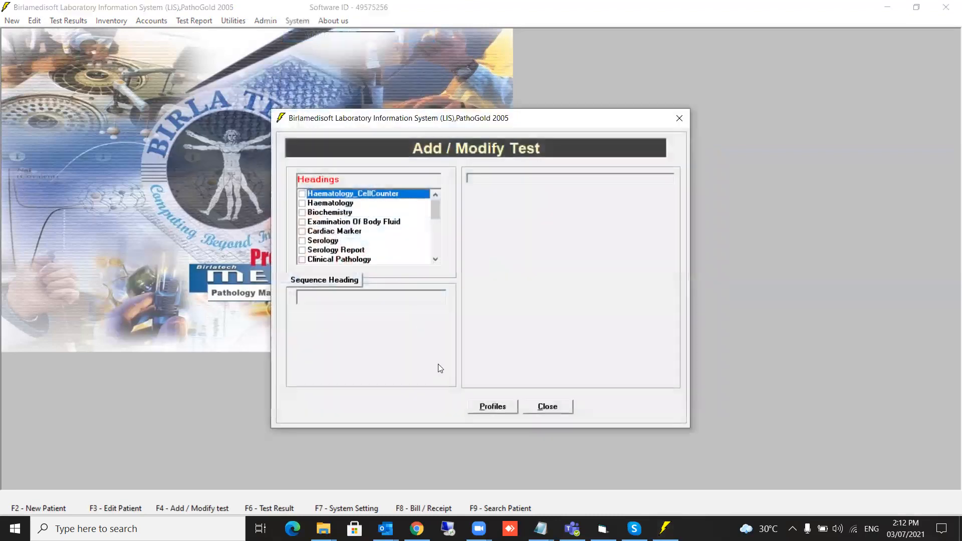
pyautogui.click(492, 407)
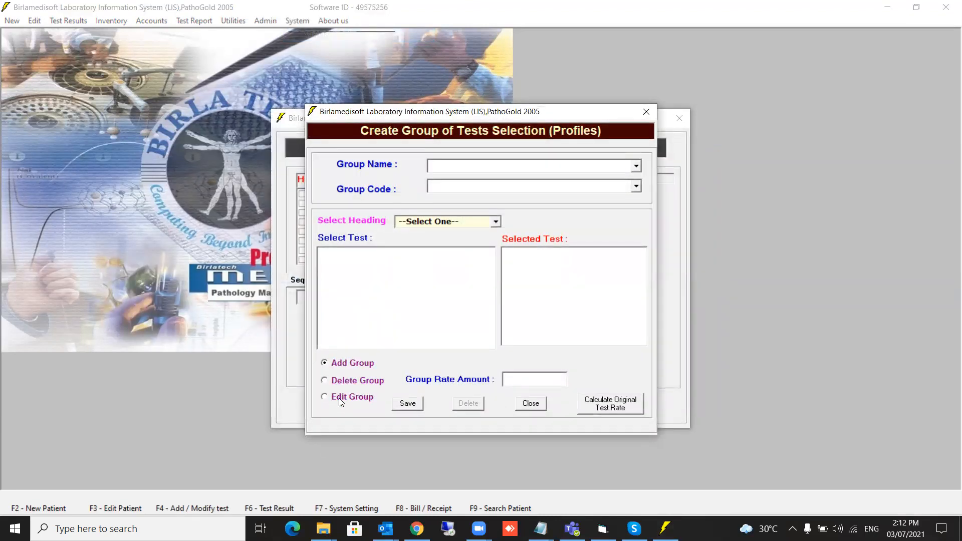
# Browse the group name list under the Add, Edit and Delete modes, settling on Edit Group.
pyautogui.click(636, 166)
pyautogui.click(339, 403)
pyautogui.click(333, 398)
pyautogui.click(344, 363)
pyautogui.click(337, 401)
pyautogui.click(343, 382)
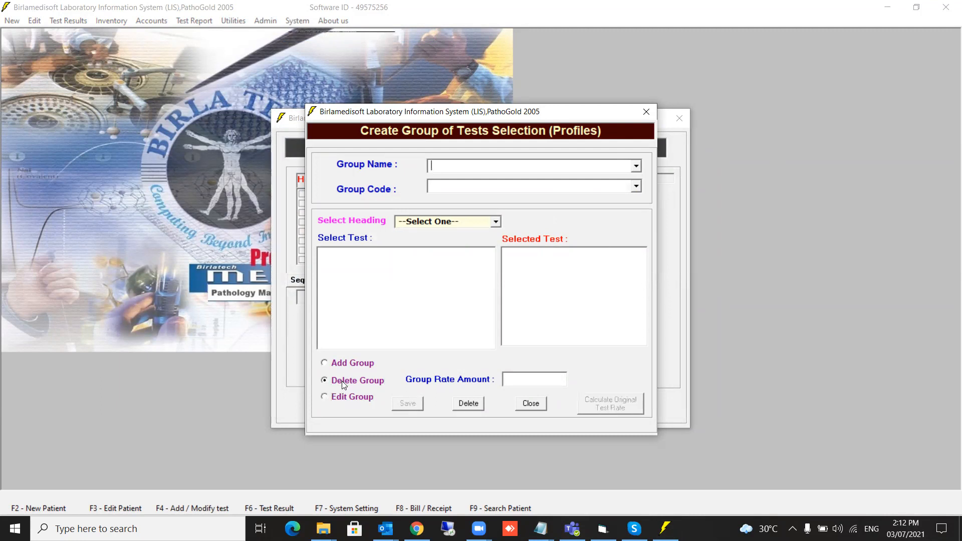
pyautogui.click(635, 166)
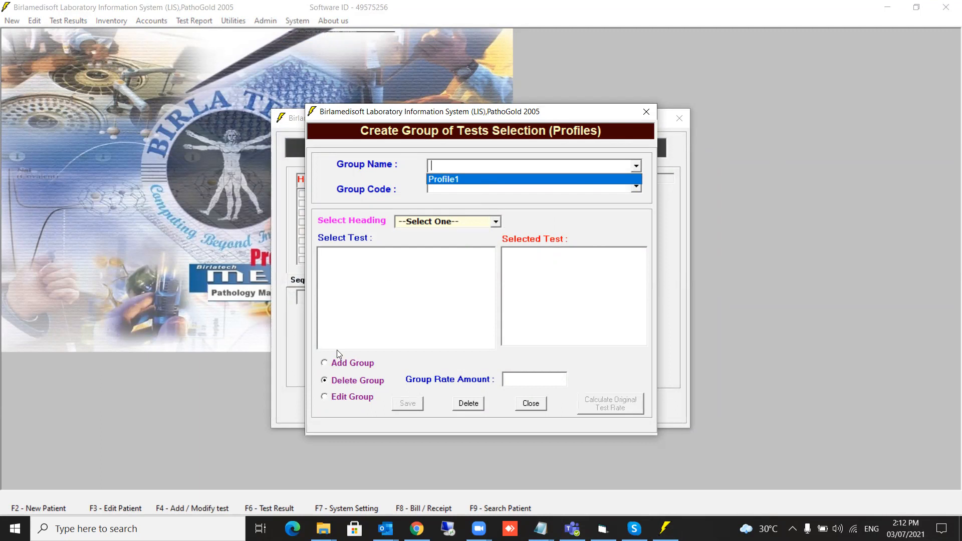
pyautogui.click(343, 398)
pyautogui.click(343, 398)
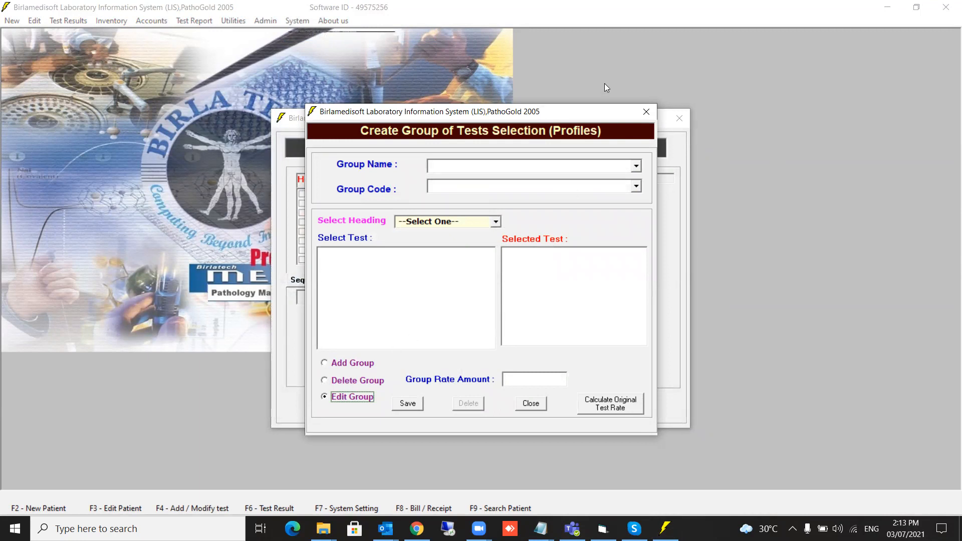
# Change Profile1's group rate from 150 to 200, save and confirm, then close the editors.
pyautogui.click(636, 169)
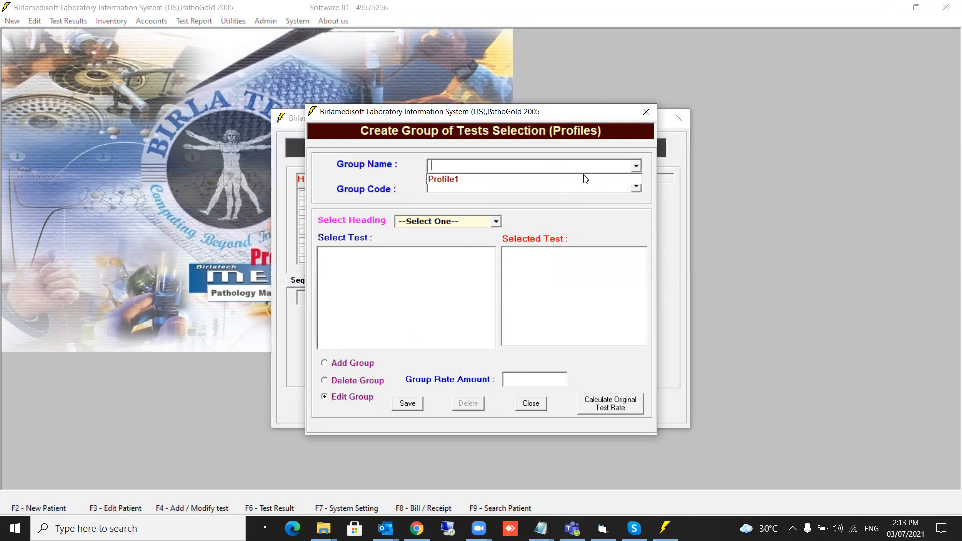
pyautogui.click(583, 180)
pyautogui.click(525, 376)
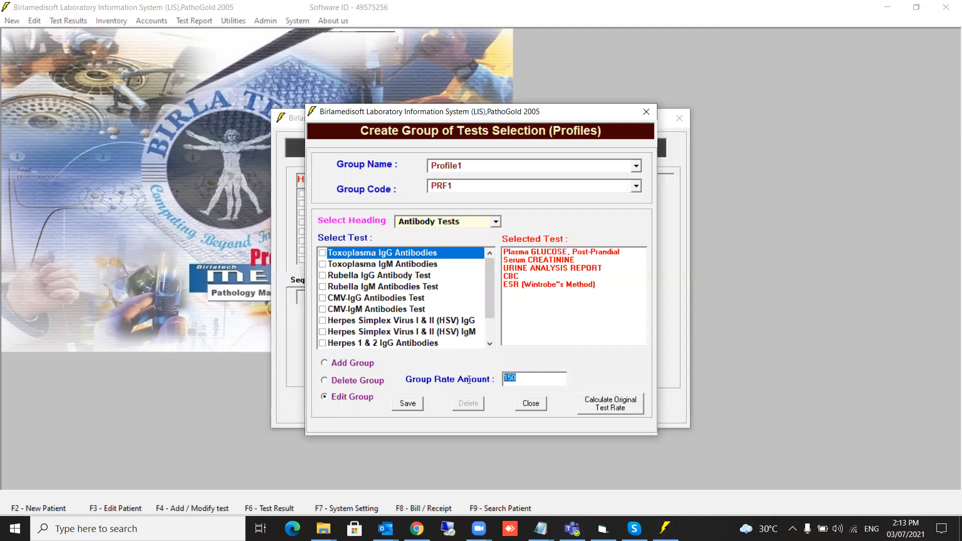
pyautogui.write('200')
pyautogui.click(412, 405)
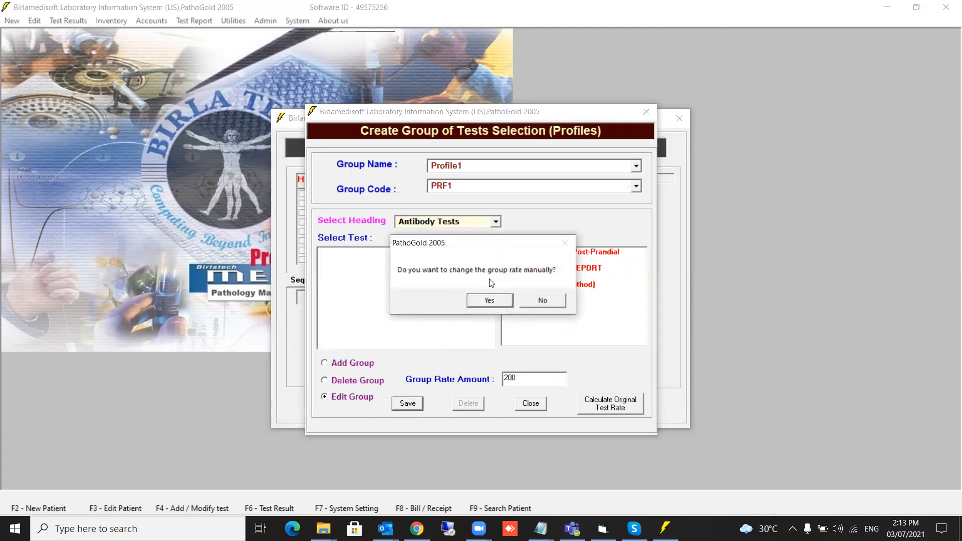
pyautogui.click(490, 300)
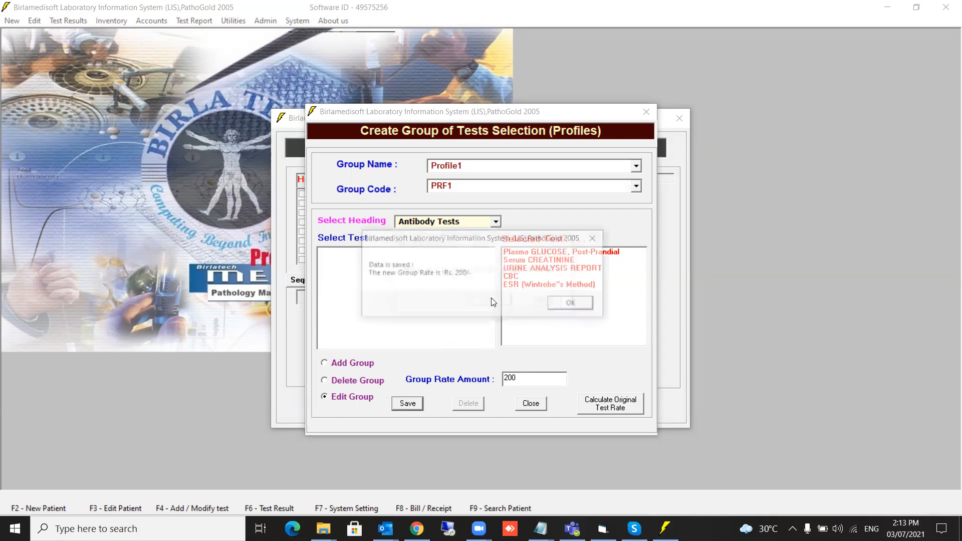
pyautogui.click(575, 304)
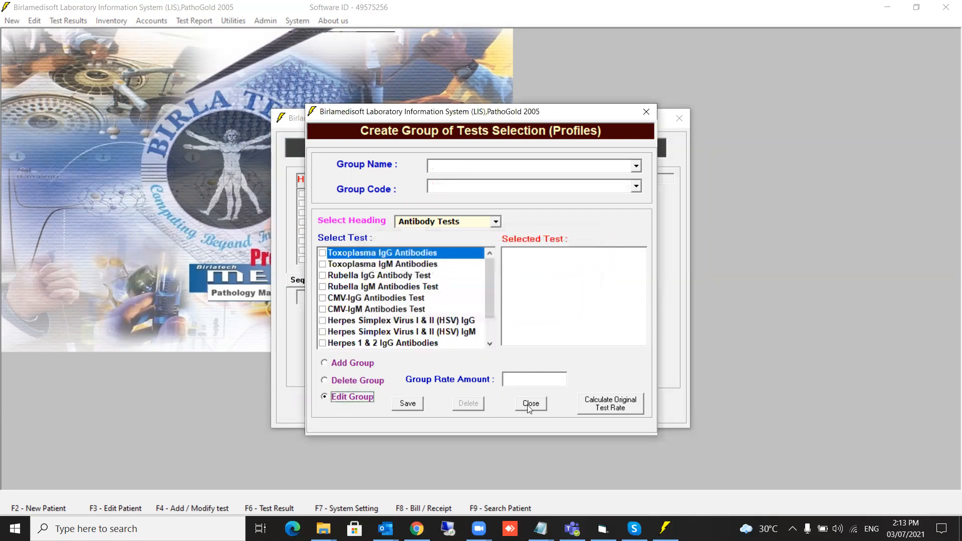
pyautogui.click(530, 404)
pyautogui.click(541, 407)
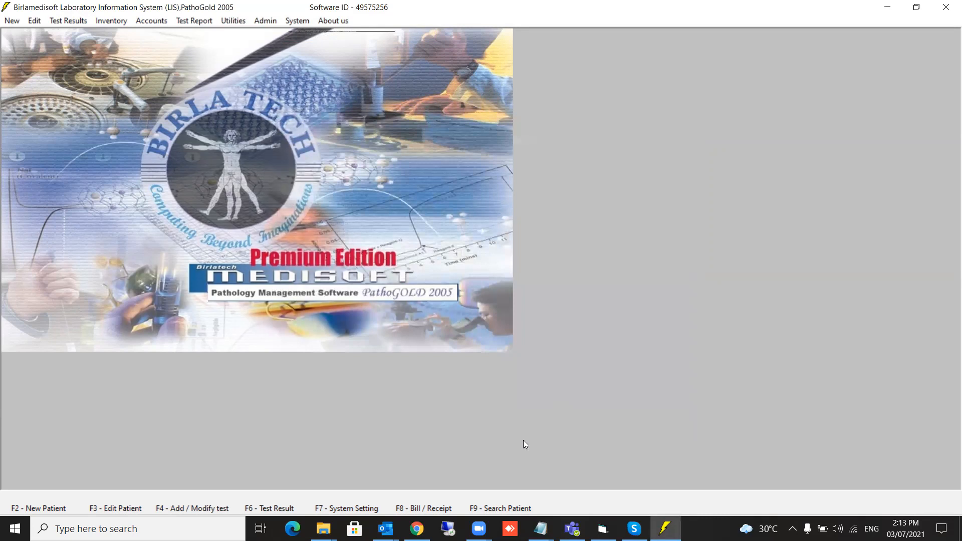
pyautogui.press('F8')
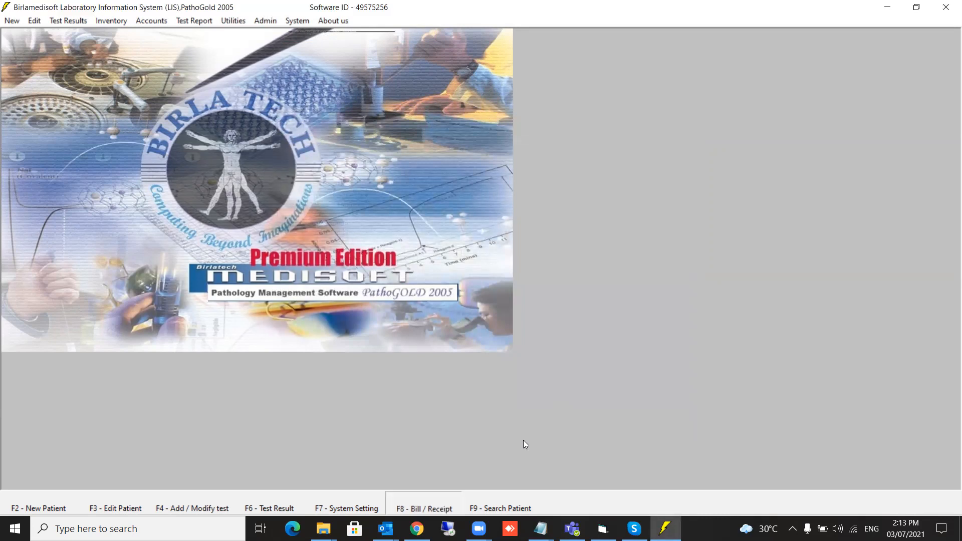
pyautogui.doubleClick(469, 245)
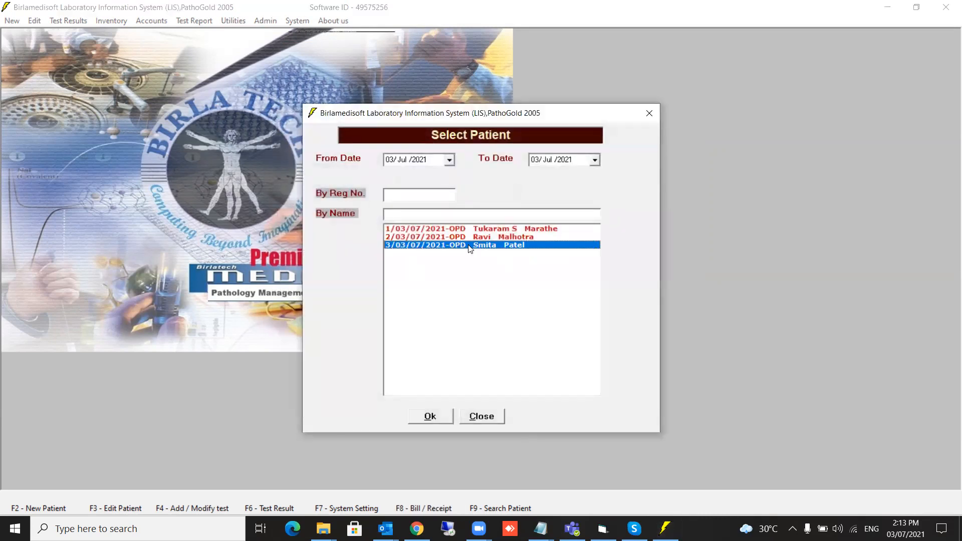
pyautogui.click(431, 416)
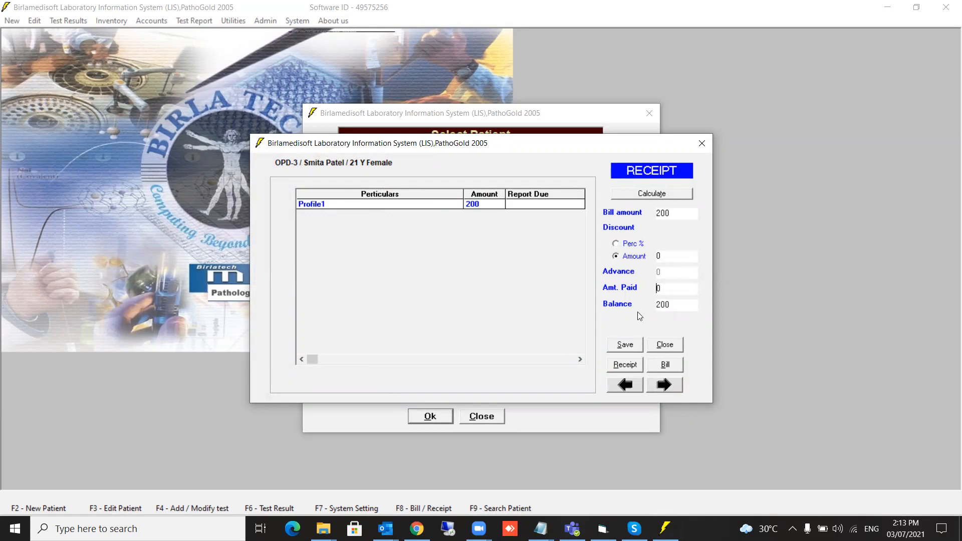
pyautogui.click(664, 345)
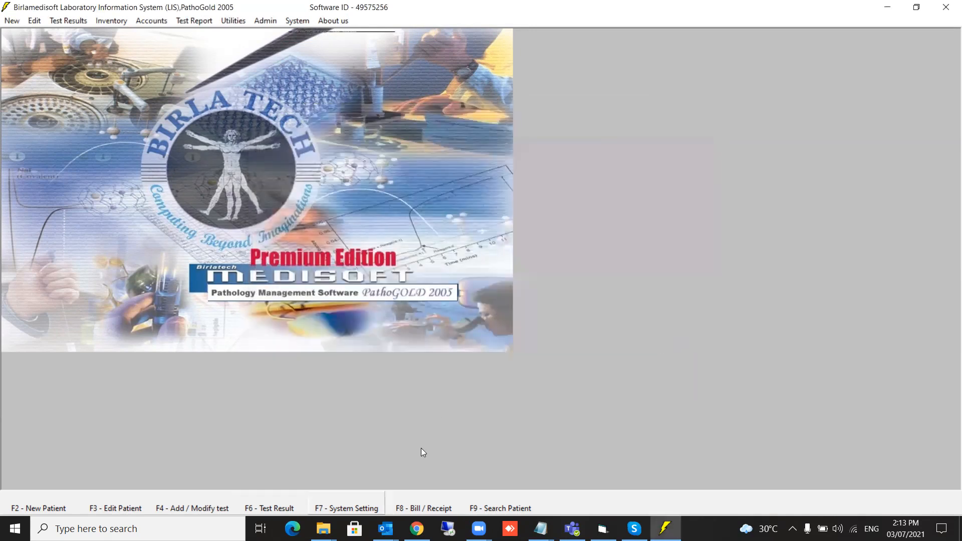
# Select the second registered patient for billing to display their 1850 receipt.
pyautogui.press('F6')
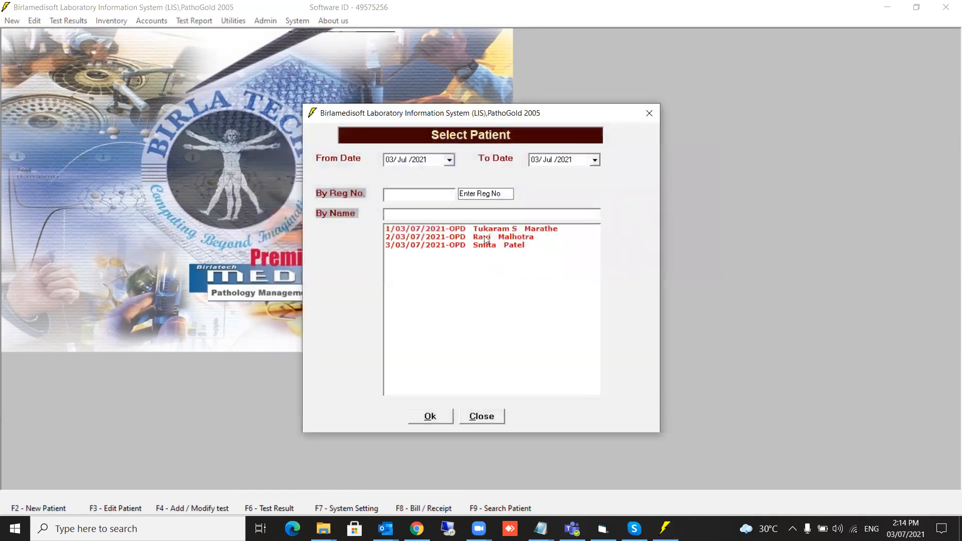
pyautogui.doubleClick(485, 245)
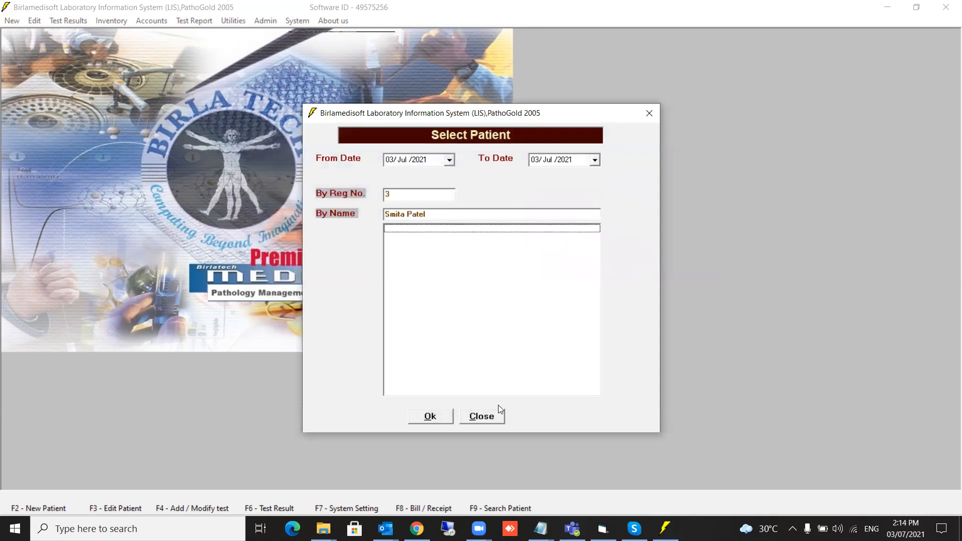
pyautogui.click(490, 418)
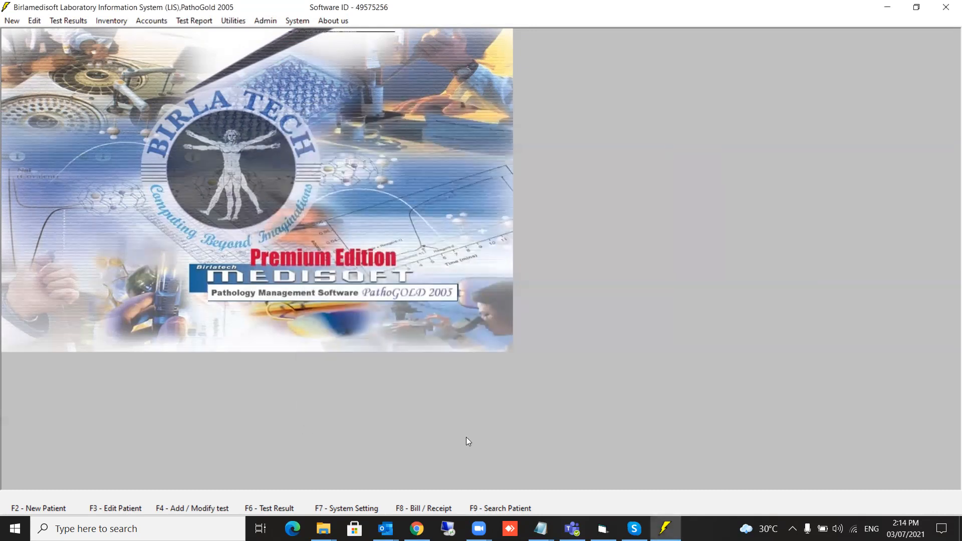
pyautogui.click(423, 509)
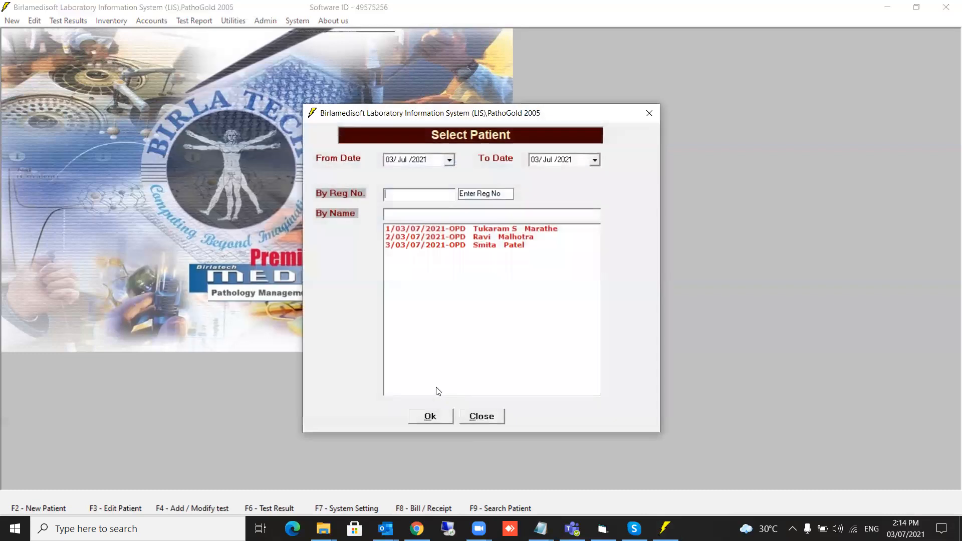
pyautogui.doubleClick(462, 237)
pyautogui.click(429, 421)
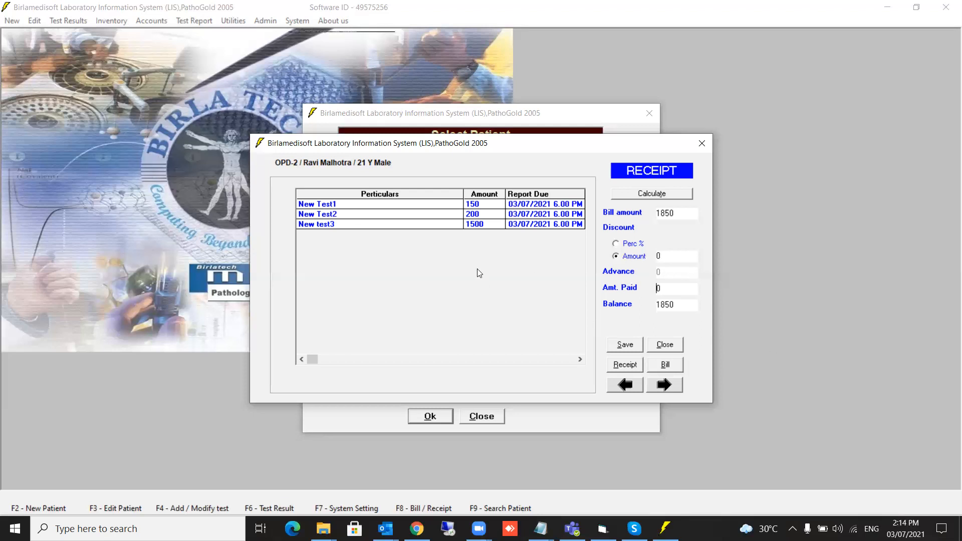
# Close the receipt and review the Show Formula list, such as LDL Cholesterol and A/G Ratio.
pyautogui.click(665, 344)
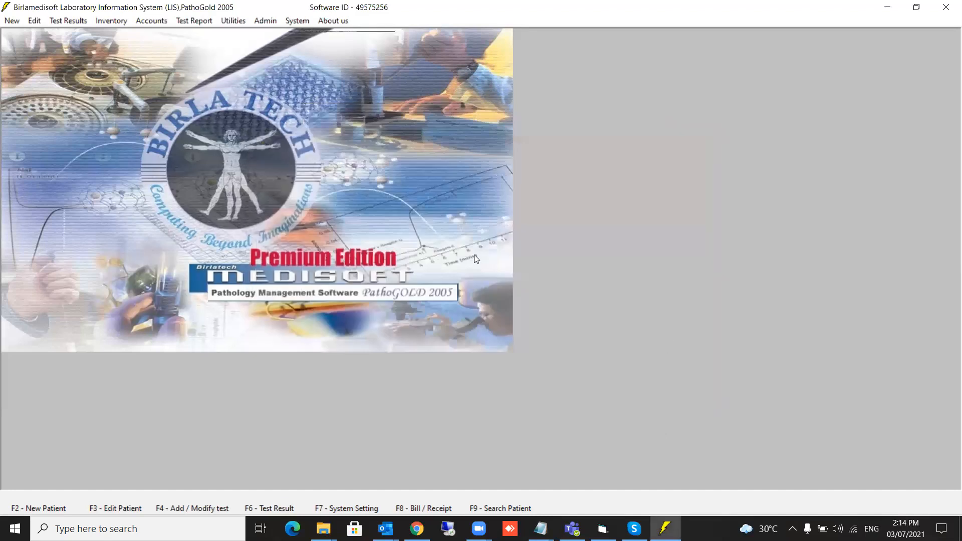
pyautogui.click(299, 22)
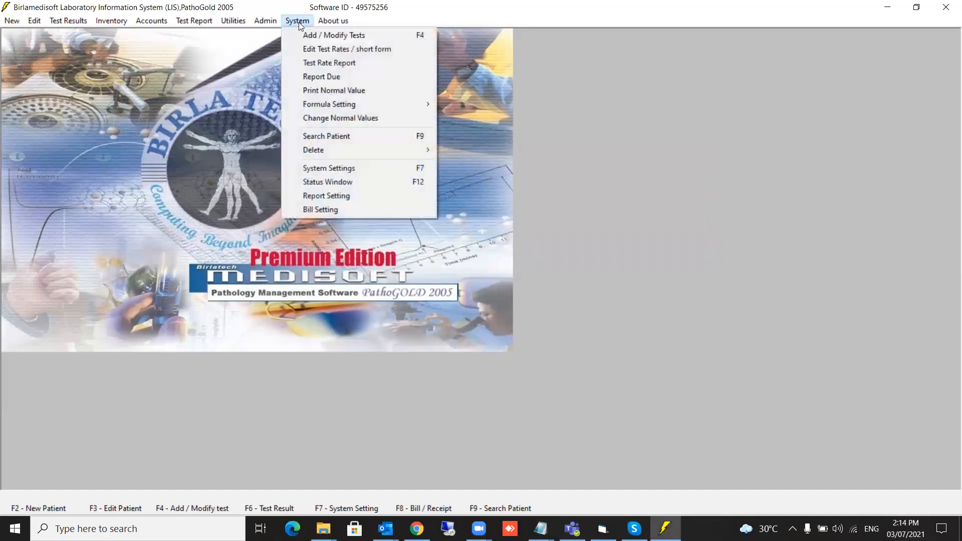
pyautogui.moveTo(336, 105)
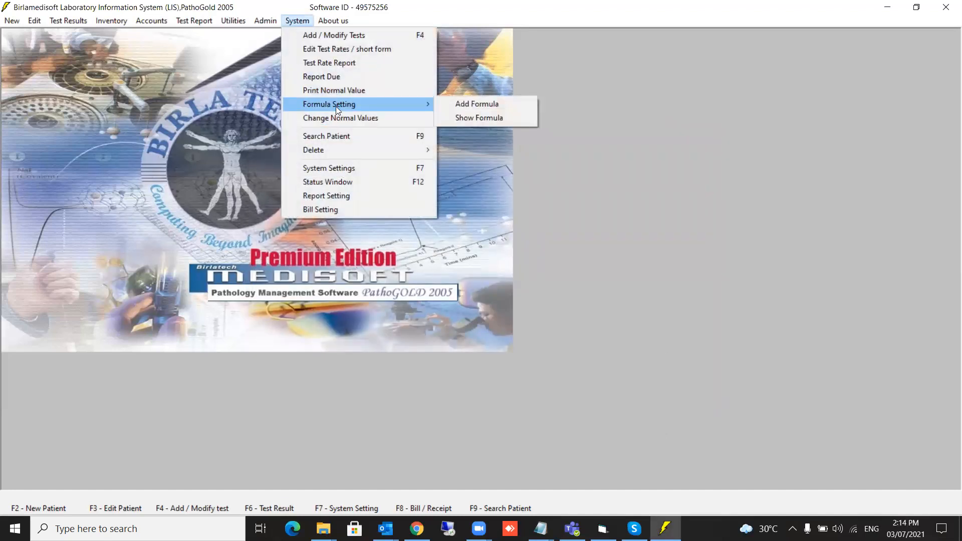
pyautogui.click(475, 119)
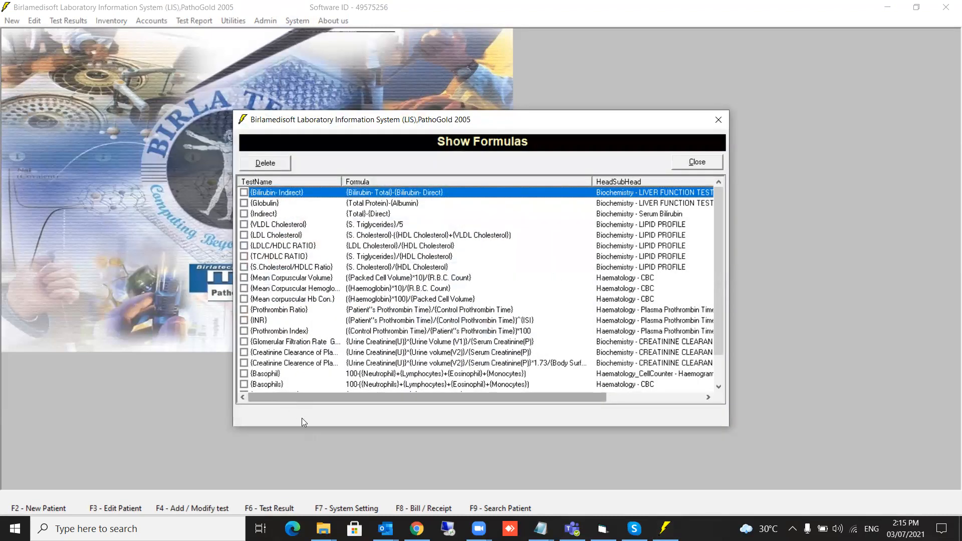
pyautogui.scroll(-1, 416, 346)
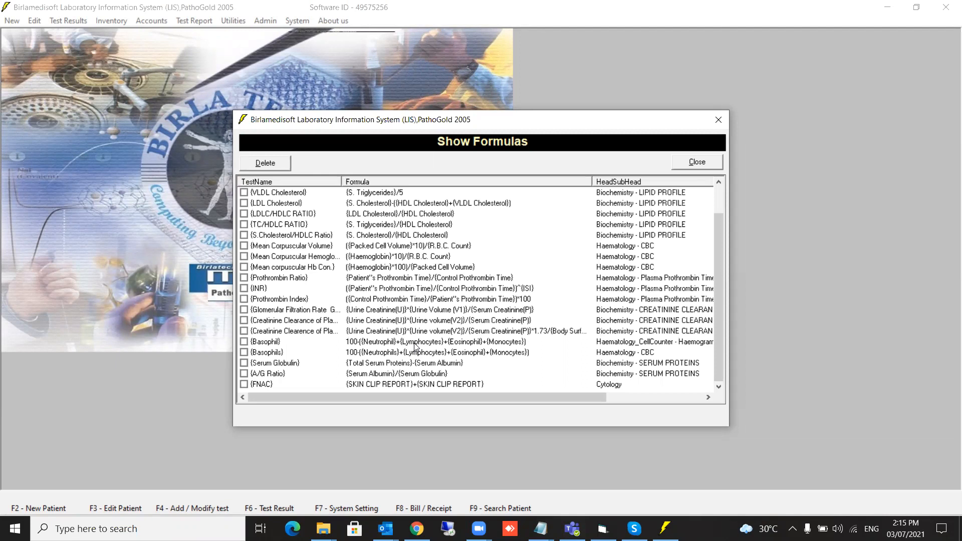
pyautogui.click(694, 163)
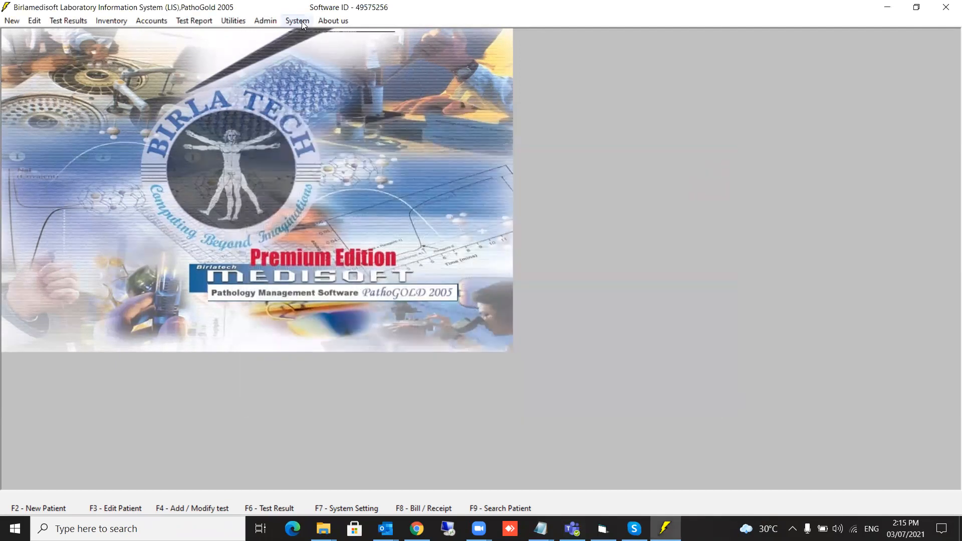
pyautogui.click(302, 21)
pyautogui.moveTo(331, 104)
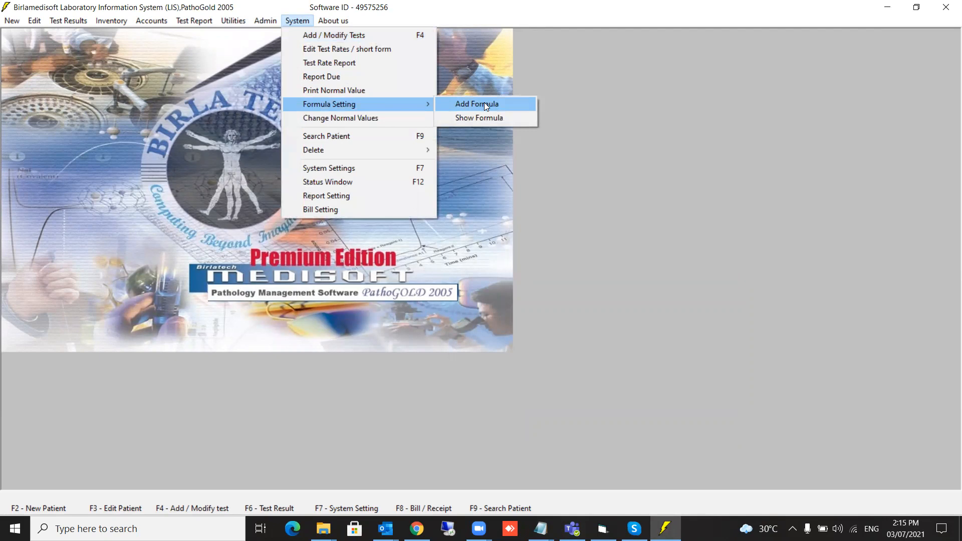
# In Add Formula, select the Haematology test New Test2 to list its fields.
pyautogui.click(485, 105)
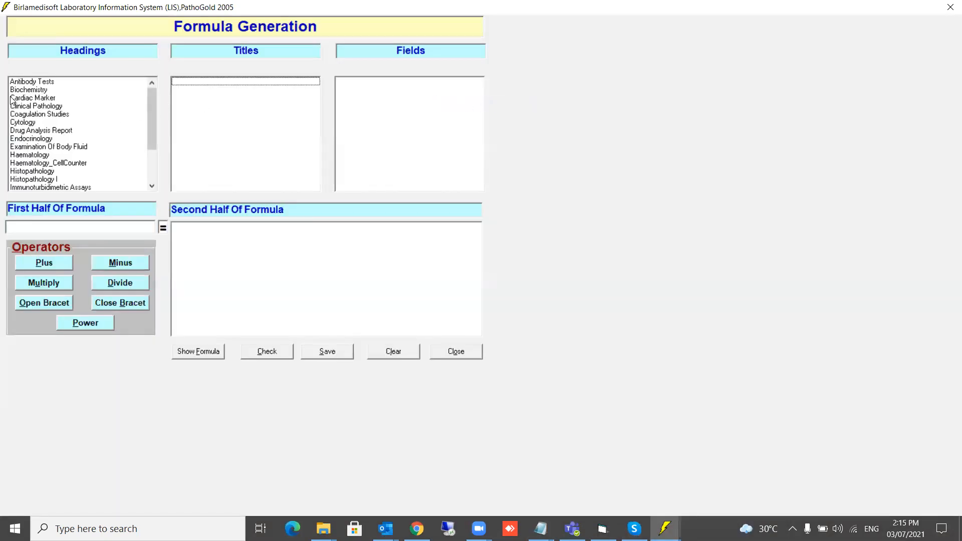
pyautogui.click(22, 159)
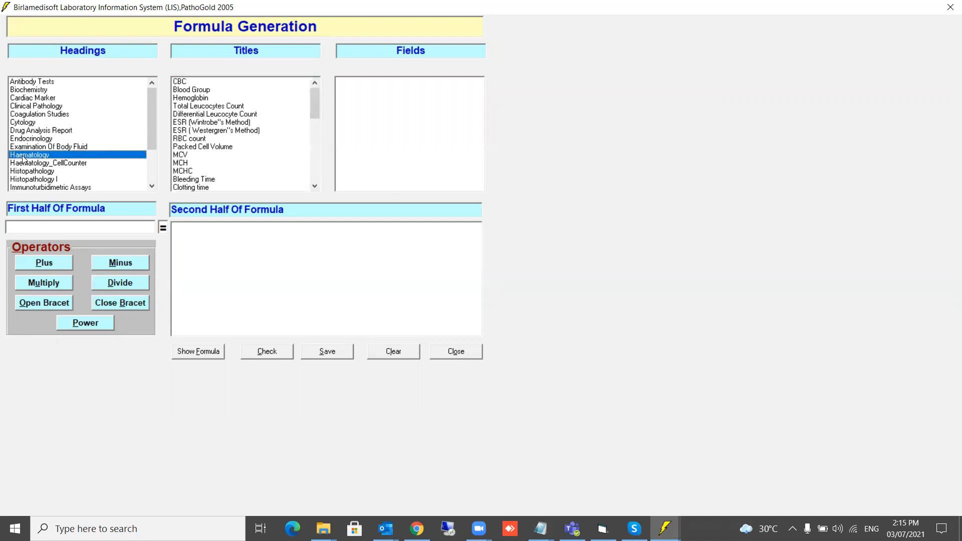
pyautogui.moveTo(313, 109); pyautogui.dragTo(312, 170)
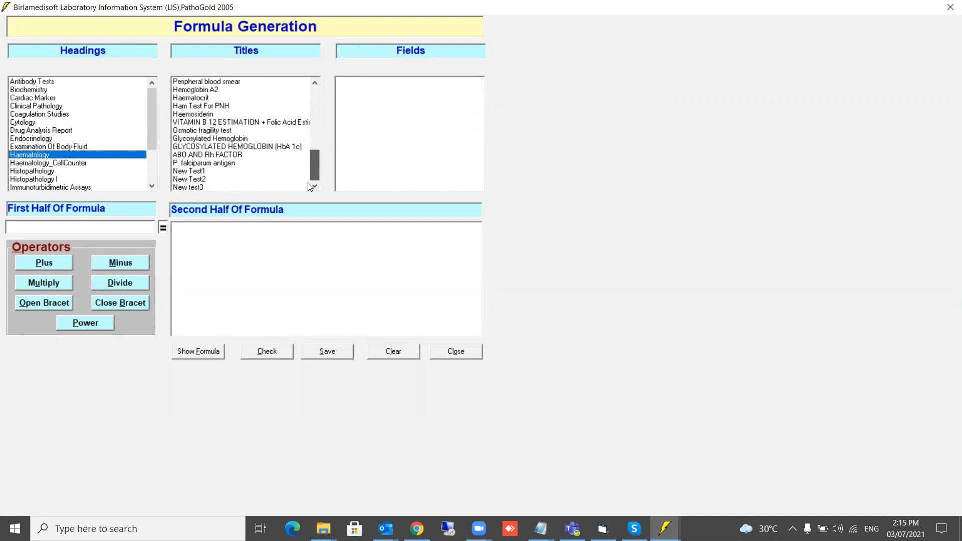
pyautogui.click(195, 180)
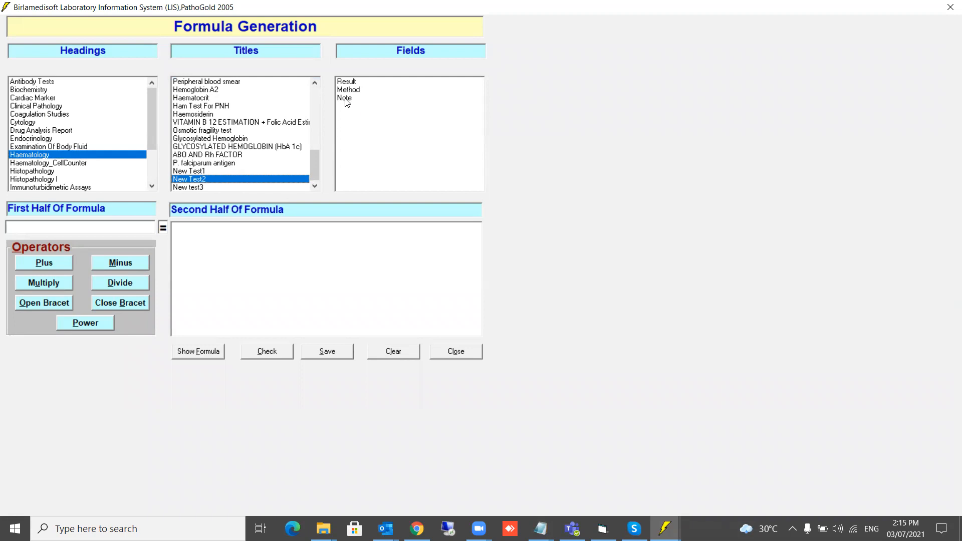
# Build the formula {Note} = {Result} /({Method}*100) and check it for errors.
pyautogui.doubleClick(345, 100)
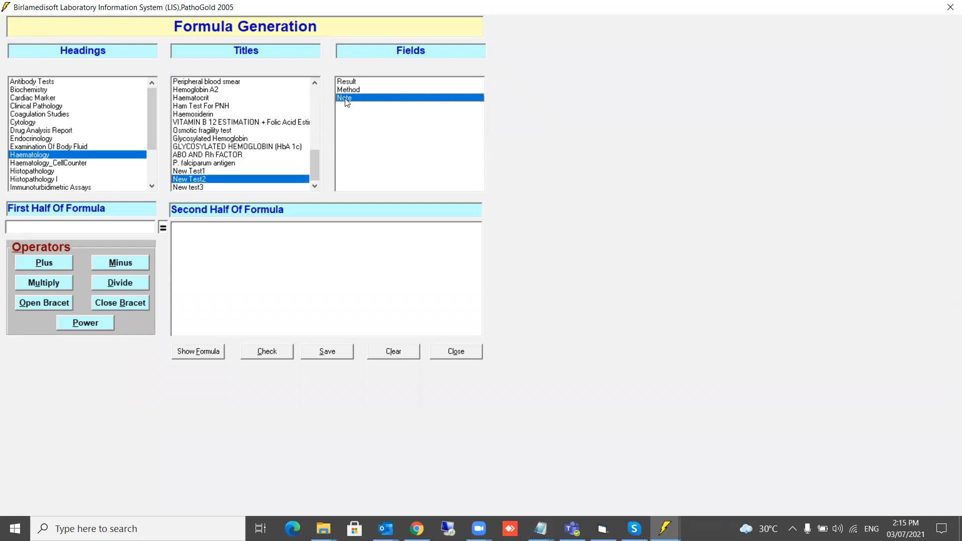
pyautogui.click(217, 233)
pyautogui.doubleClick(344, 82)
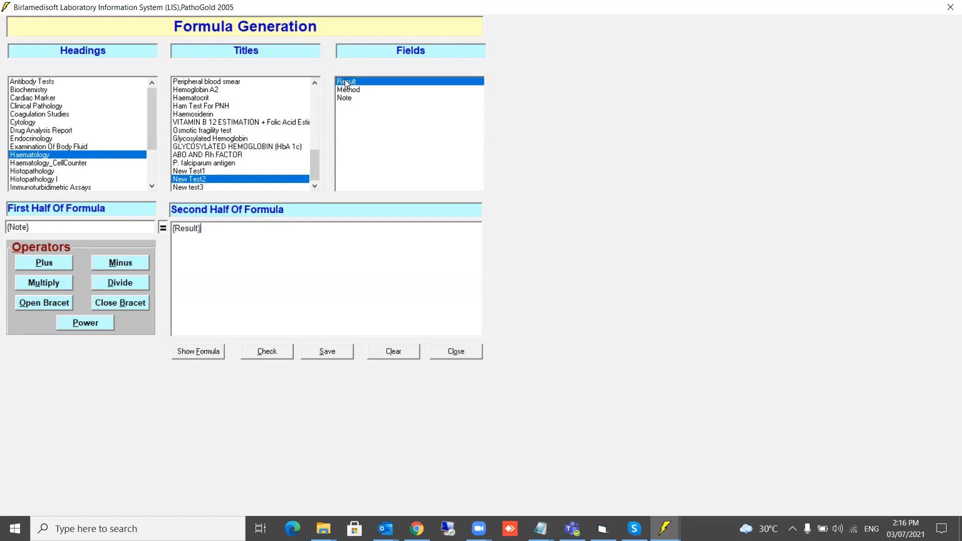
pyautogui.click(118, 282)
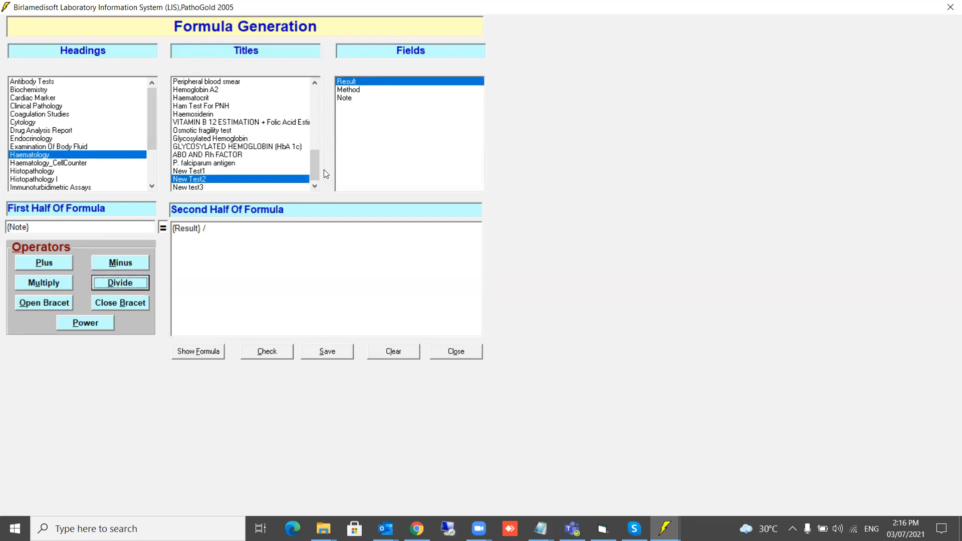
pyautogui.doubleClick(349, 90)
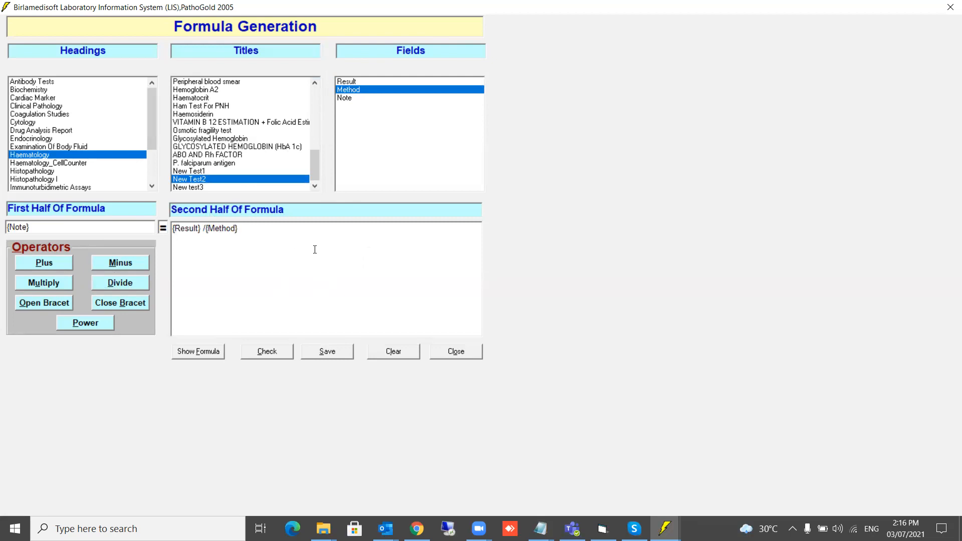
pyautogui.click(209, 228)
pyautogui.write('(')
pyautogui.press('Right')
pyautogui.press('Right')
pyautogui.press('Right')
pyautogui.press('Right')
pyautogui.press('Right')
pyautogui.press('Right')
pyautogui.press('Right')
pyautogui.click(51, 284)
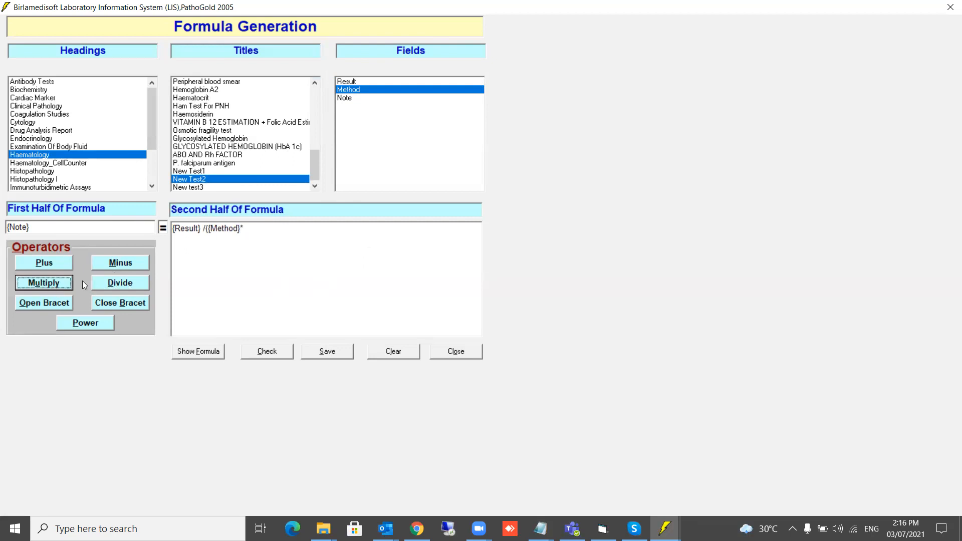
pyautogui.click(262, 228)
pyautogui.write('10')
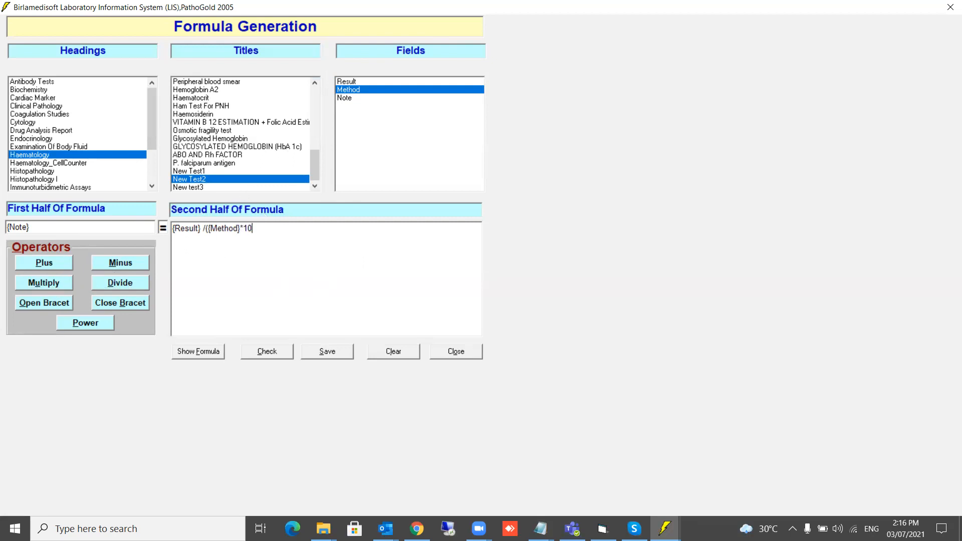
pyautogui.write('0)')
pyautogui.click(261, 354)
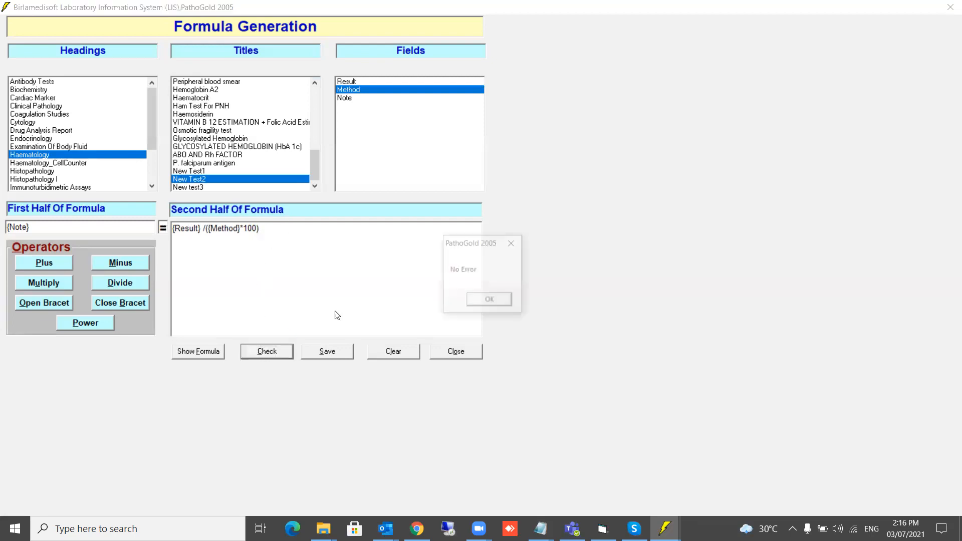
# Test the check by removing the closing bracket, then restore it and recheck with no error.
pyautogui.click(485, 301)
pyautogui.click(270, 232)
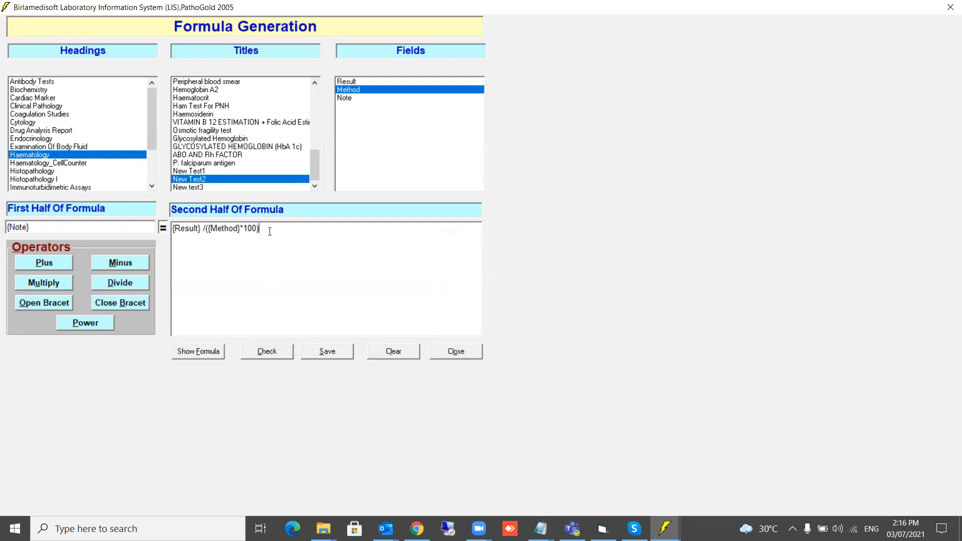
pyautogui.press('BackSpace')
pyautogui.click(265, 351)
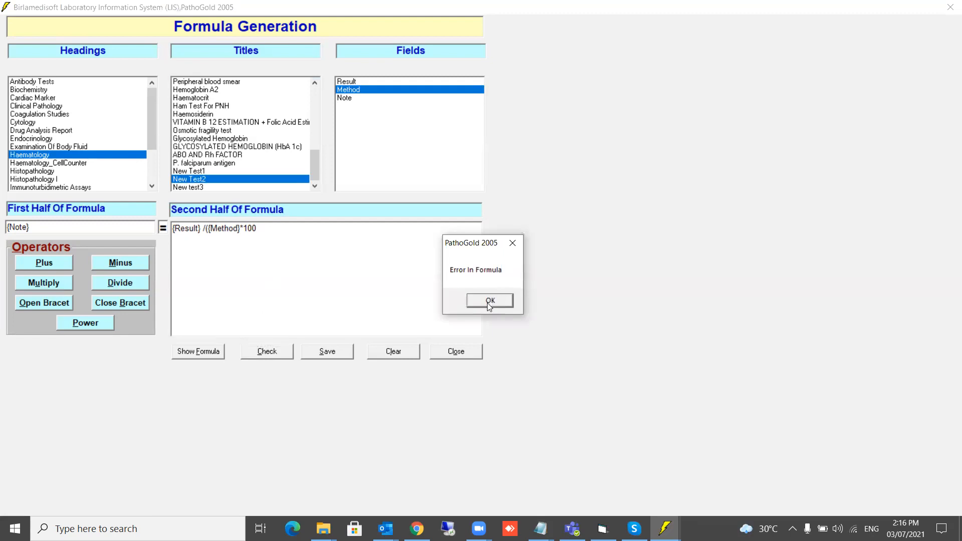
pyautogui.click(490, 303)
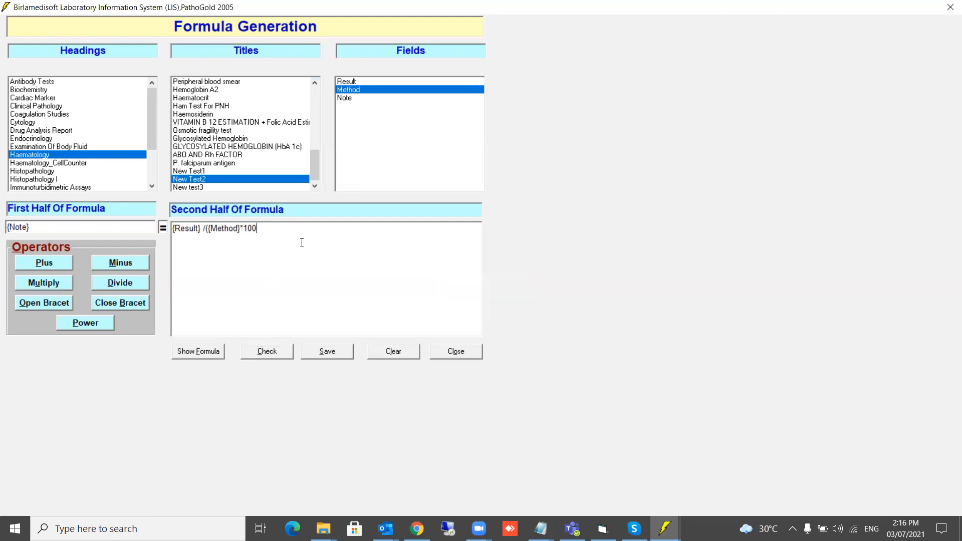
pyautogui.write(')')
pyautogui.click(278, 353)
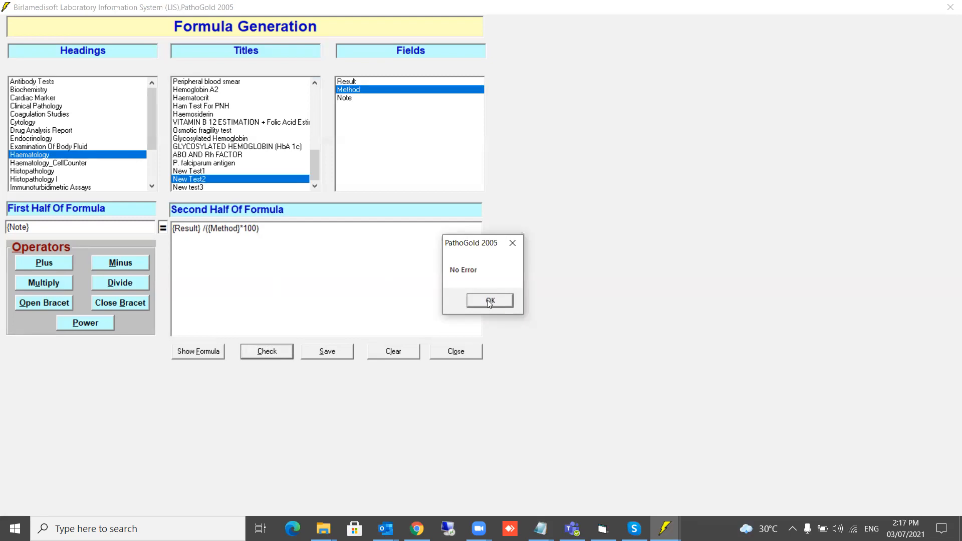
pyautogui.click(489, 300)
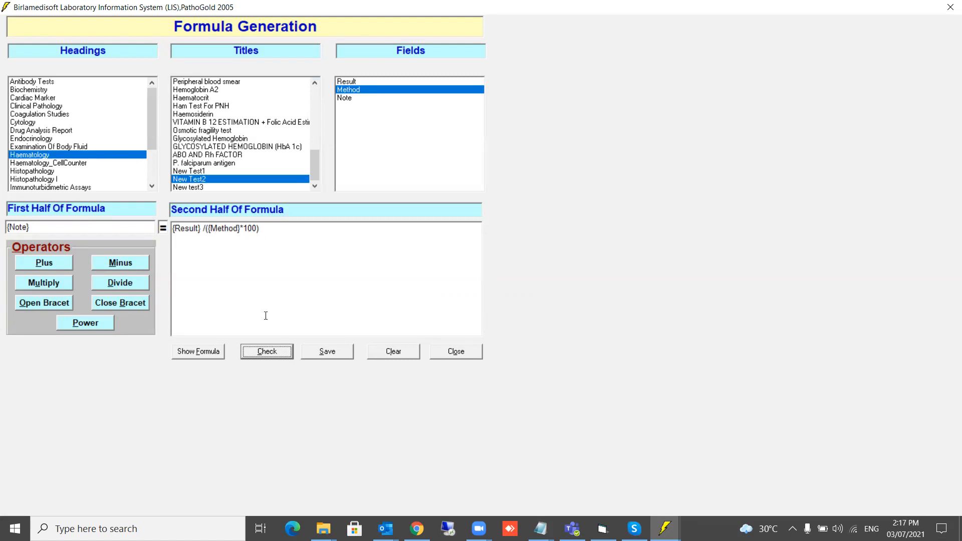
# Save the New Test2 formula, acknowledge Record is Saved, and close Formula Generation.
pyautogui.click(326, 355)
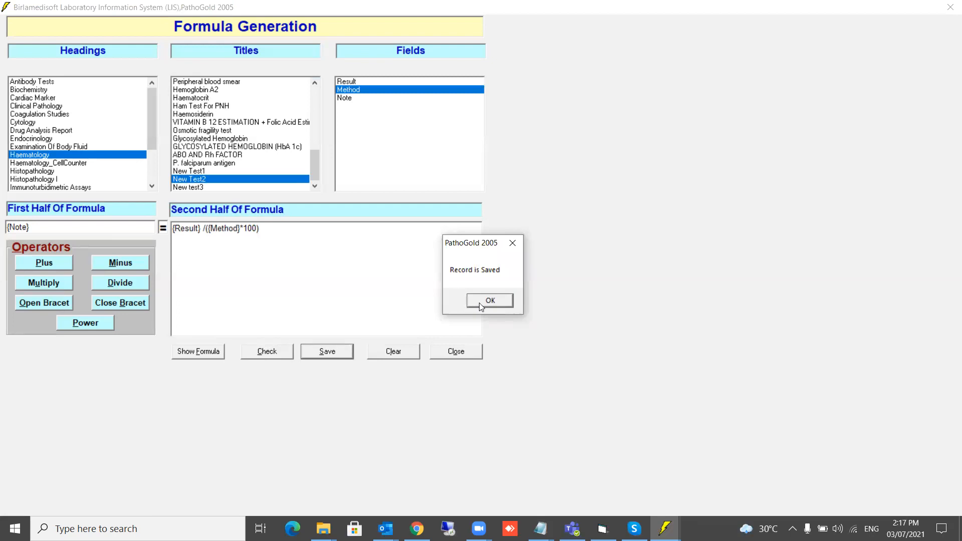
pyautogui.click(477, 304)
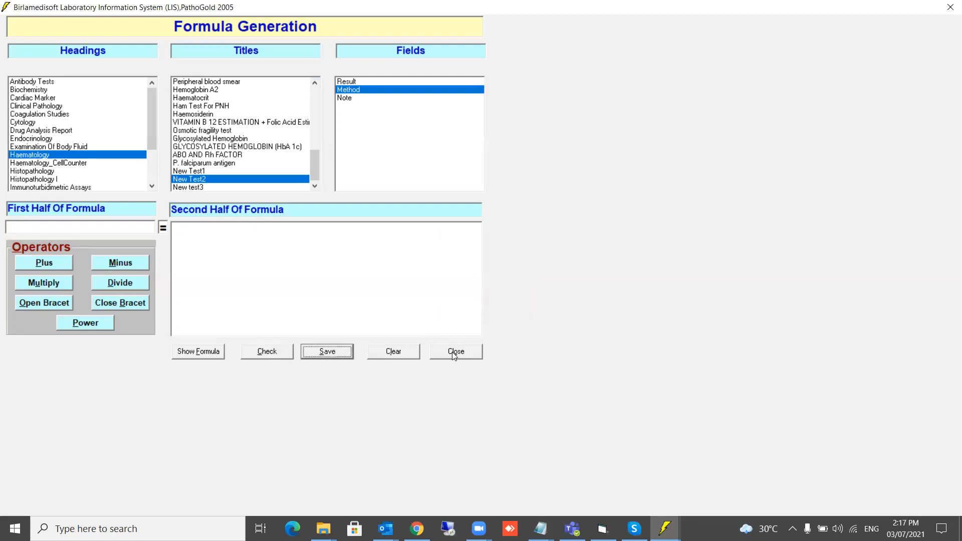
pyautogui.click(453, 353)
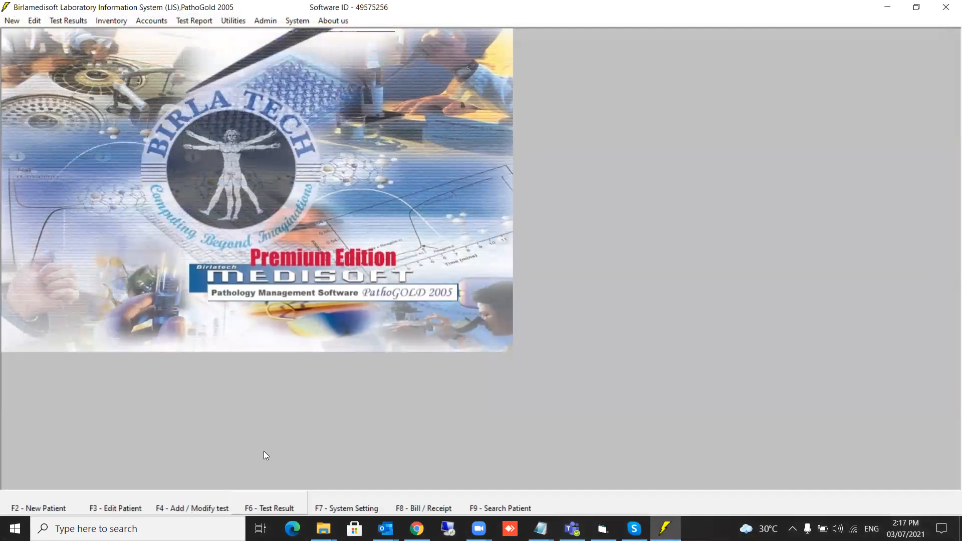
# Start a new patient with a referring doctor, title Ms., the patient's first and last name, and age 21.
pyautogui.click(45, 508)
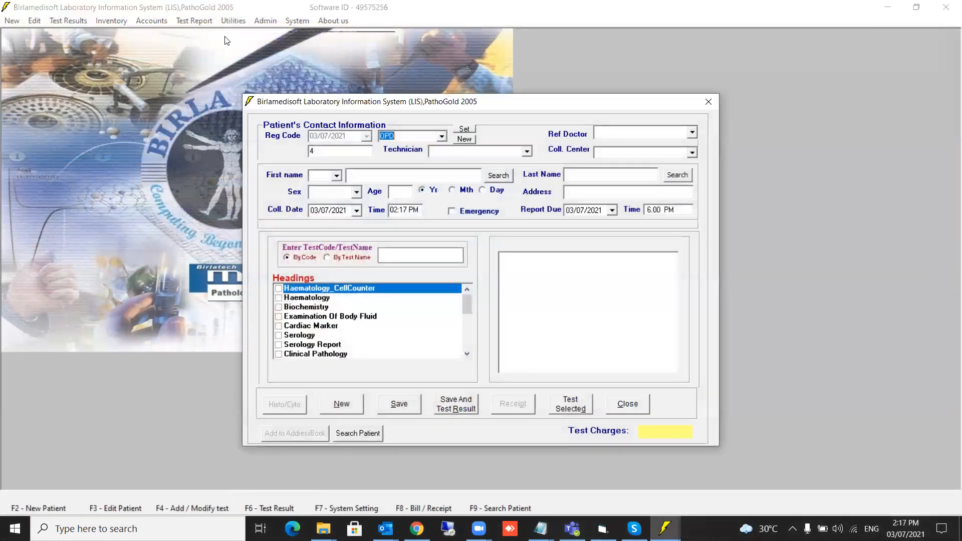
pyautogui.click(691, 133)
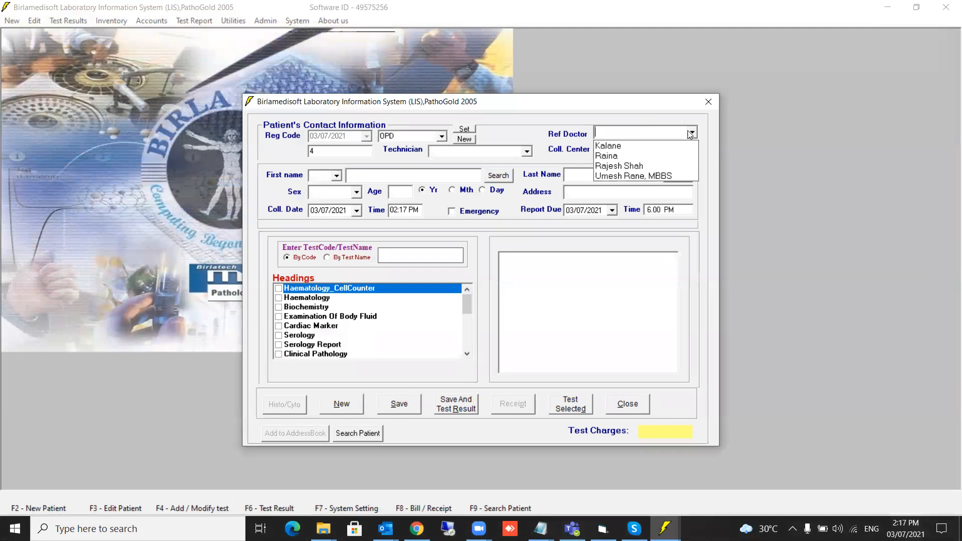
pyautogui.click(652, 166)
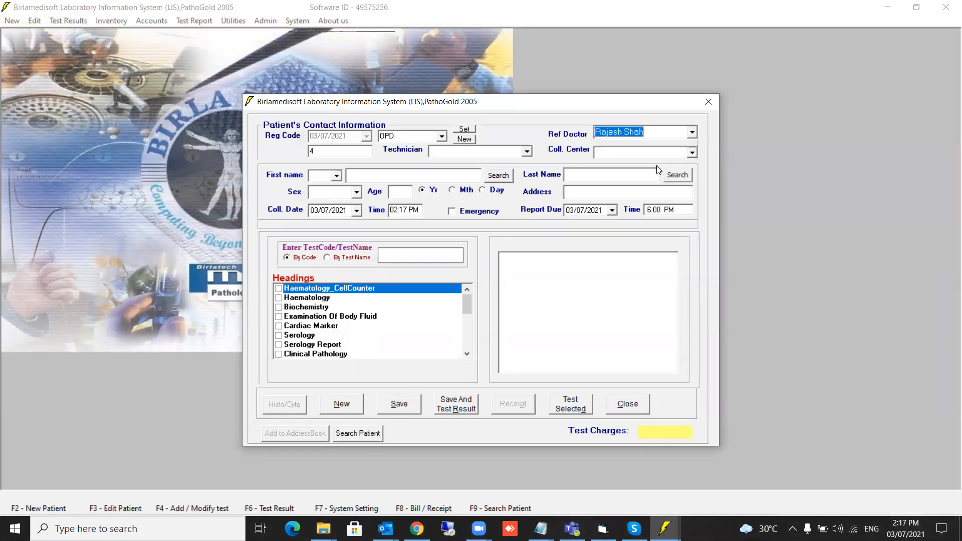
pyautogui.click(337, 176)
pyautogui.click(321, 204)
pyautogui.press('Tab')
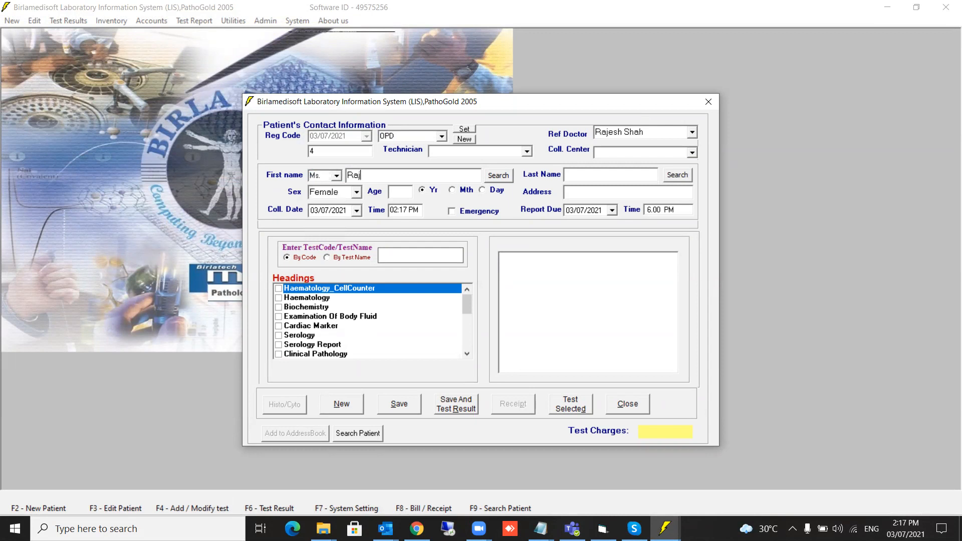
pyautogui.press('Tab')
pyautogui.press('Tab')
pyautogui.press('Tab')
pyautogui.write('21')
# Order New Test2 via test code NE2, save, and load it for result entry.
pyautogui.click(407, 255)
pyautogui.write('NE2')
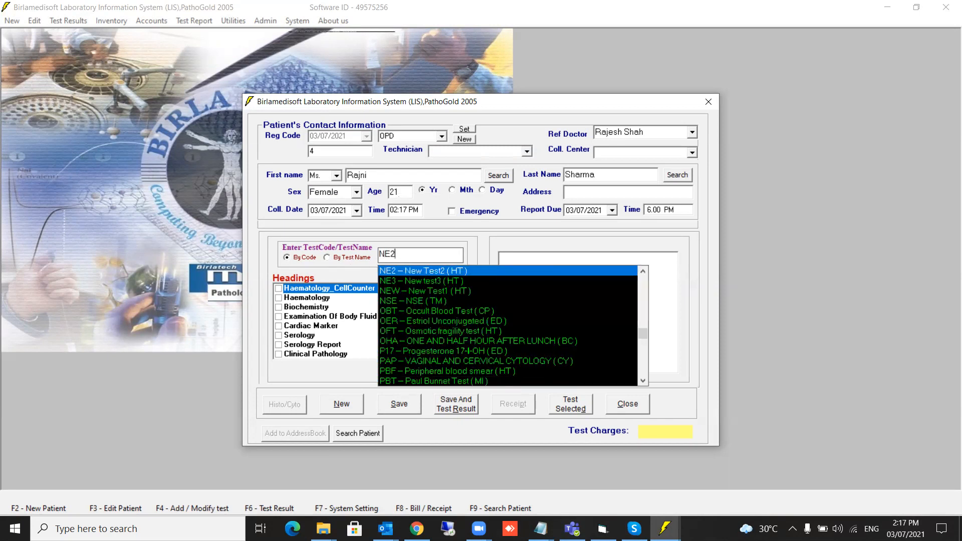
pyautogui.click(404, 271)
pyautogui.click(456, 406)
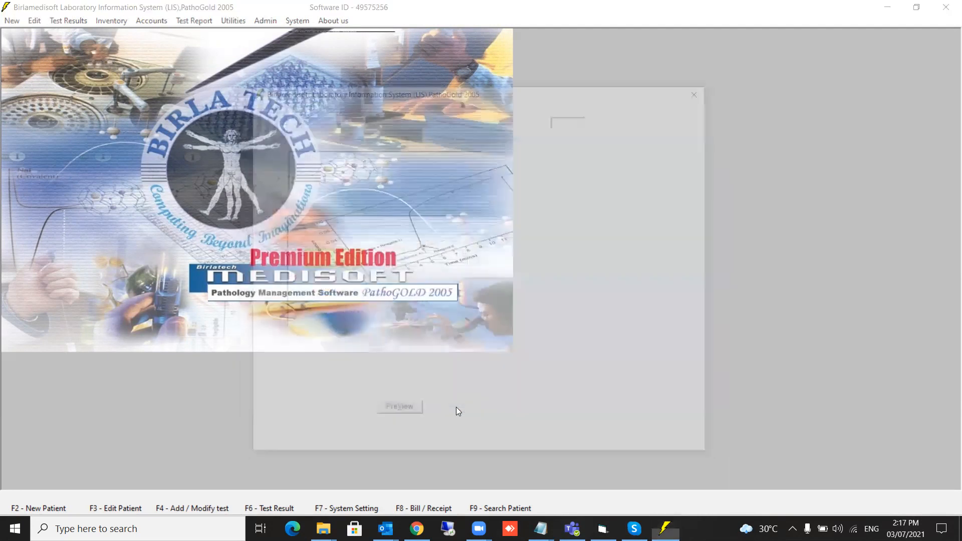
pyautogui.click(317, 155)
# Enter Result 120 and Method 40 for New Test2 and confirm Note calculates to 0.03.
pyautogui.click(419, 232)
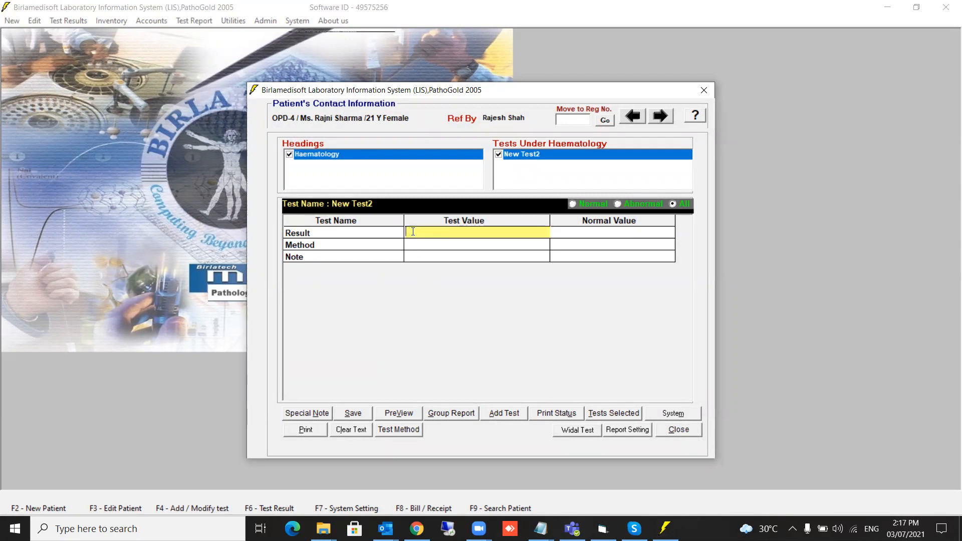
pyautogui.write('120')
pyautogui.click(416, 245)
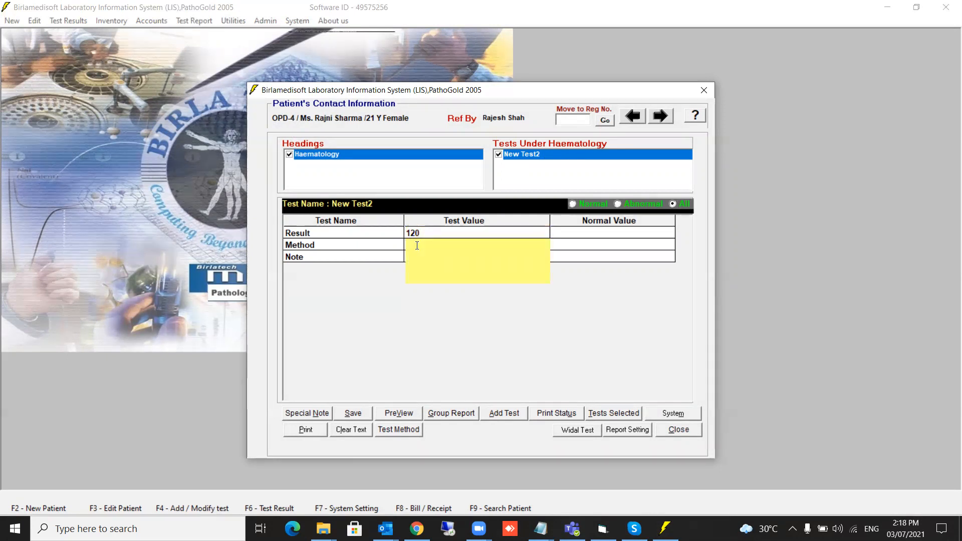
pyautogui.write('40')
pyautogui.click(401, 260)
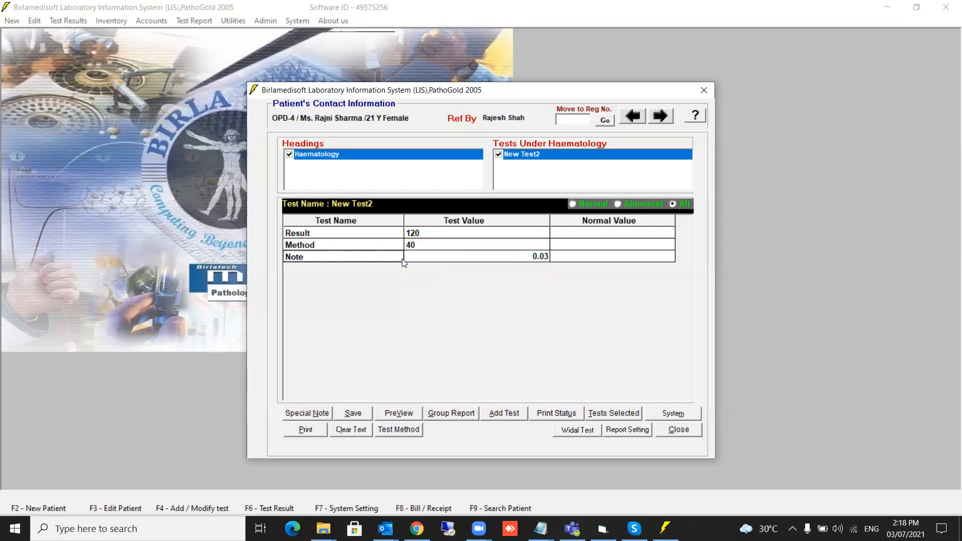
pyautogui.click(500, 257)
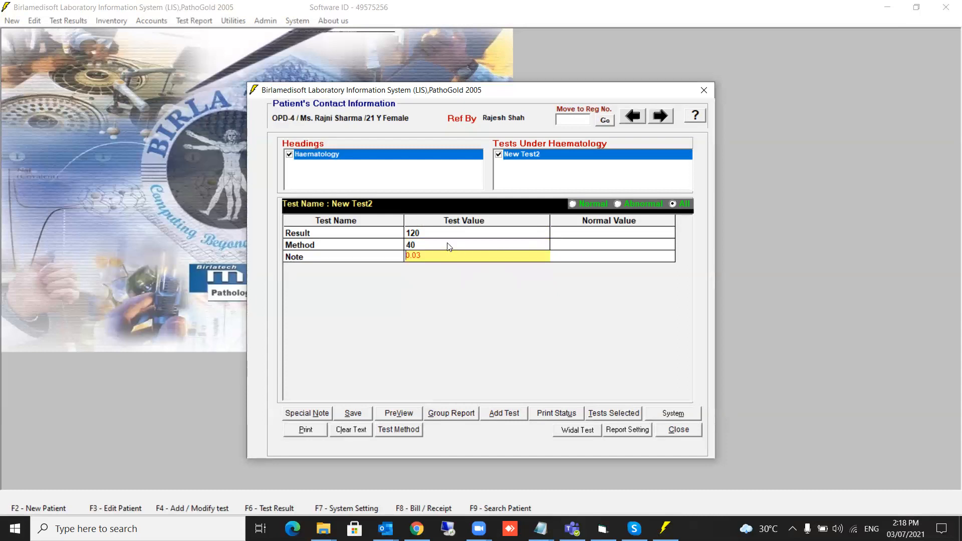
pyautogui.click(421, 235)
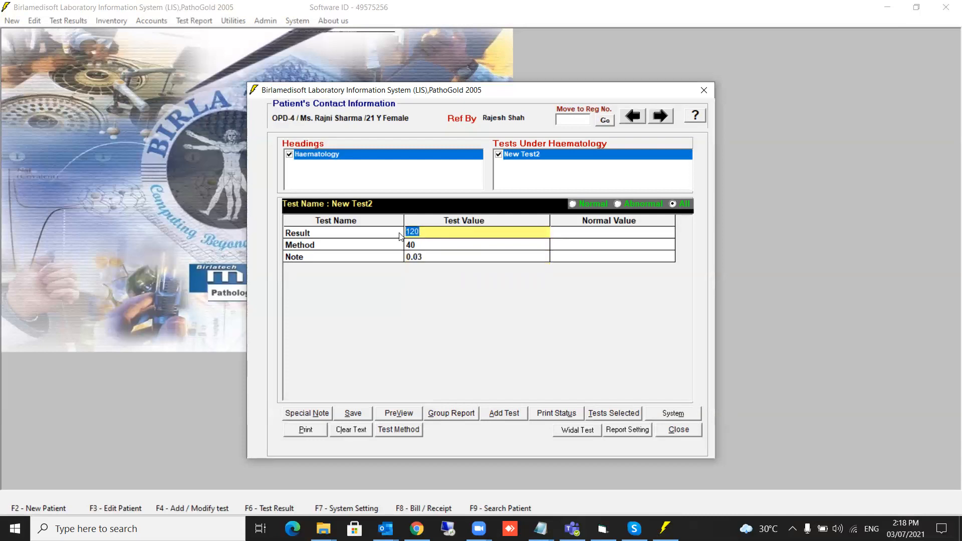
# Change New Test2's Result to 1000, save the result, and close result entry.
pyautogui.write('1000')
pyautogui.press('Return')
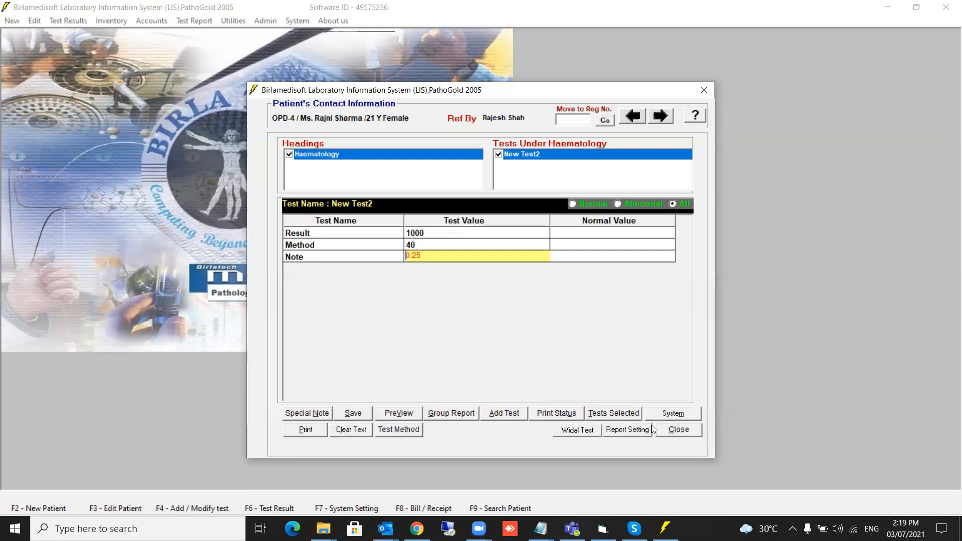
pyautogui.click(359, 414)
pyautogui.click(676, 430)
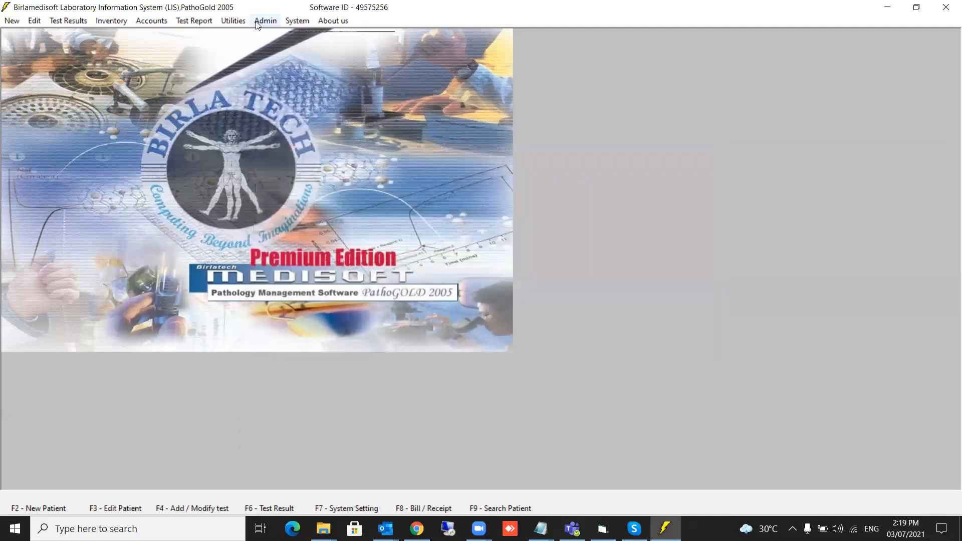
# Open Admin > Create User and enter user name user1 with a password, typed twice.
pyautogui.click(258, 23)
pyautogui.click(278, 37)
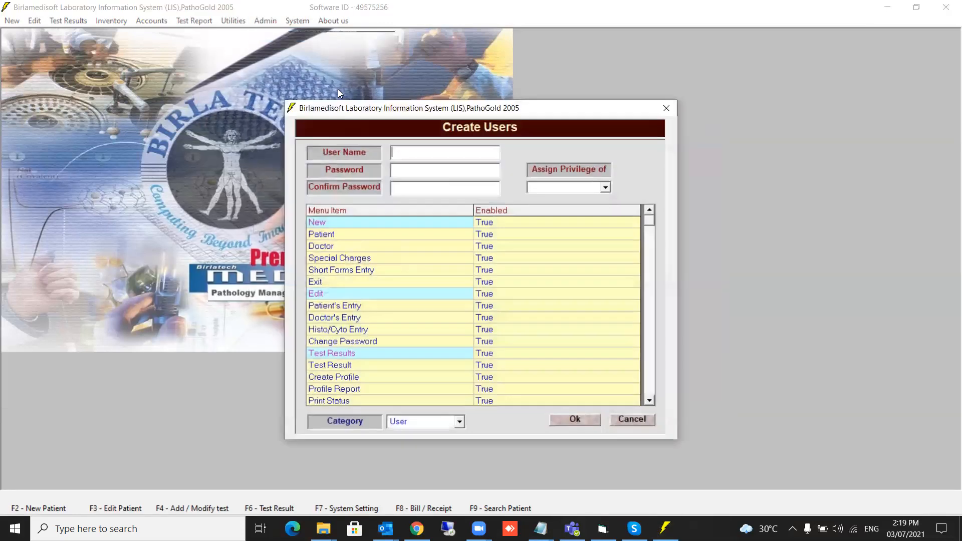
pyautogui.write('user1')
pyautogui.press('Tab')
pyautogui.write('12345')
pyautogui.press('Tab')
pyautogui.write('12345')
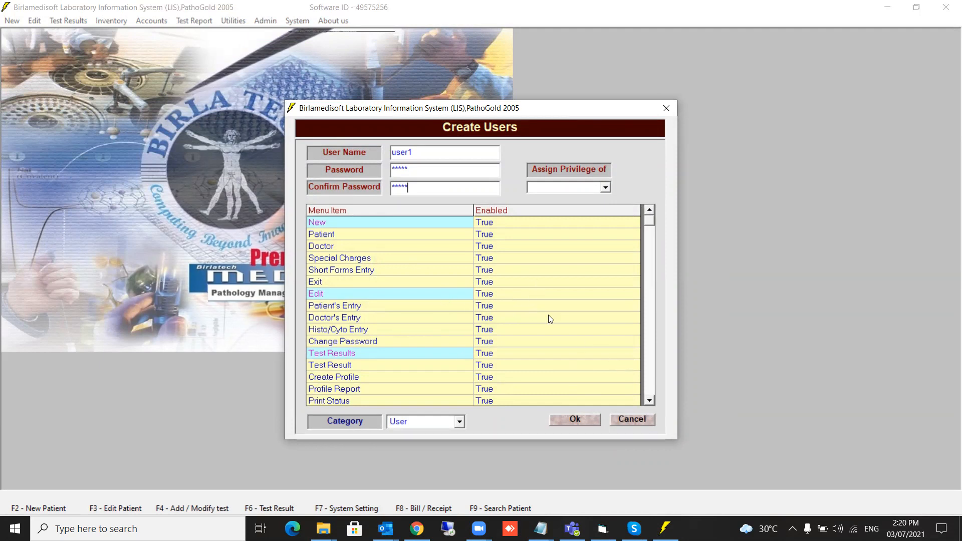
# Set Enabled to False for the Special Charges and Inventory menus.
pyautogui.click(494, 259)
pyautogui.click(494, 259)
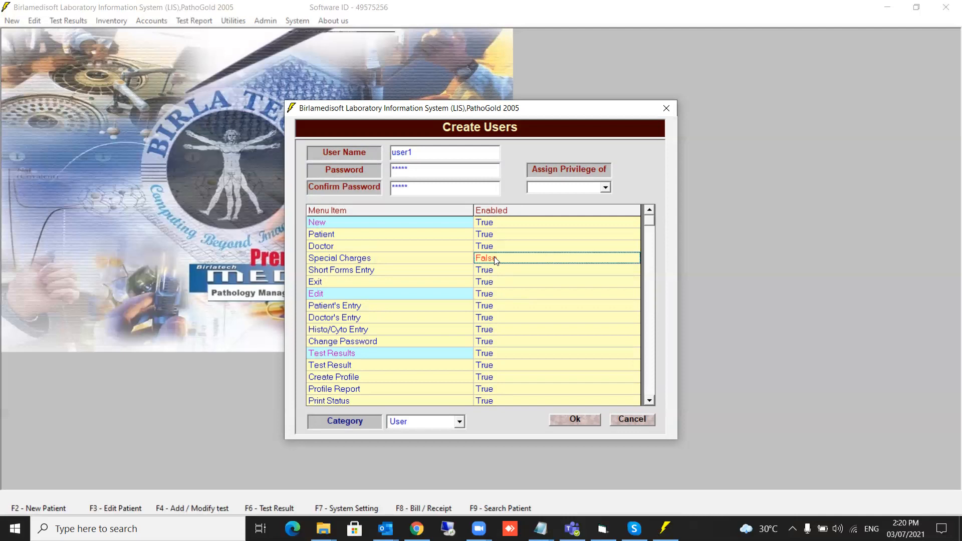
pyautogui.doubleClick(650, 400)
pyautogui.doubleClick(650, 400)
pyautogui.click(650, 401)
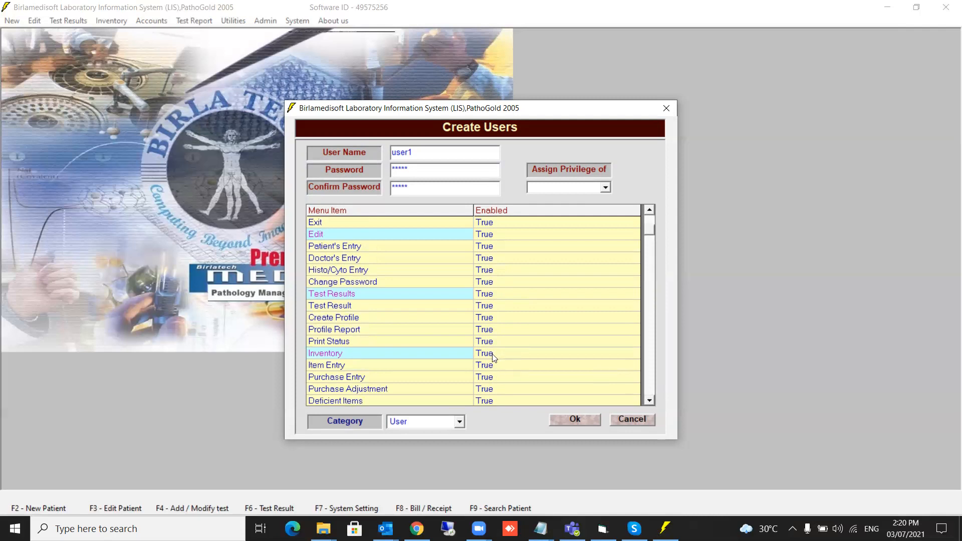
pyautogui.doubleClick(493, 353)
pyautogui.click(649, 401)
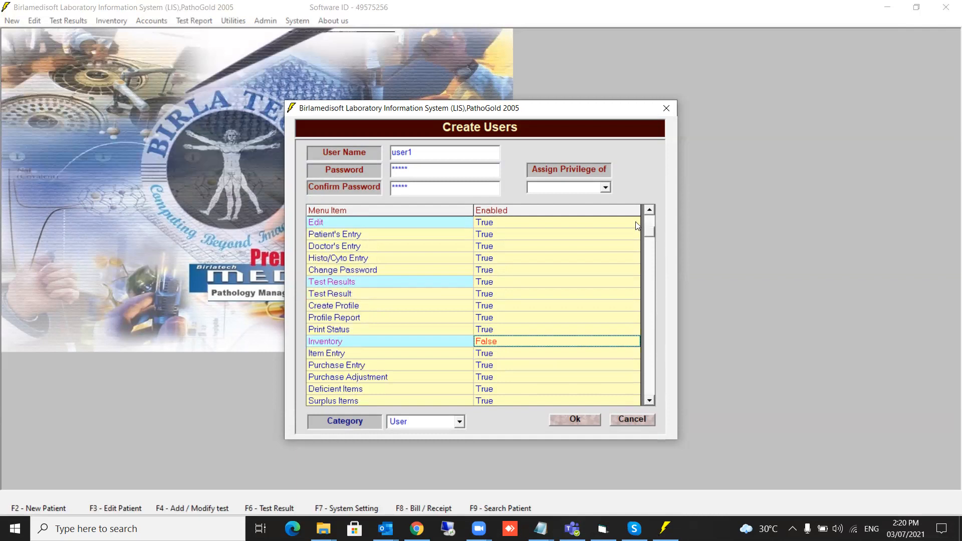
pyautogui.click(650, 401)
pyautogui.moveTo(649, 401); pyautogui.dragTo(648, 399)
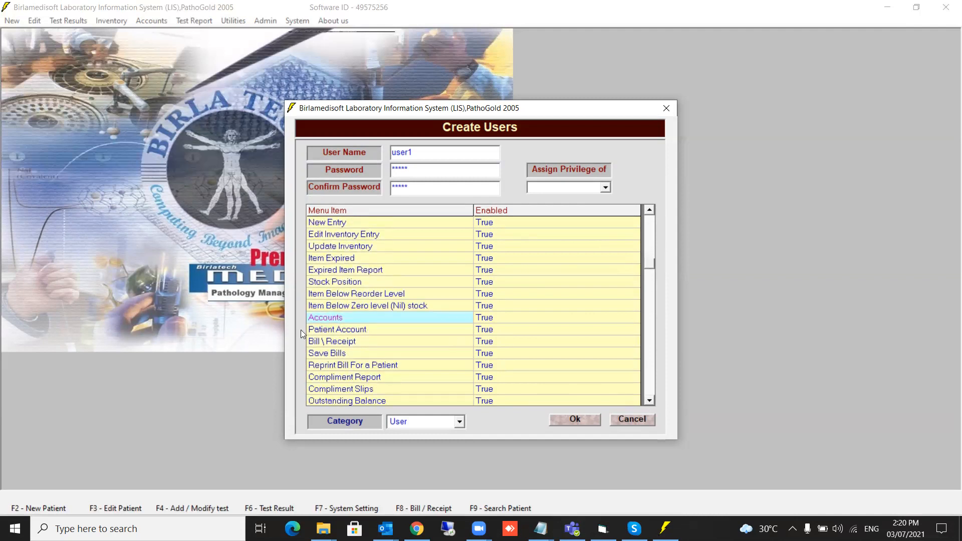
# Disable Bill\Receipt, Compliment Report, Compliment Slips and Outstanding Balance, then save the user.
pyautogui.click(486, 345)
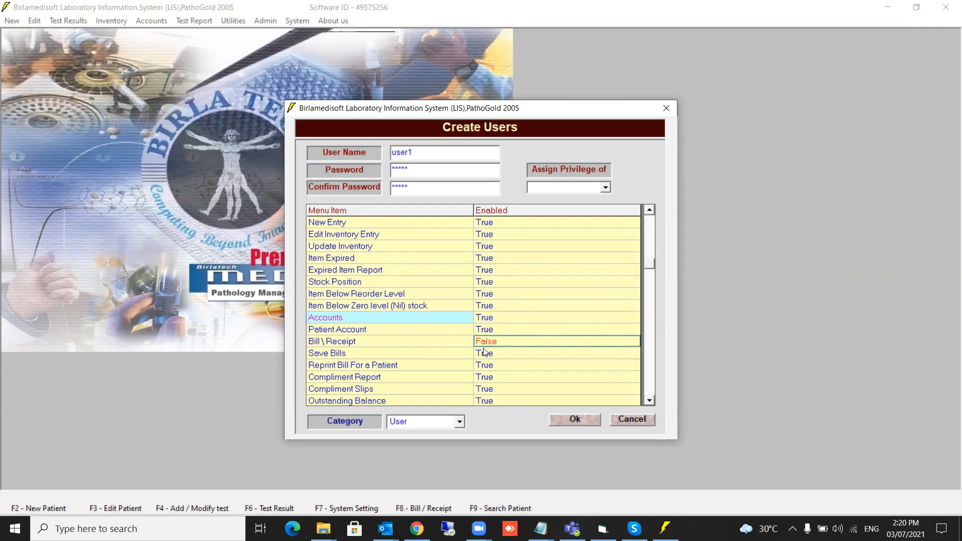
pyautogui.click(483, 374)
pyautogui.click(488, 392)
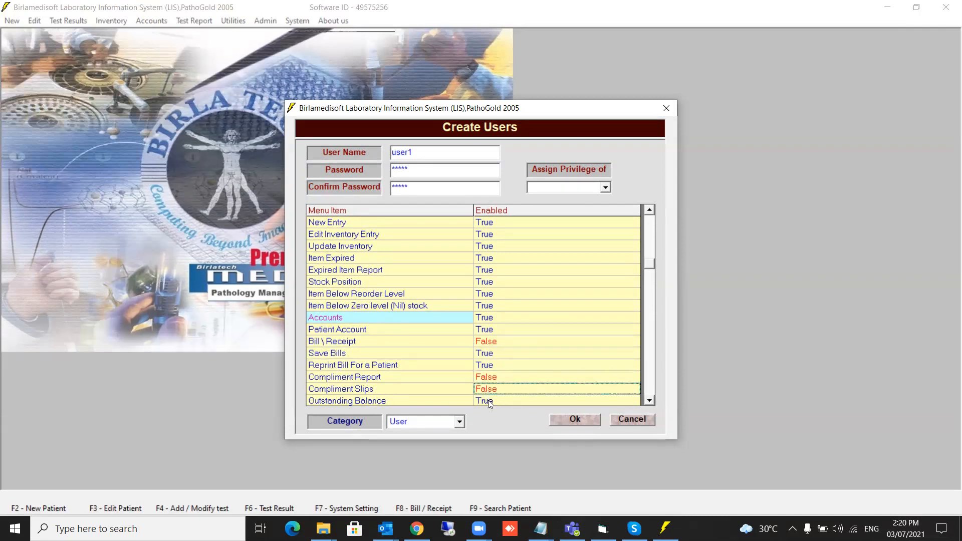
pyautogui.click(488, 399)
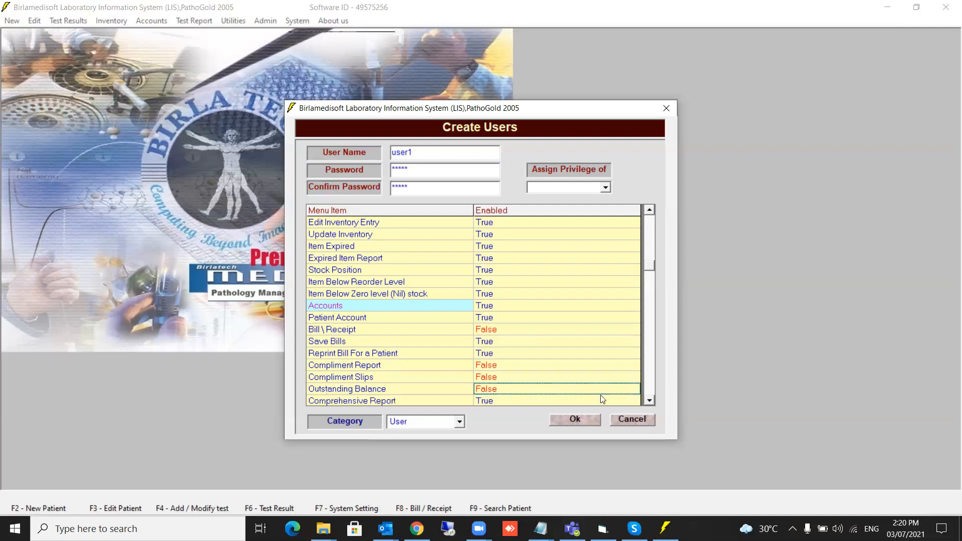
pyautogui.click(574, 419)
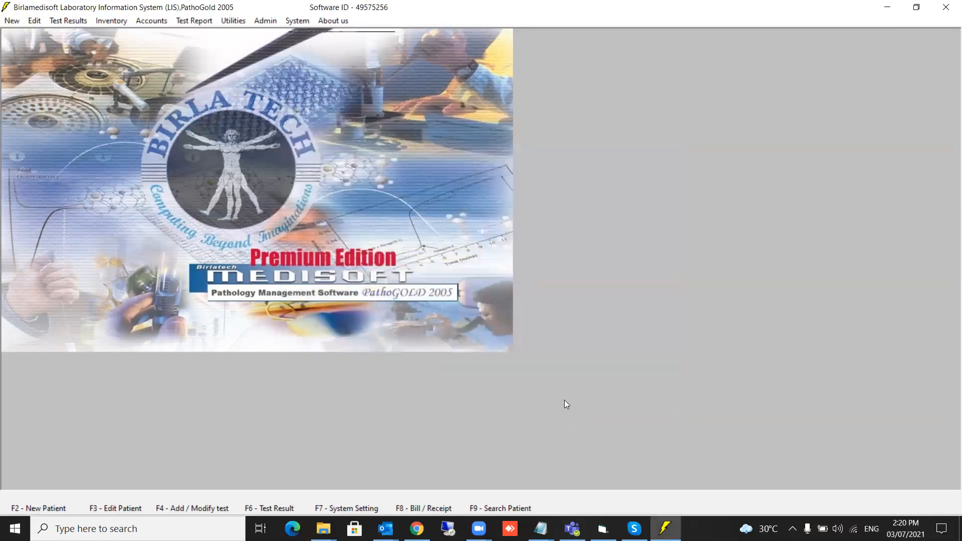
# Display user1's saved menu permissions in Add/Remove Authorities, then close without changes.
pyautogui.click(261, 21)
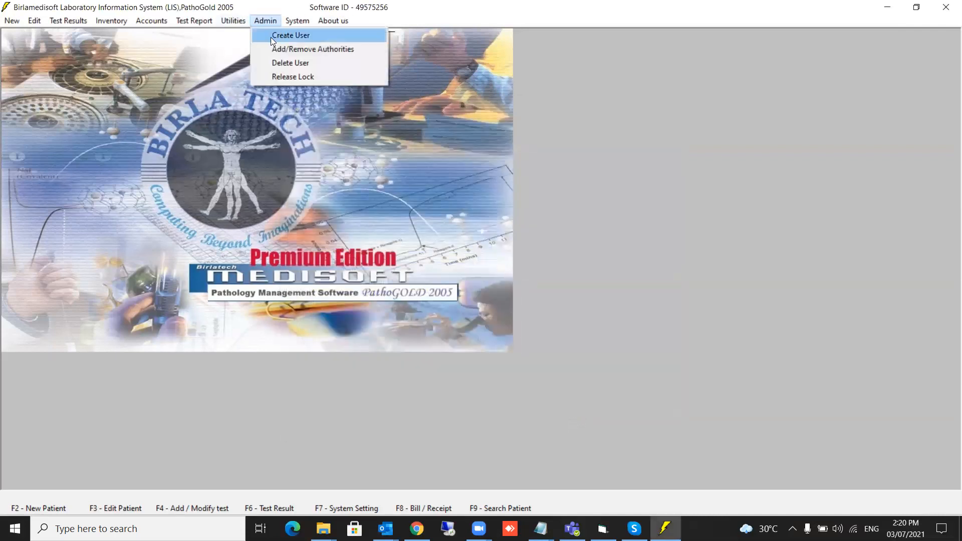
pyautogui.click(296, 50)
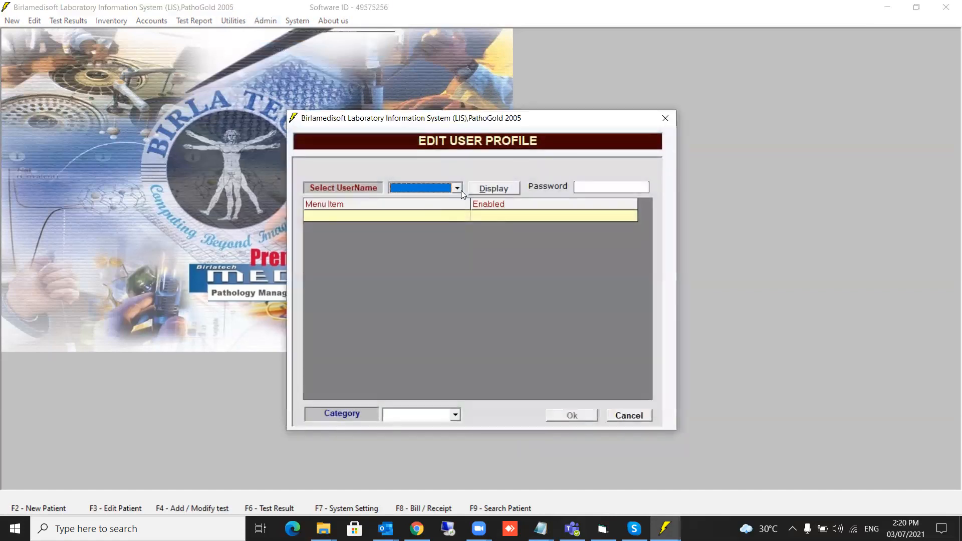
pyautogui.click(457, 187)
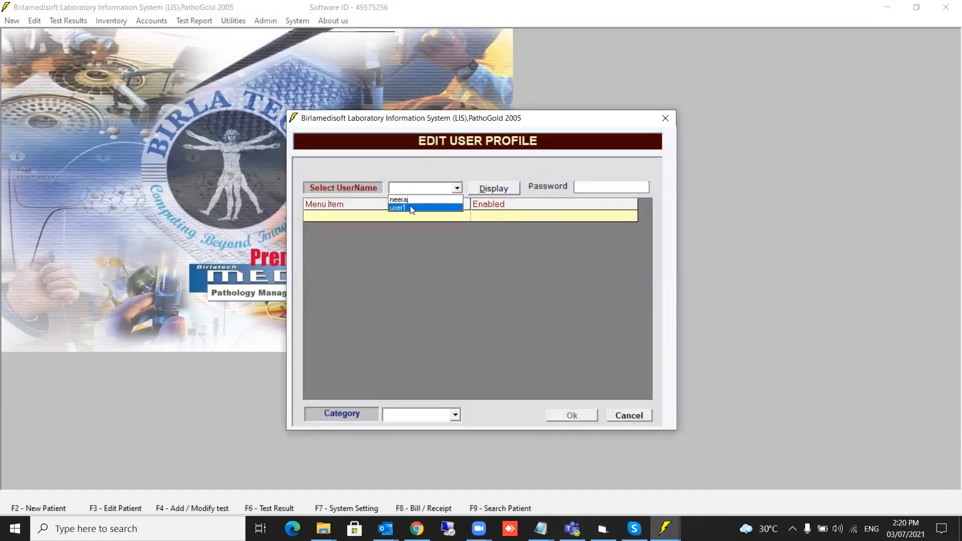
pyautogui.click(410, 205)
pyautogui.click(500, 189)
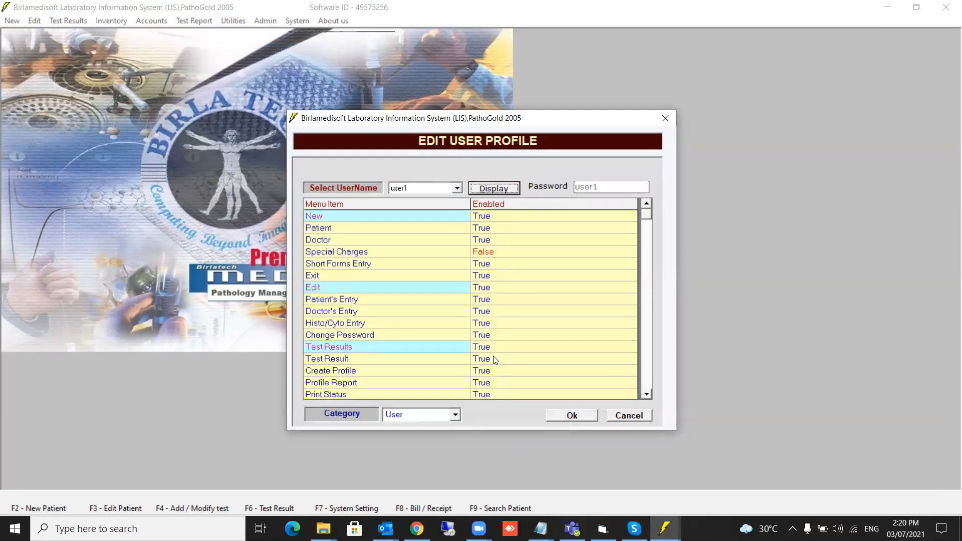
pyautogui.click(626, 416)
pyautogui.click(267, 21)
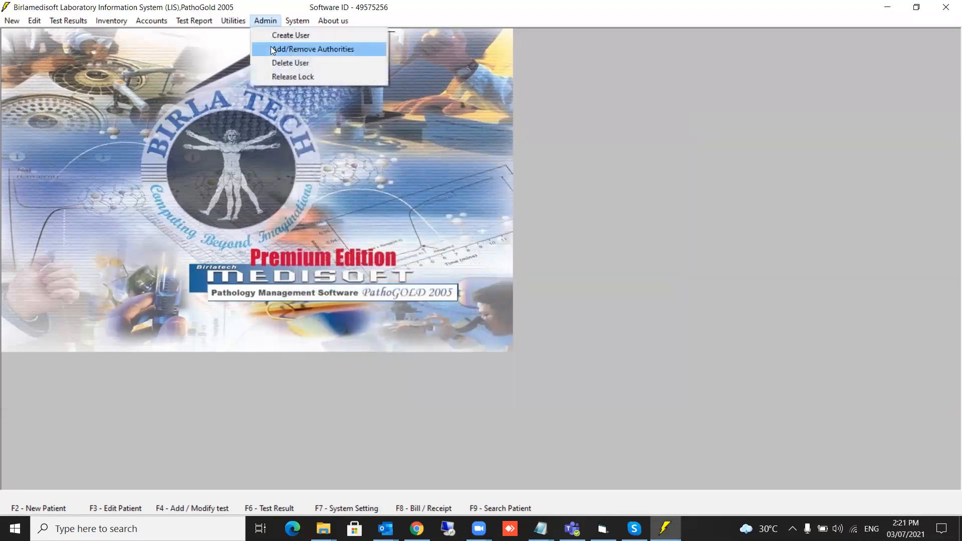
# Start a new user named user2 and enter its password and confirmation.
pyautogui.click(272, 36)
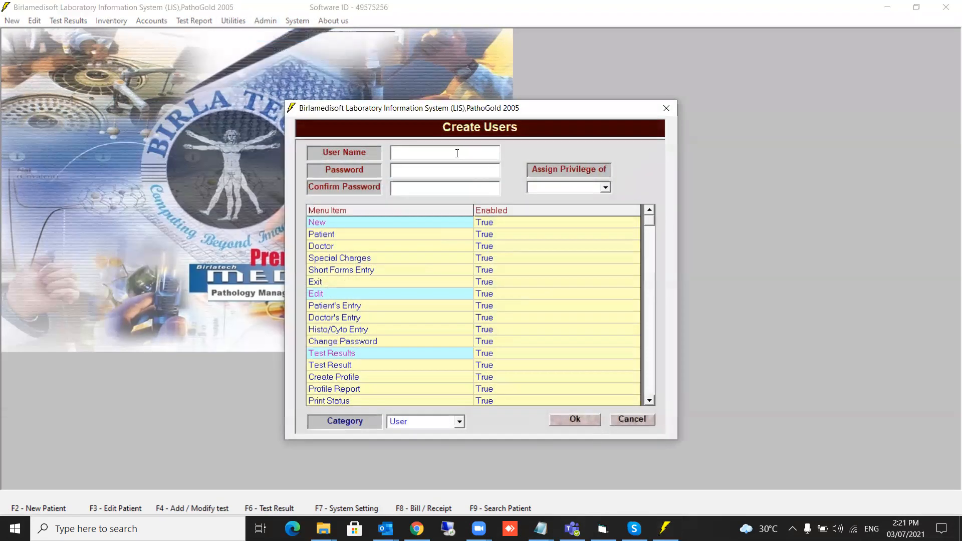
pyautogui.write('user2')
pyautogui.press('Tab')
pyautogui.write('12345')
pyautogui.press('Tab')
pyautogui.write('1234')
# Set Test Results, Inventory and Accounts to False for user2.
pyautogui.doubleClick(505, 357)
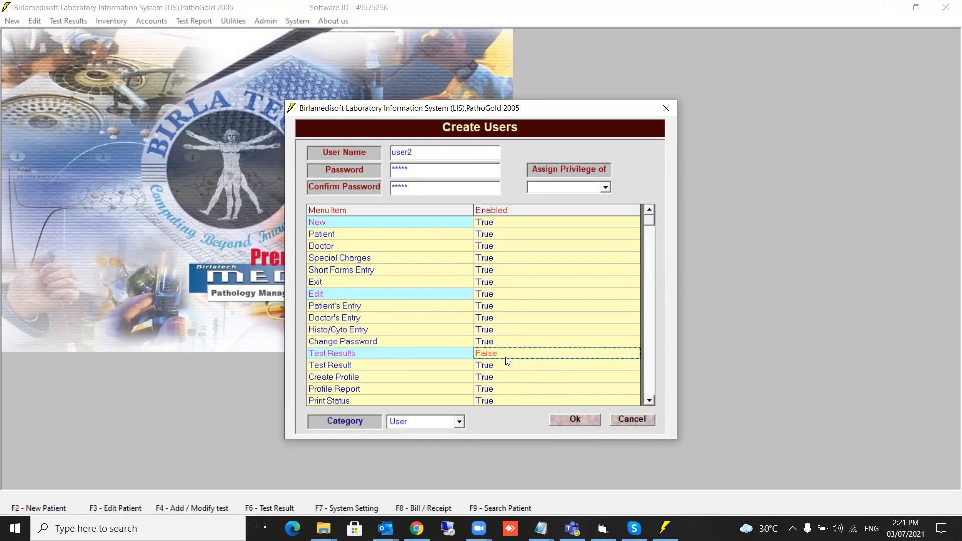
pyautogui.click(650, 401)
pyautogui.click(650, 400)
pyautogui.click(650, 400)
pyautogui.click(650, 401)
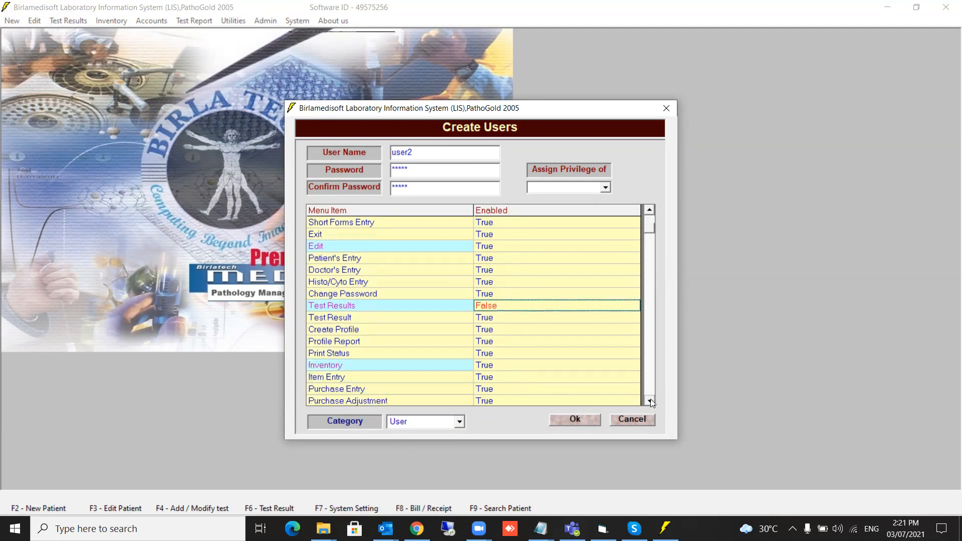
pyautogui.click(651, 401)
pyautogui.doubleClick(478, 356)
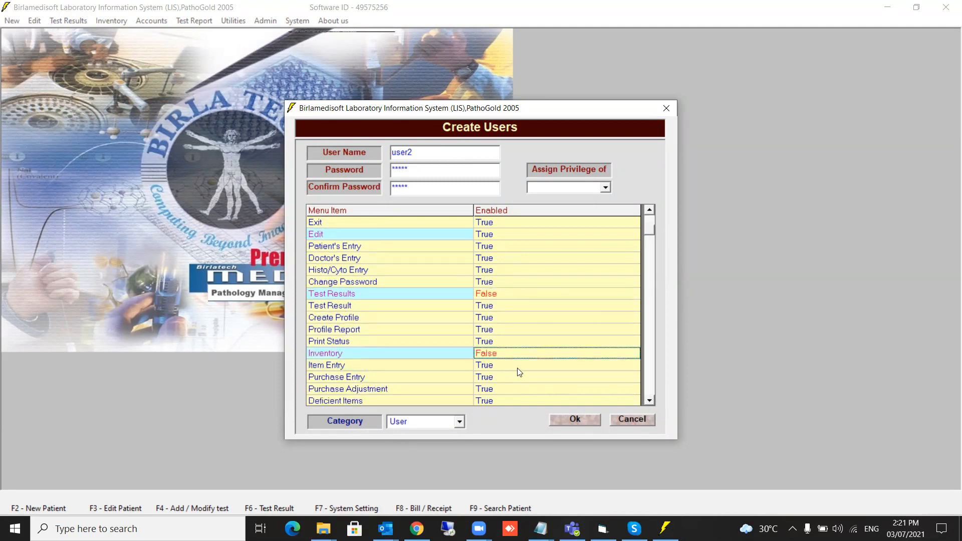
pyautogui.click(649, 401)
pyautogui.click(650, 401)
pyautogui.click(649, 401)
pyautogui.click(650, 401)
pyautogui.click(650, 400)
pyautogui.click(649, 400)
pyautogui.click(649, 401)
pyautogui.click(650, 401)
pyautogui.click(650, 401)
pyautogui.click(650, 401)
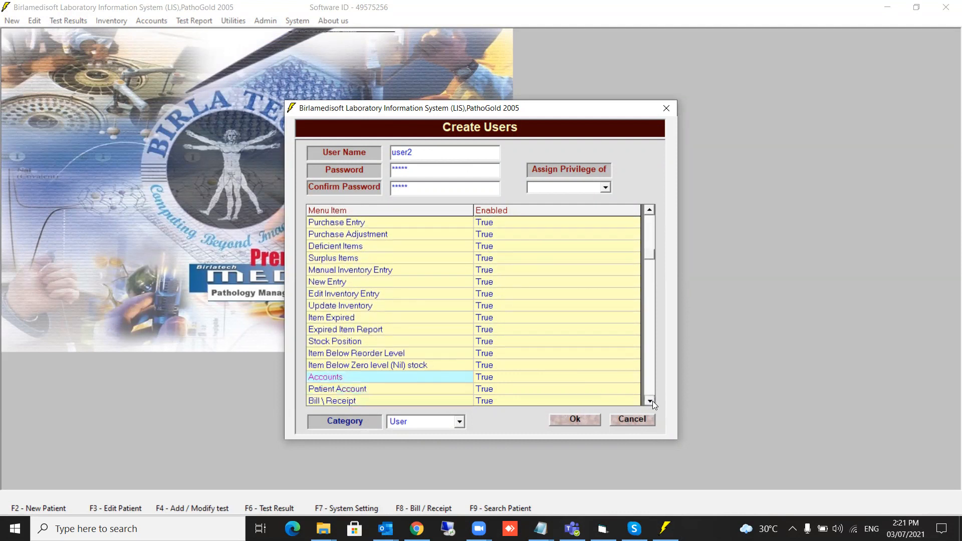
pyautogui.doubleClick(496, 381)
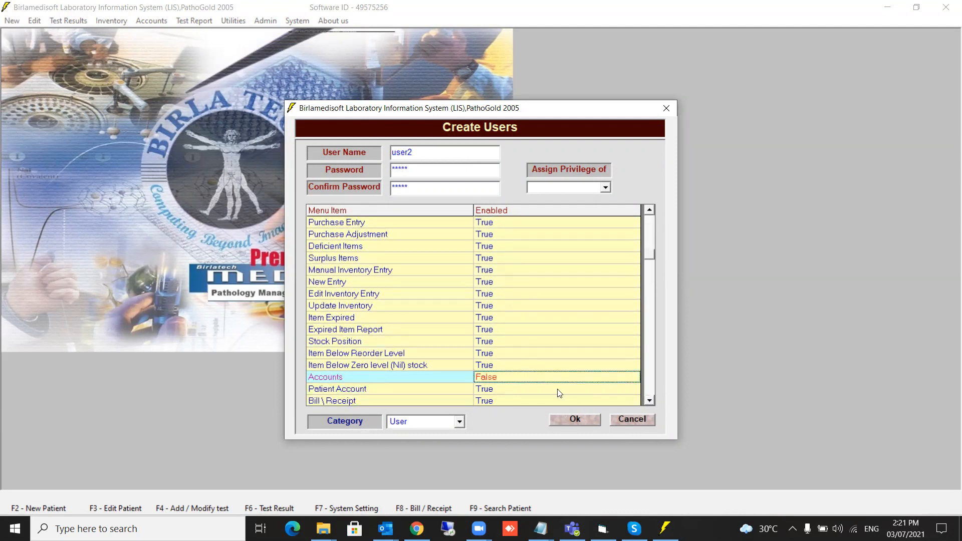
pyautogui.click(649, 400)
pyautogui.click(649, 401)
pyautogui.click(649, 401)
pyautogui.click(649, 401)
pyautogui.click(649, 401)
pyautogui.click(650, 401)
pyautogui.click(650, 401)
pyautogui.click(650, 401)
pyautogui.click(649, 401)
pyautogui.click(649, 400)
pyautogui.click(649, 401)
pyautogui.click(649, 400)
pyautogui.click(649, 401)
pyautogui.click(649, 401)
pyautogui.click(649, 401)
pyautogui.click(650, 401)
pyautogui.click(649, 400)
pyautogui.click(649, 401)
pyautogui.click(650, 401)
# Disable Test Report, Utilities, Admin and System for user2 and save the account.
pyautogui.doubleClick(514, 331)
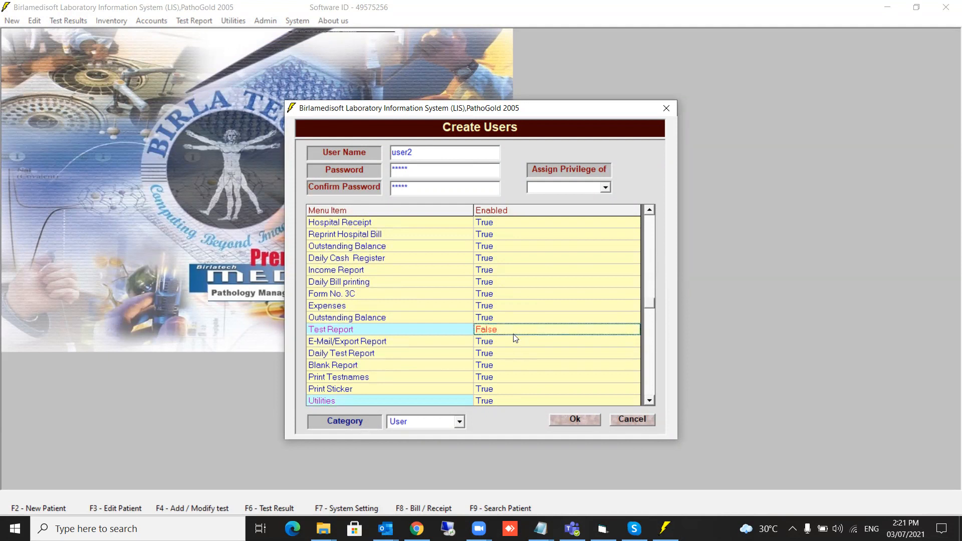
pyautogui.doubleClick(507, 402)
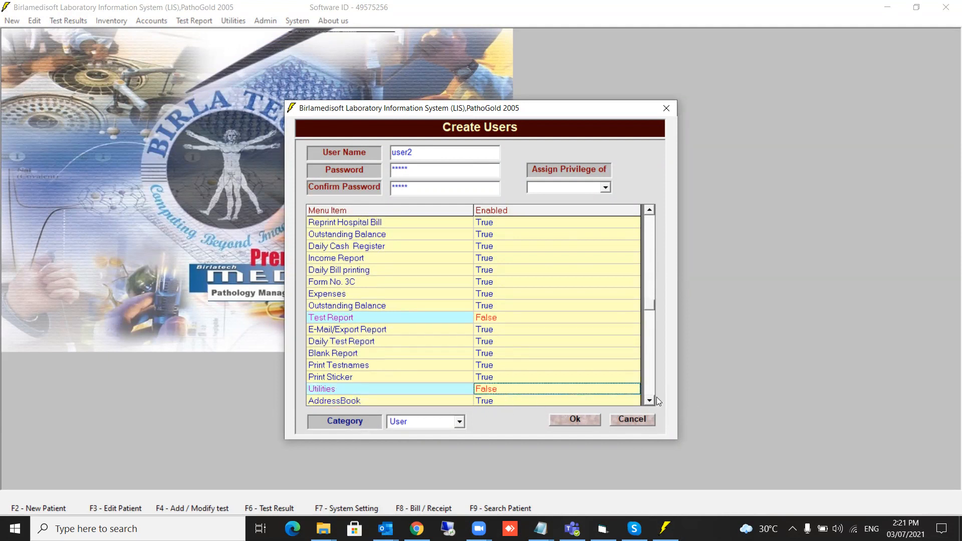
pyautogui.scroll(-5, 648, 404)
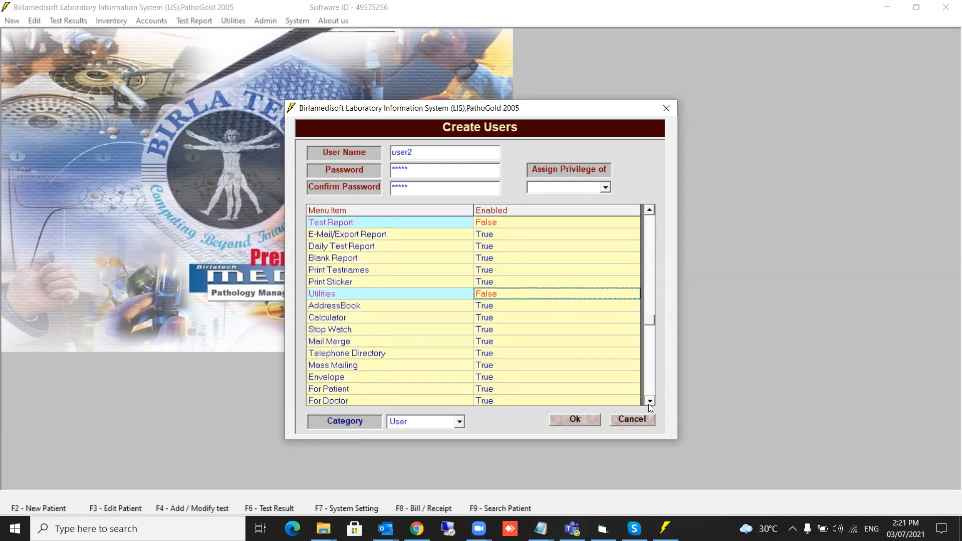
pyautogui.scroll(-4, 649, 404)
pyautogui.click(513, 307)
pyautogui.click(509, 364)
pyautogui.click(648, 401)
pyautogui.scroll(-6, 648, 401)
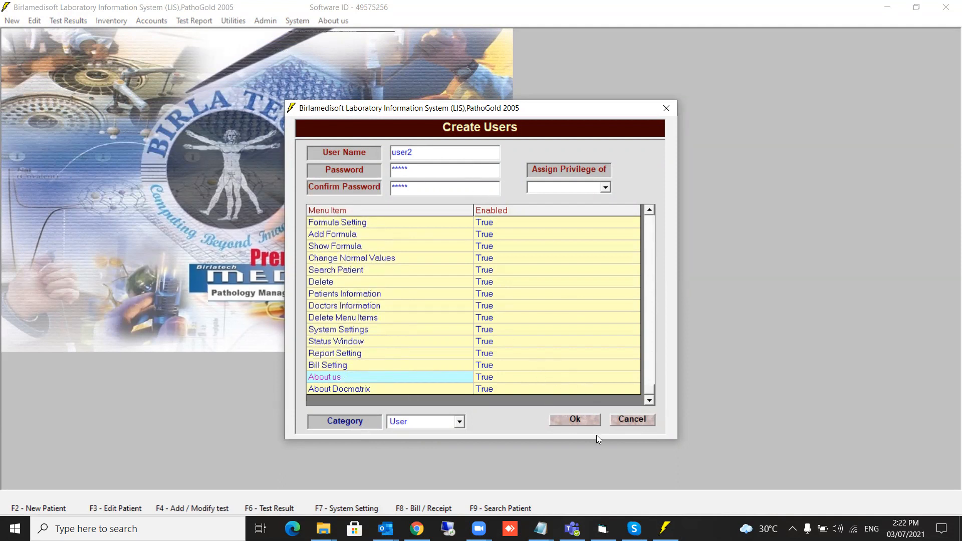
pyautogui.click(582, 419)
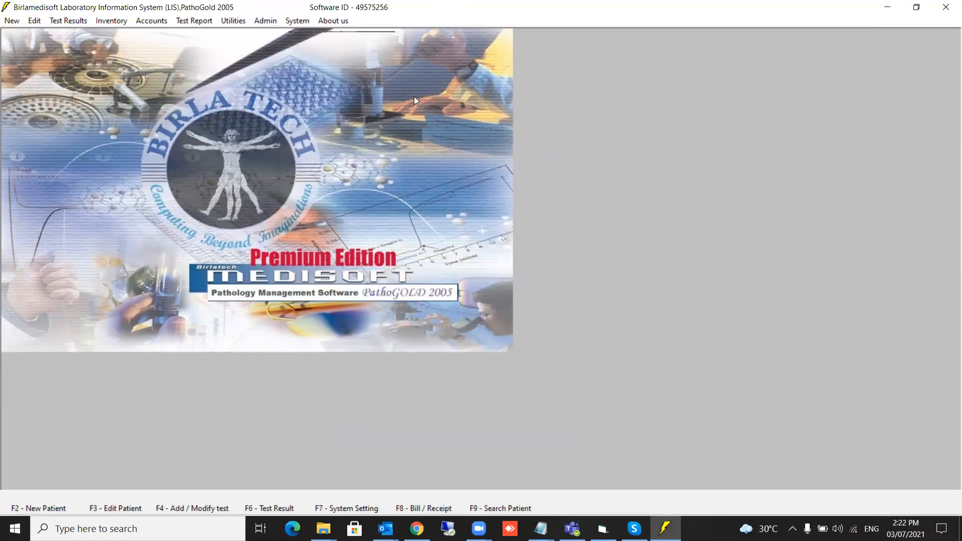
# Create user3 with a password, assigning privileges from user2, and save the account.
pyautogui.click(264, 20)
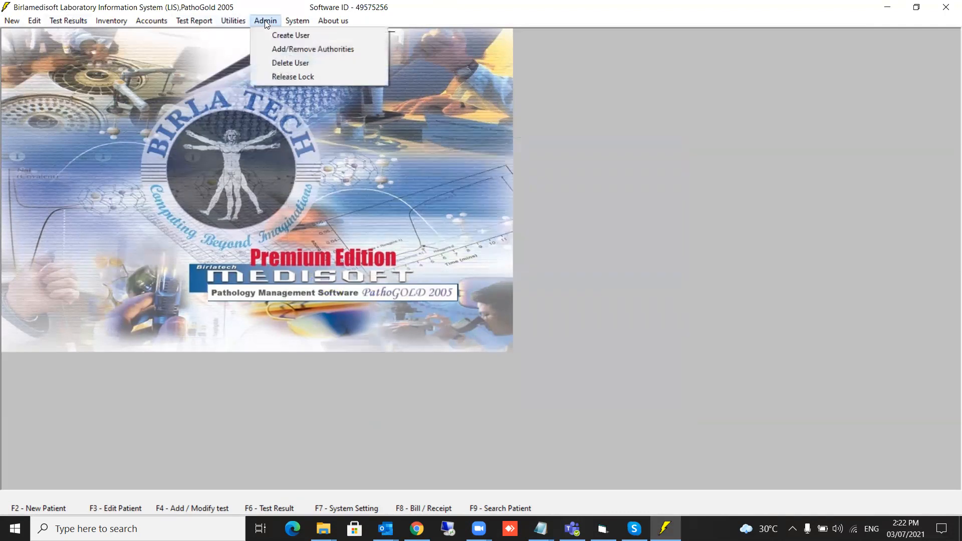
pyautogui.click(296, 36)
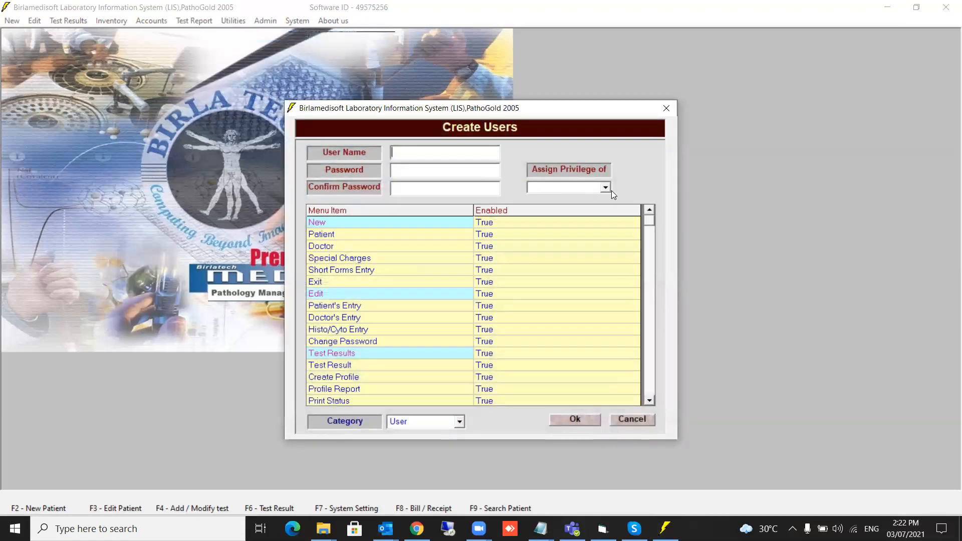
pyautogui.write('user3')
pyautogui.press('Tab')
pyautogui.write('*****')
pyautogui.press('Tab')
pyautogui.write('*****')
pyautogui.click(605, 187)
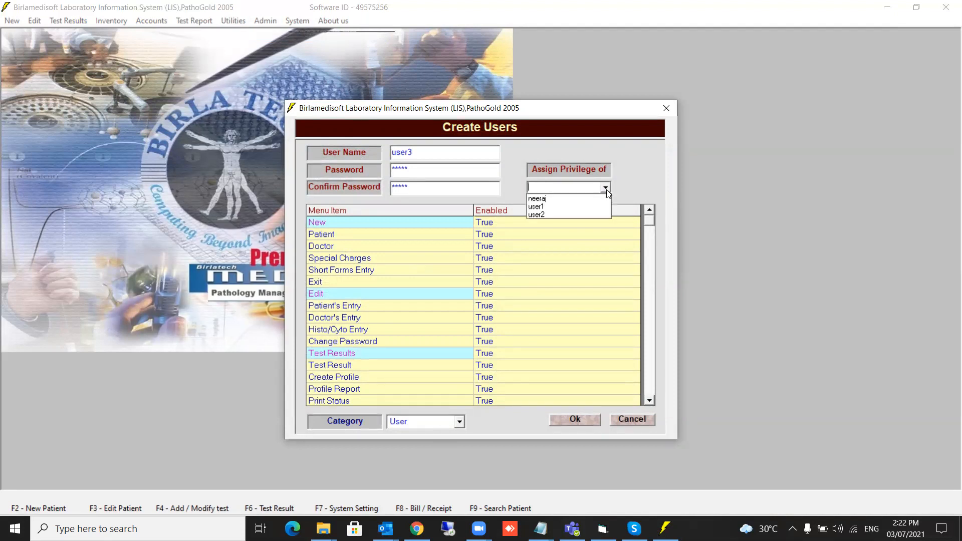
pyautogui.click(545, 215)
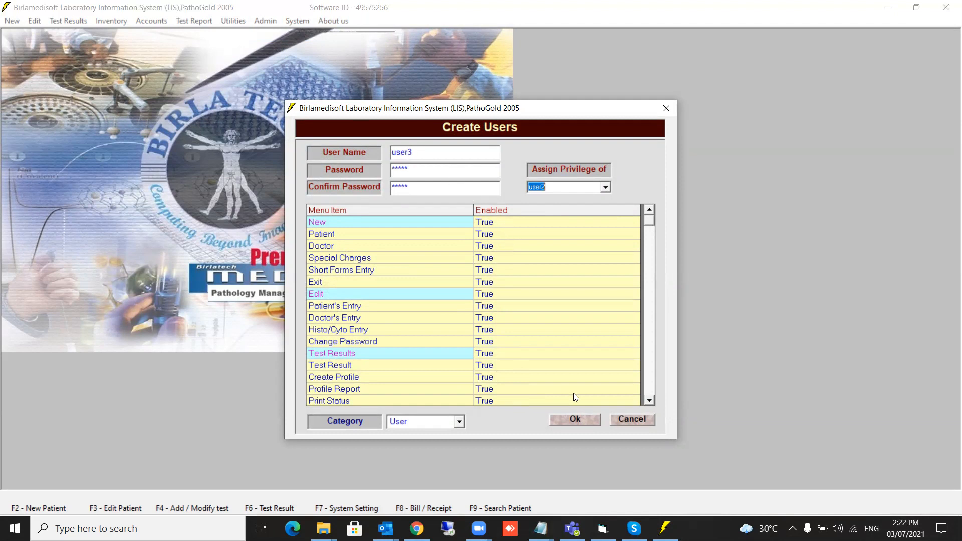
pyautogui.click(577, 419)
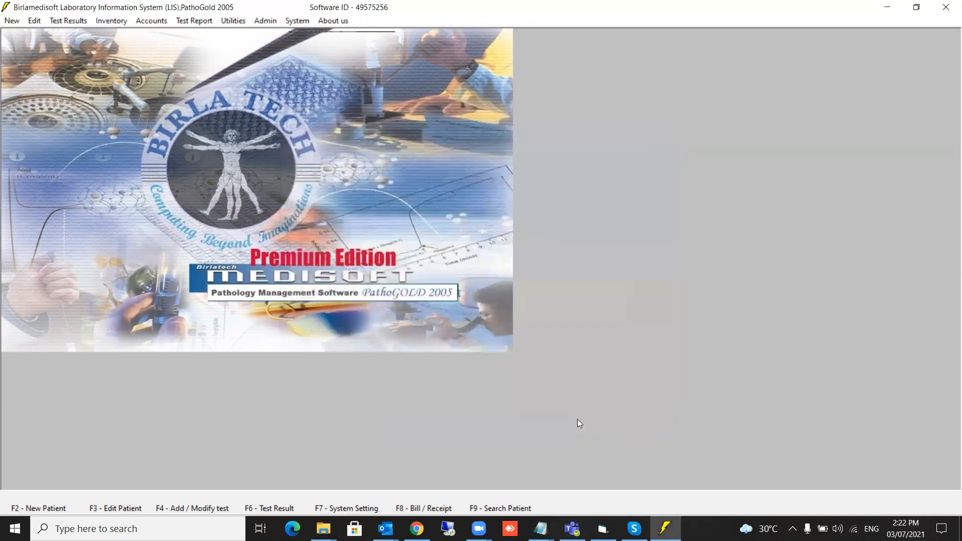
# Exit PathoGold and relaunch PathoGOLD2005 from the desktop with administrator rights.
pyautogui.click(11, 21)
pyautogui.click(29, 99)
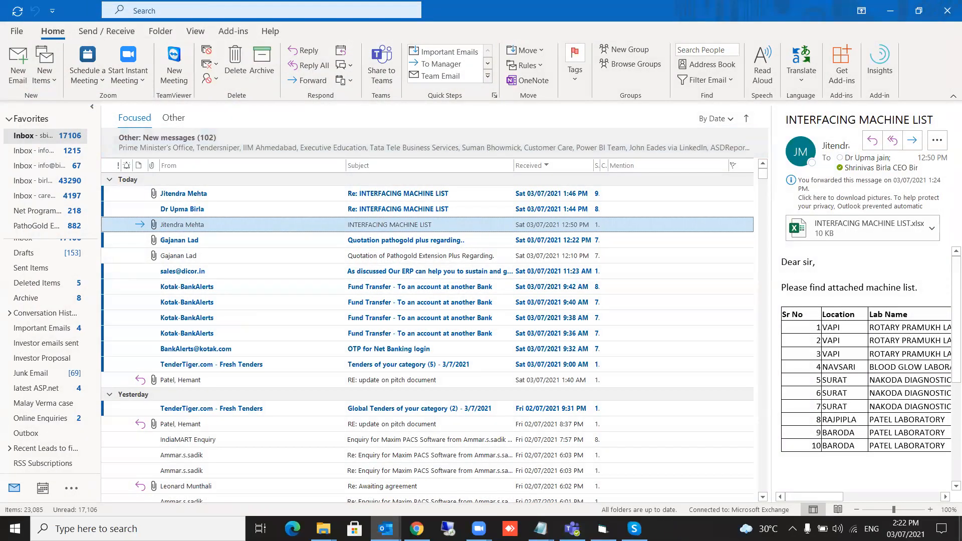
pyautogui.click(961, 539)
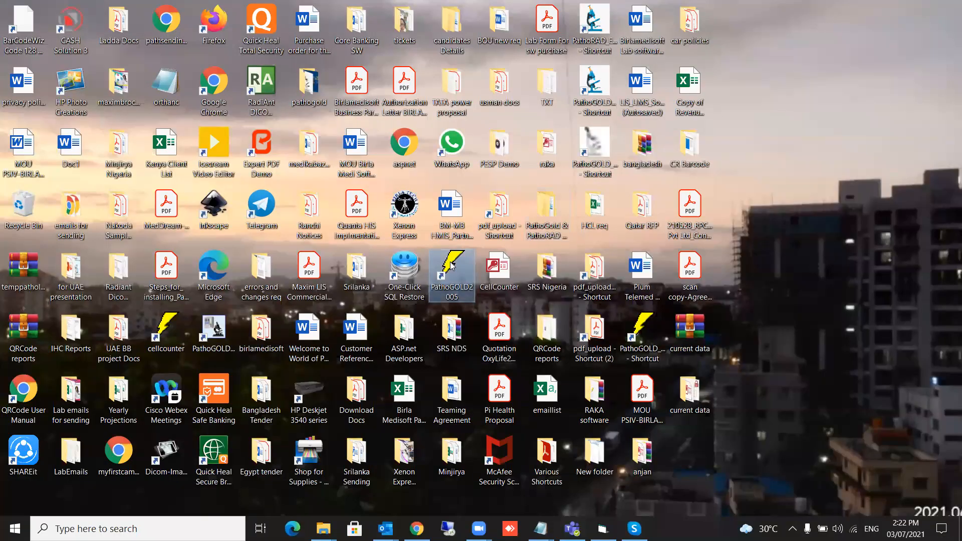
pyautogui.rightClick(452, 263)
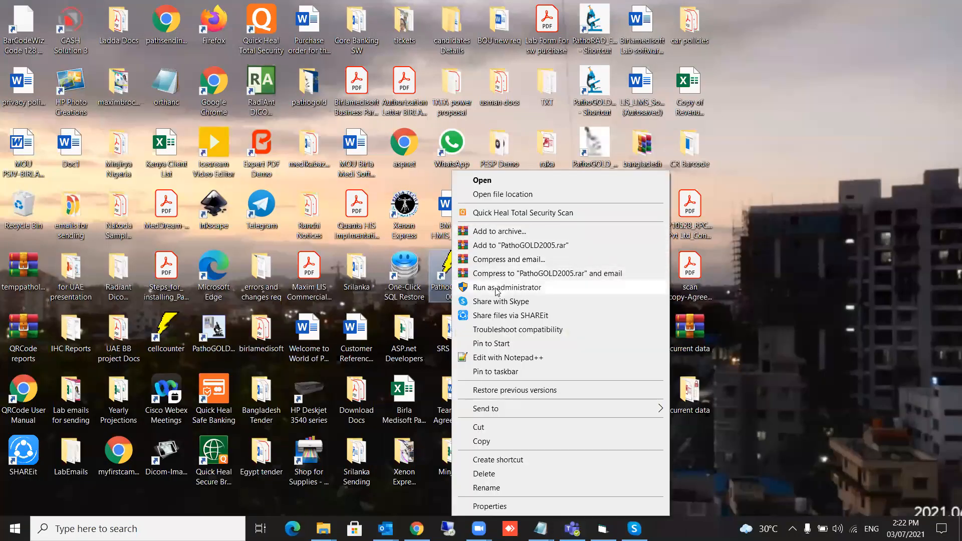
pyautogui.click(498, 288)
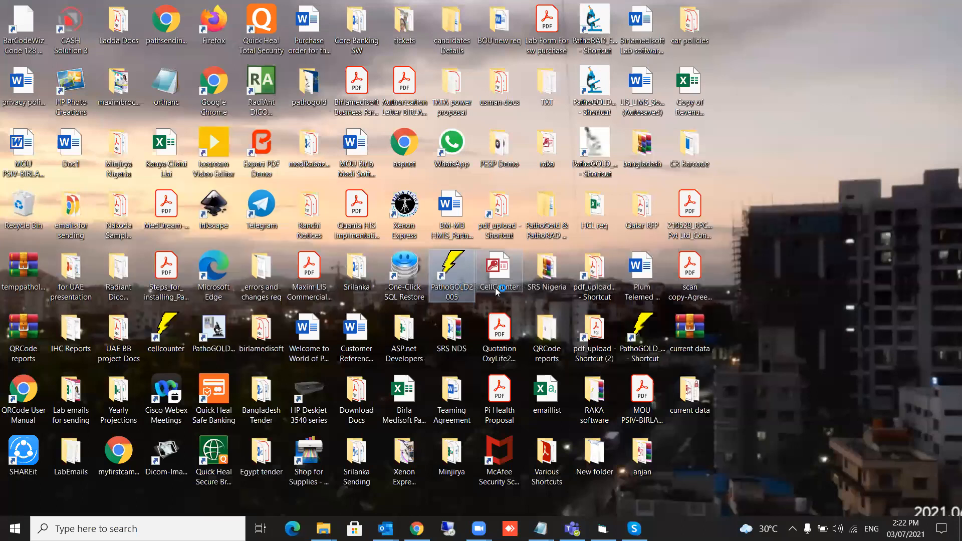
# Enter user1 and its password in the login dialog.
pyautogui.write('user1')
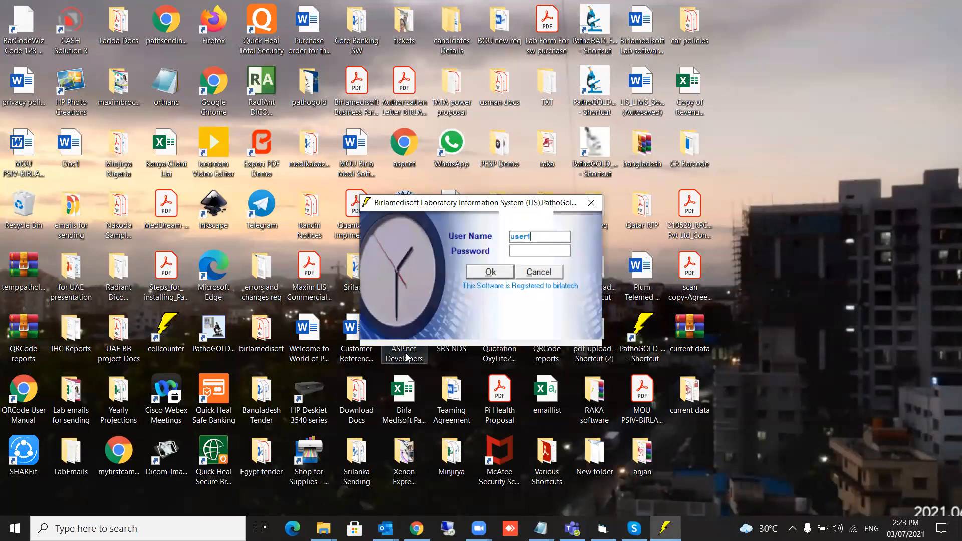
pyautogui.press('Tab')
pyautogui.write('*****')
# Log in as user1, check that Inventory and Special Charges are greyed out, then exit.
pyautogui.click(490, 272)
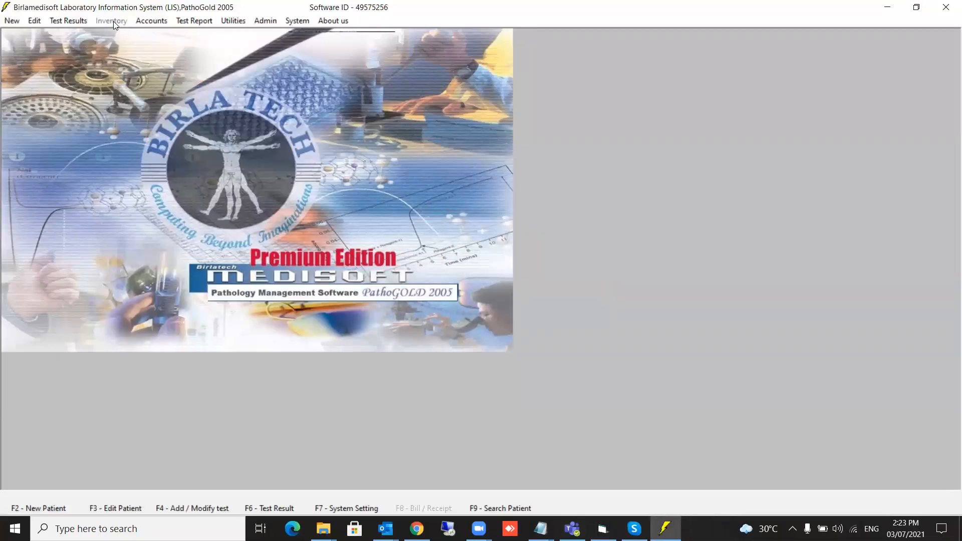
pyautogui.click(51, 23)
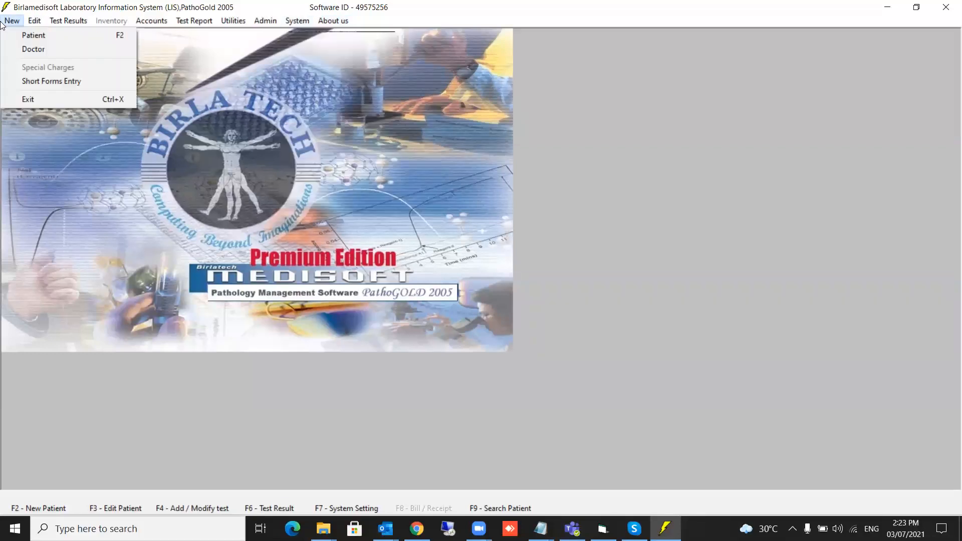
pyautogui.moveTo(11, 21)
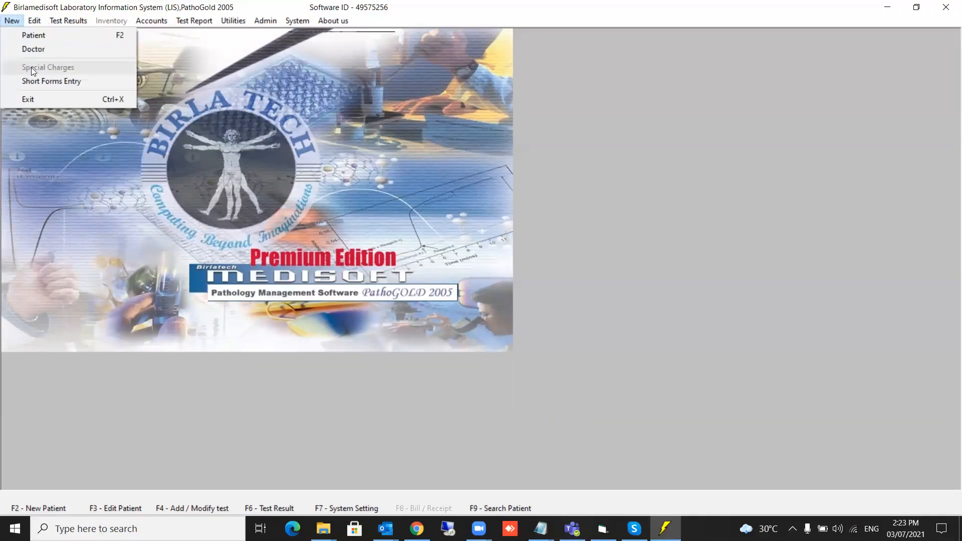
pyautogui.click(28, 98)
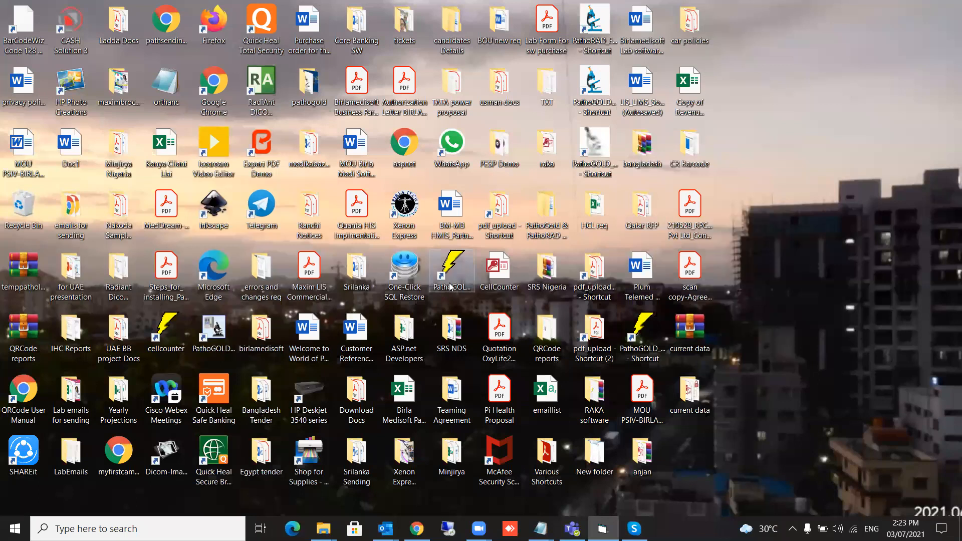
# Relaunch PathoGold as administrator and log in as user2 with its password.
pyautogui.rightClick(450, 276)
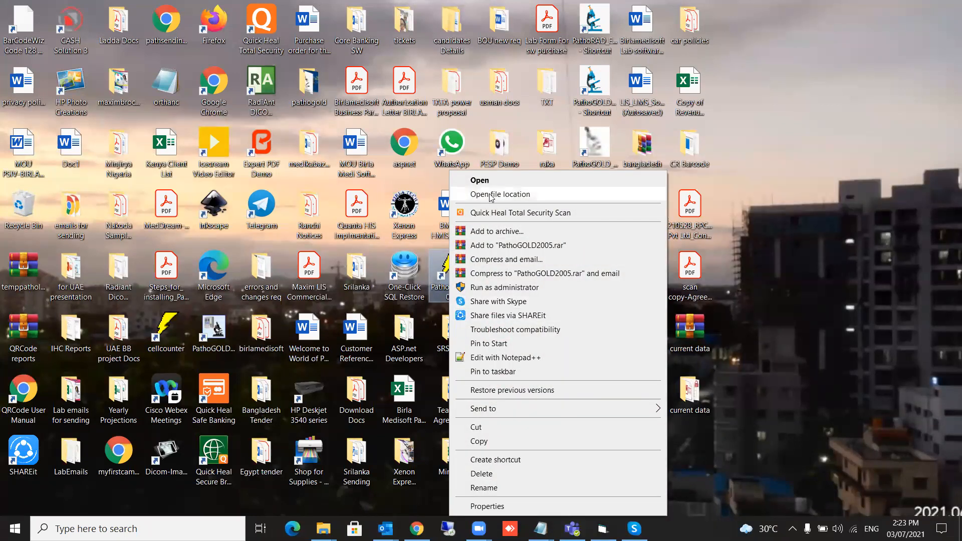
pyautogui.click(484, 288)
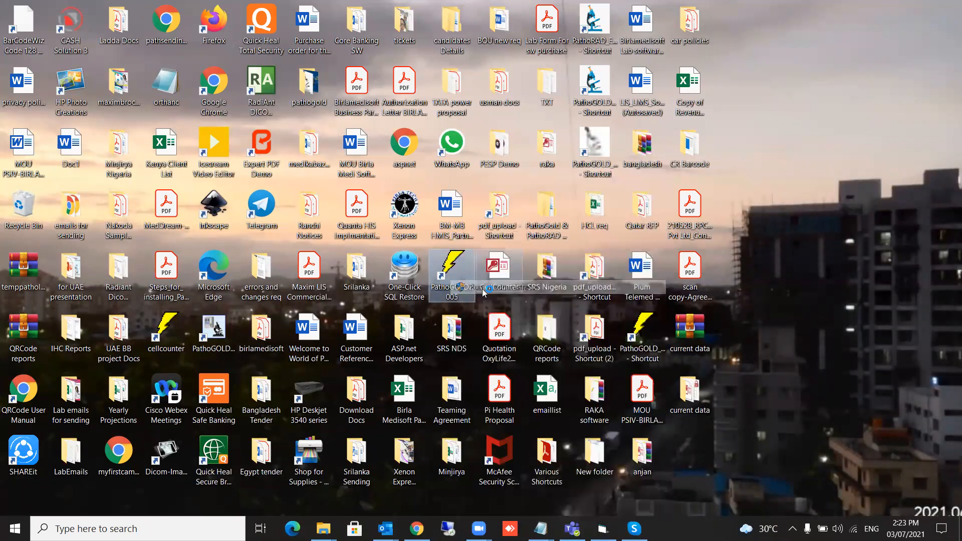
pyautogui.write('user2')
pyautogui.press('Tab')
pyautogui.write('*****')
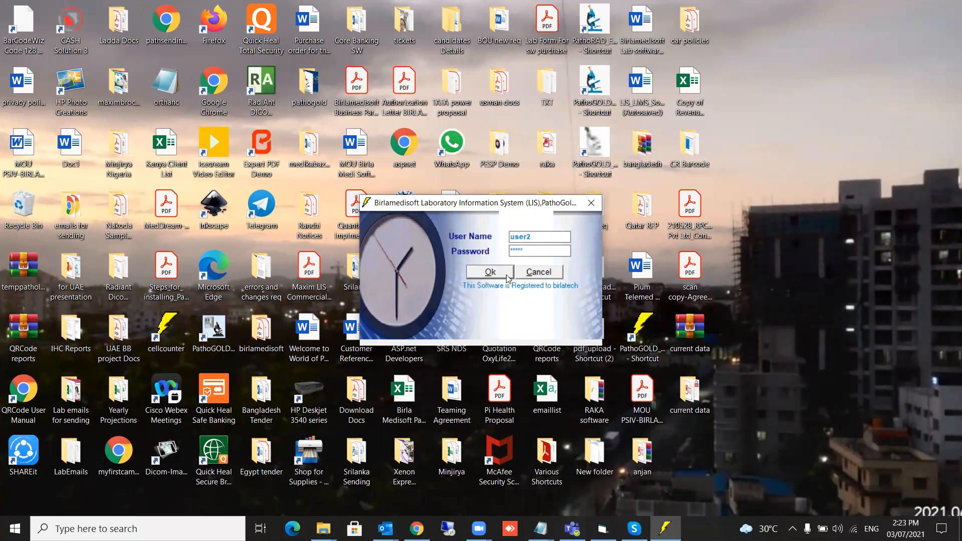
pyautogui.click(489, 273)
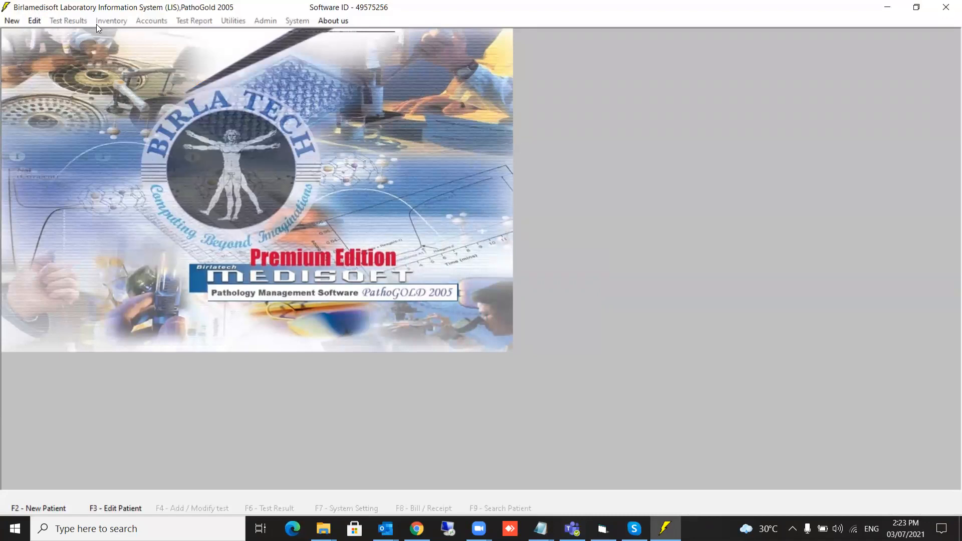
# Review which commands in the New, Edit and About us menus user2 can use.
pyautogui.click(13, 24)
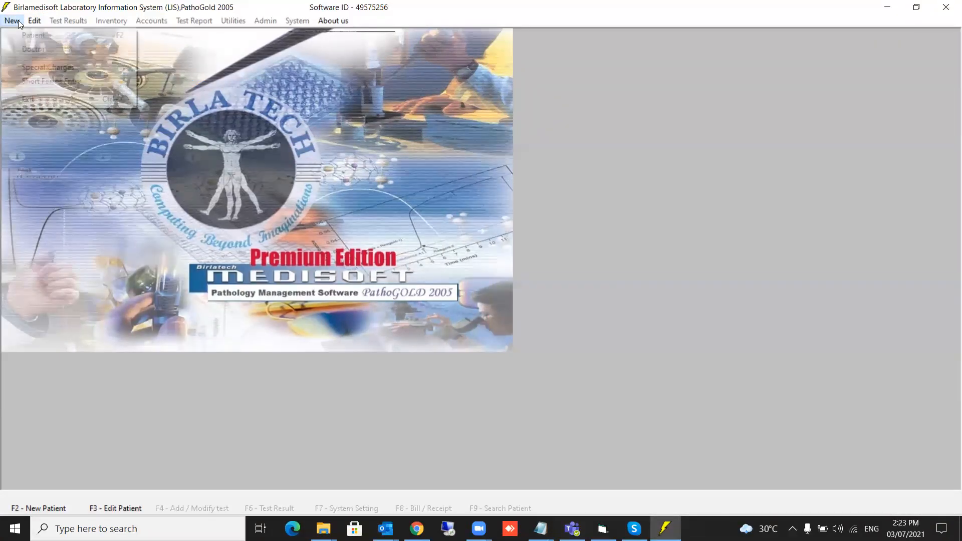
pyautogui.click(32, 24)
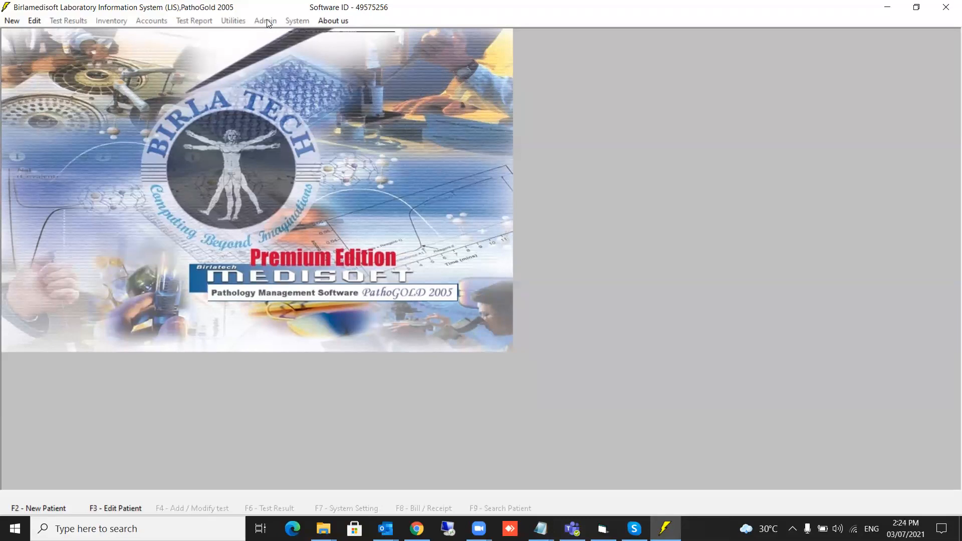
pyautogui.click(331, 21)
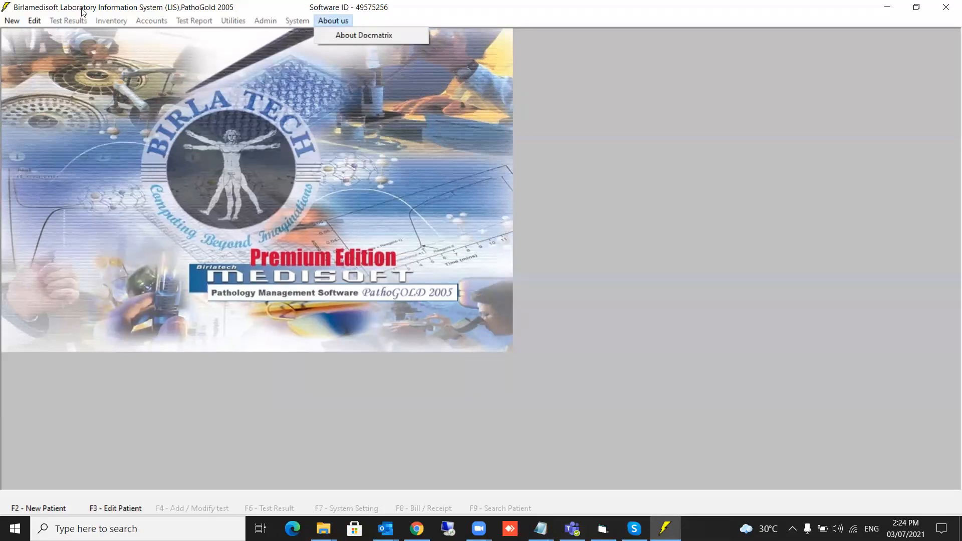
pyautogui.moveTo(12, 21)
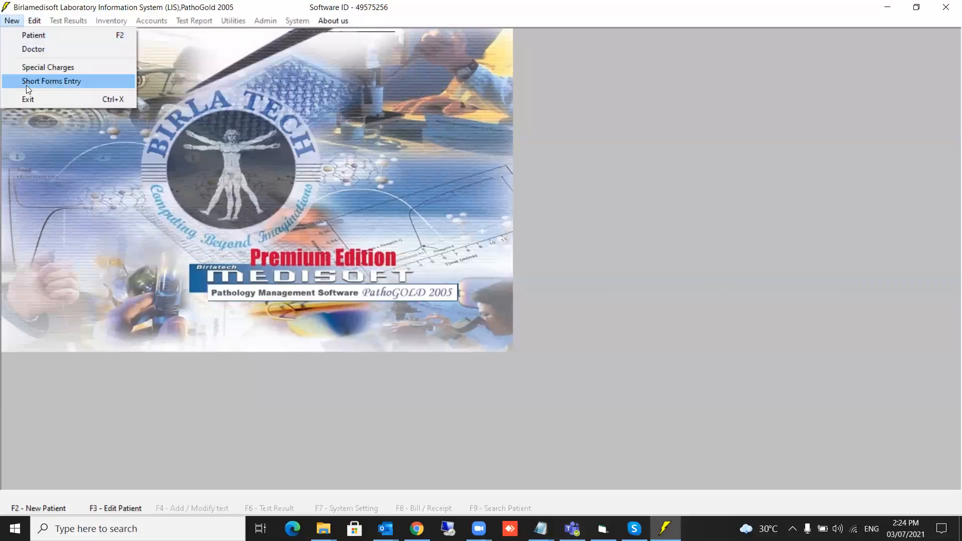
# Quit, relaunch PathoGold as administrator, and log in as user3 with its password.
pyautogui.click(24, 99)
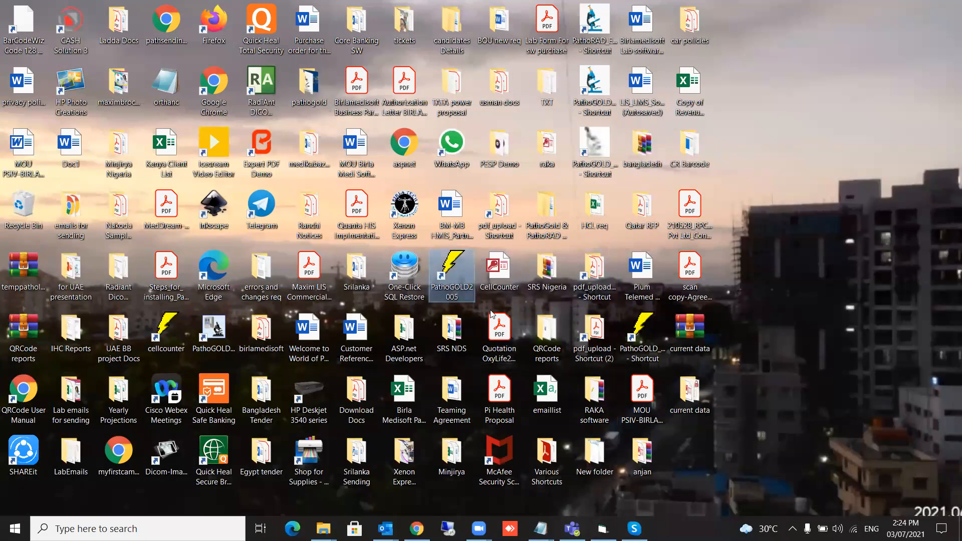
pyautogui.rightClick(455, 286)
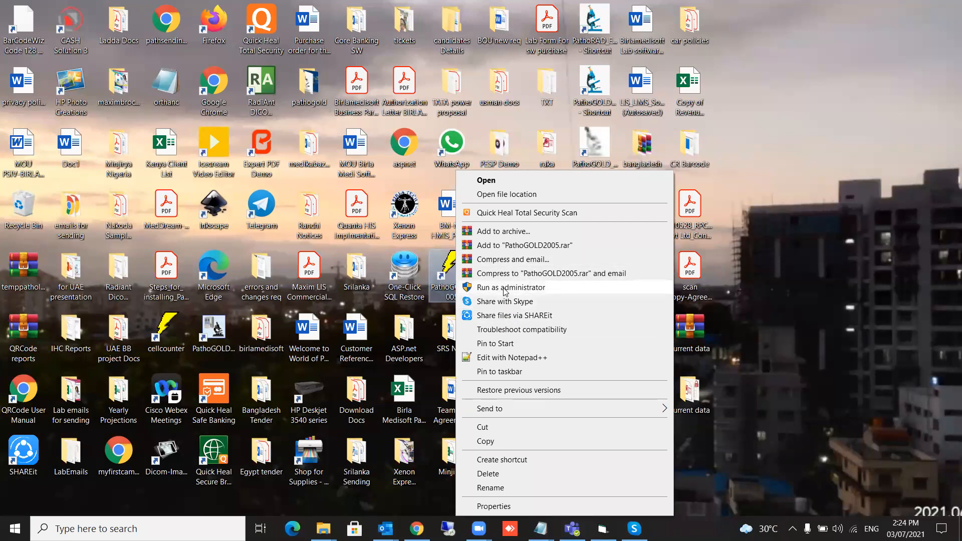
pyautogui.click(507, 287)
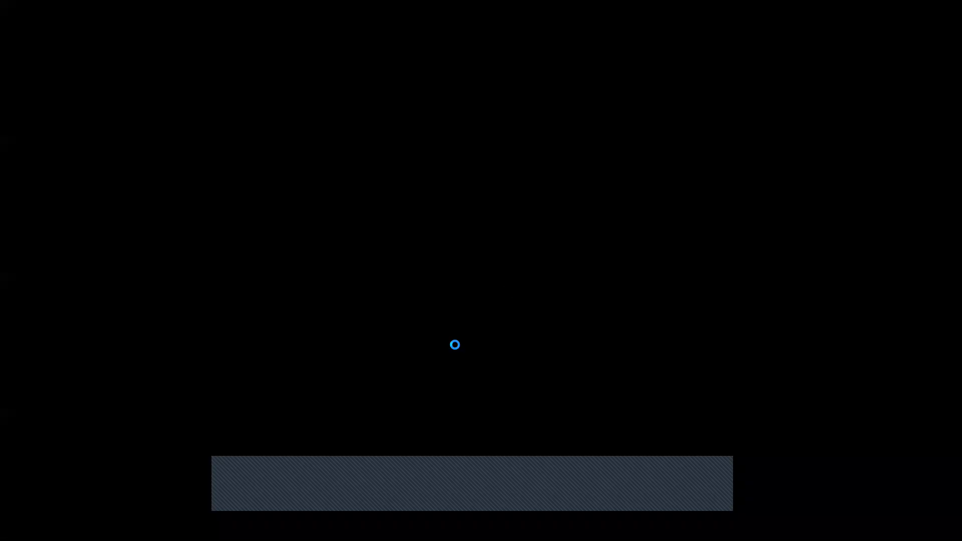
pyautogui.write('user3')
pyautogui.press('Tab')
pyautogui.write('****')
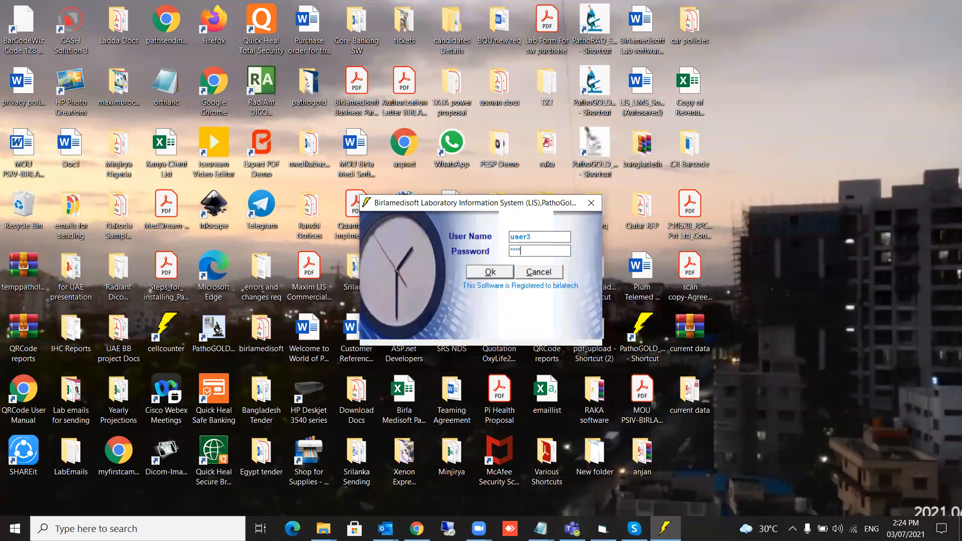
pyautogui.write('*')
pyautogui.click(495, 277)
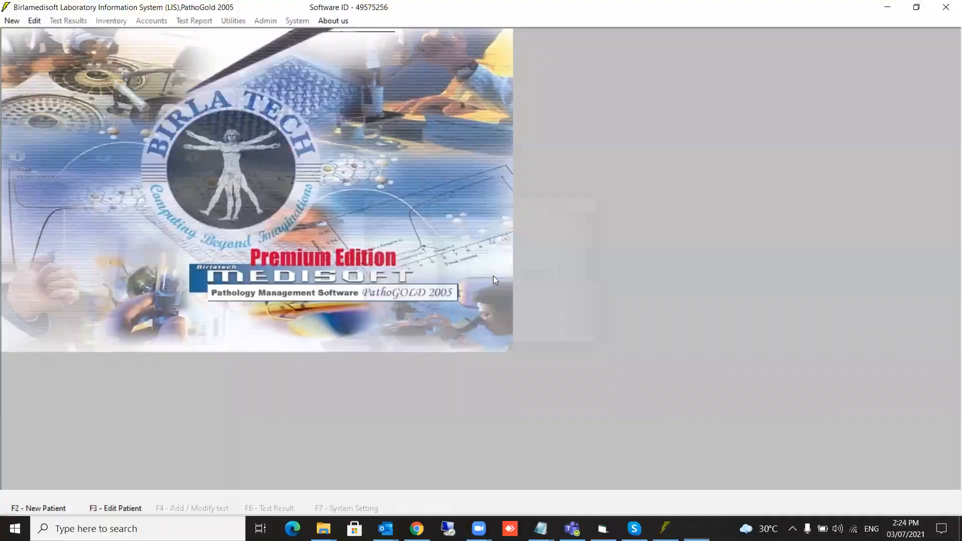
# Check the Edit and New menus for user3's enabled commands, including Change Password.
pyautogui.click(36, 21)
pyautogui.click(10, 22)
pyautogui.click(33, 21)
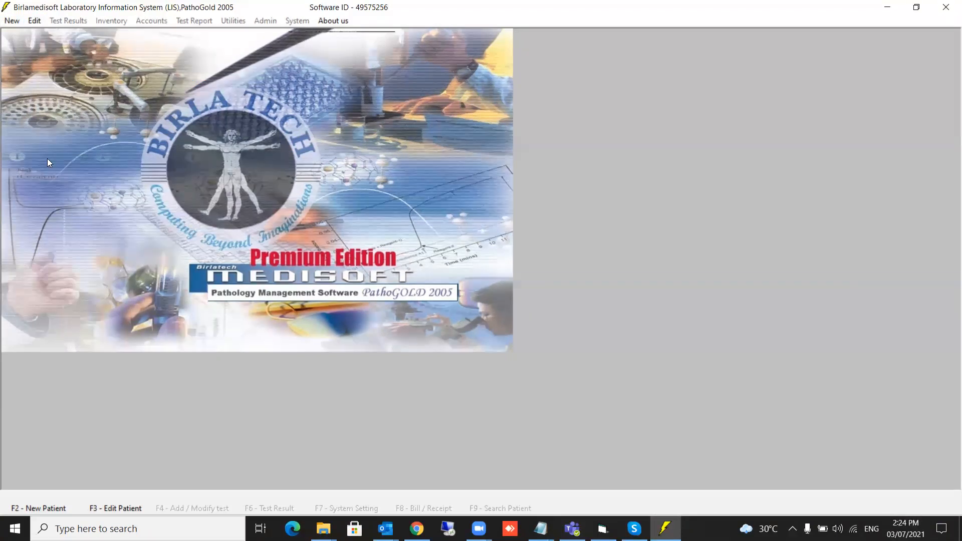
pyautogui.click(33, 22)
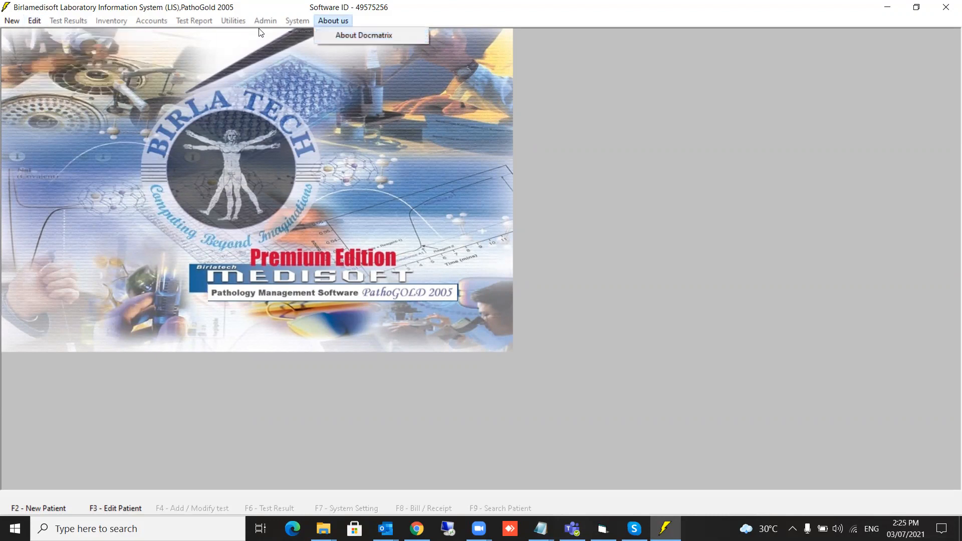
pyautogui.click(35, 21)
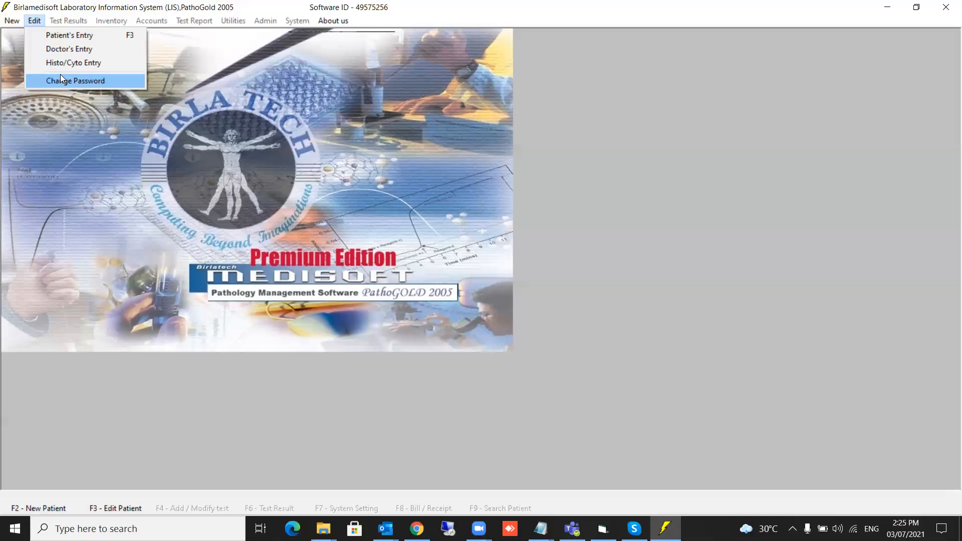
pyautogui.moveTo(12, 21)
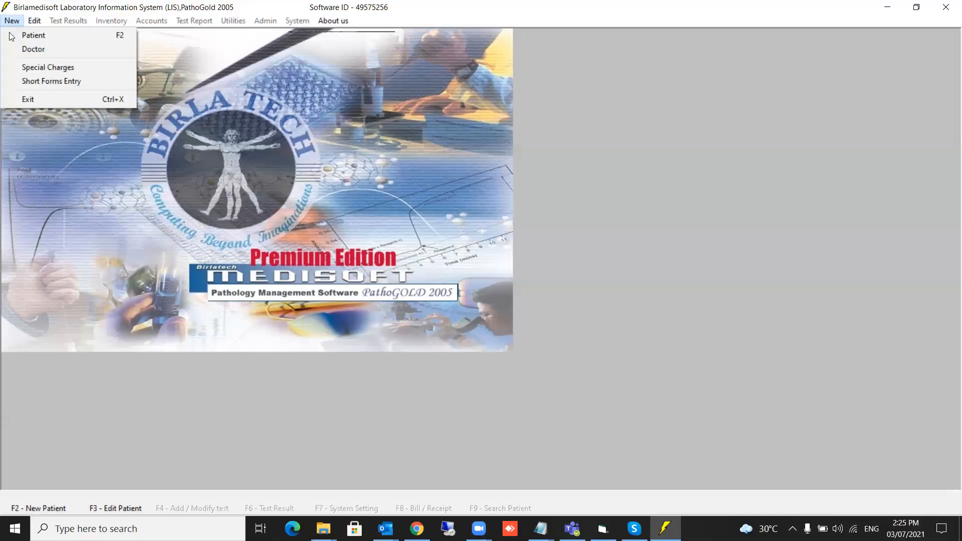
# Quit and relaunch PathoGold as administrator, then log in as the registered lab user.
pyautogui.click(18, 100)
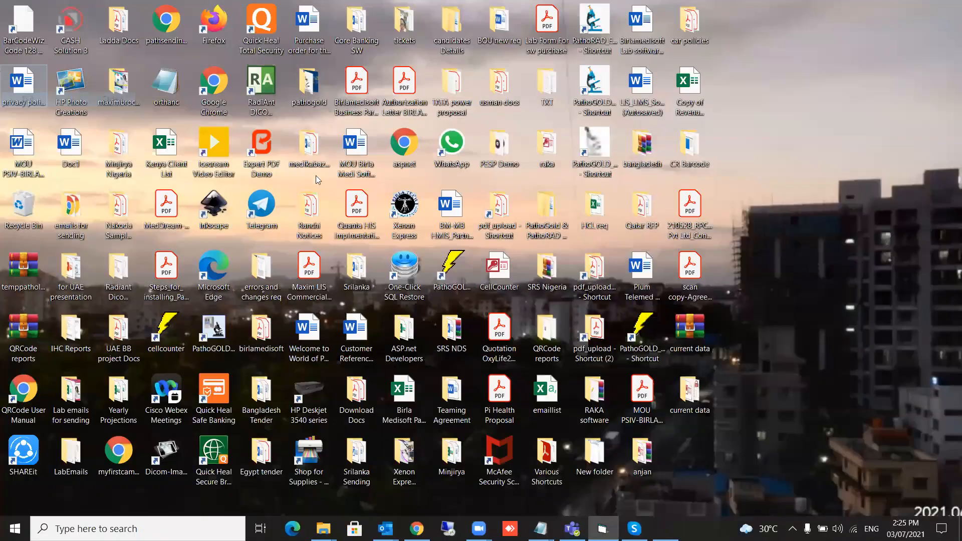
pyautogui.rightClick(449, 277)
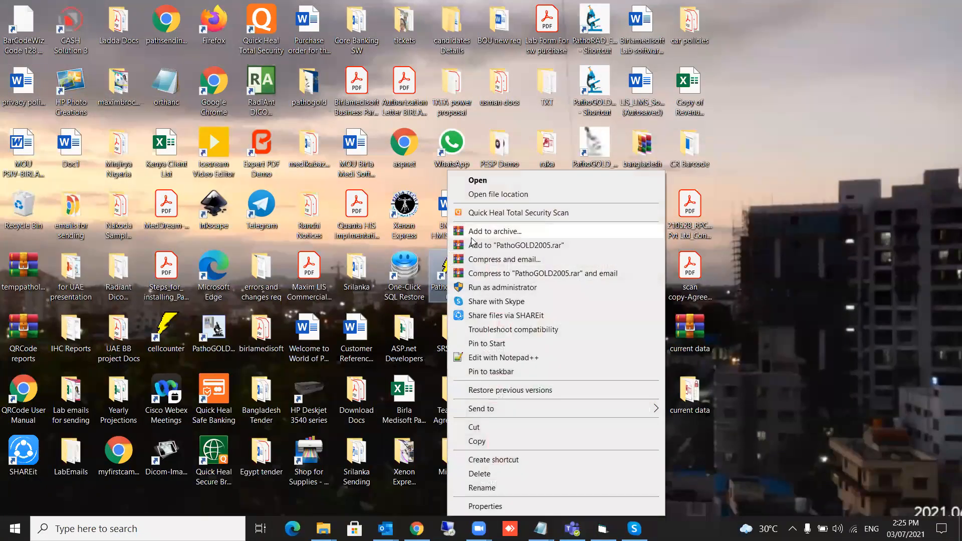
pyautogui.click(479, 289)
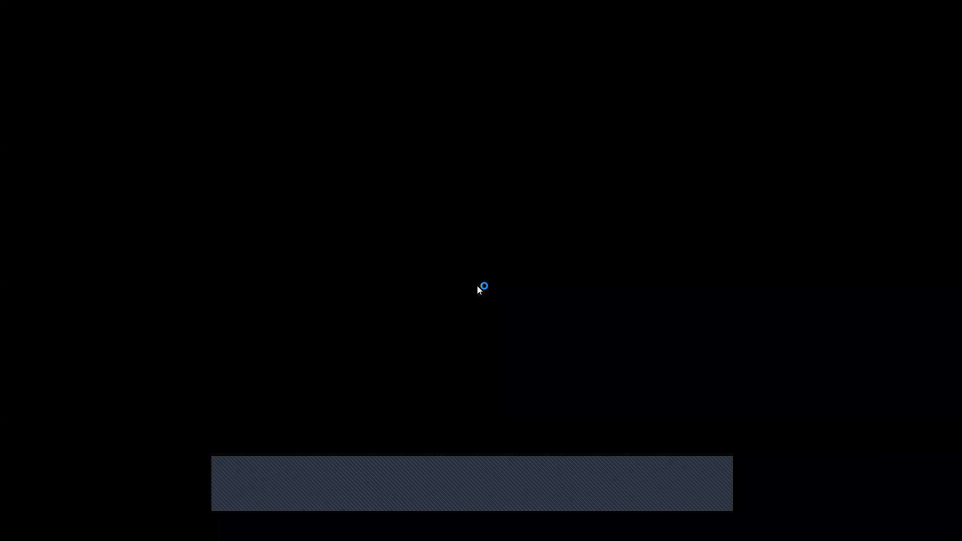
pyautogui.write('birlatech')
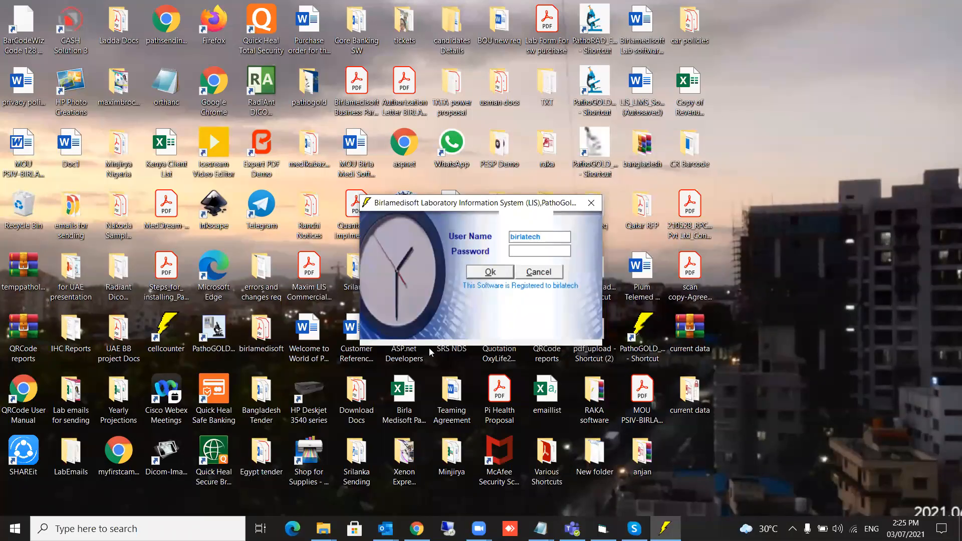
pyautogui.press('Tab')
pyautogui.write('*')
pyautogui.press('Return')
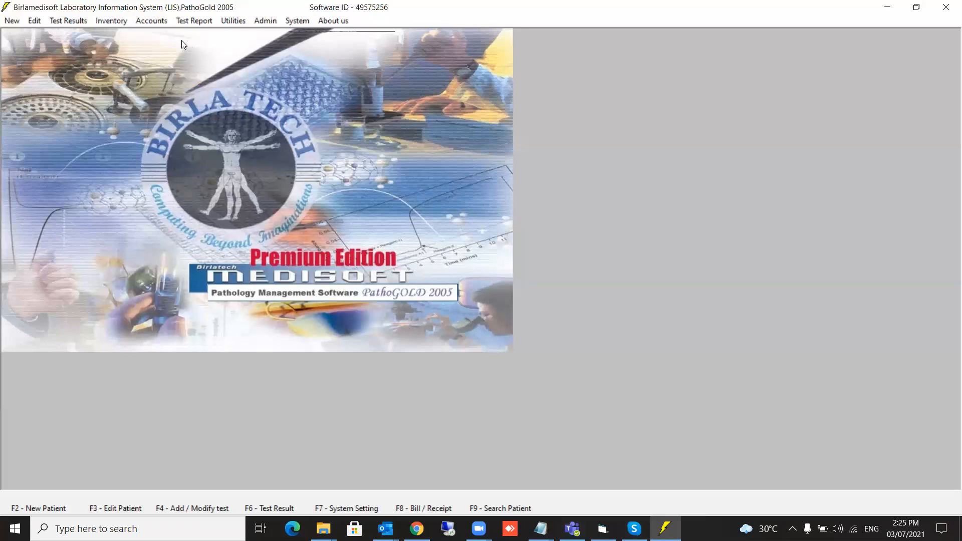
pyautogui.click(153, 25)
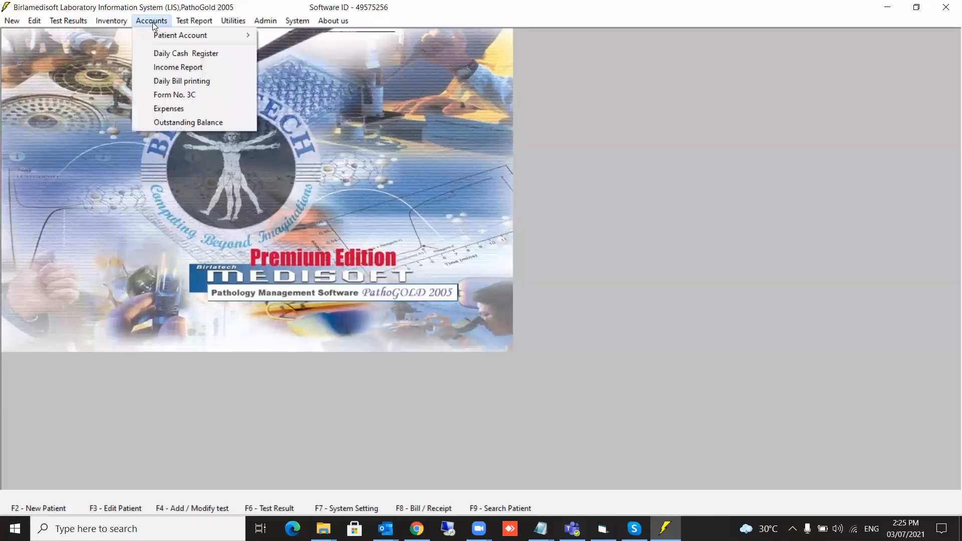
pyautogui.click(161, 53)
pyautogui.click(508, 265)
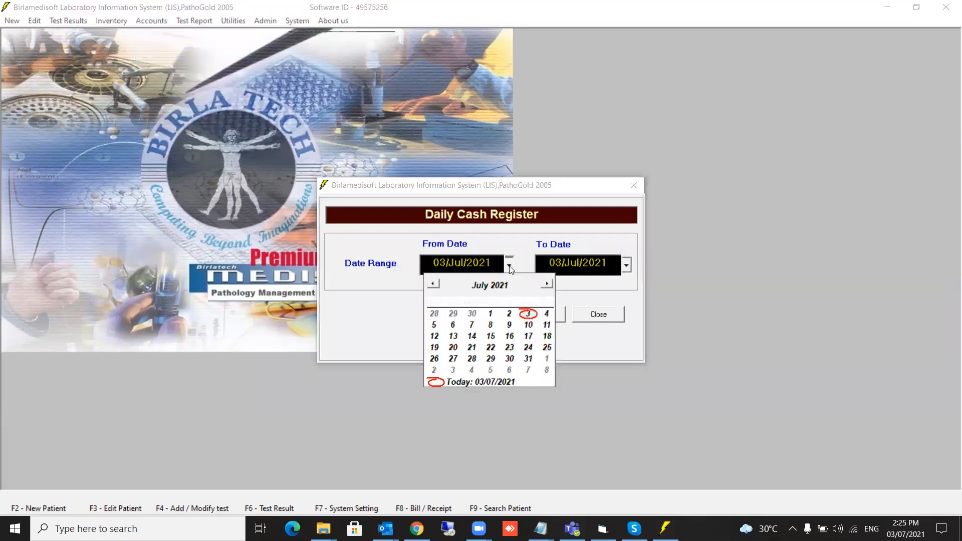
pyautogui.click(490, 313)
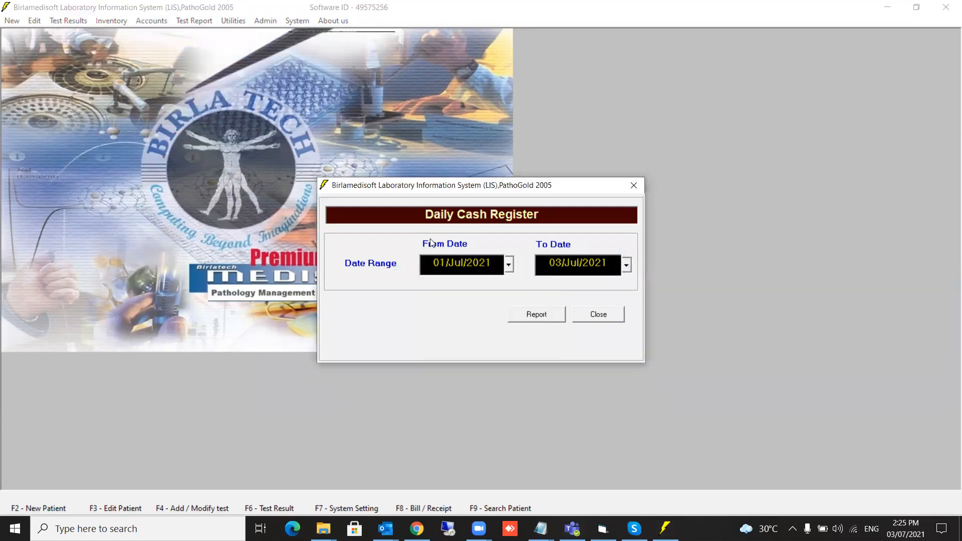
pyautogui.click(539, 315)
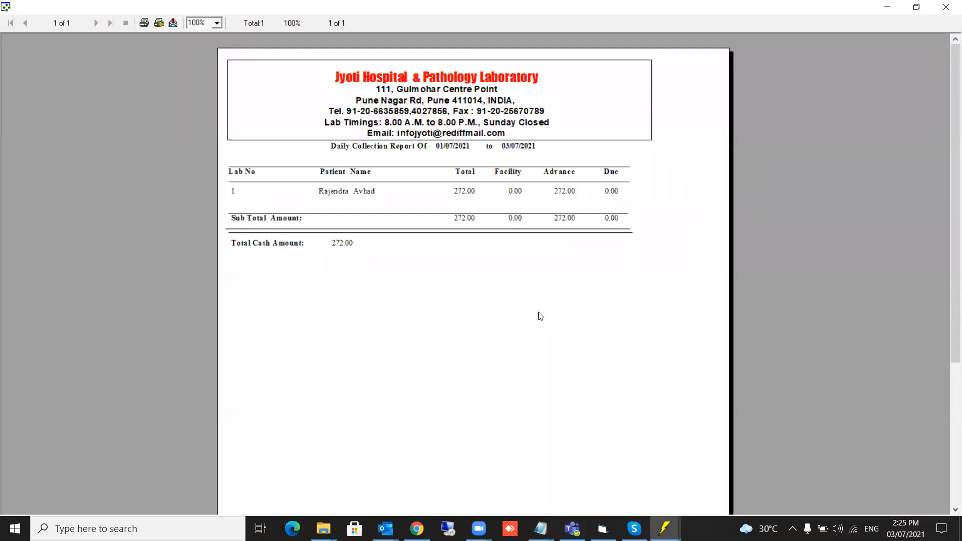
pyautogui.click(947, 9)
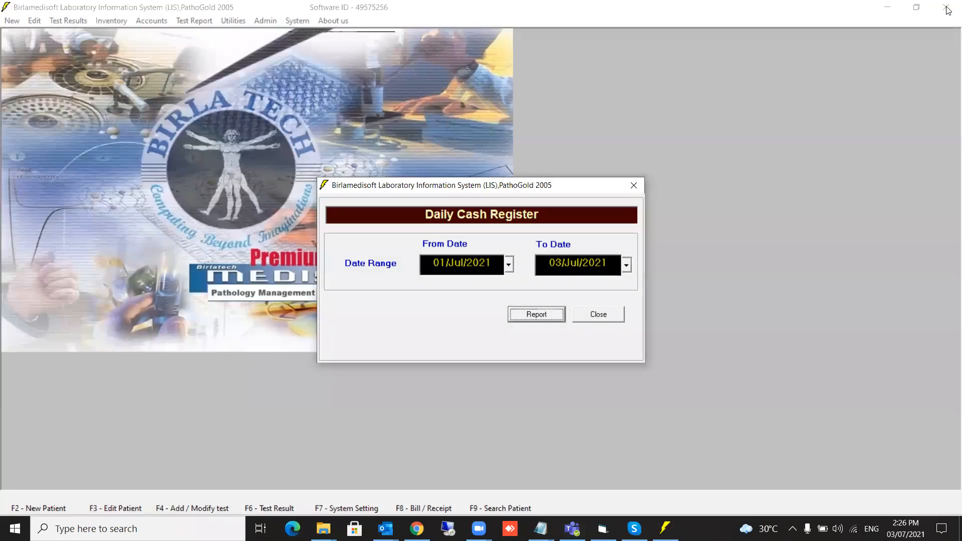
pyautogui.click(604, 319)
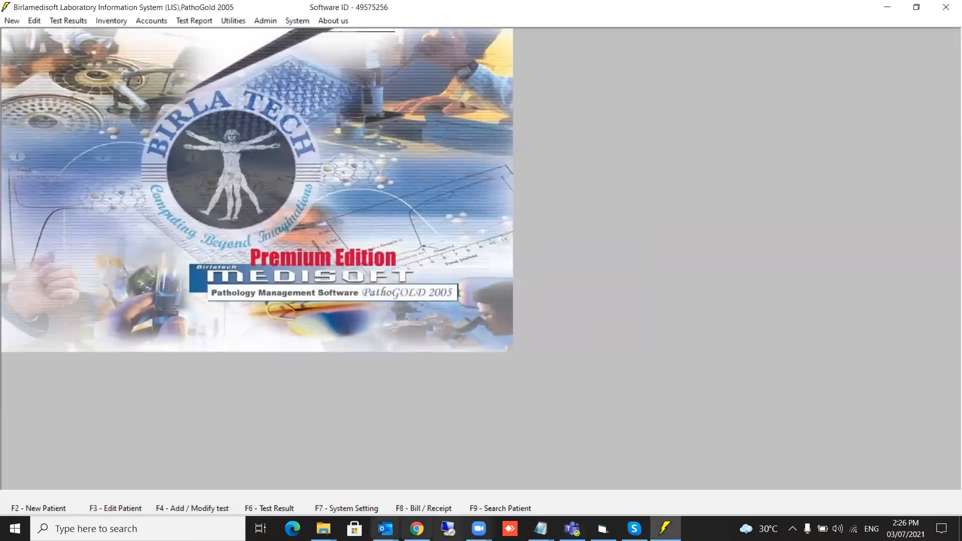
# Record a payment of 100 on the third OPD patient's receipt and save it.
pyautogui.click(396, 514)
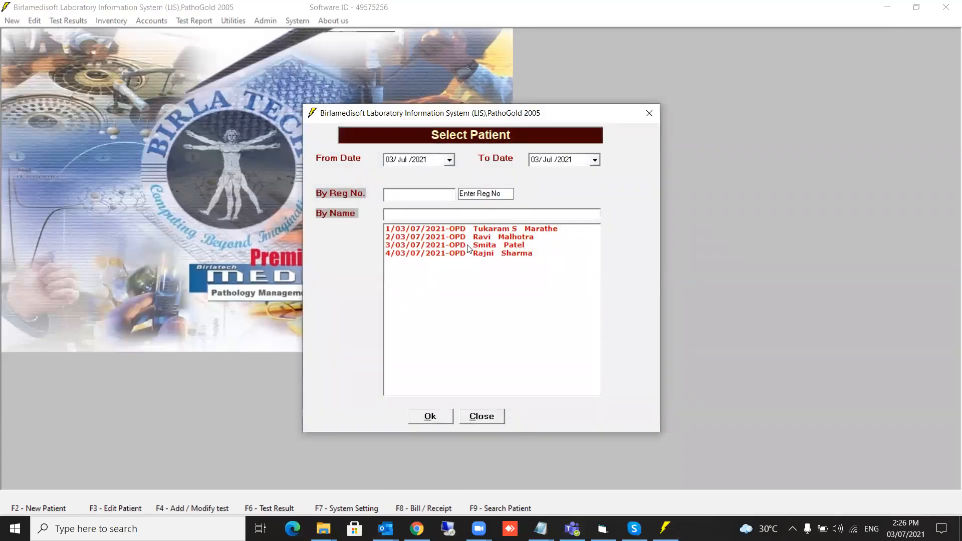
pyautogui.click(469, 246)
pyautogui.click(431, 417)
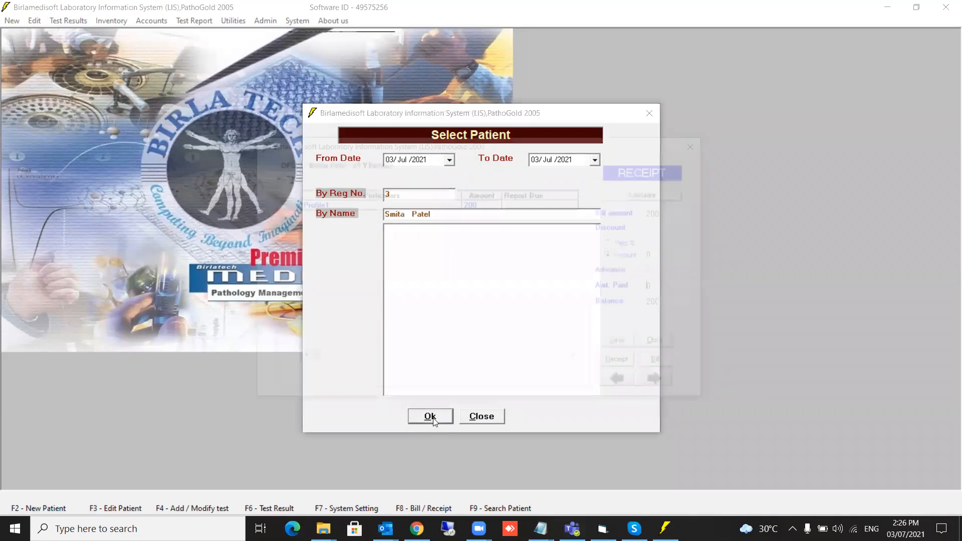
pyautogui.write('100')
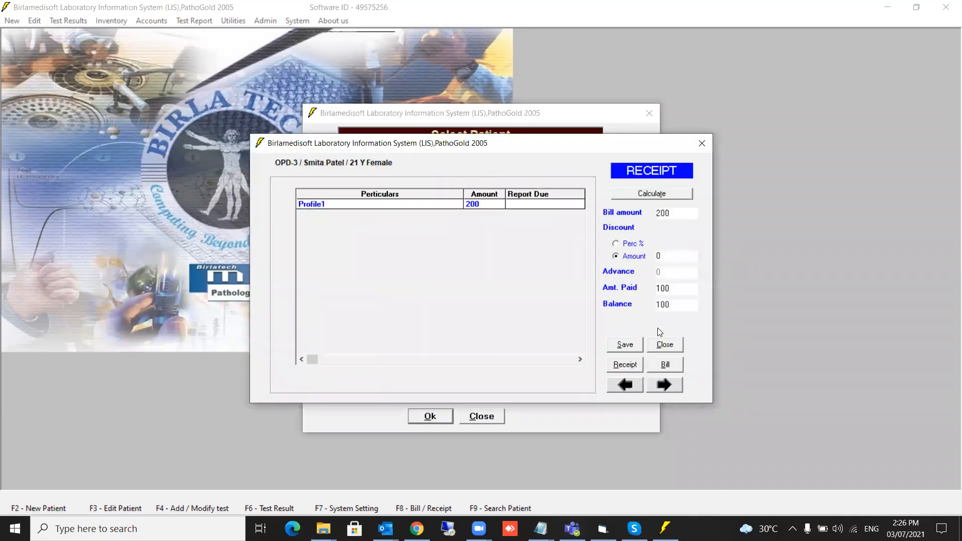
pyautogui.click(624, 345)
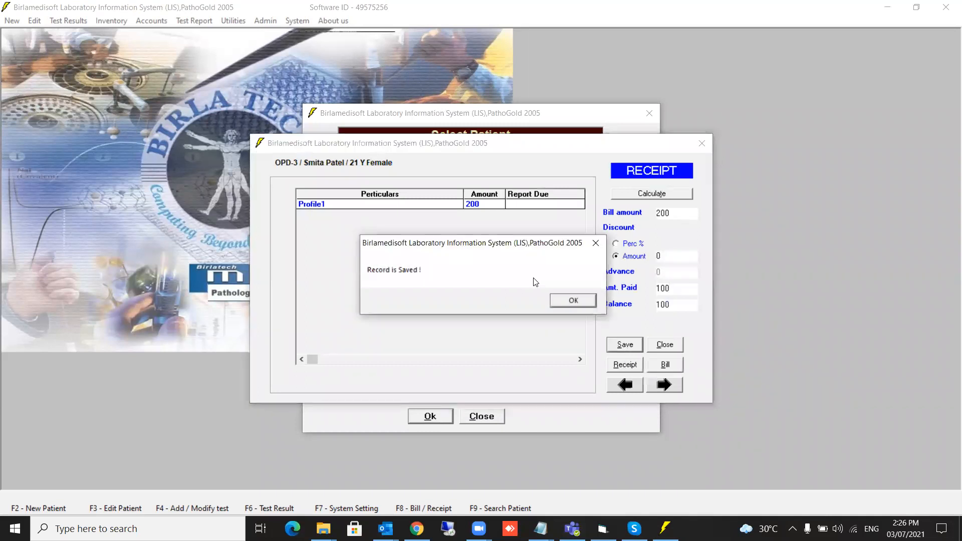
pyautogui.click(573, 301)
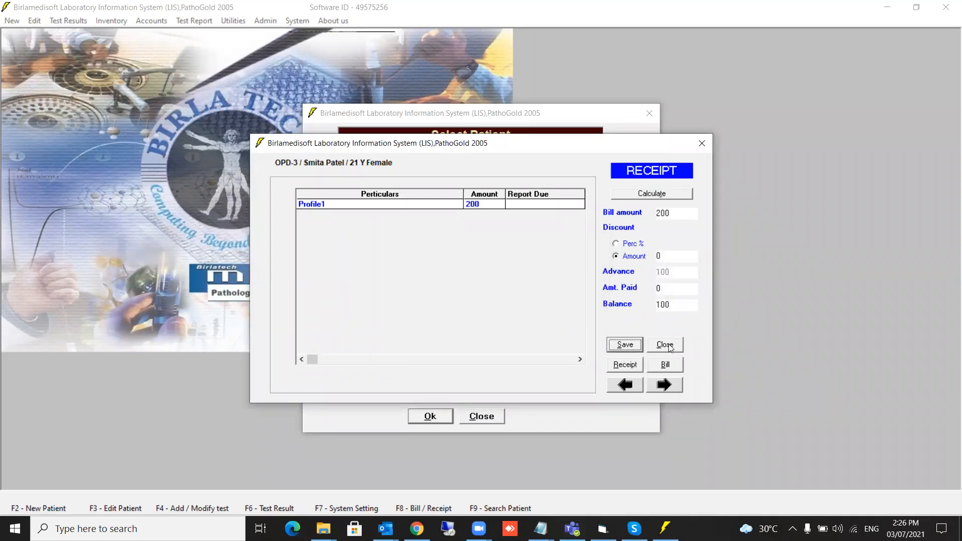
pyautogui.click(669, 345)
# Check the patient's outstanding balance under Accounts: 200 billed, 100 paid, 100 due.
pyautogui.click(153, 24)
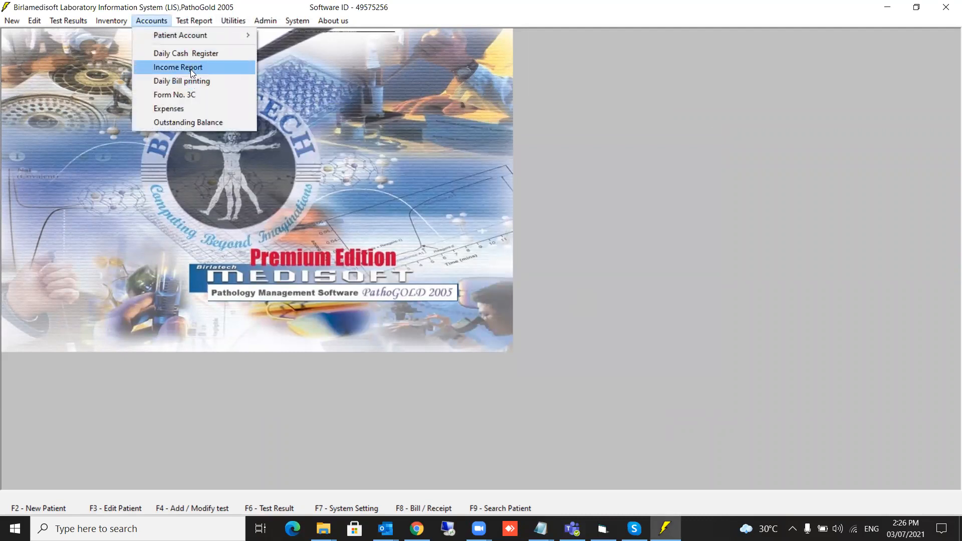
pyautogui.click(182, 122)
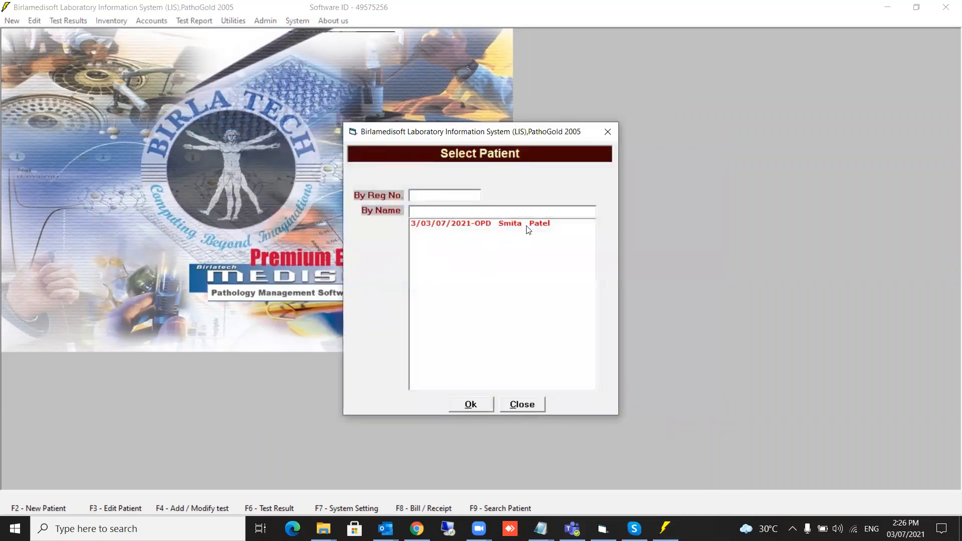
pyautogui.click(452, 225)
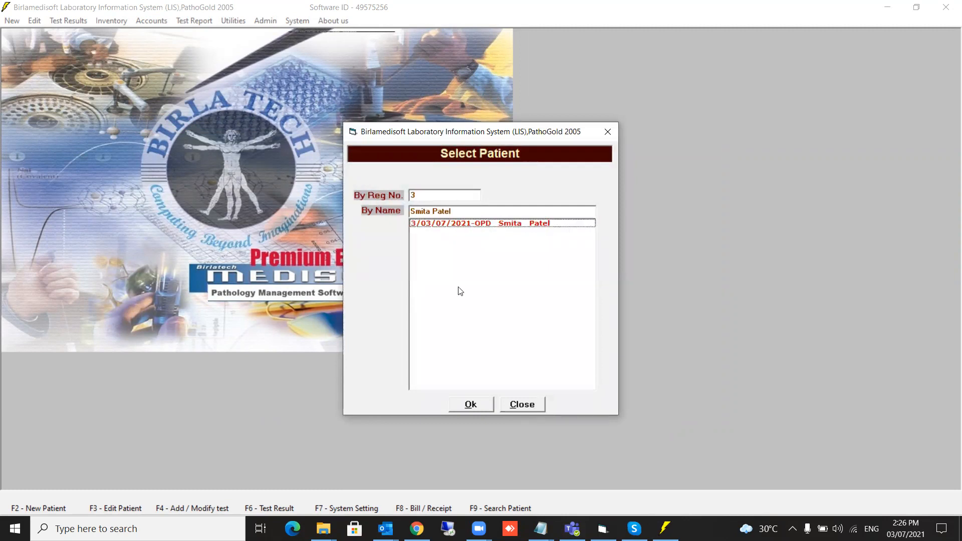
pyautogui.click(472, 410)
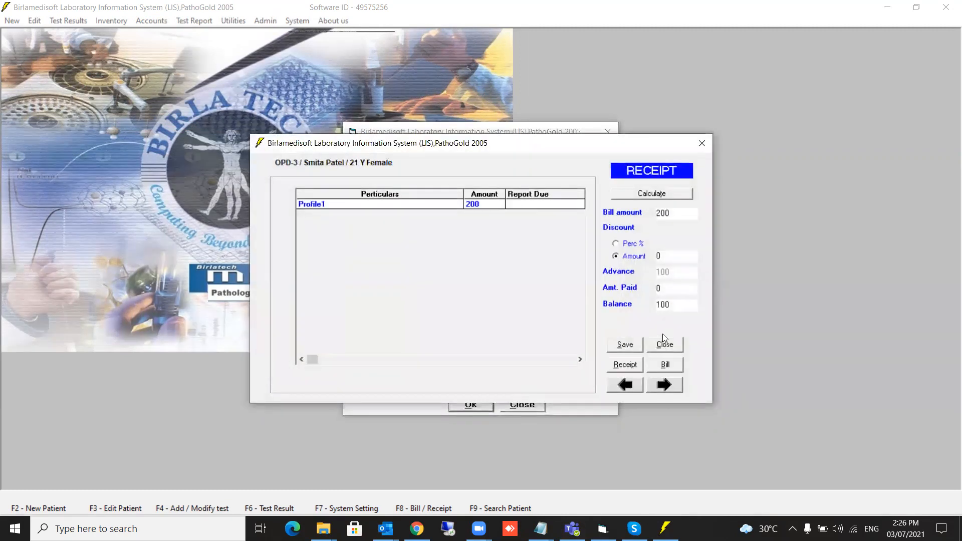
pyautogui.click(665, 345)
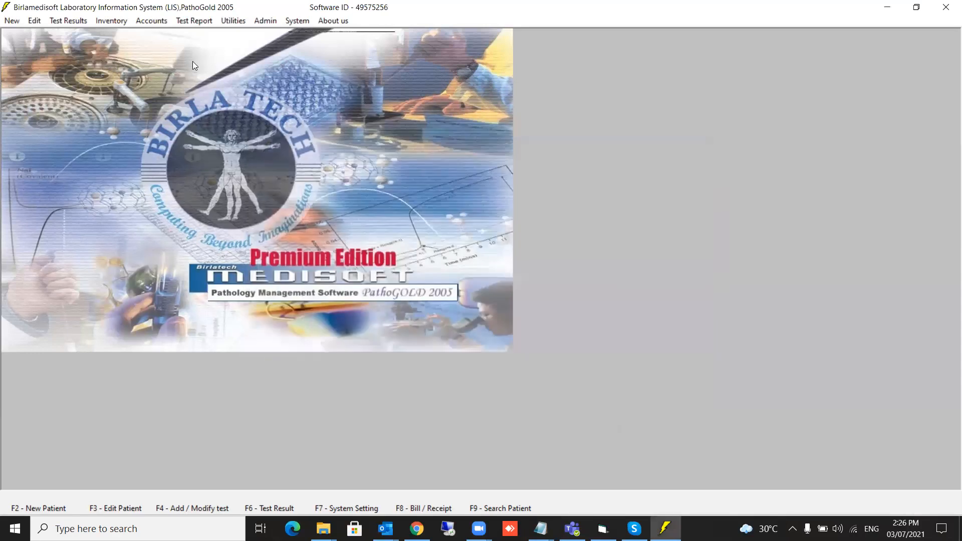
pyautogui.click(134, 22)
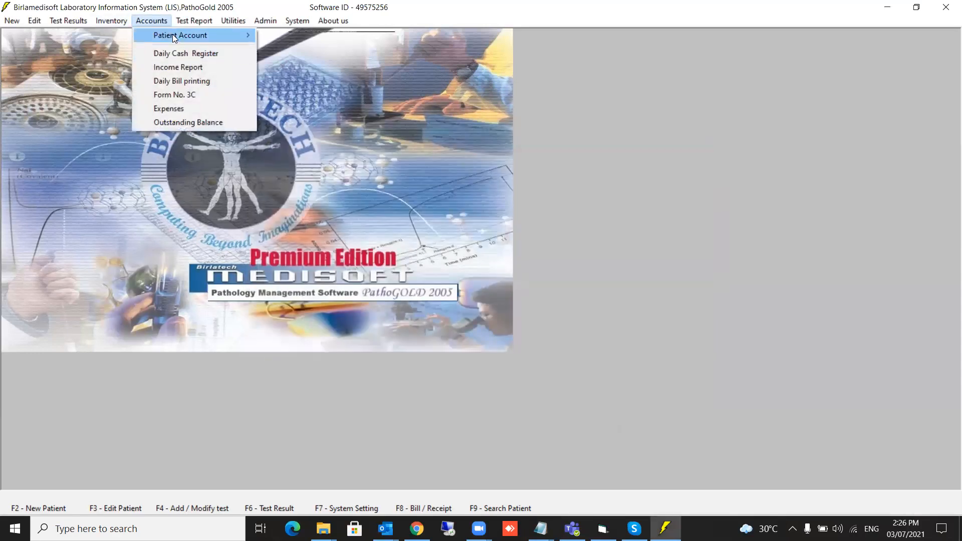
pyautogui.moveTo(172, 34)
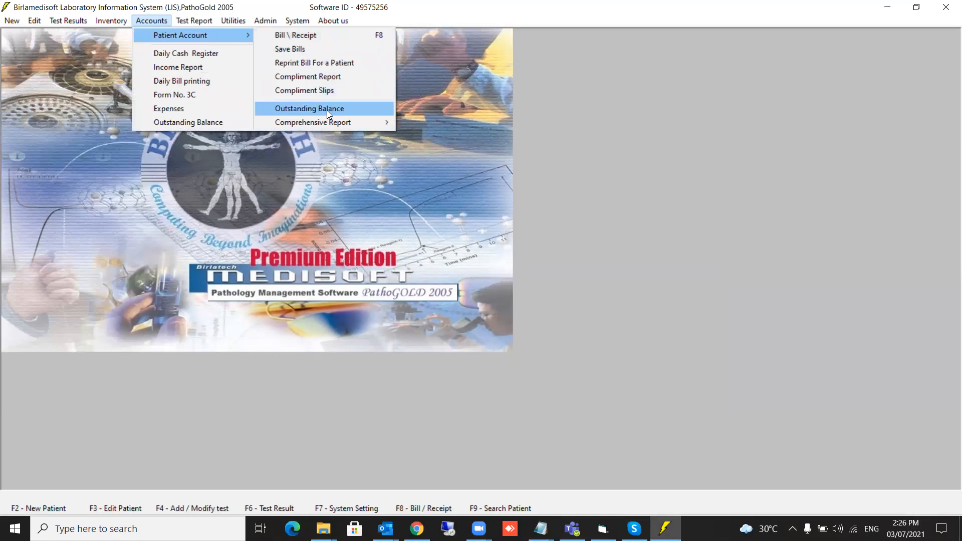
pyautogui.click(326, 109)
pyautogui.click(510, 265)
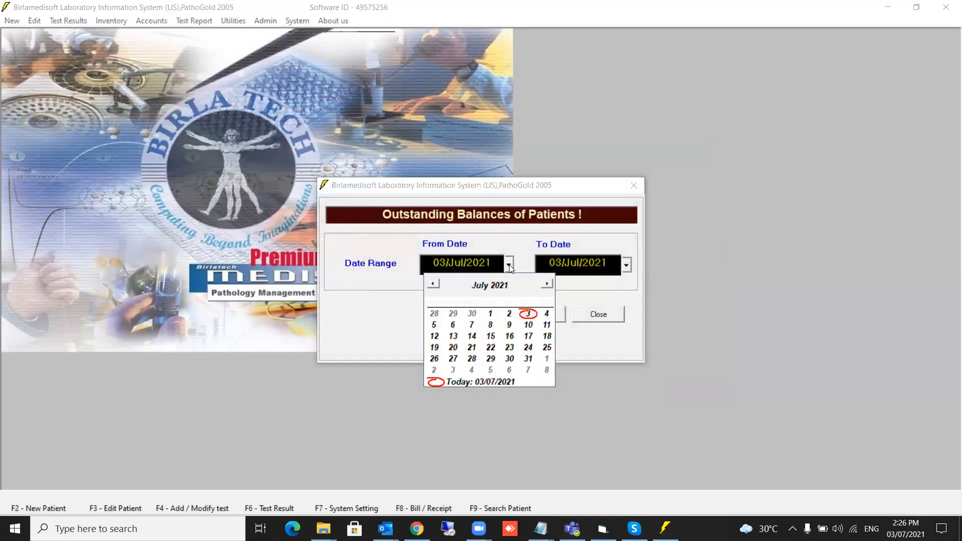
pyautogui.click(491, 312)
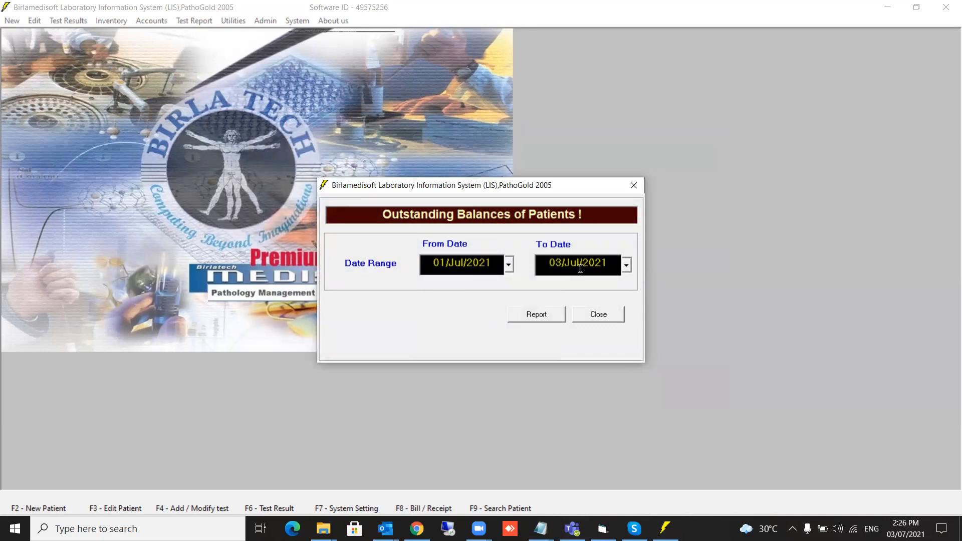
pyautogui.click(536, 314)
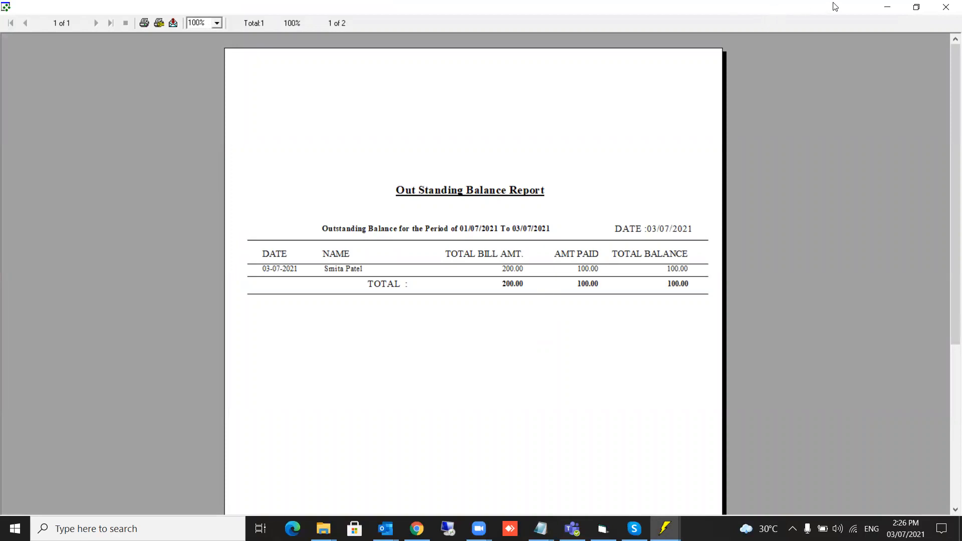
pyautogui.click(947, 9)
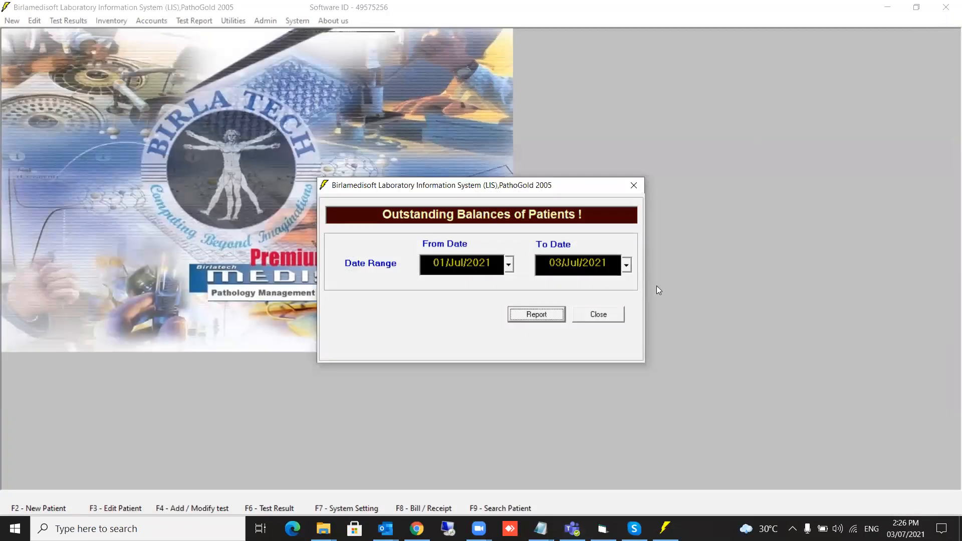
pyautogui.click(597, 316)
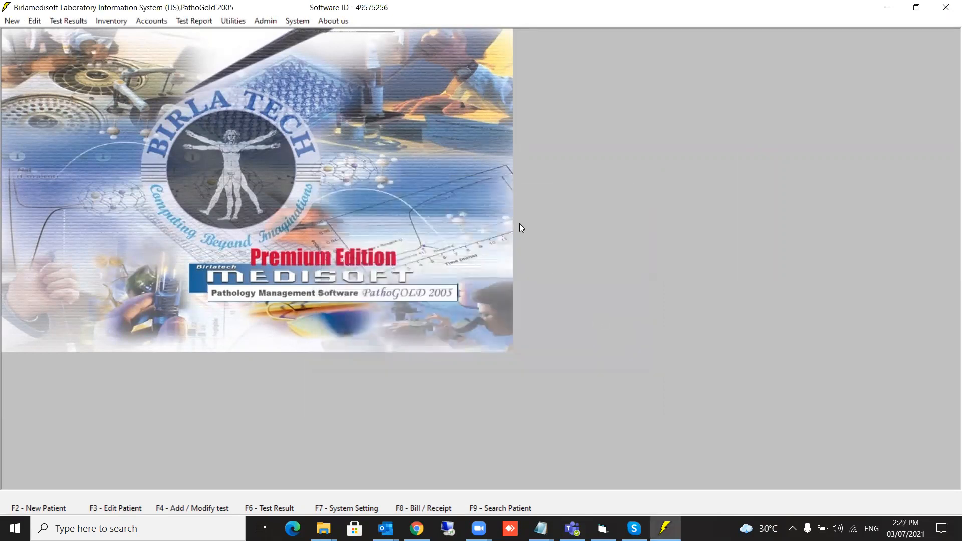